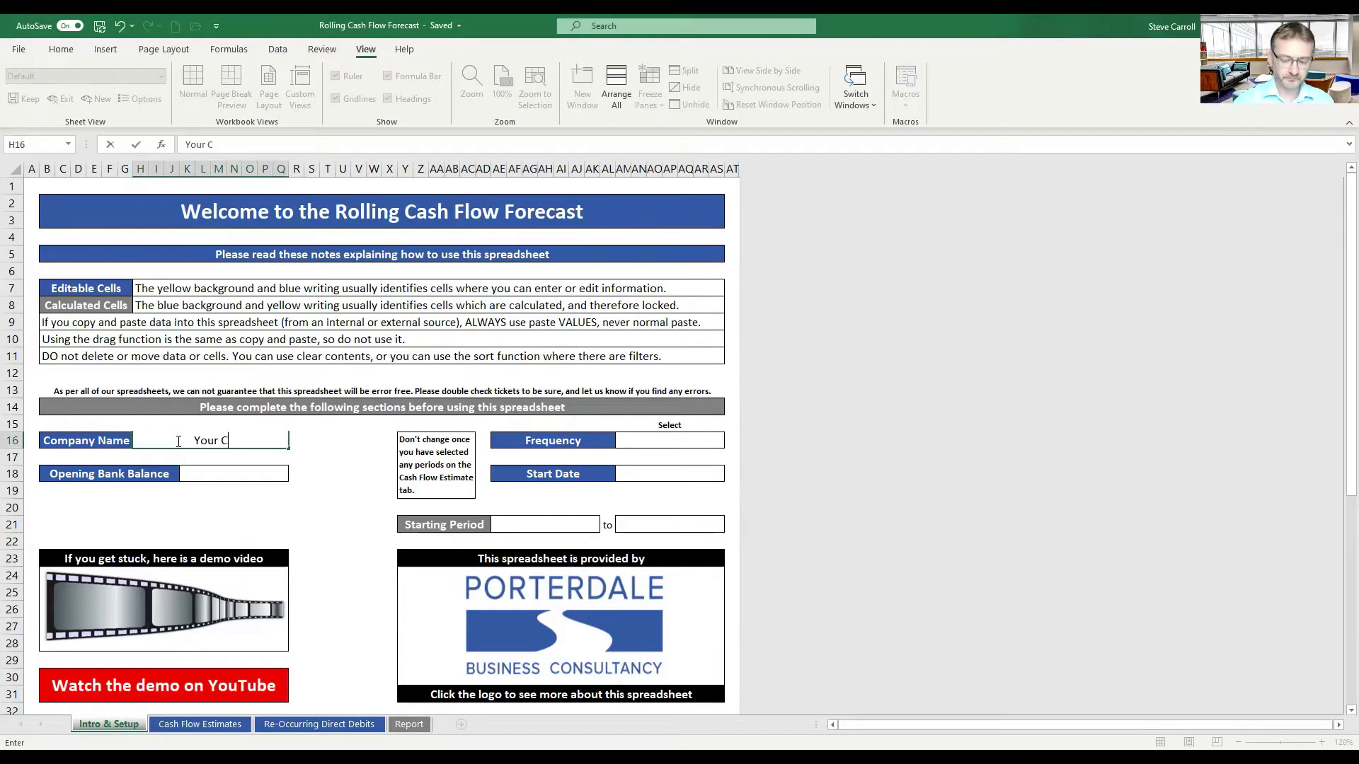
- Enter "Your Company" as the company name and set the forecast frequency to Monthly after trying Weekly
type("y")
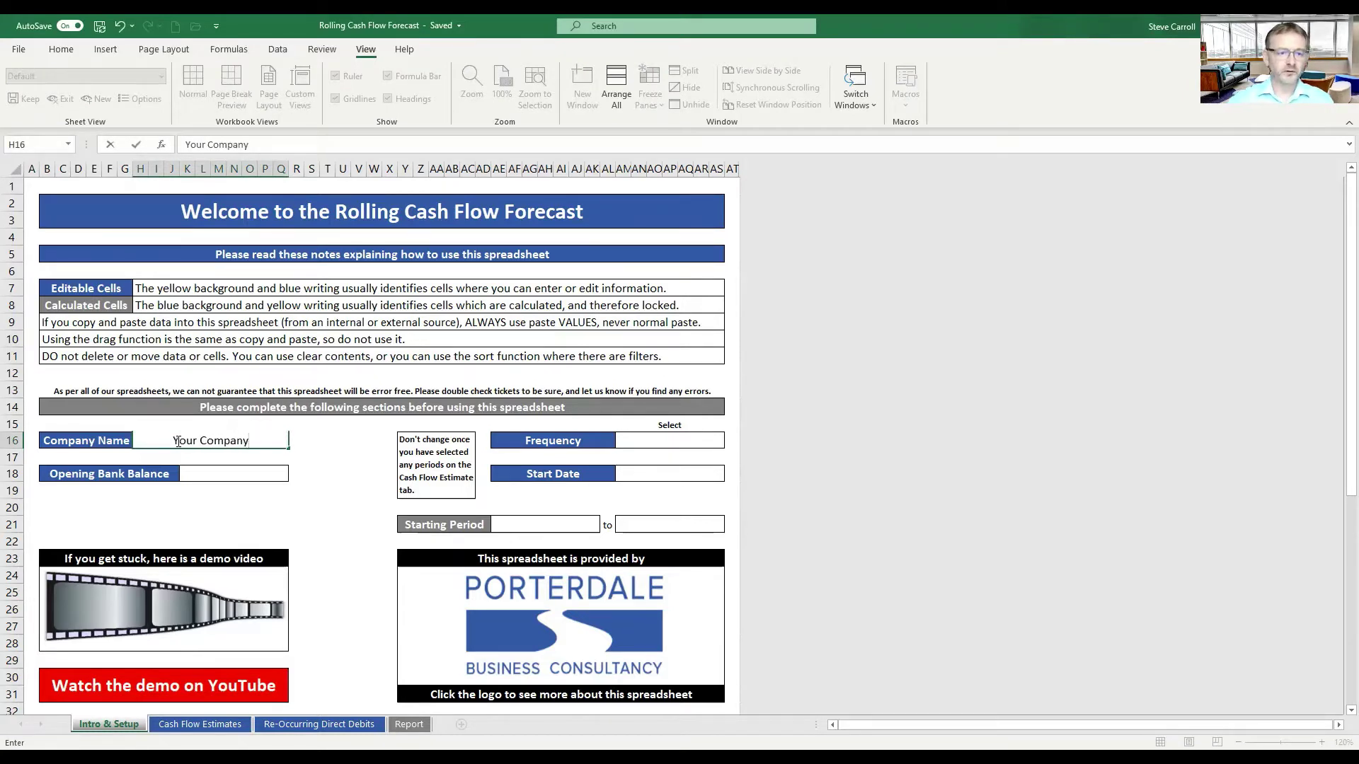
left_click(652, 439)
left_click(732, 444)
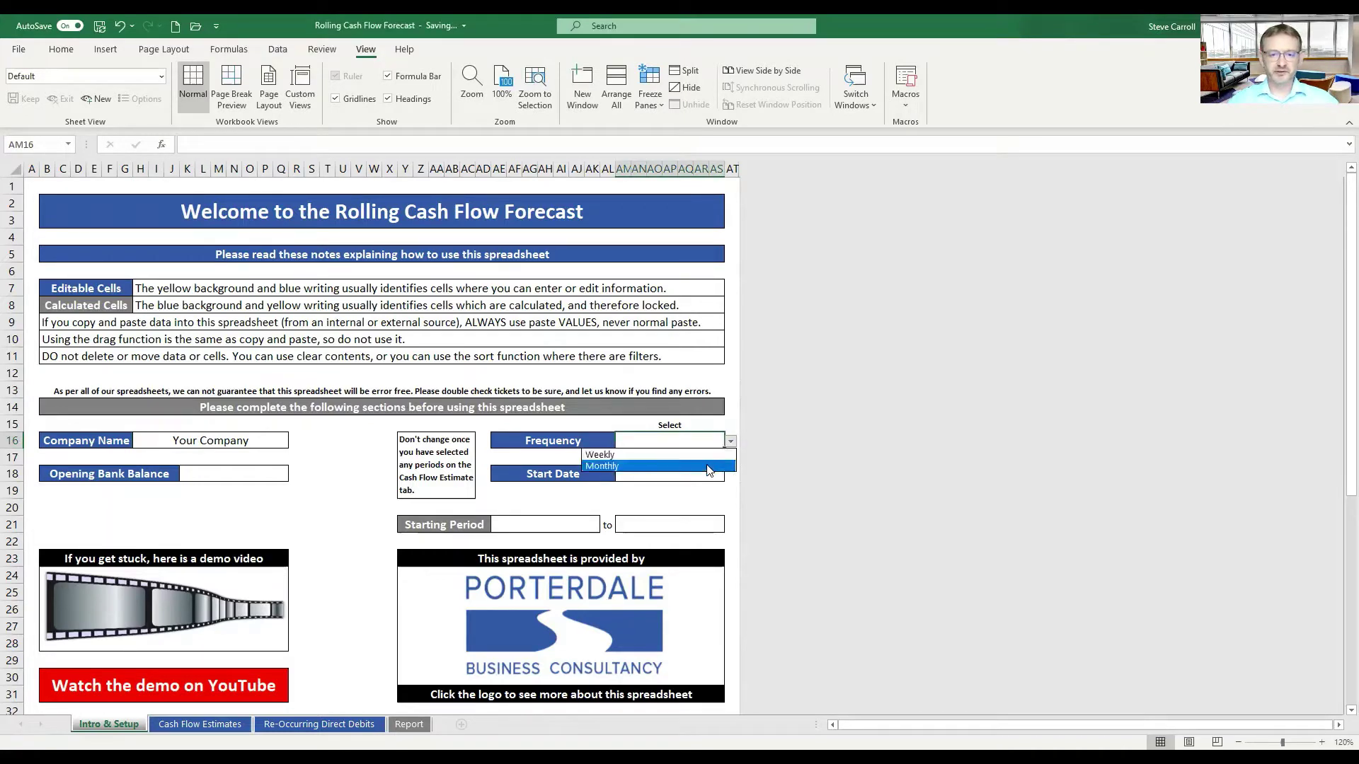
left_click(709, 455)
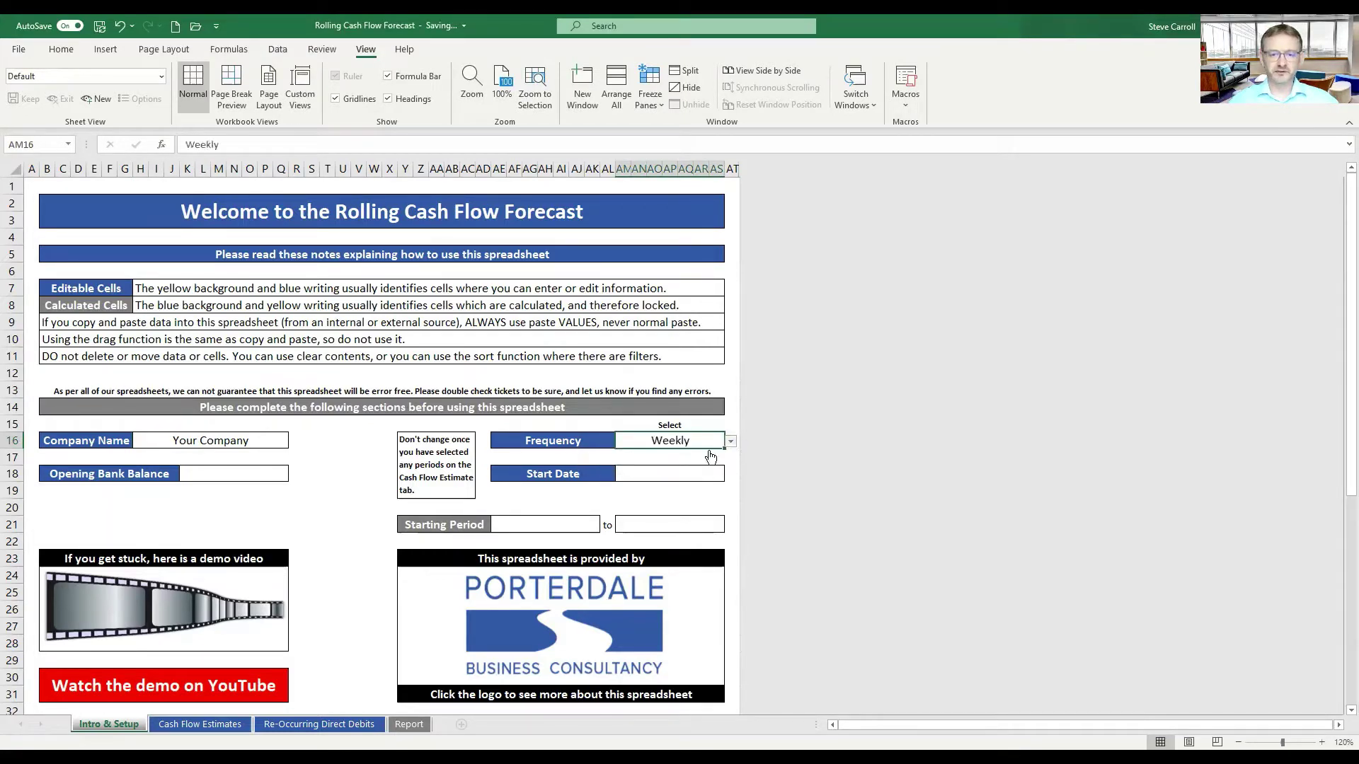
left_click(732, 442)
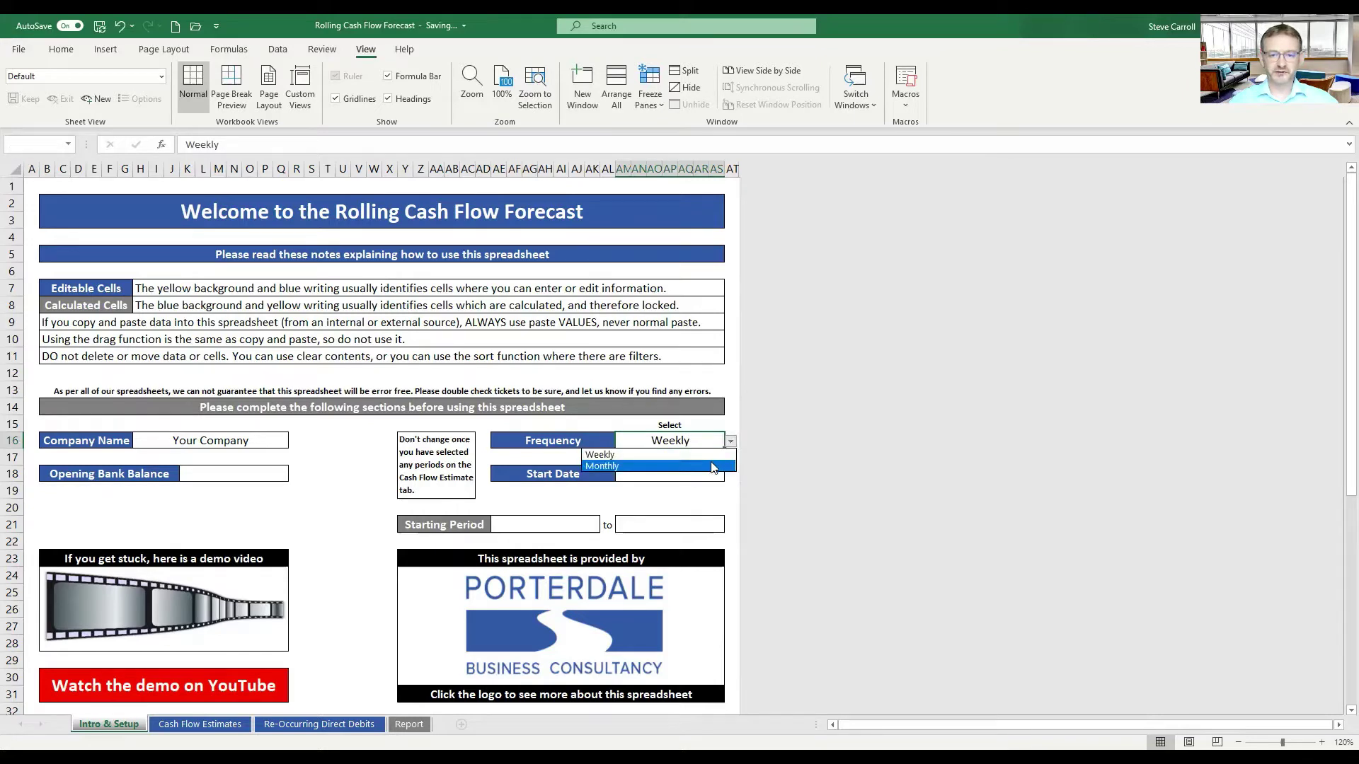
left_click(714, 467)
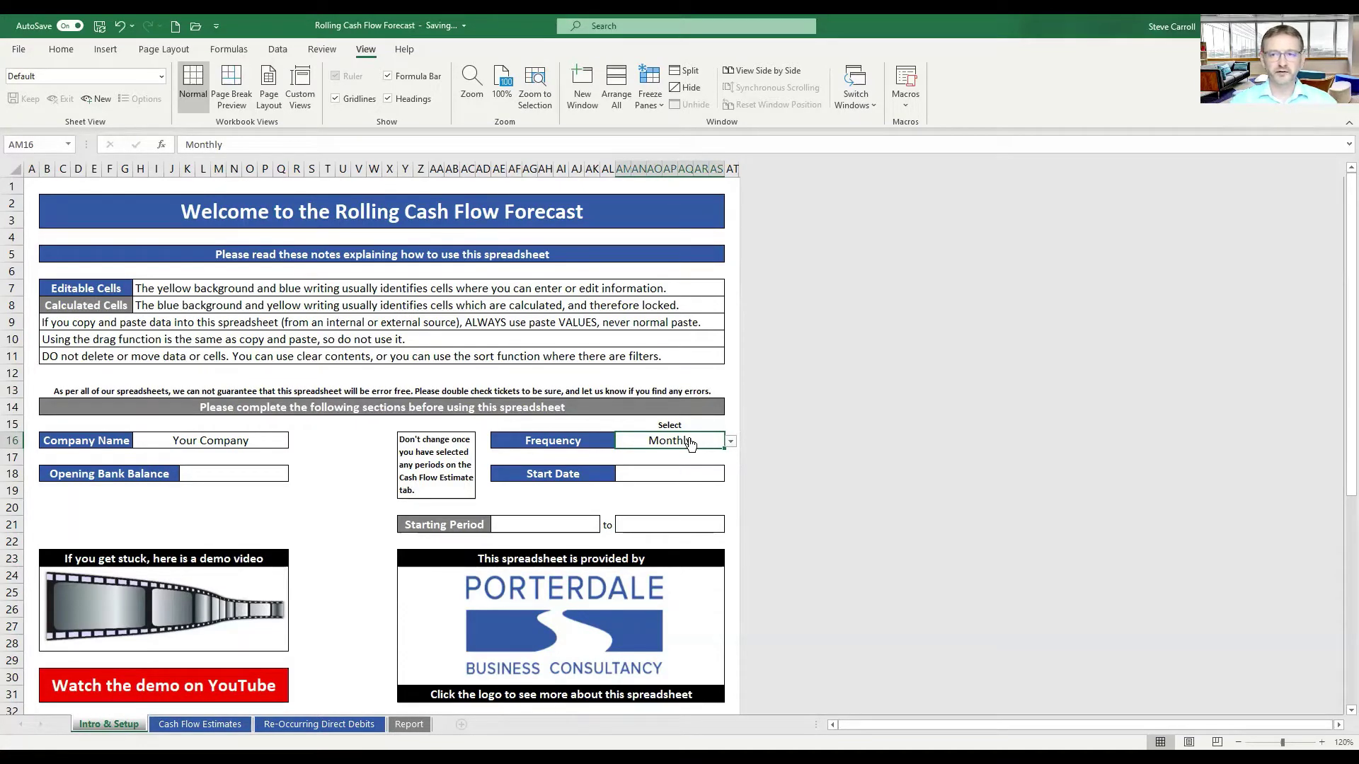
- Enter 15/2/21 as the forecast's start date
left_click(680, 474)
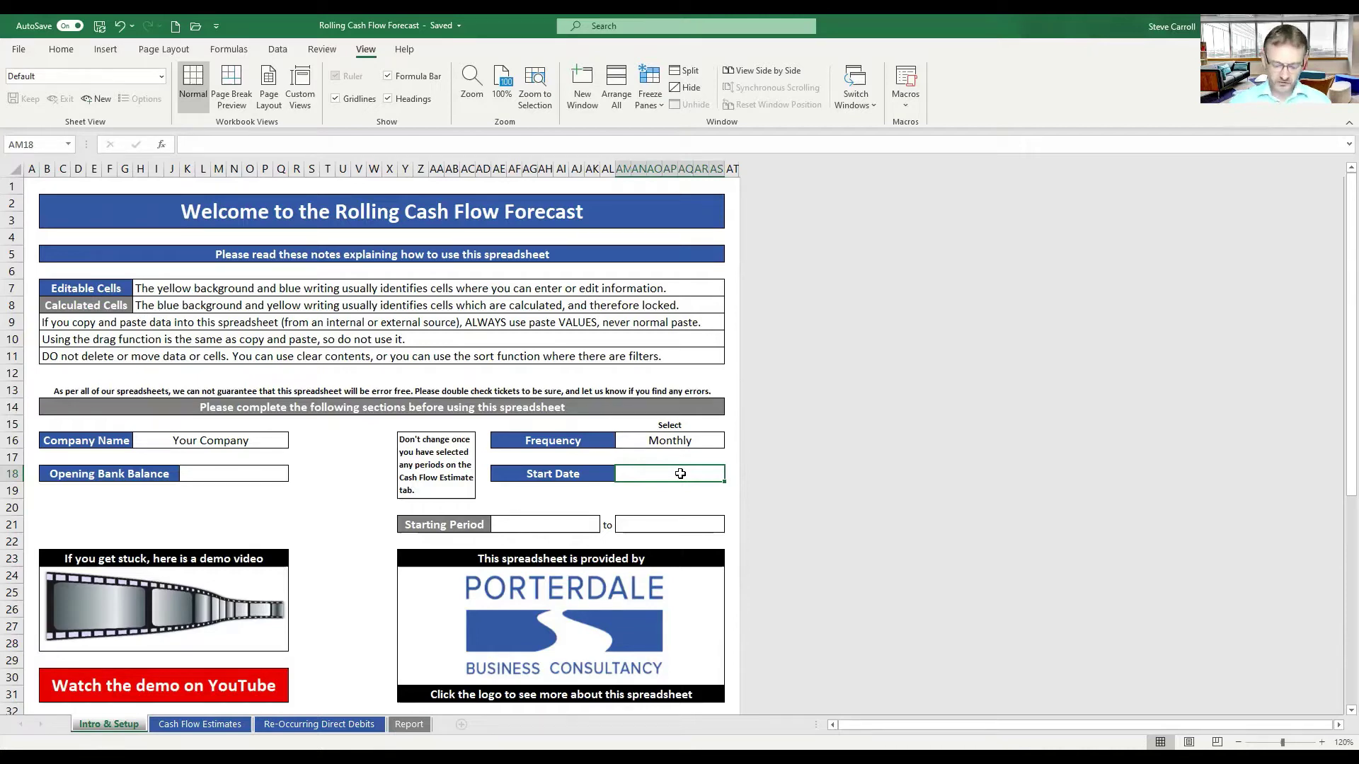
type("15/")
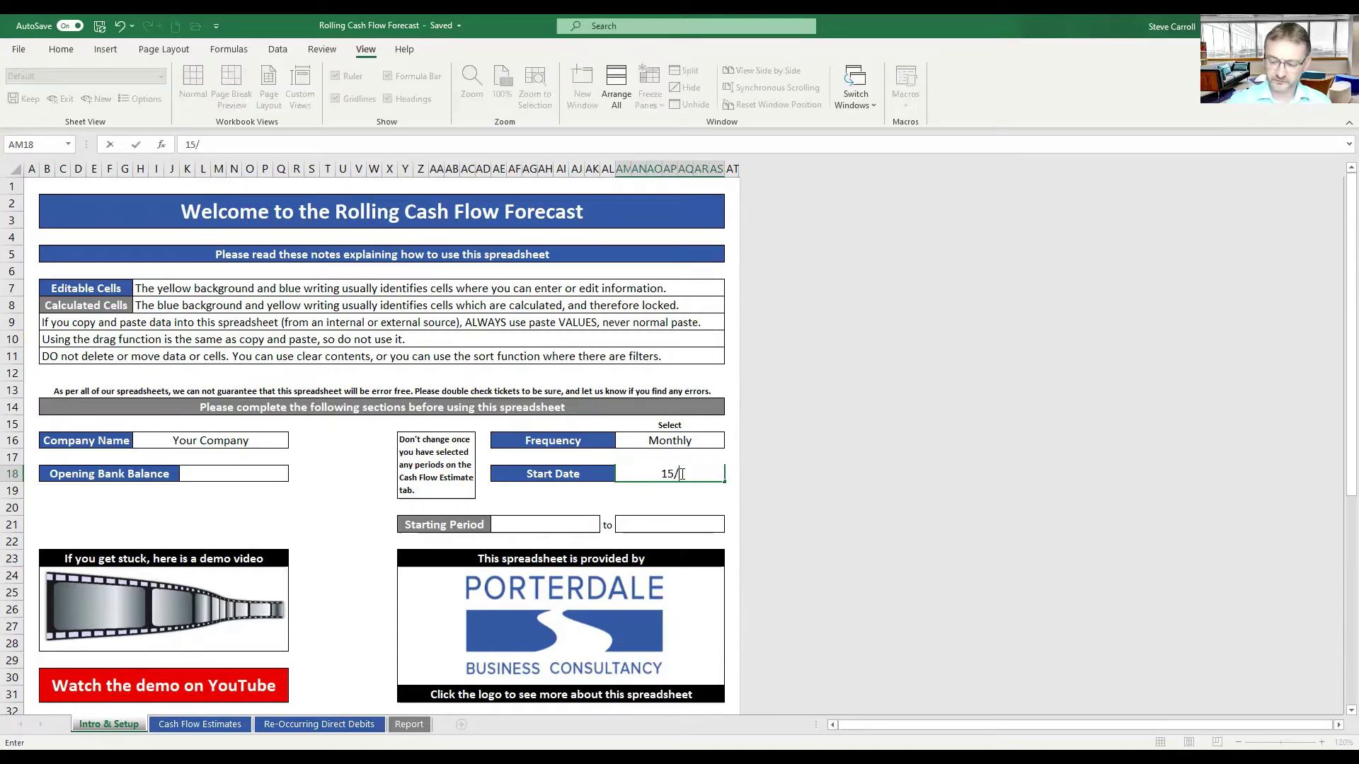
type("2/21")
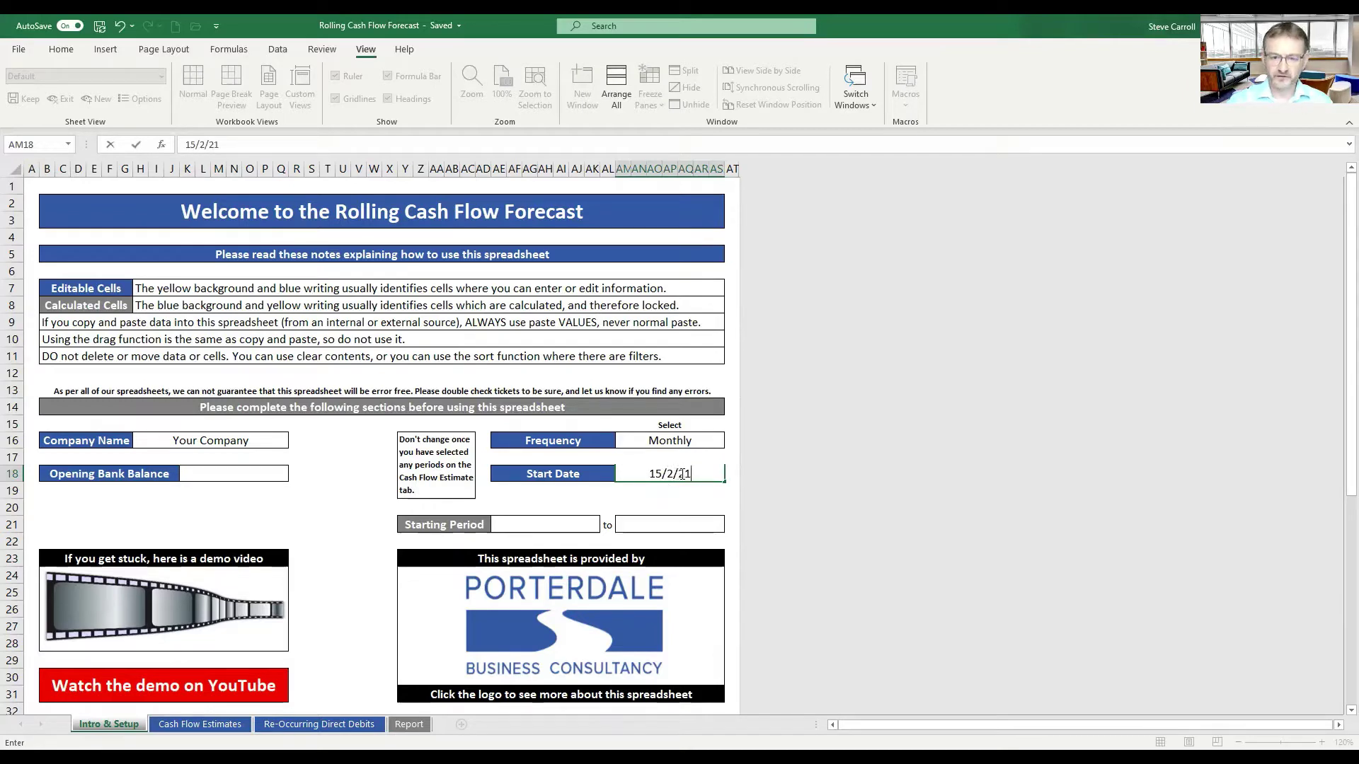
- Change the forecast frequency to Weekly
left_click(684, 440)
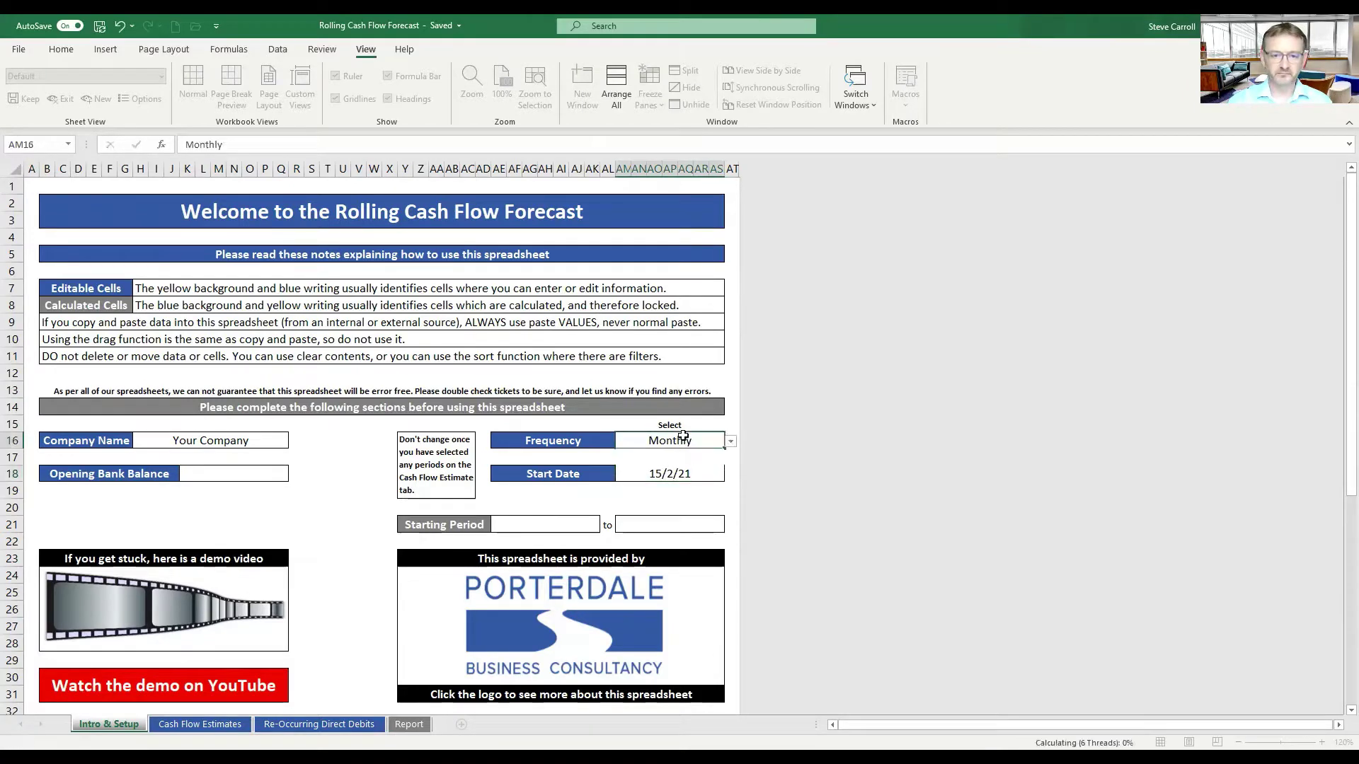
left_click(729, 441)
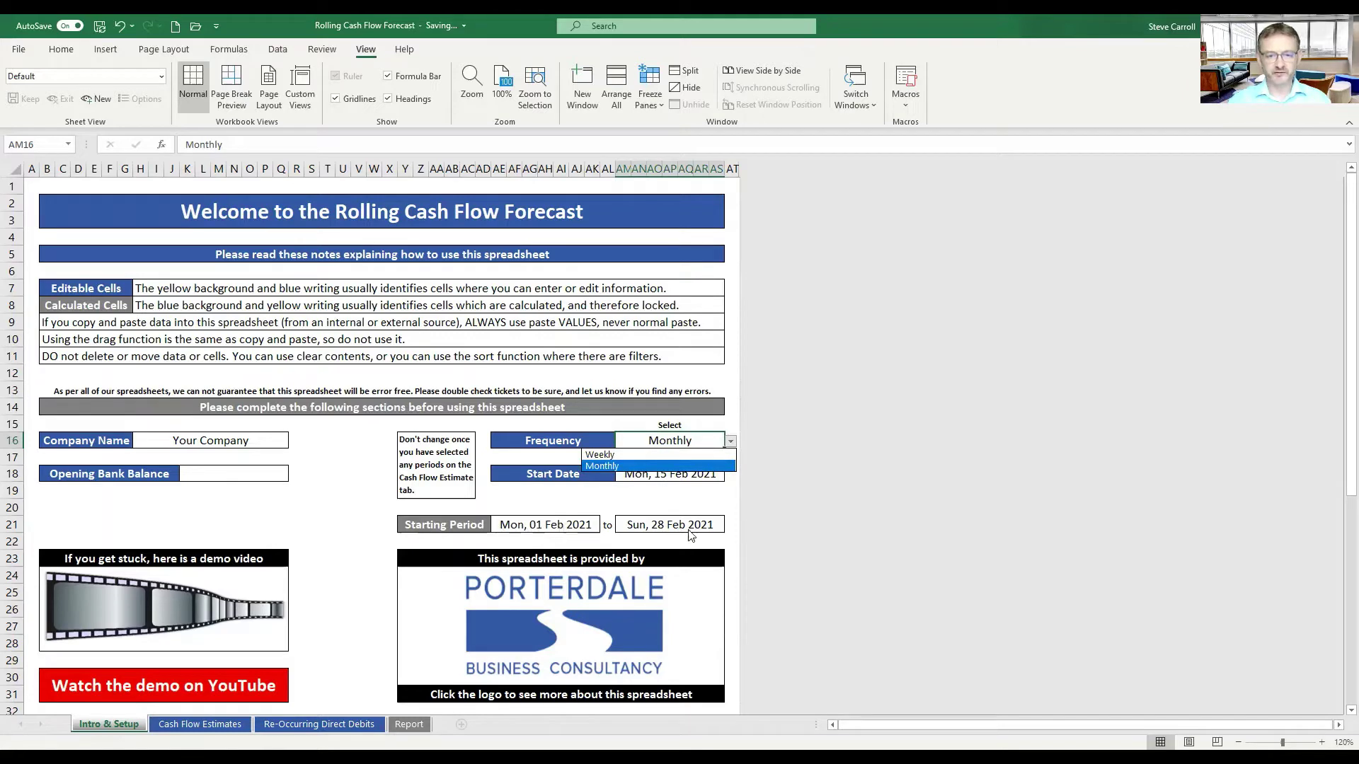
left_click(669, 456)
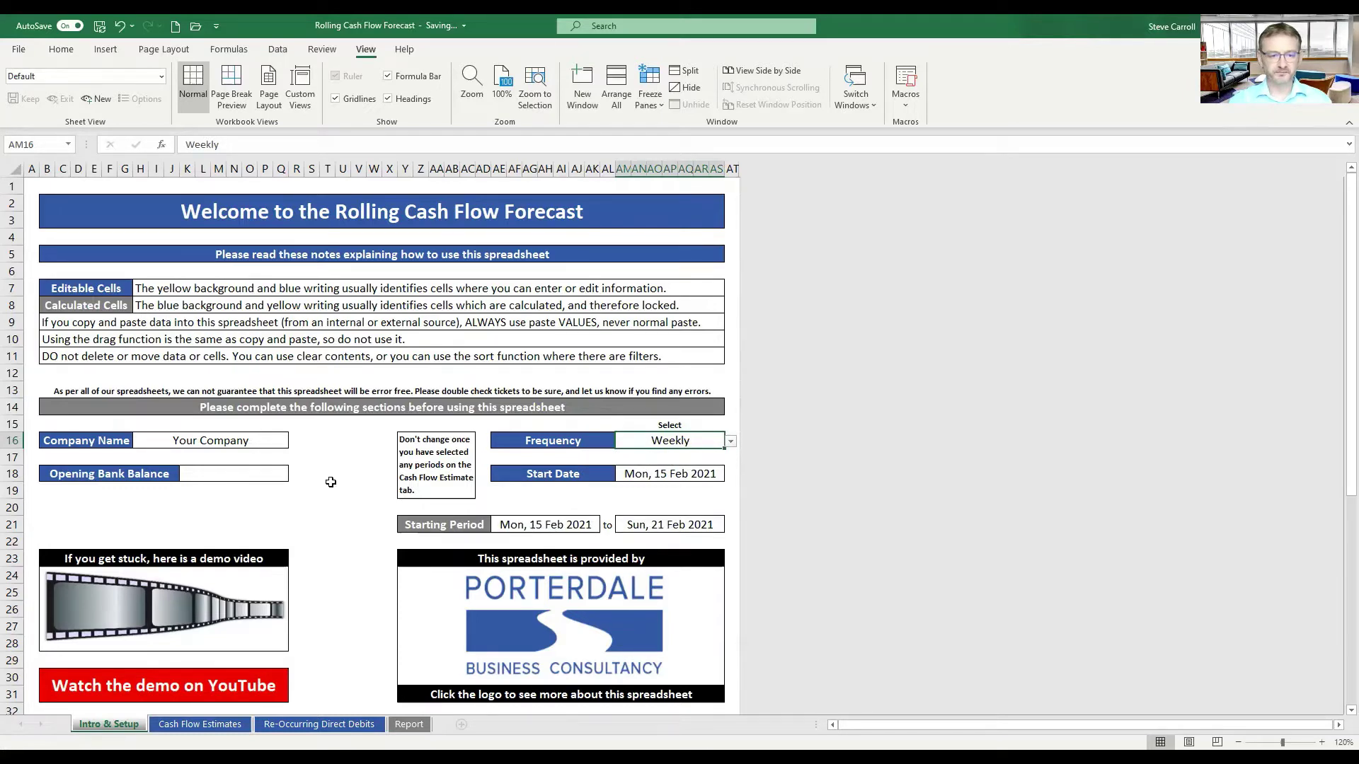
- Set the opening bank balance to 1000
left_click(228, 477)
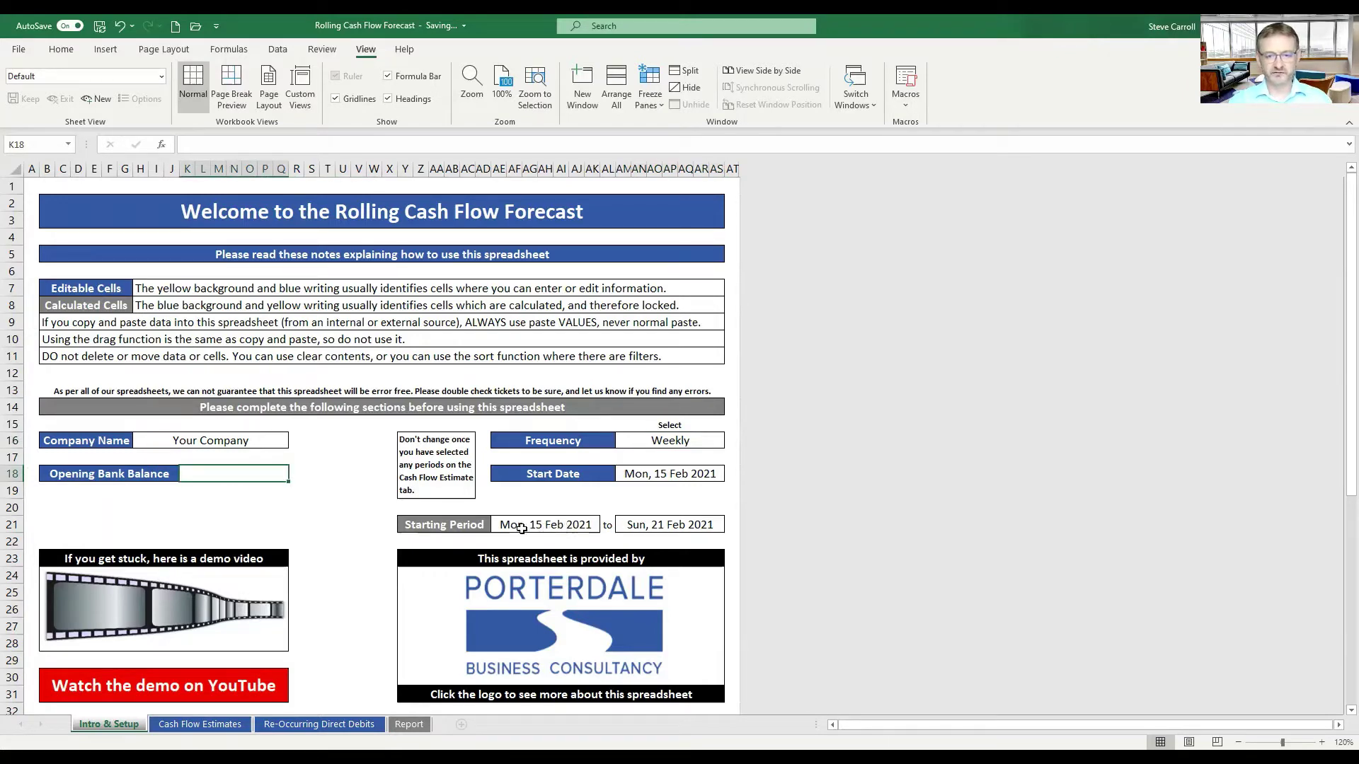
type("1000")
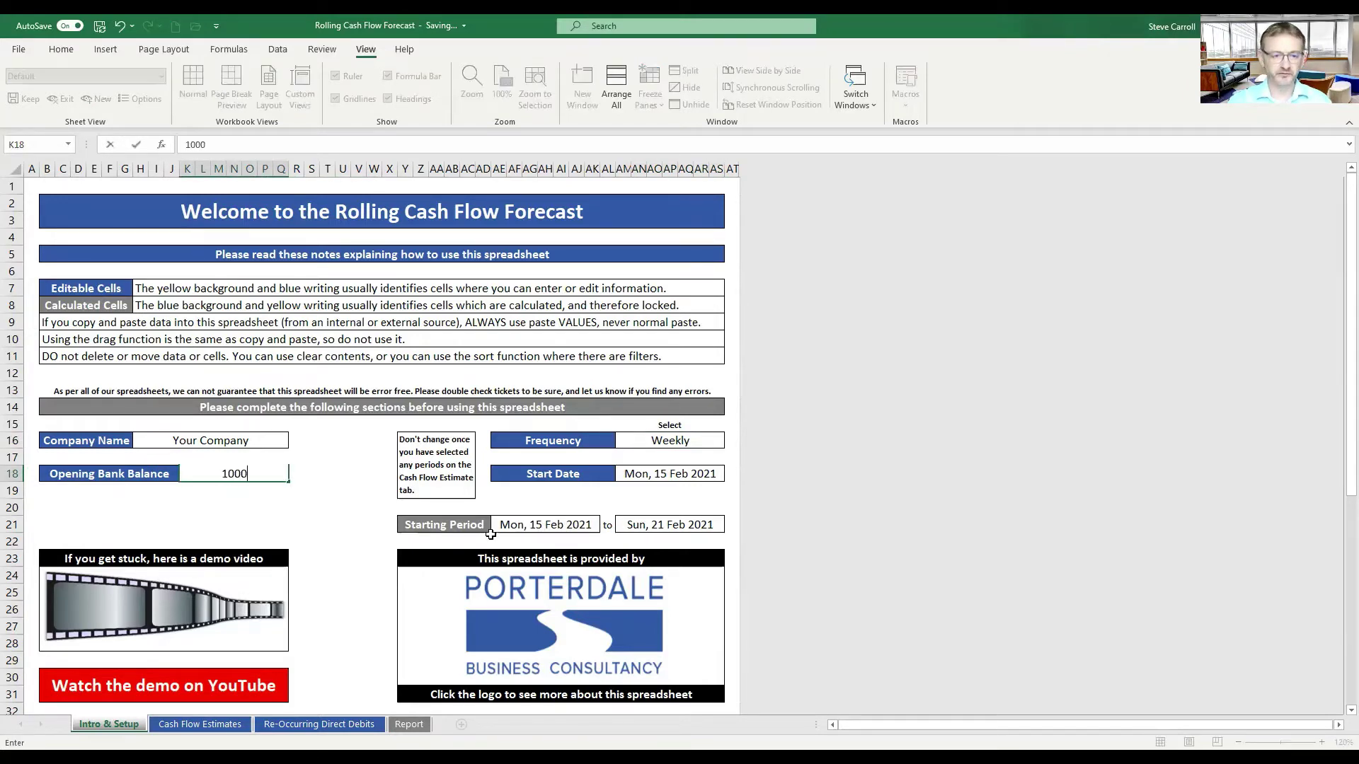
left_click(621, 492)
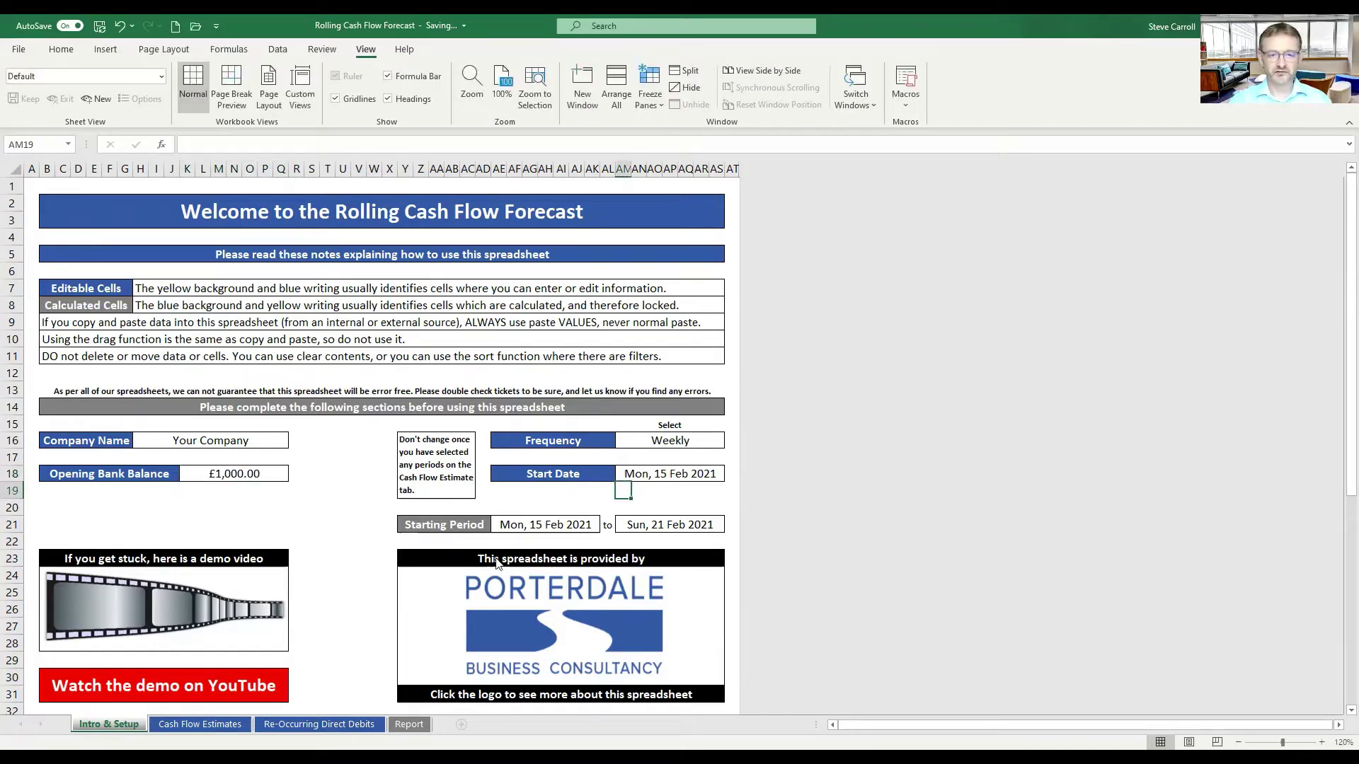
- On the Cash Flow Estimates sheet, choose 15/02/2021 as the first period's start date in C6
left_click(212, 724)
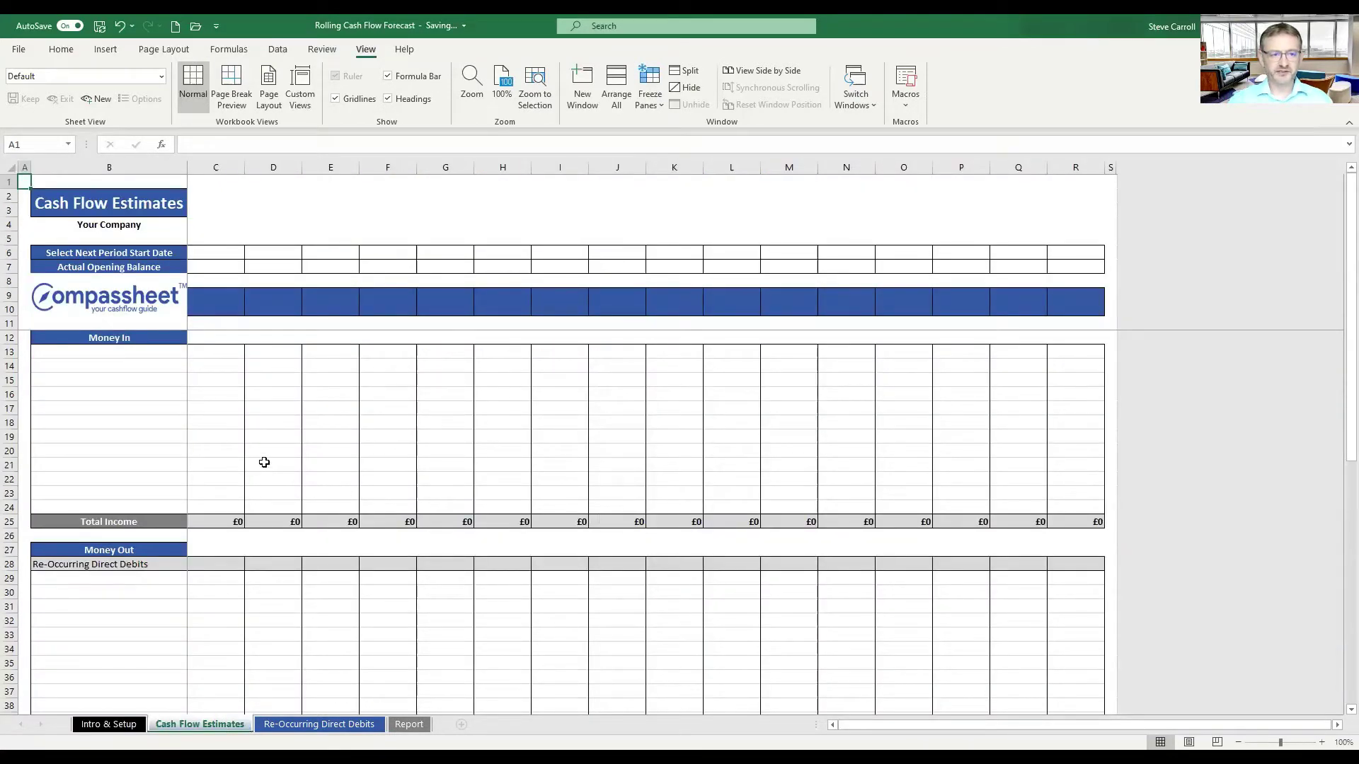
left_click(226, 253)
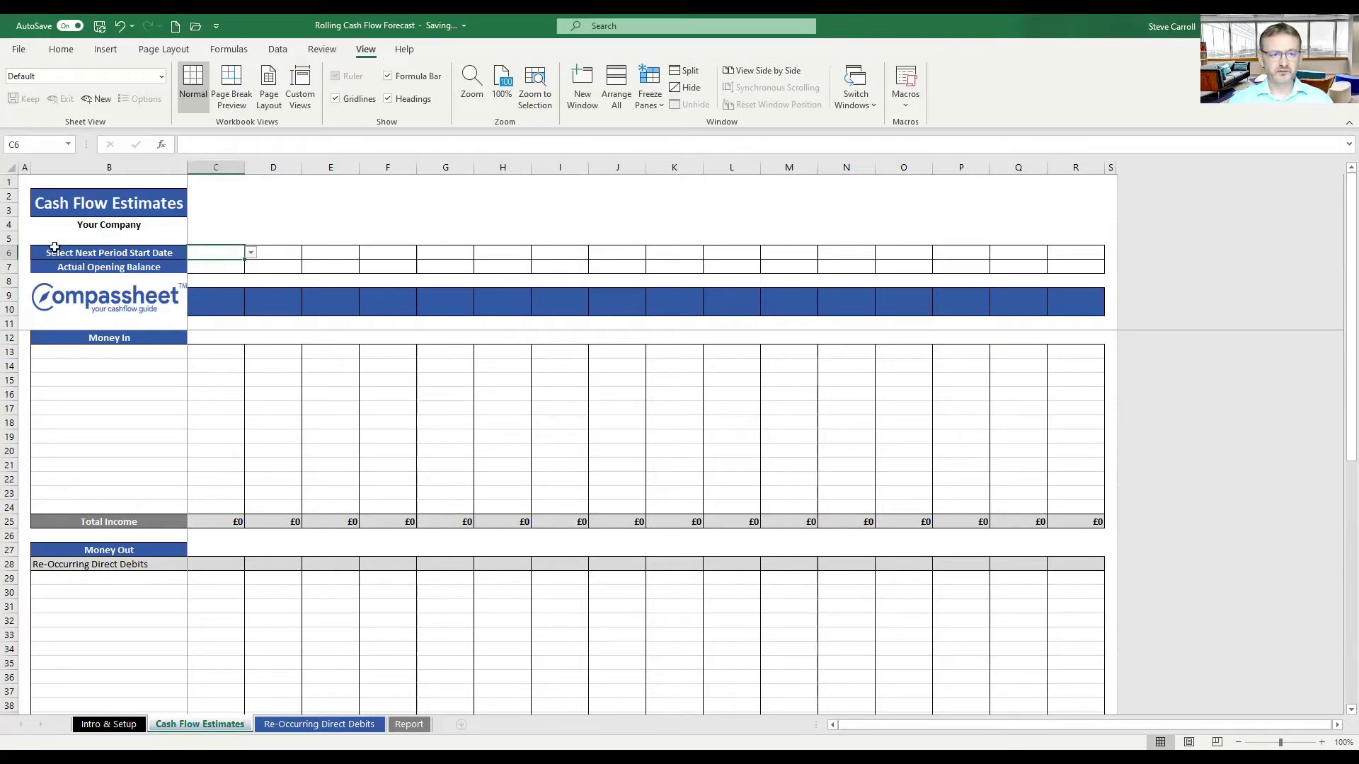
left_click(251, 253)
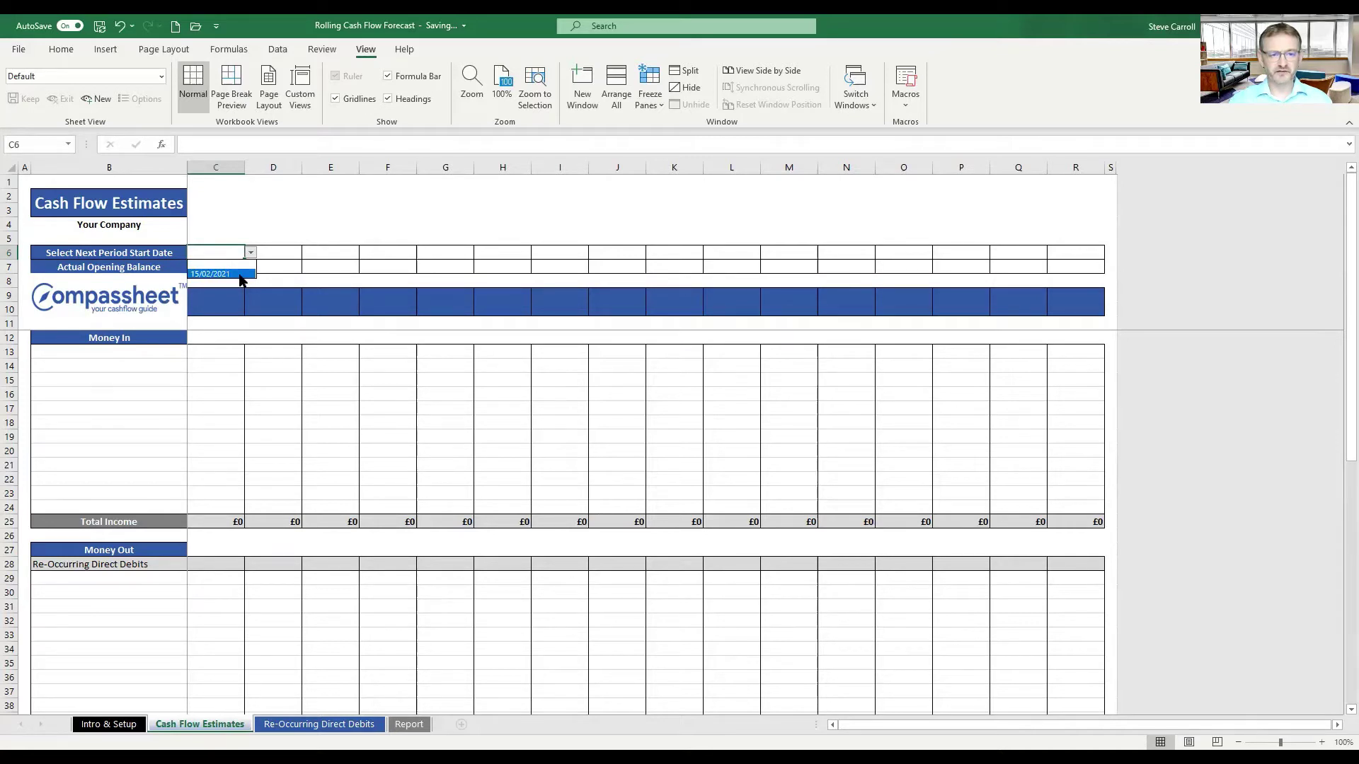
left_click(240, 275)
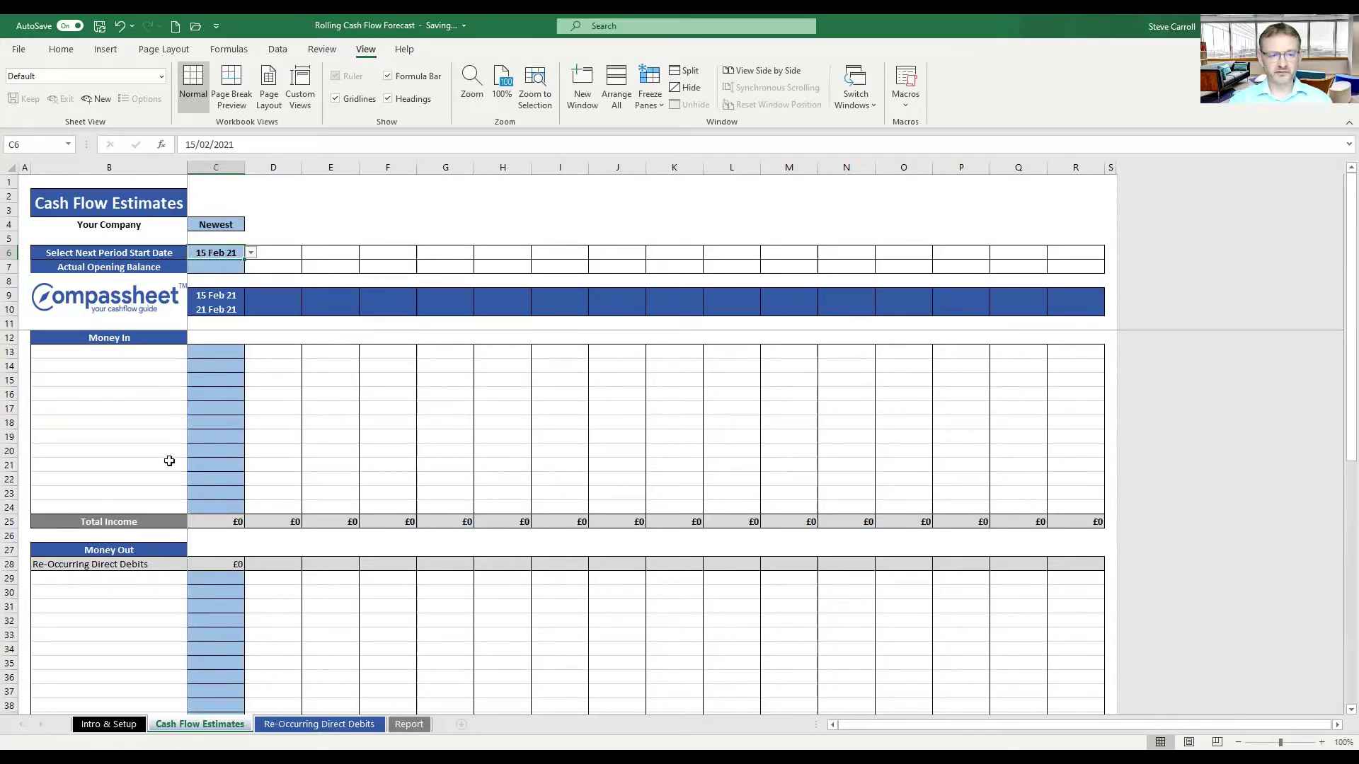
- Choose 22/02/2021 and 01/03/2021 as the start dates of the second and third periods, in D6 and E6
left_click(281, 252)
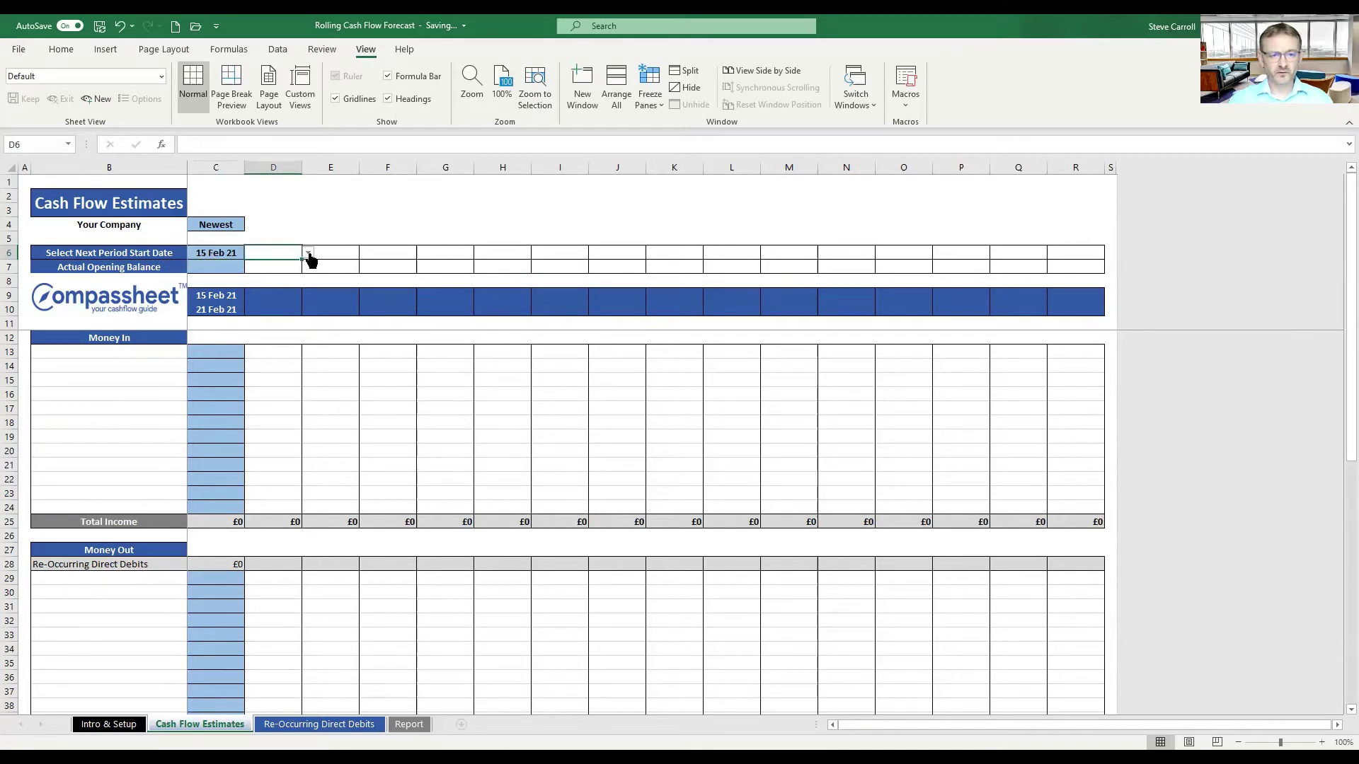
left_click(308, 252)
left_click(301, 274)
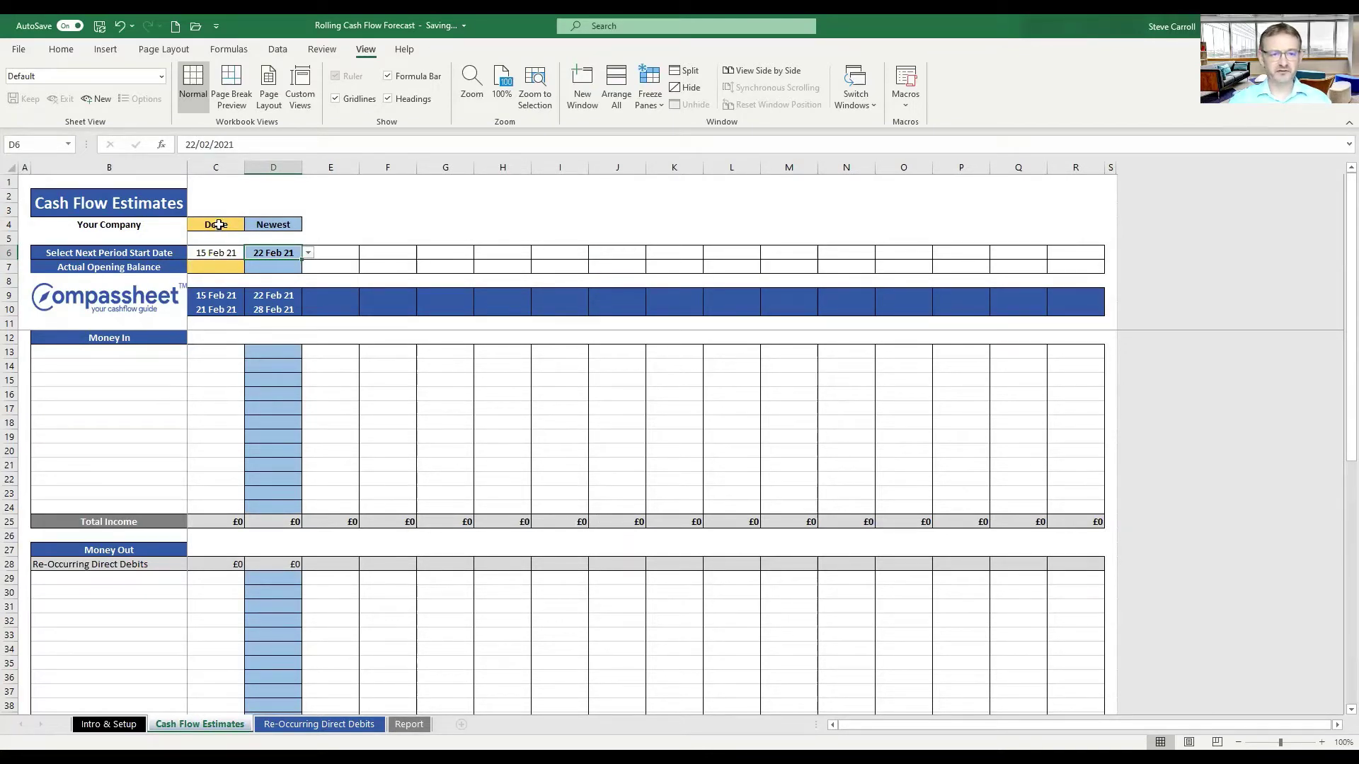
left_click(339, 253)
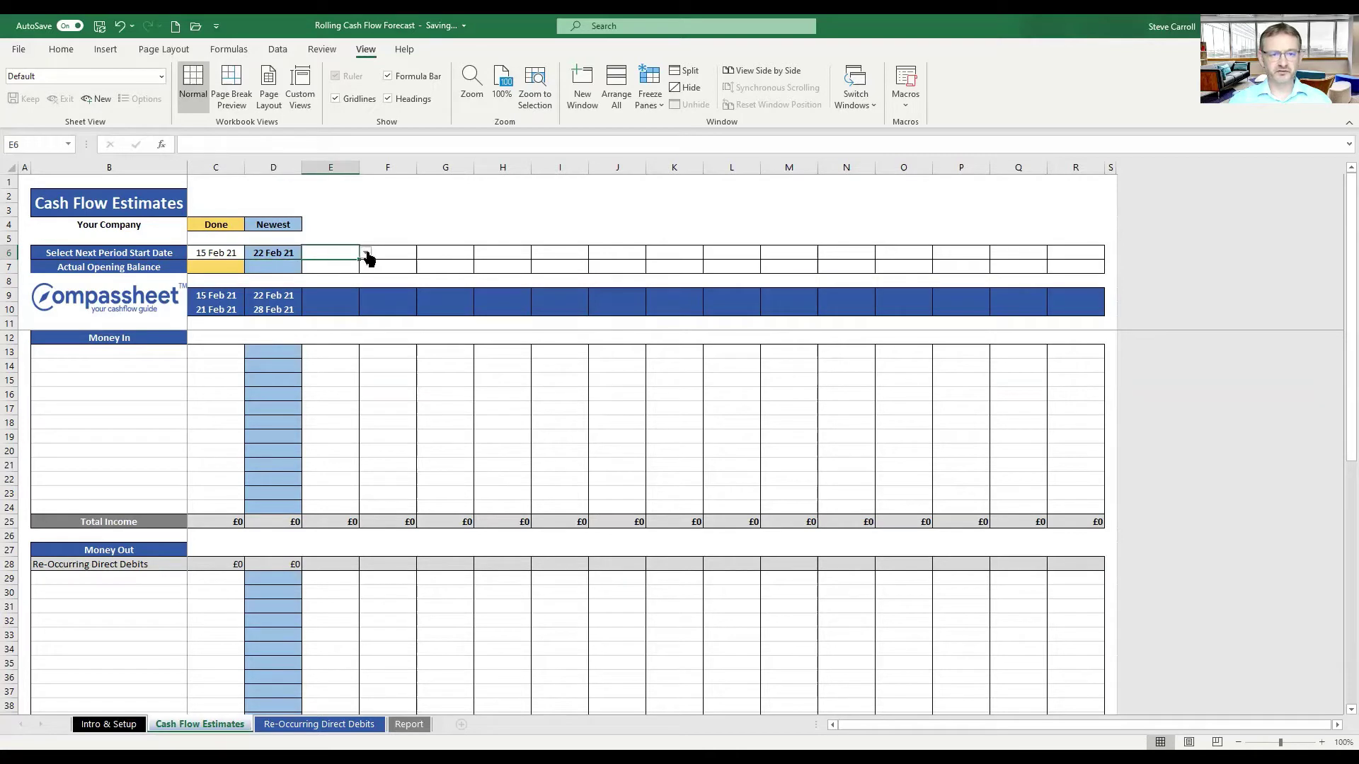
left_click(367, 255)
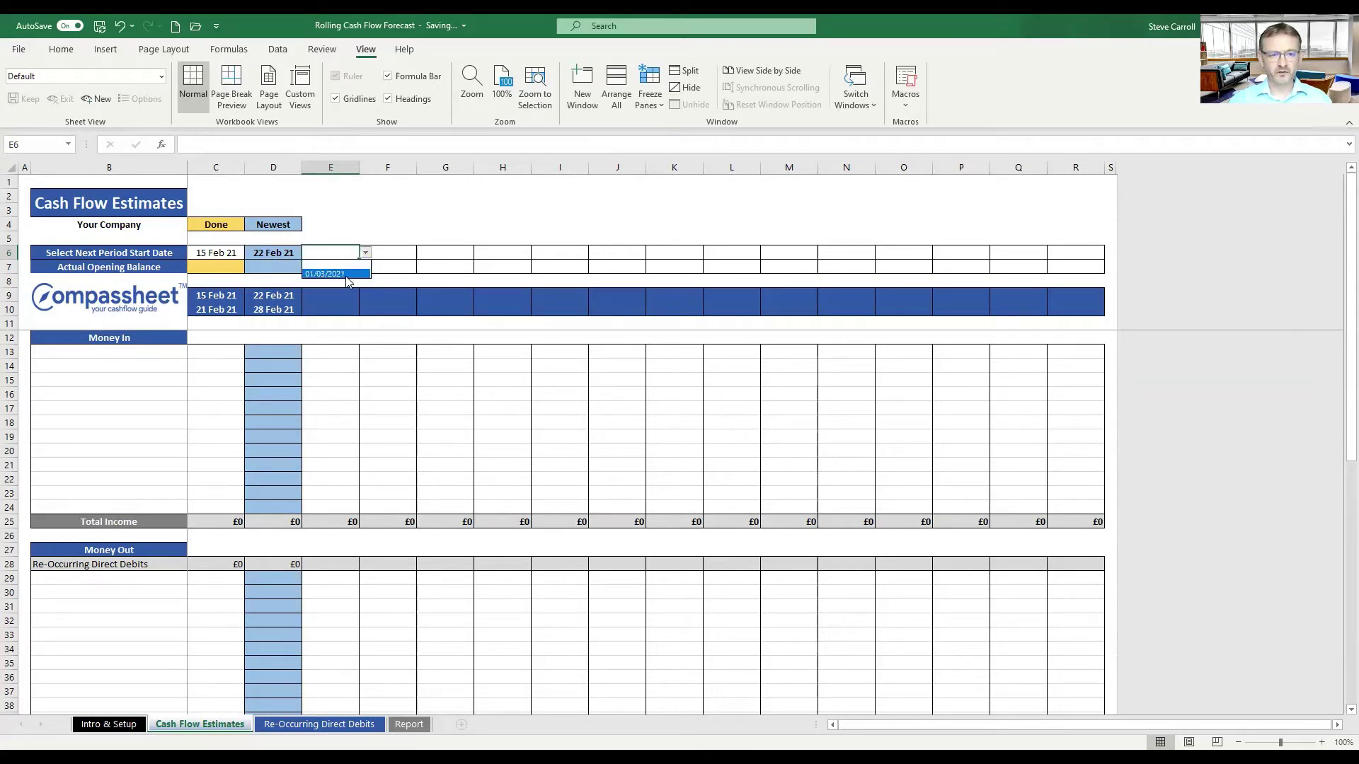
left_click(347, 279)
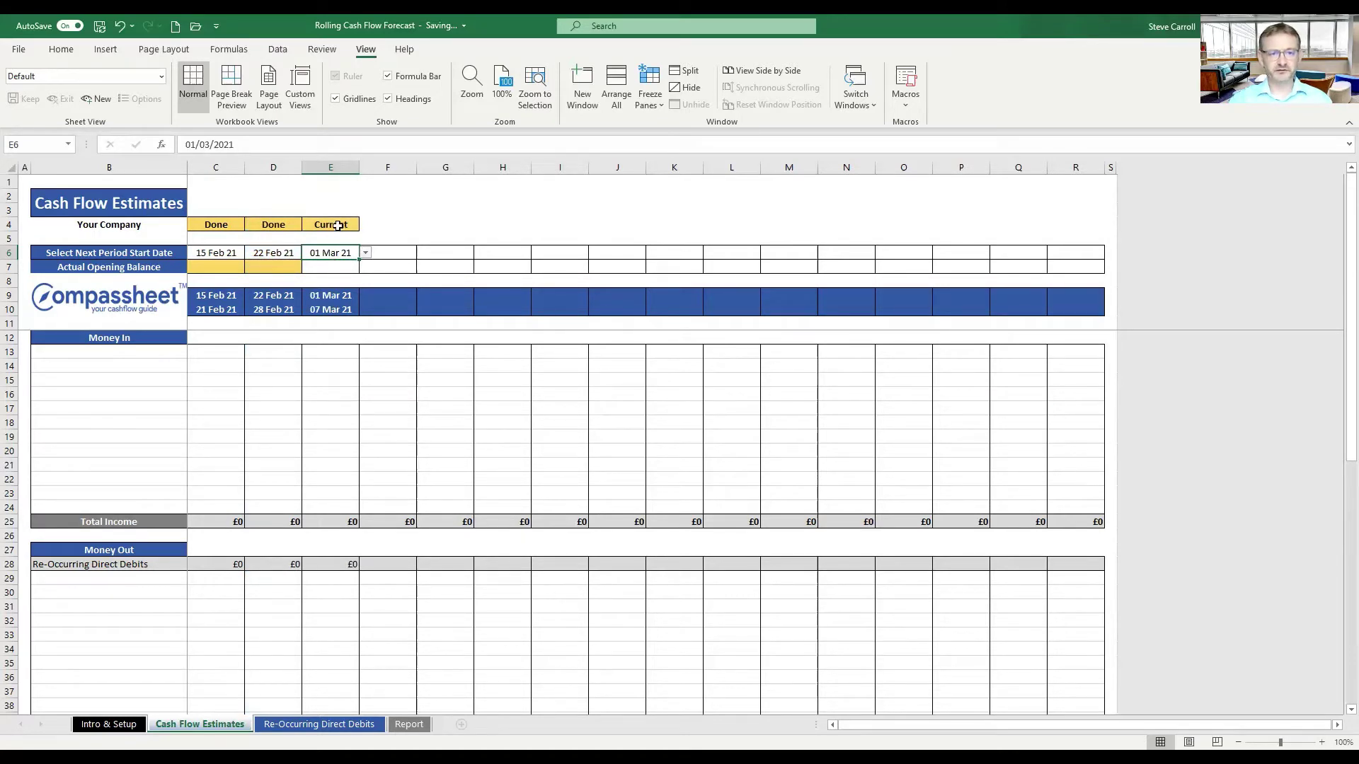
- Choose 08/03/2021 and 15/03/2021 as the start dates of the fourth and fifth periods, in F6 and G6
left_click(404, 252)
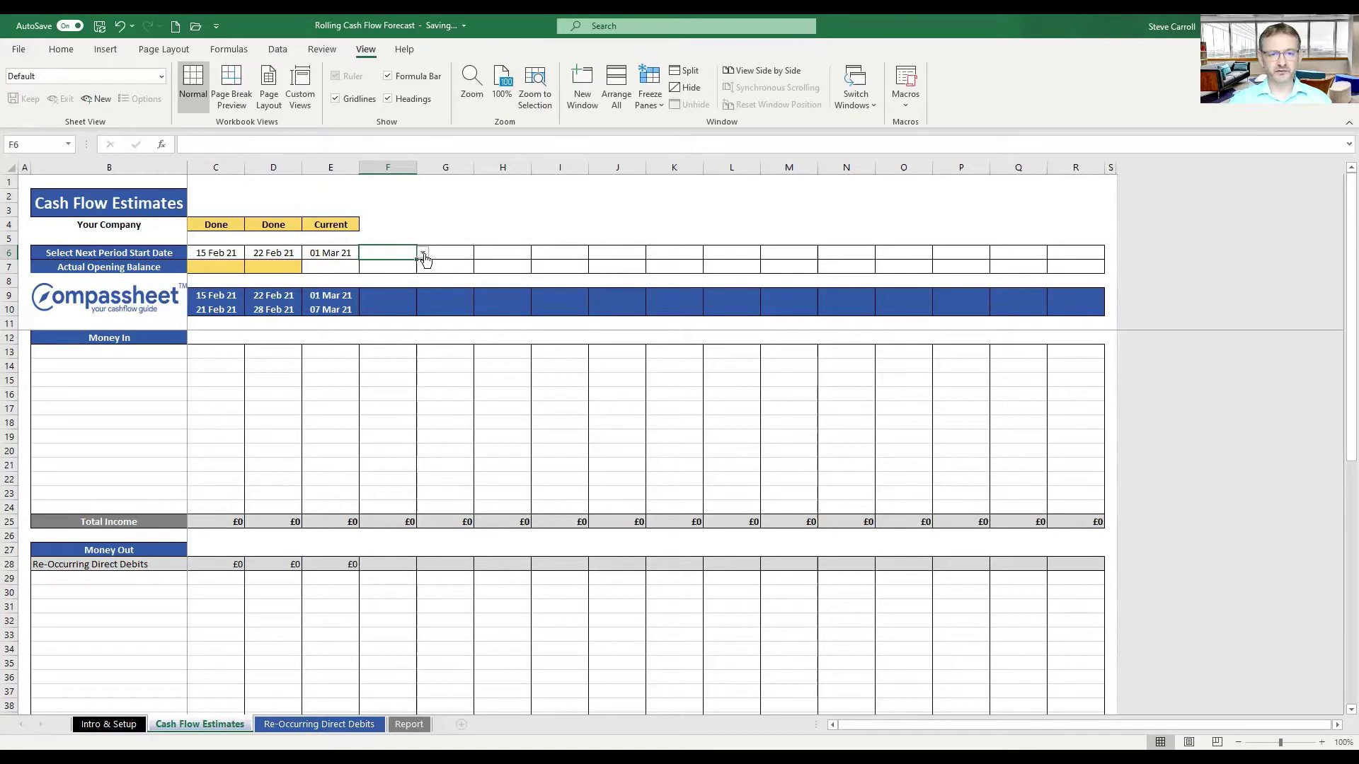
left_click(422, 253)
left_click(408, 275)
left_click(445, 252)
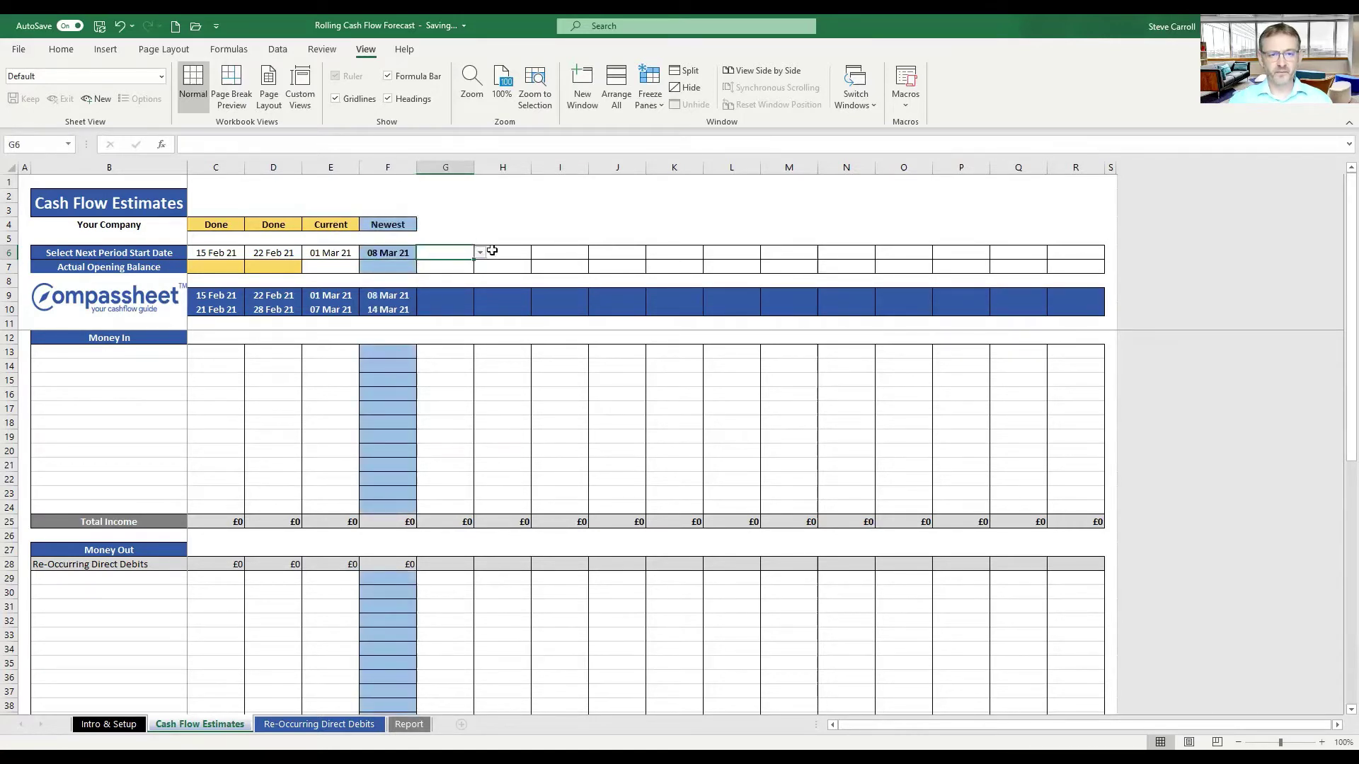
left_click(480, 252)
left_click(470, 275)
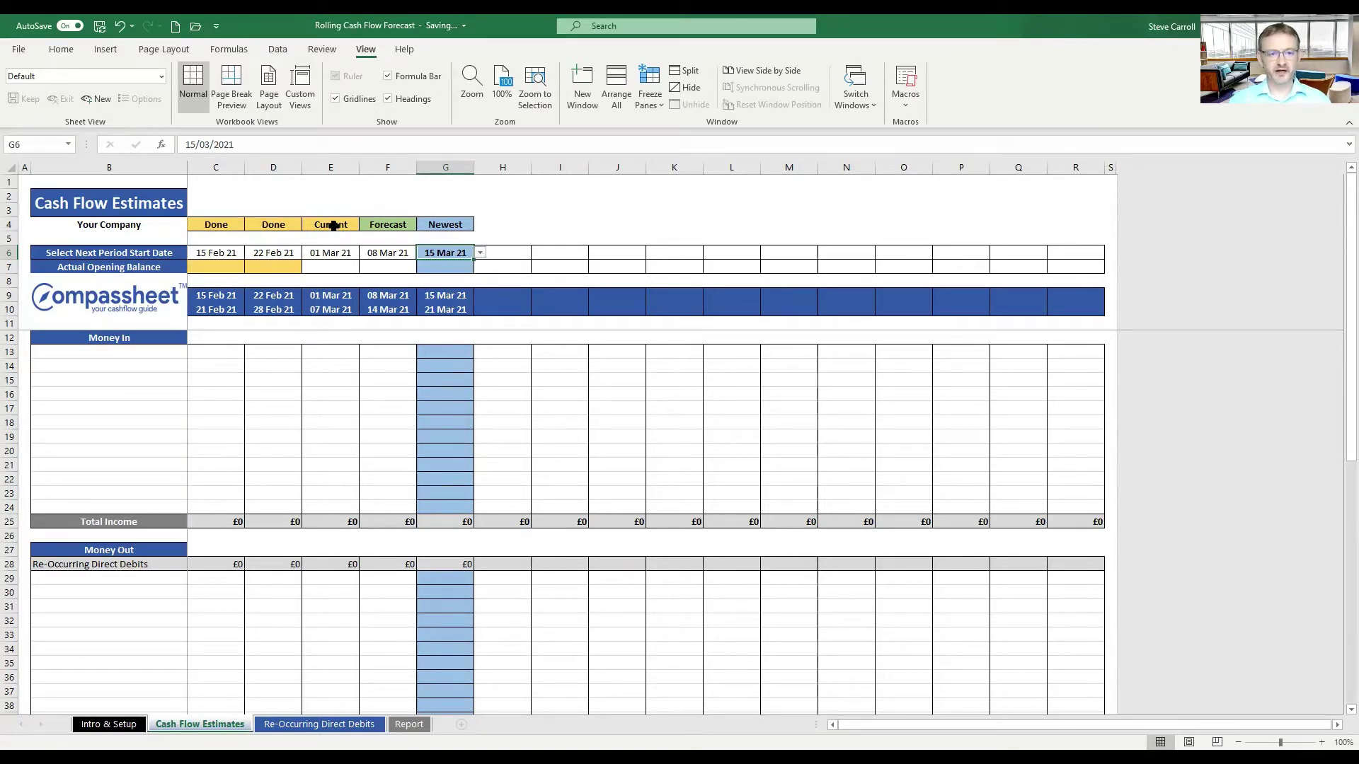
- Change the fifth period's start date in G6 to 22/03/2021 and choose 29/03/2021 for the sixth period in H6
left_click(480, 255)
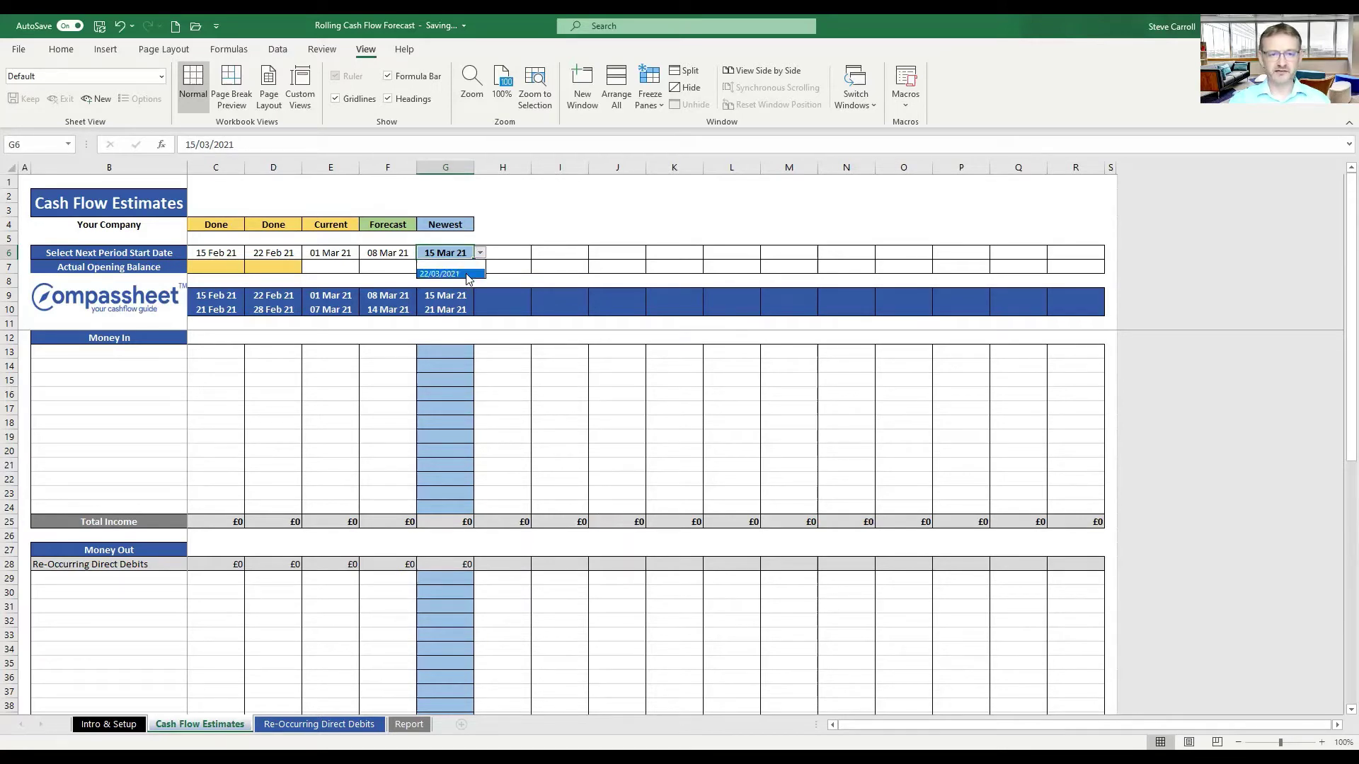
left_click(467, 277)
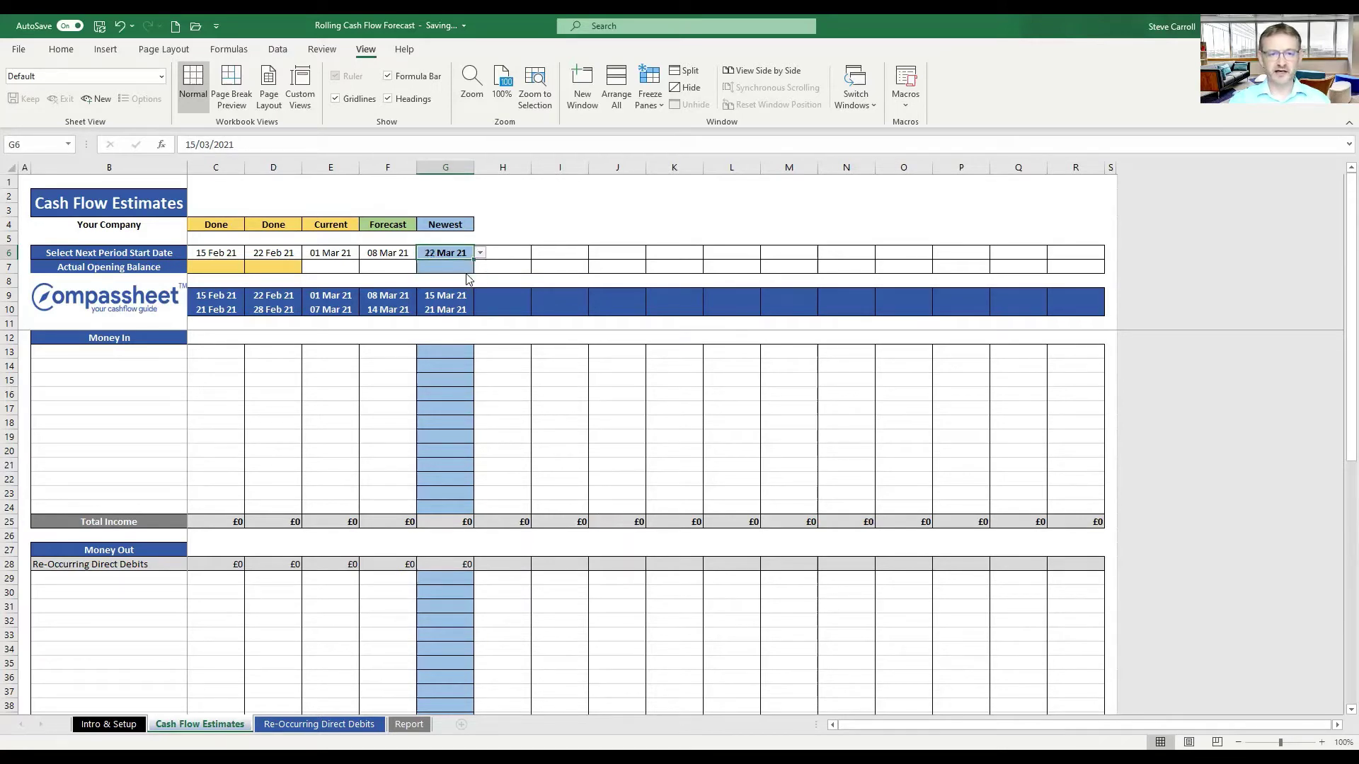
left_click(505, 256)
left_click(538, 254)
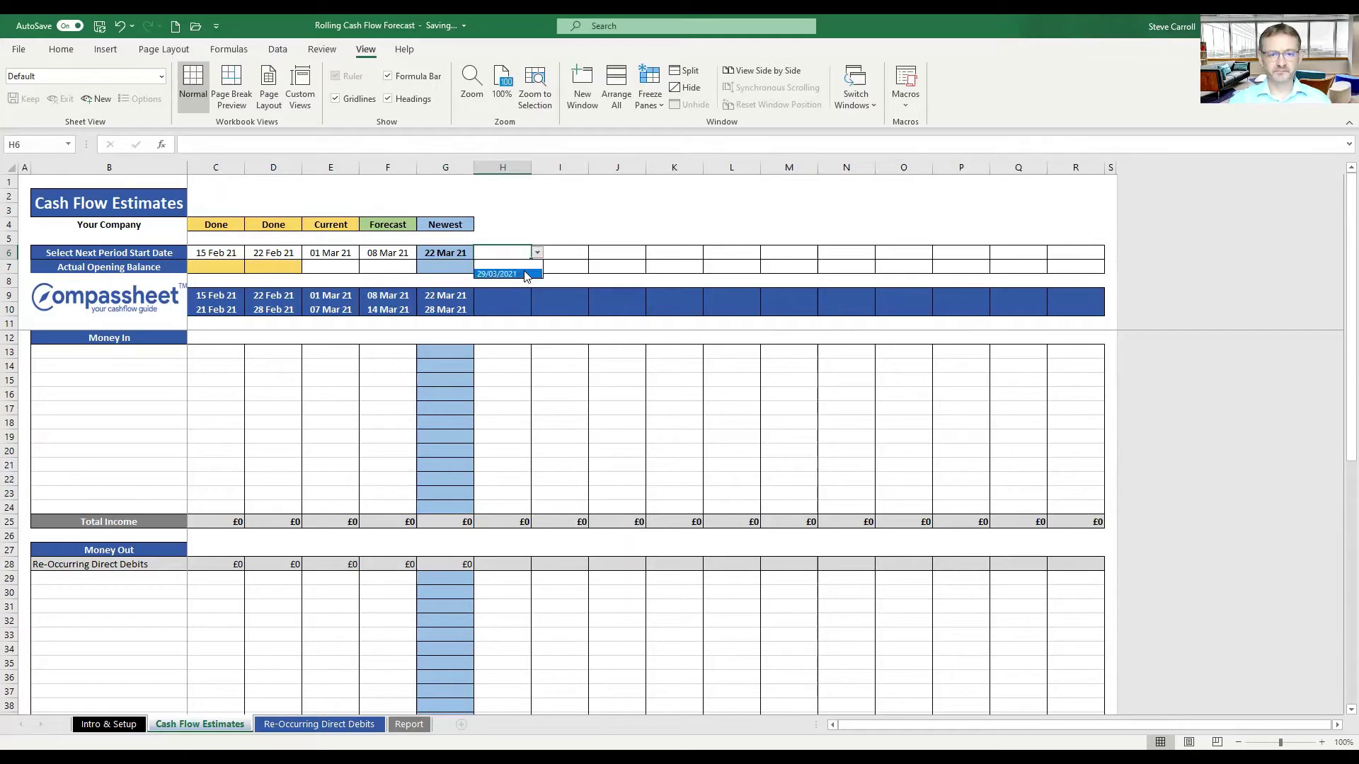
left_click(524, 274)
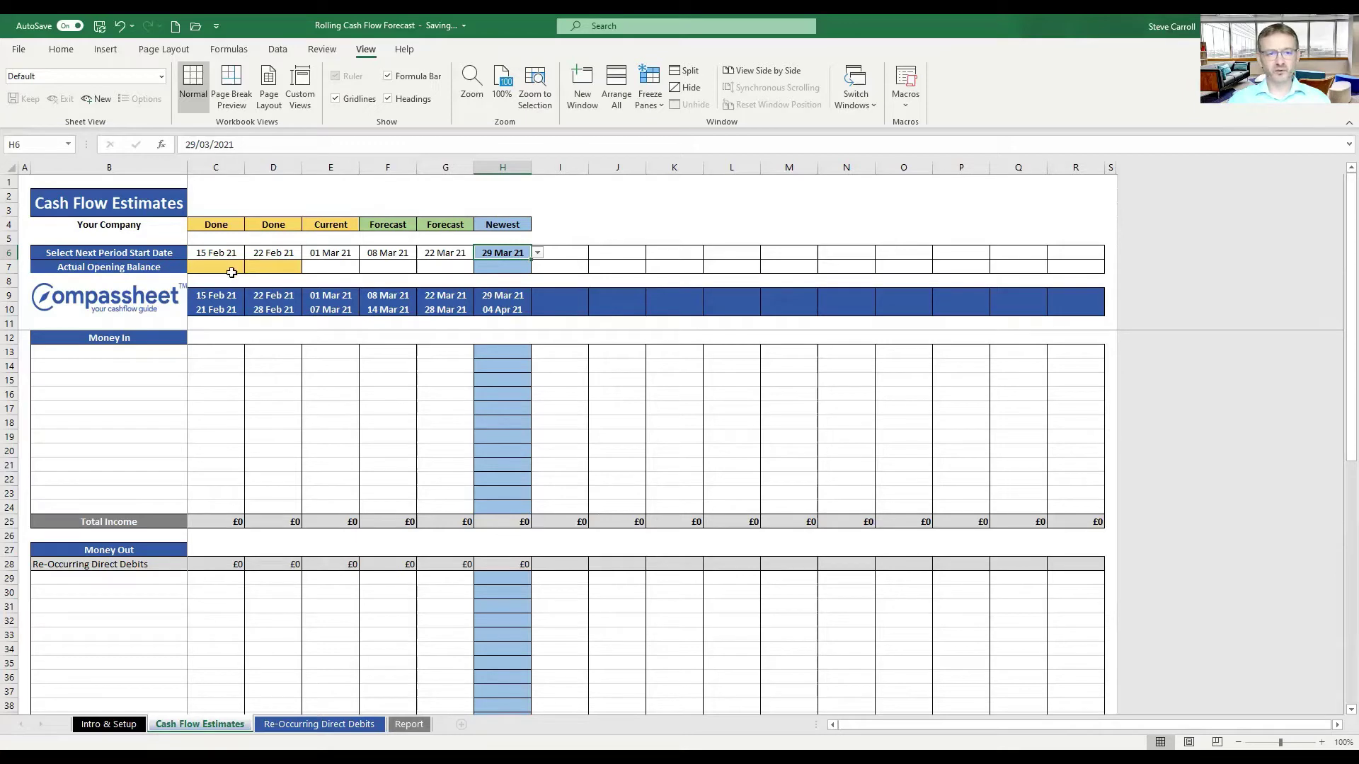
- Check the start date on the Intro & Setup sheet and return to the Cash Flow Estimates sheet
left_click(113, 725)
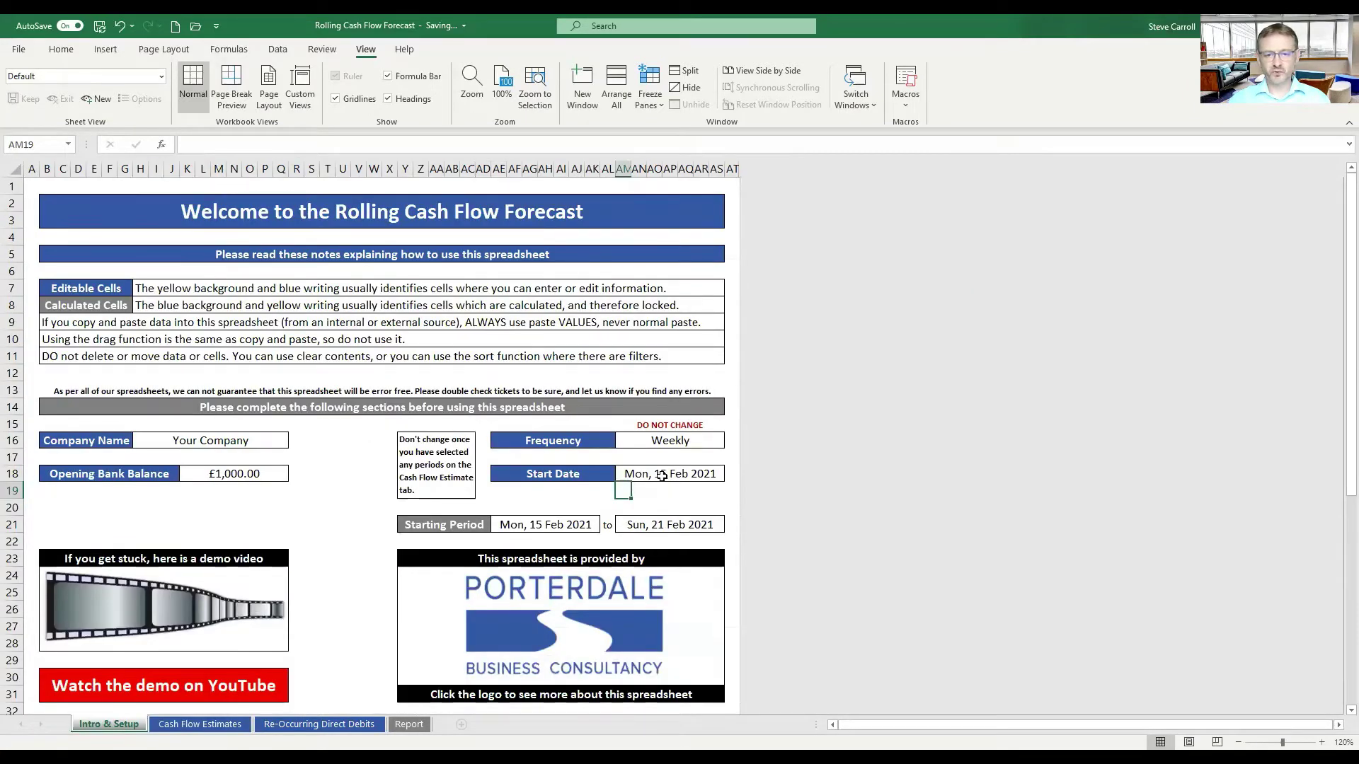
left_click(213, 722)
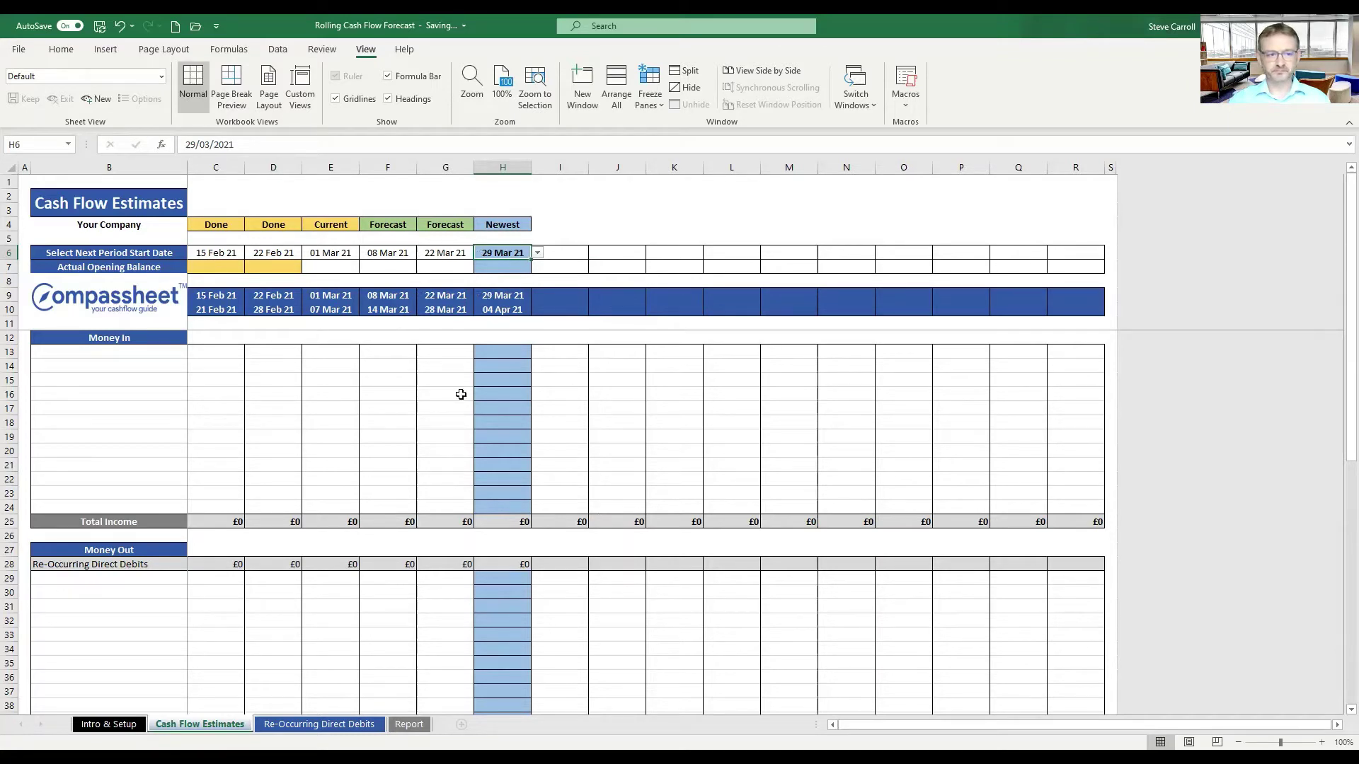
- Enter Customer 1 and Customer 2 as the first two Money In lines, in B13 and B14
left_click(108, 353)
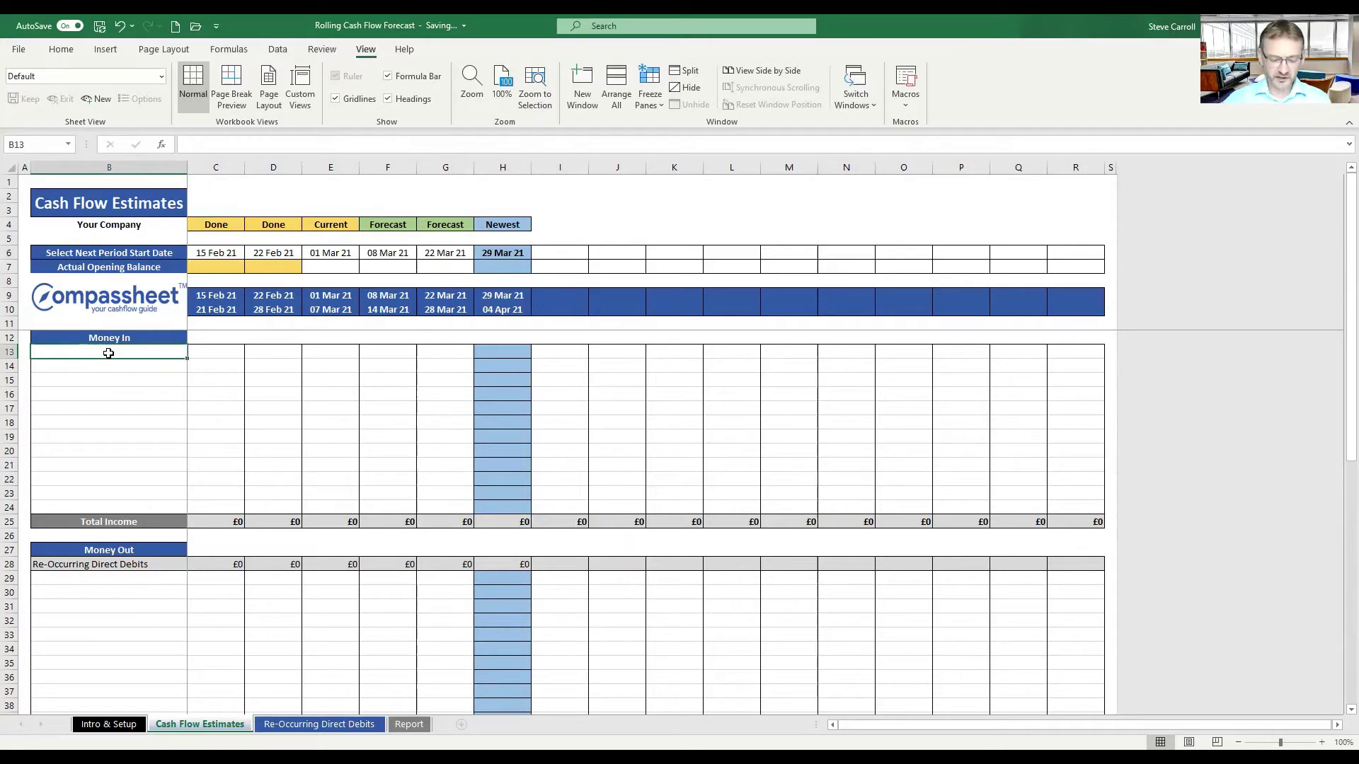
type("Cusrt")
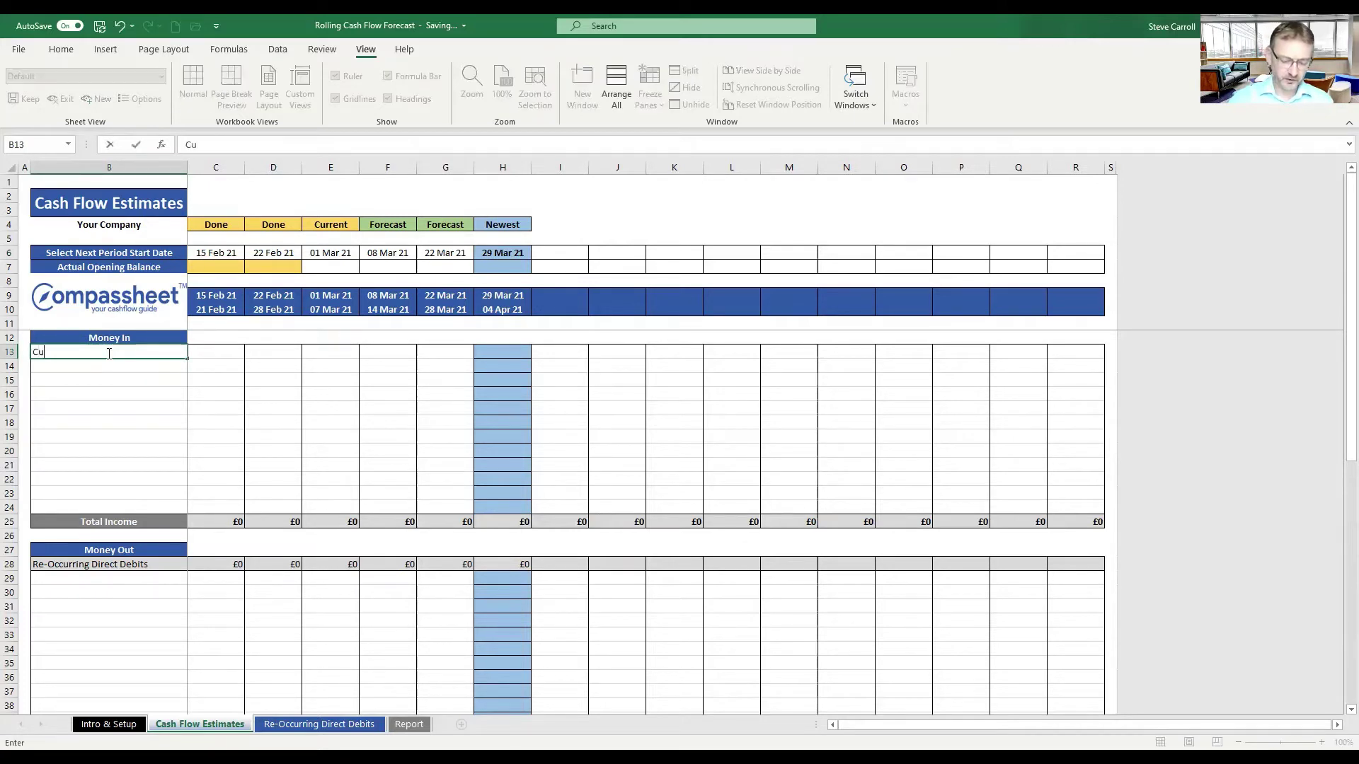
key("BackSpace")
key("BackSpace")
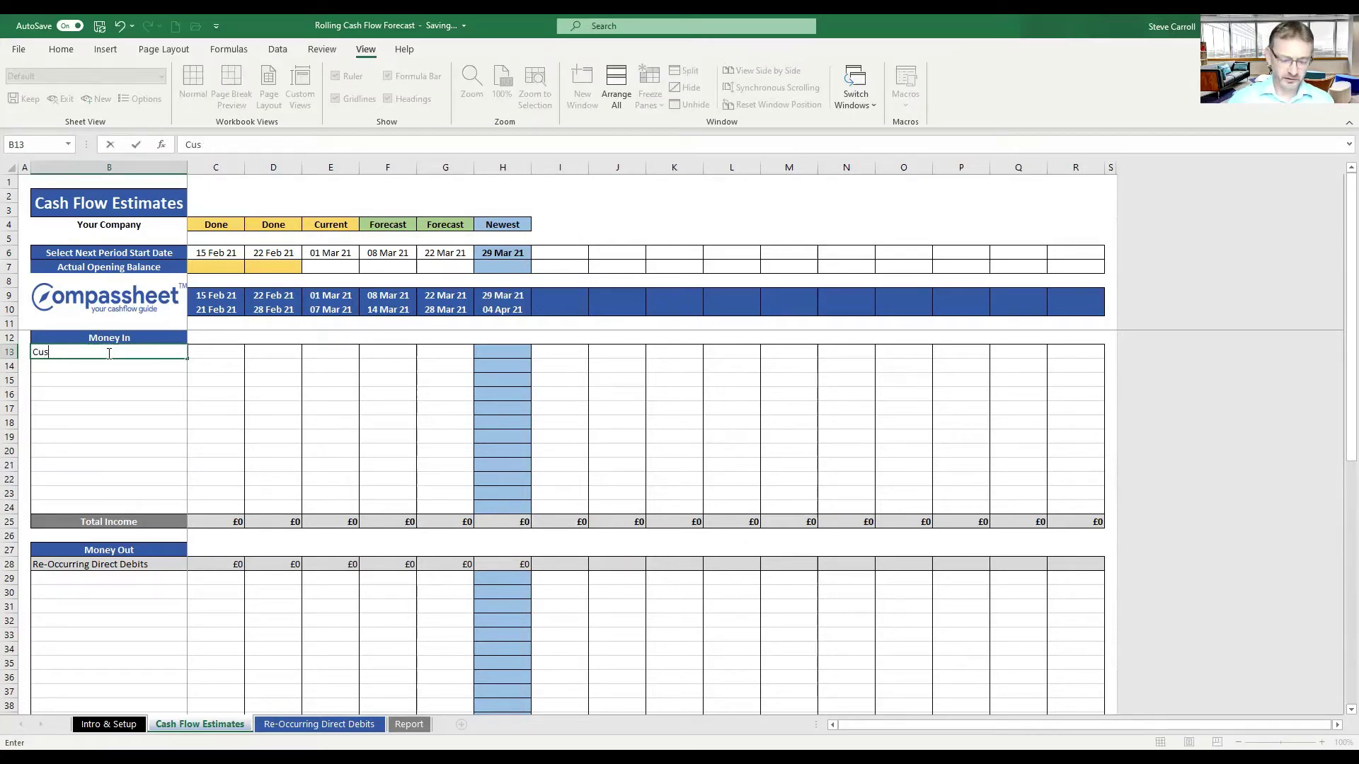
type("tomer 1")
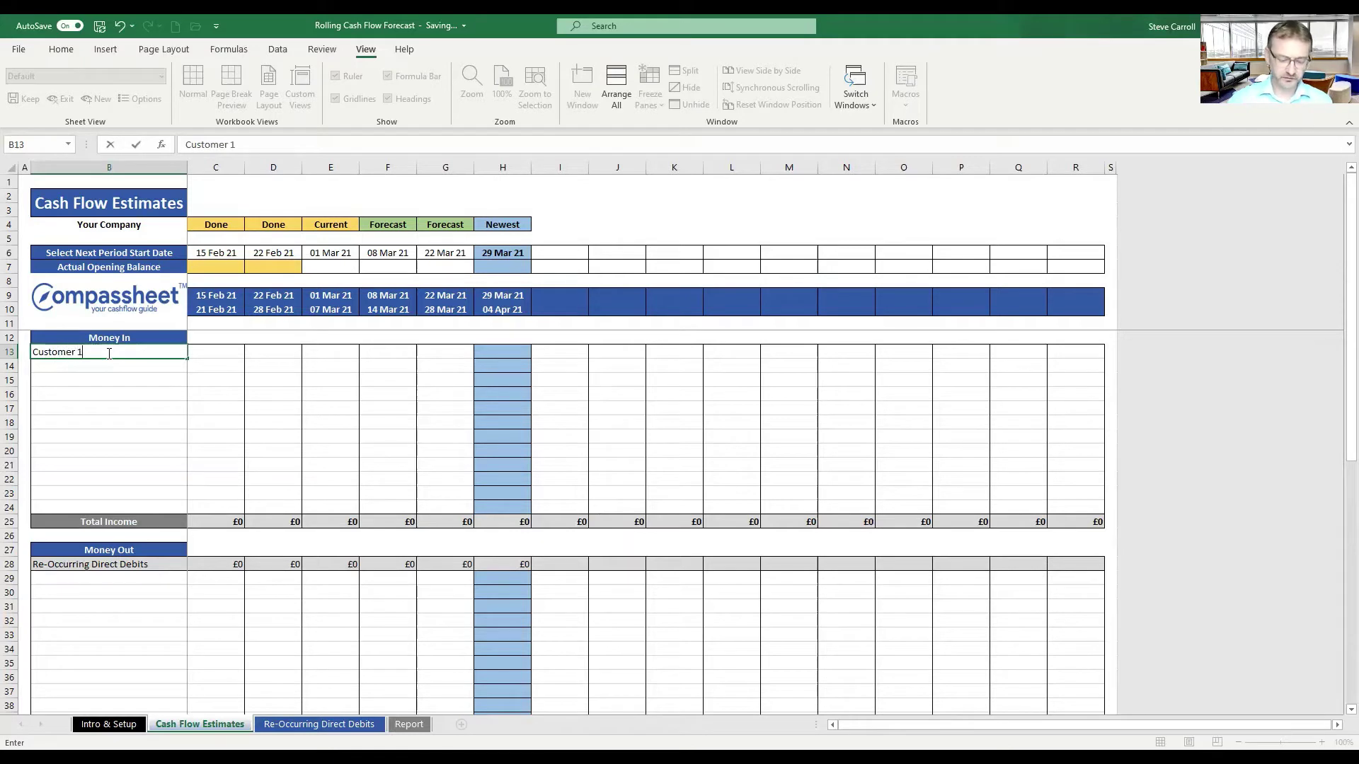
key("Return")
type("Cusr")
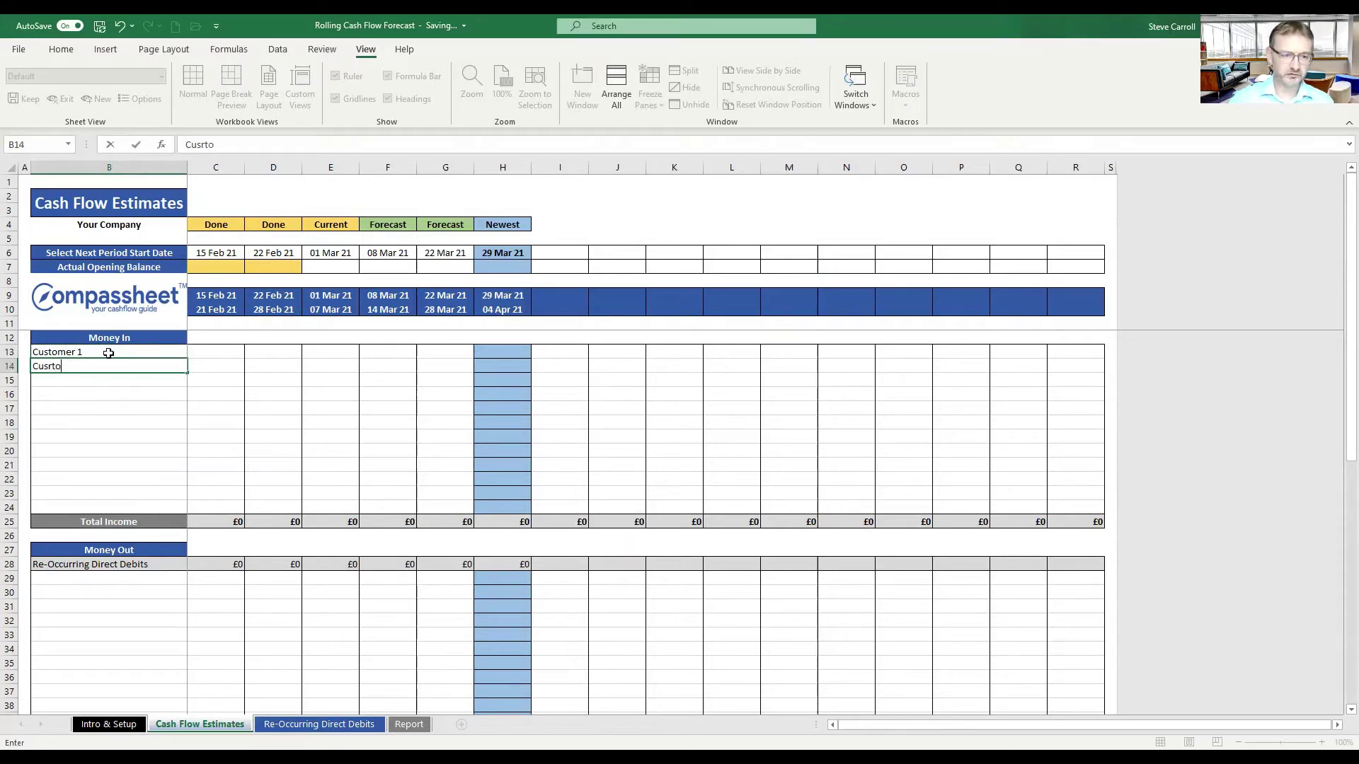
type("tomer 2")
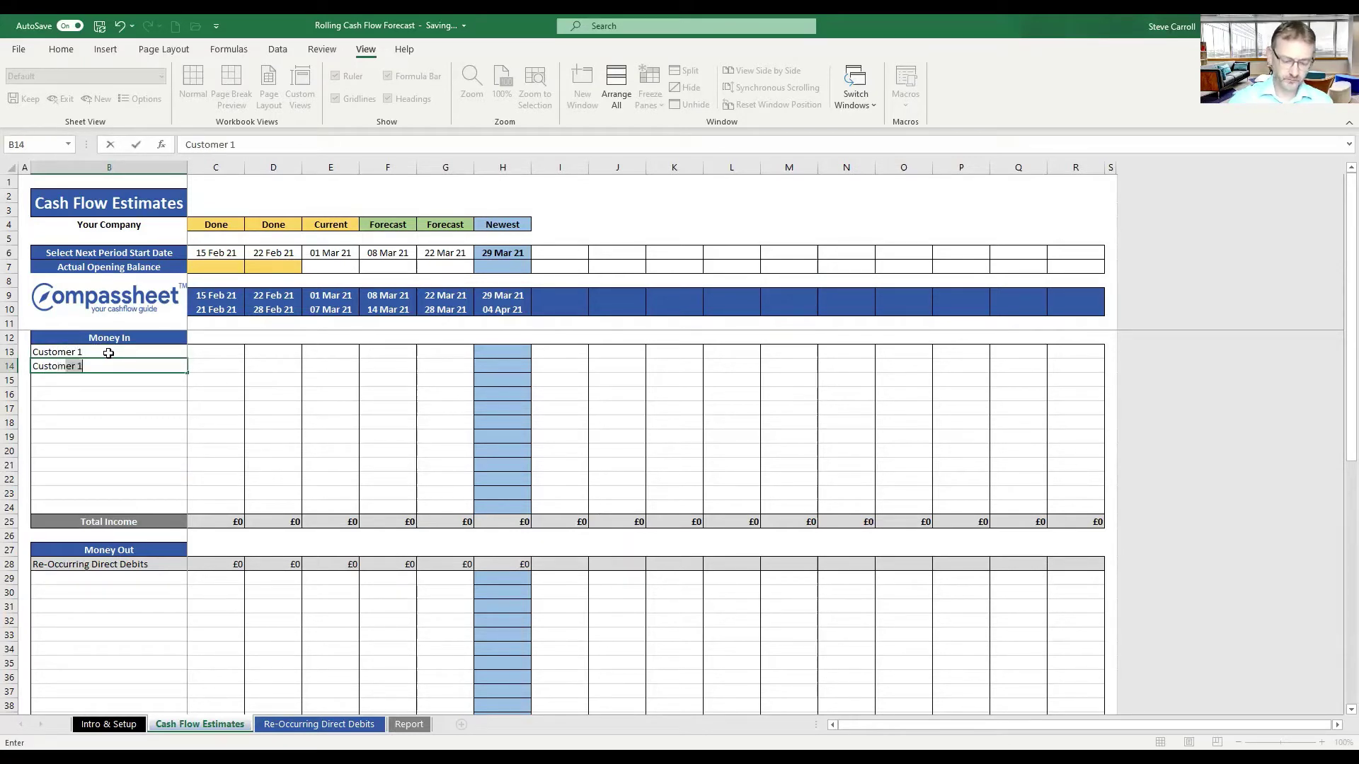
key("Return")
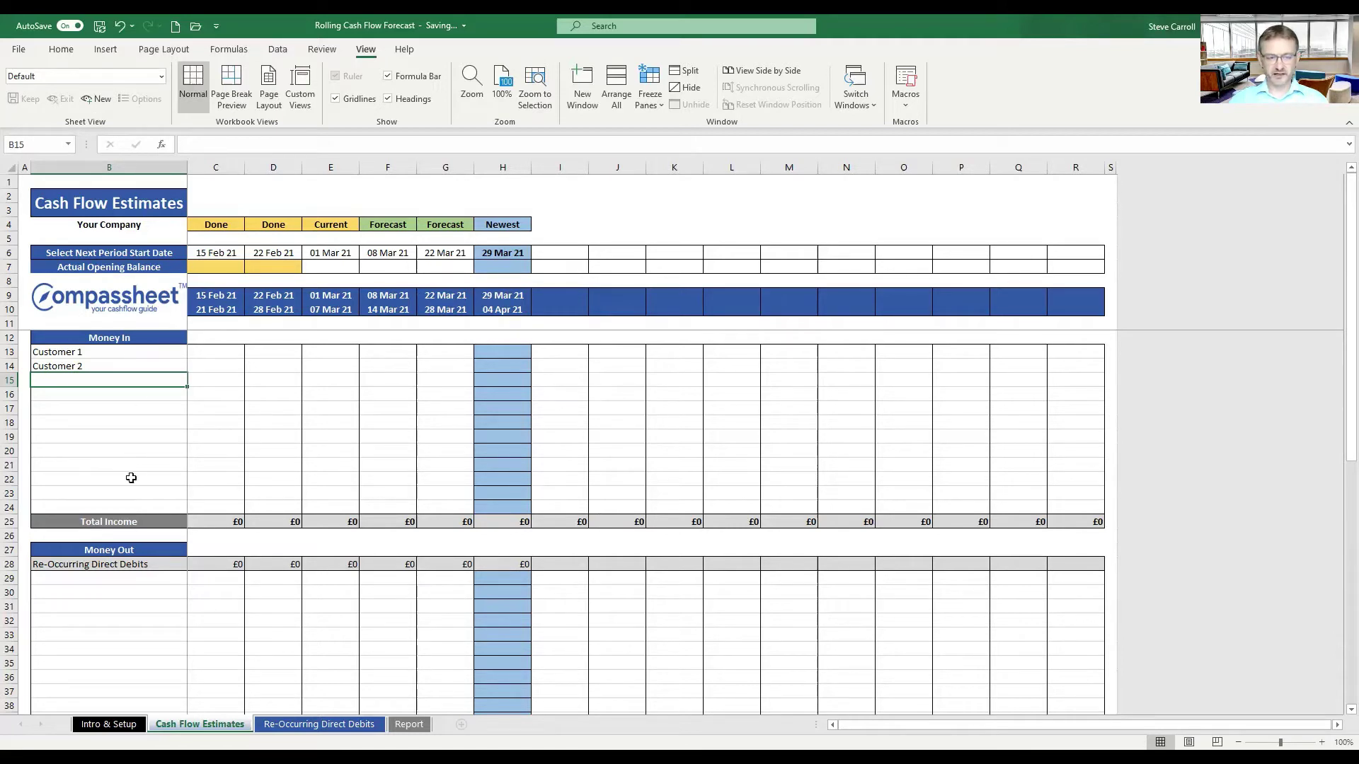
- Enter Supplier 1 as a Money Out line in both B30 and B31, leaving B29 blank
left_click(131, 582)
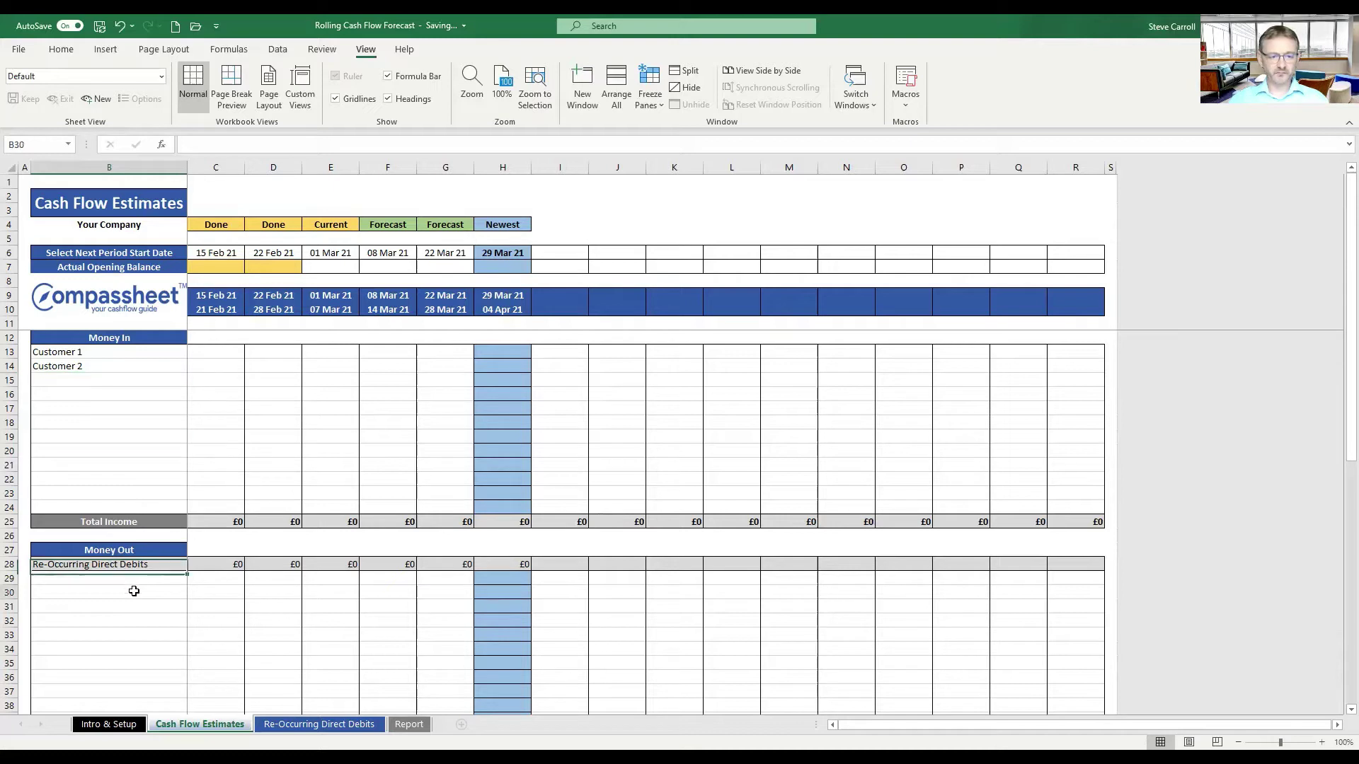
left_click(133, 590)
type("A")
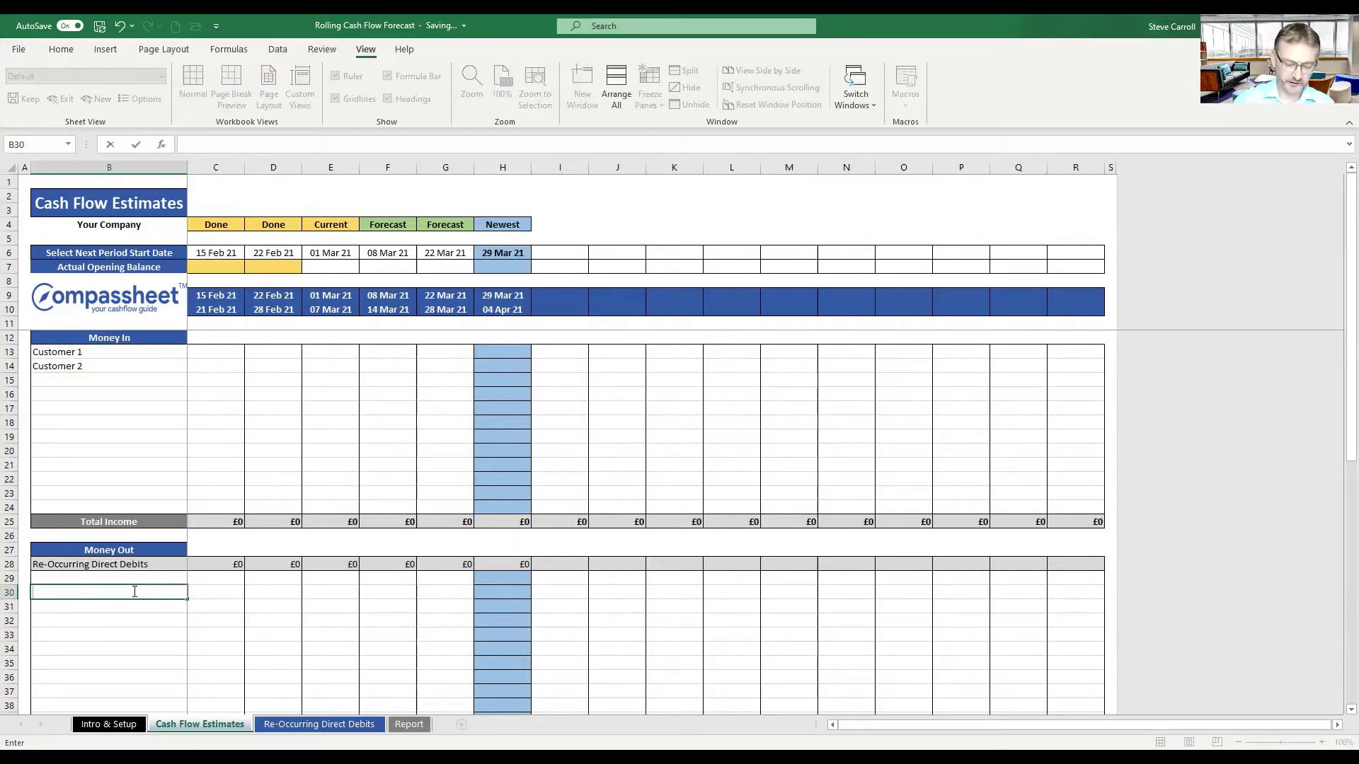
type("Supplier 1")
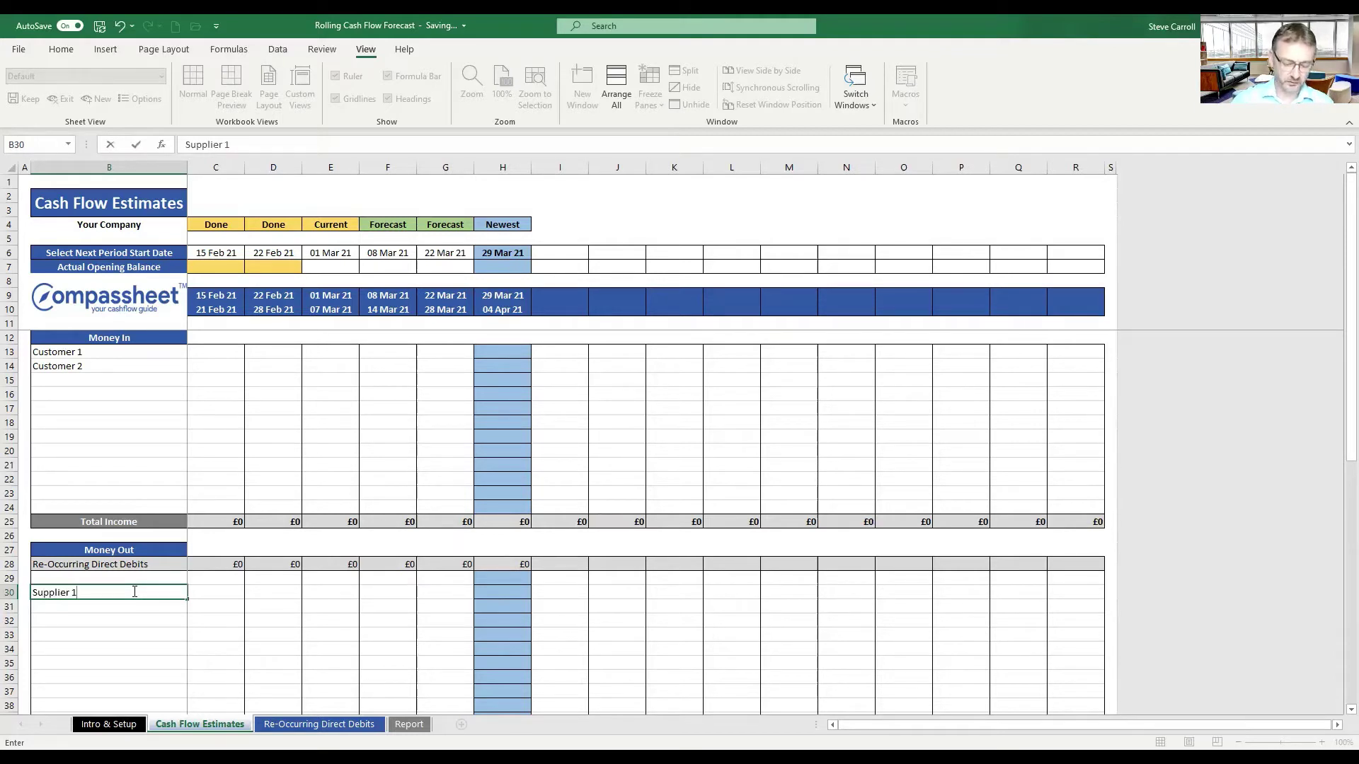
key("Return")
type("Supplier 1")
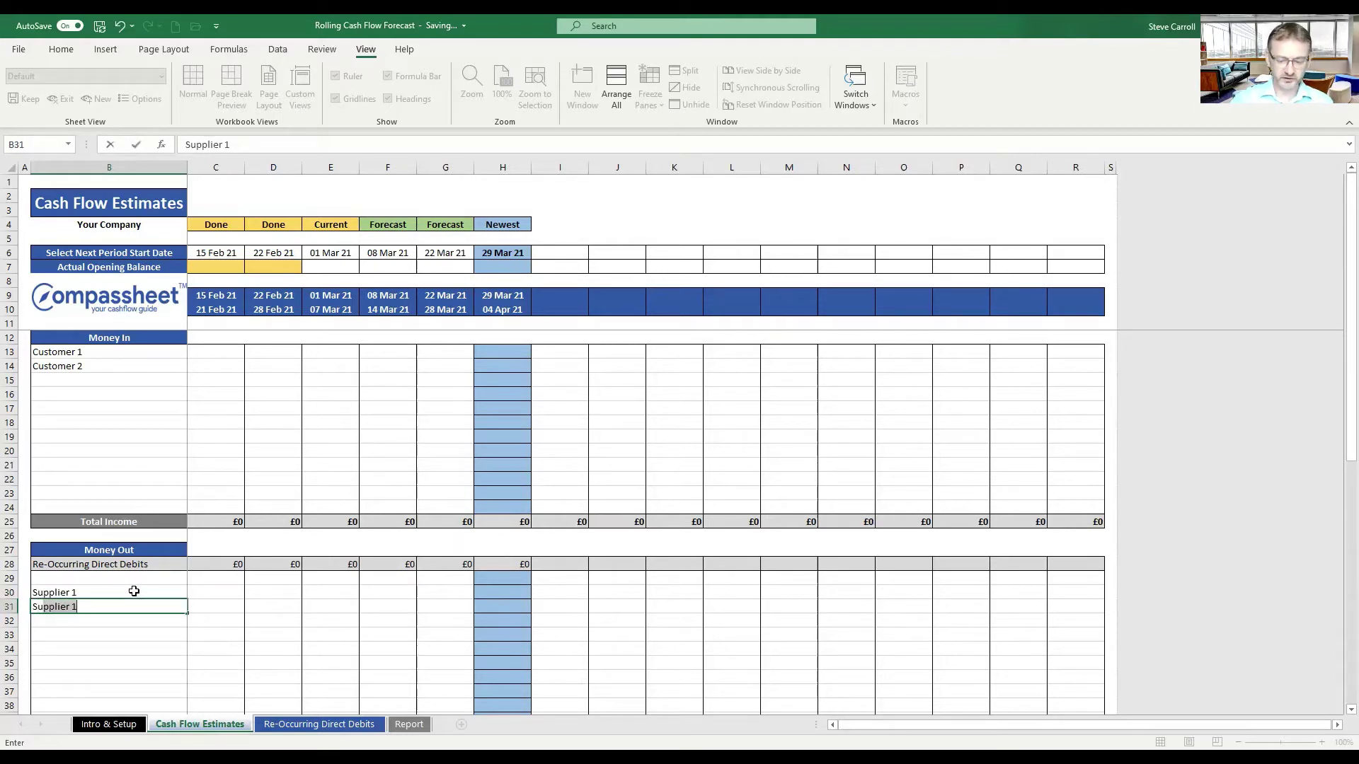
key("Return")
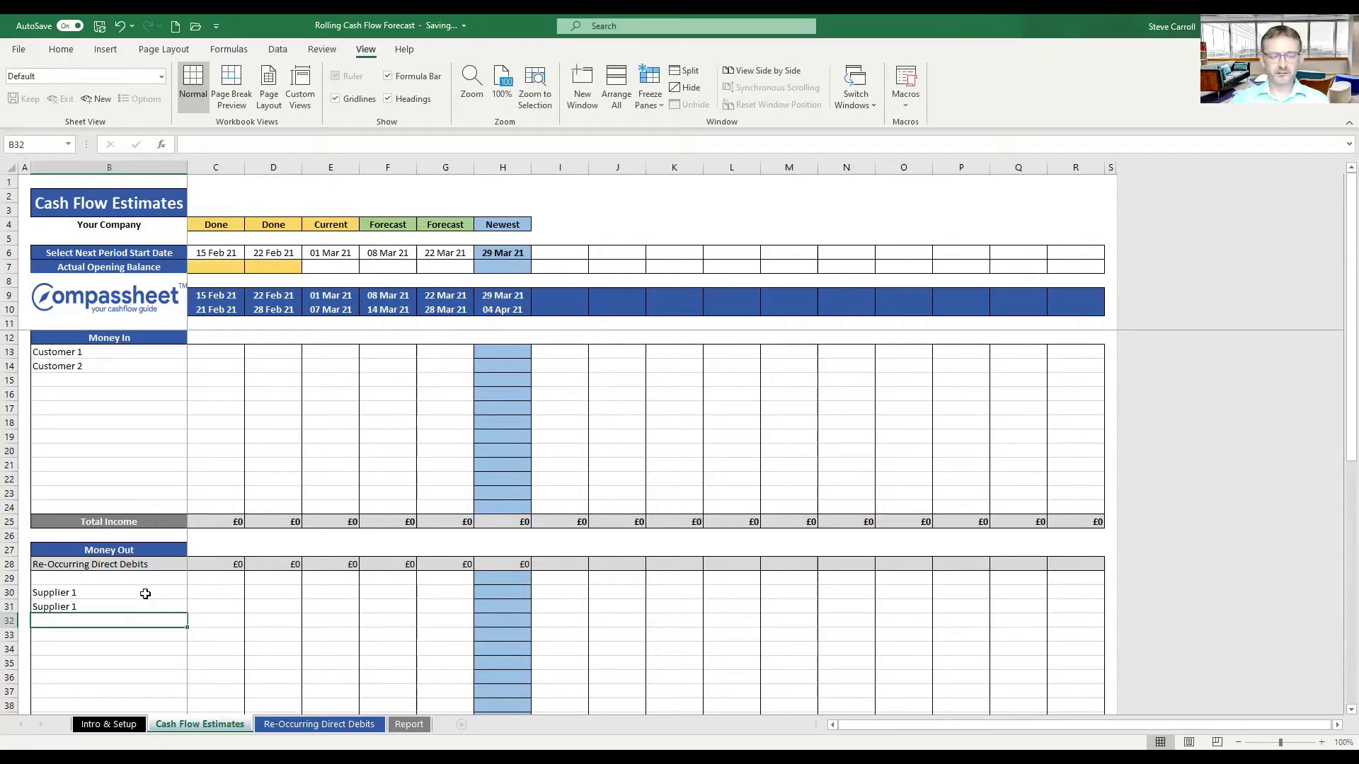
- Add a Weekly wages line to the Money Out section in B34, correcting the spelling of "Weekly"
left_click(99, 652)
type("Wee")
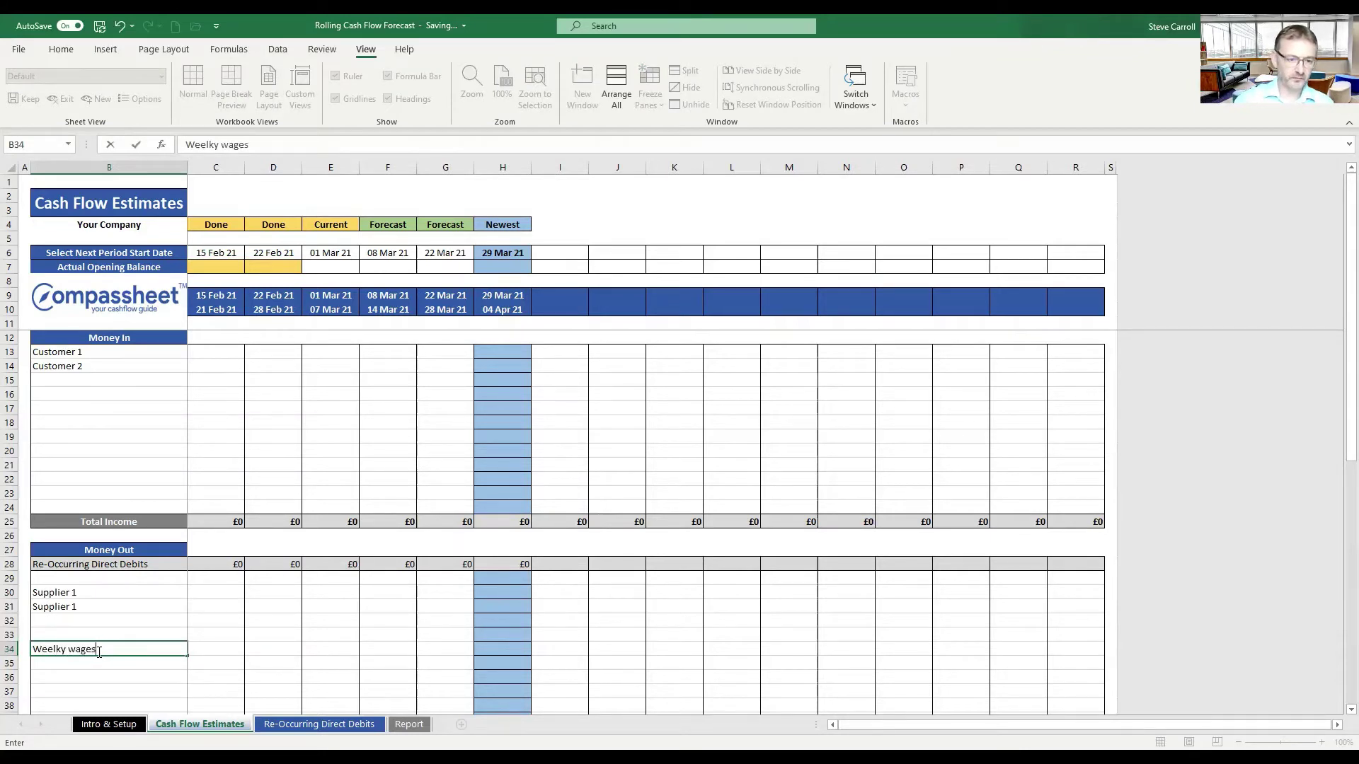
type("lky wages")
key("ctrl+Return")
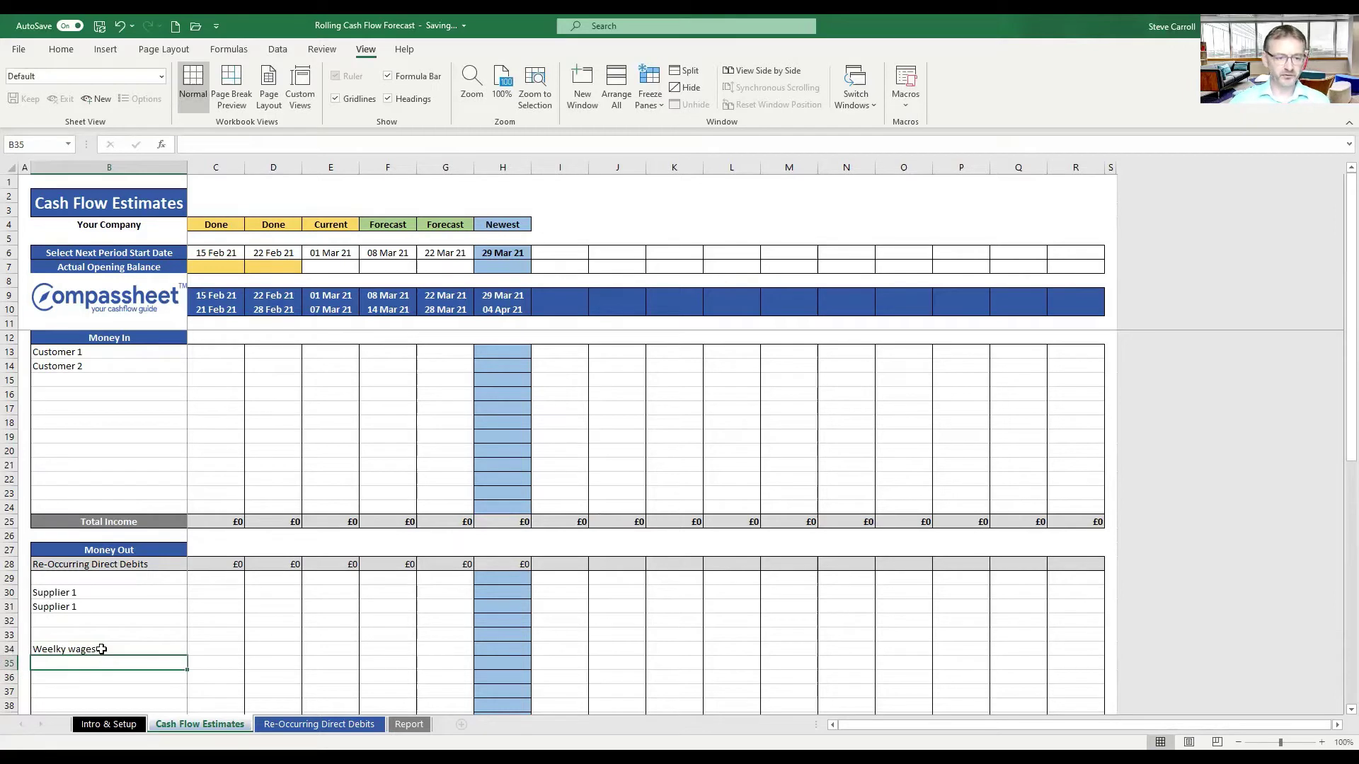
left_click(215, 144)
key("BackSpace")
key("BackSpace")
type("kly")
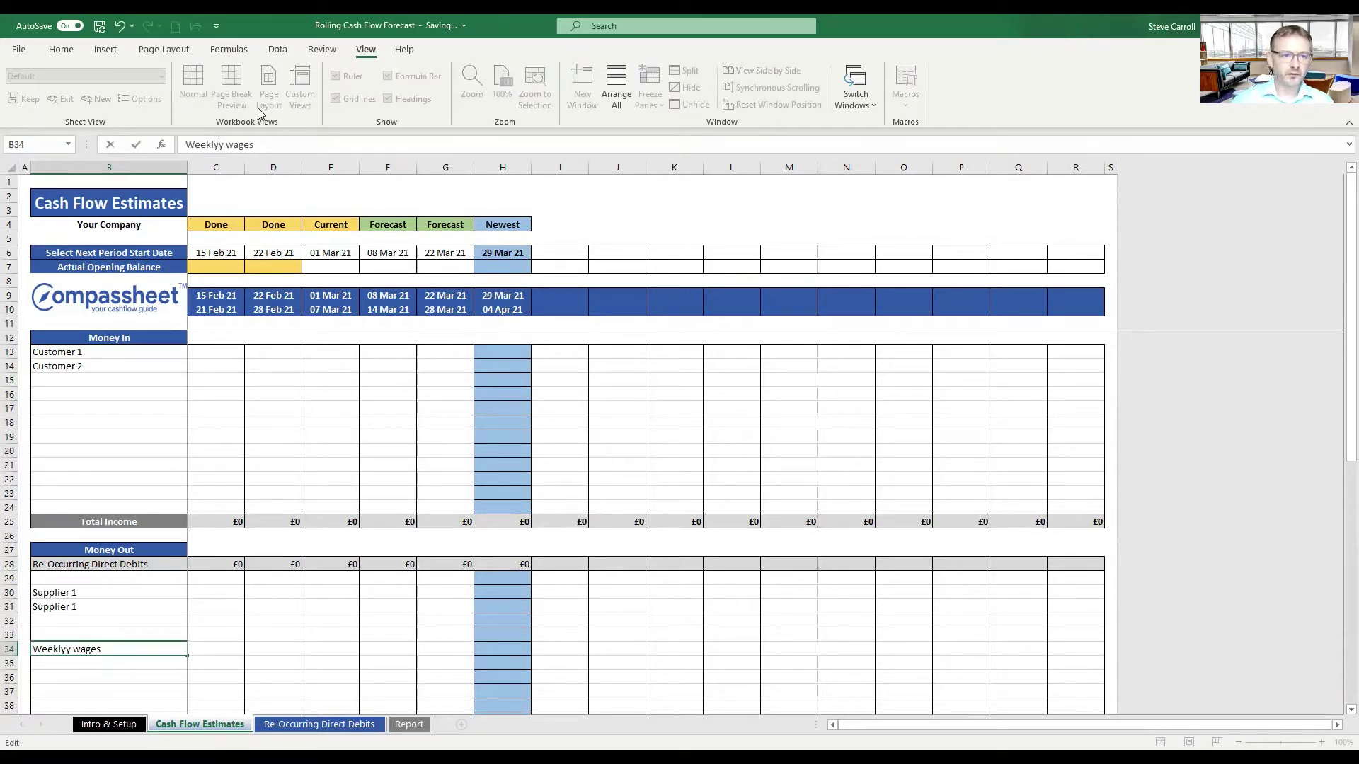
key("Delete")
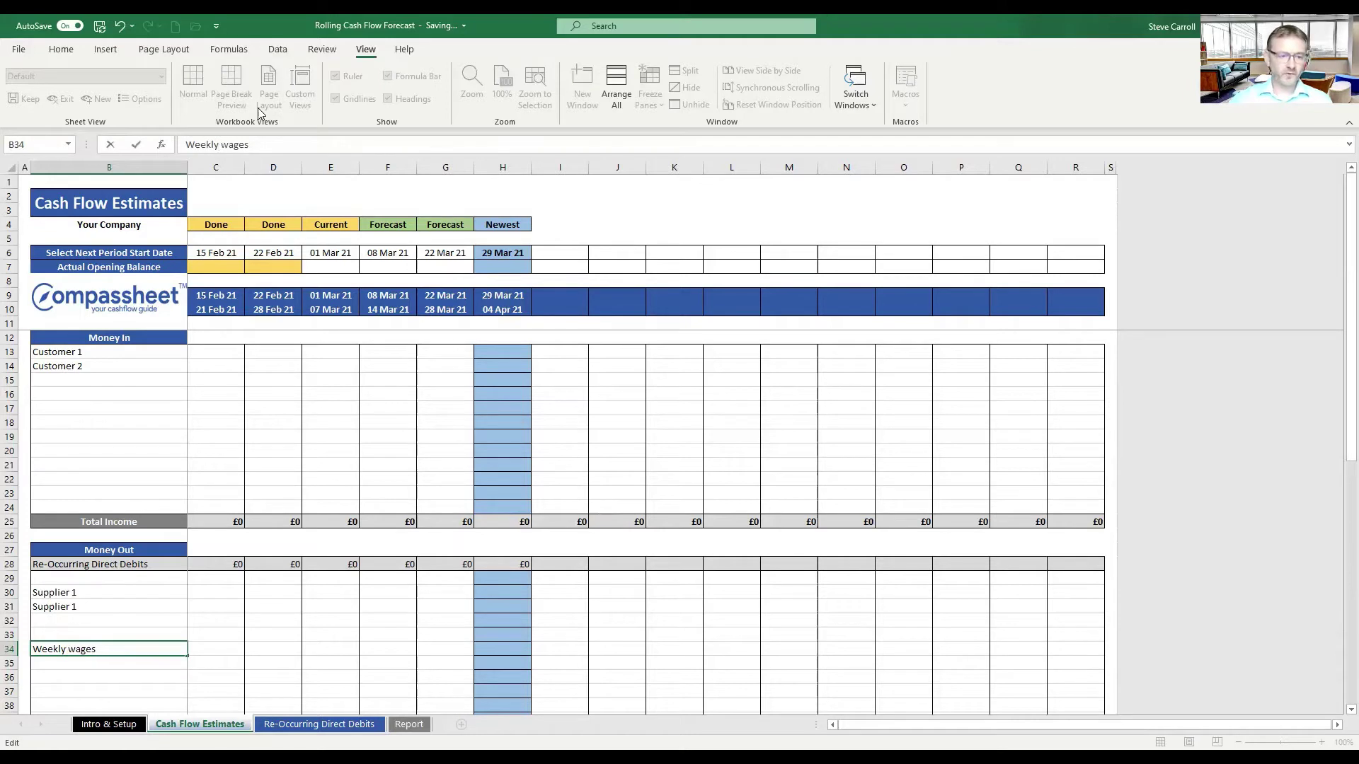
key("Return")
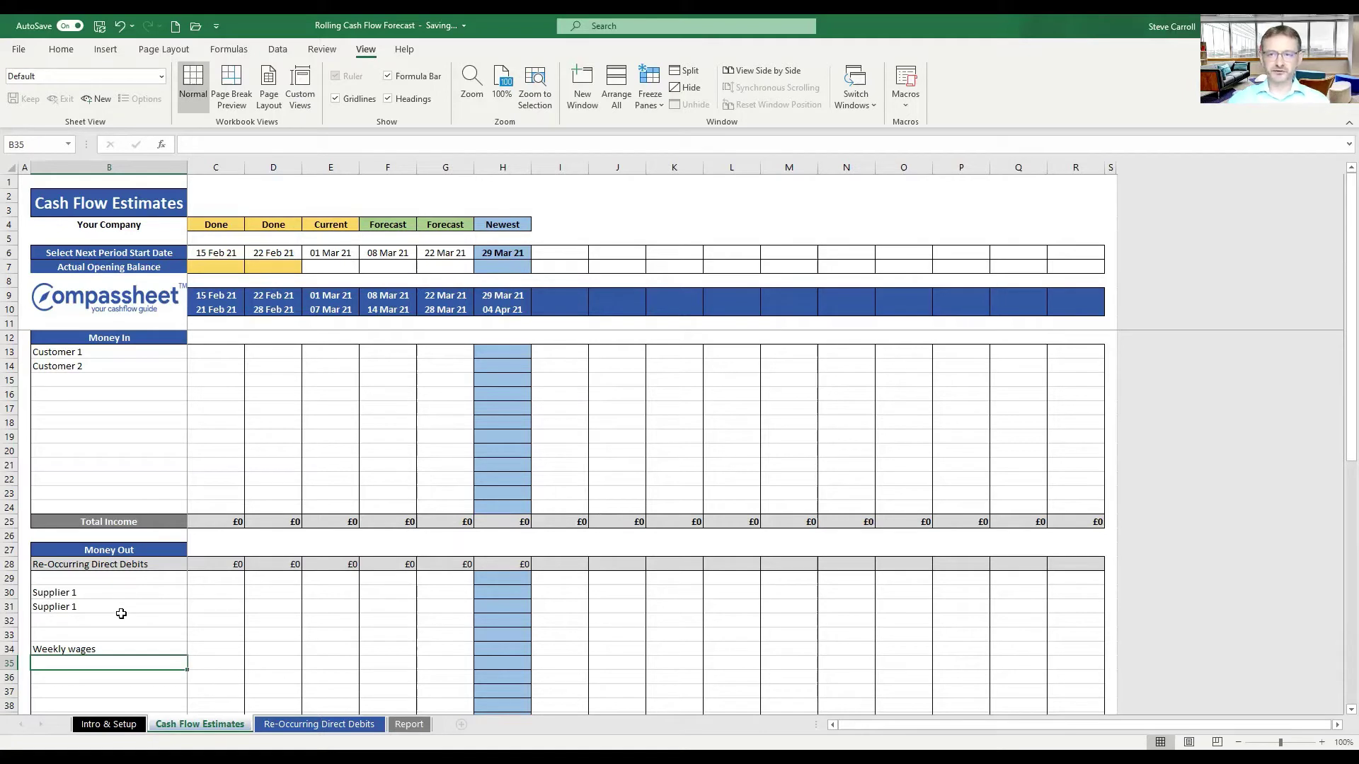
- Look over the expense rows available in the Money Out section, below the Weekly wages line
scroll(121, 623, "down", 1)
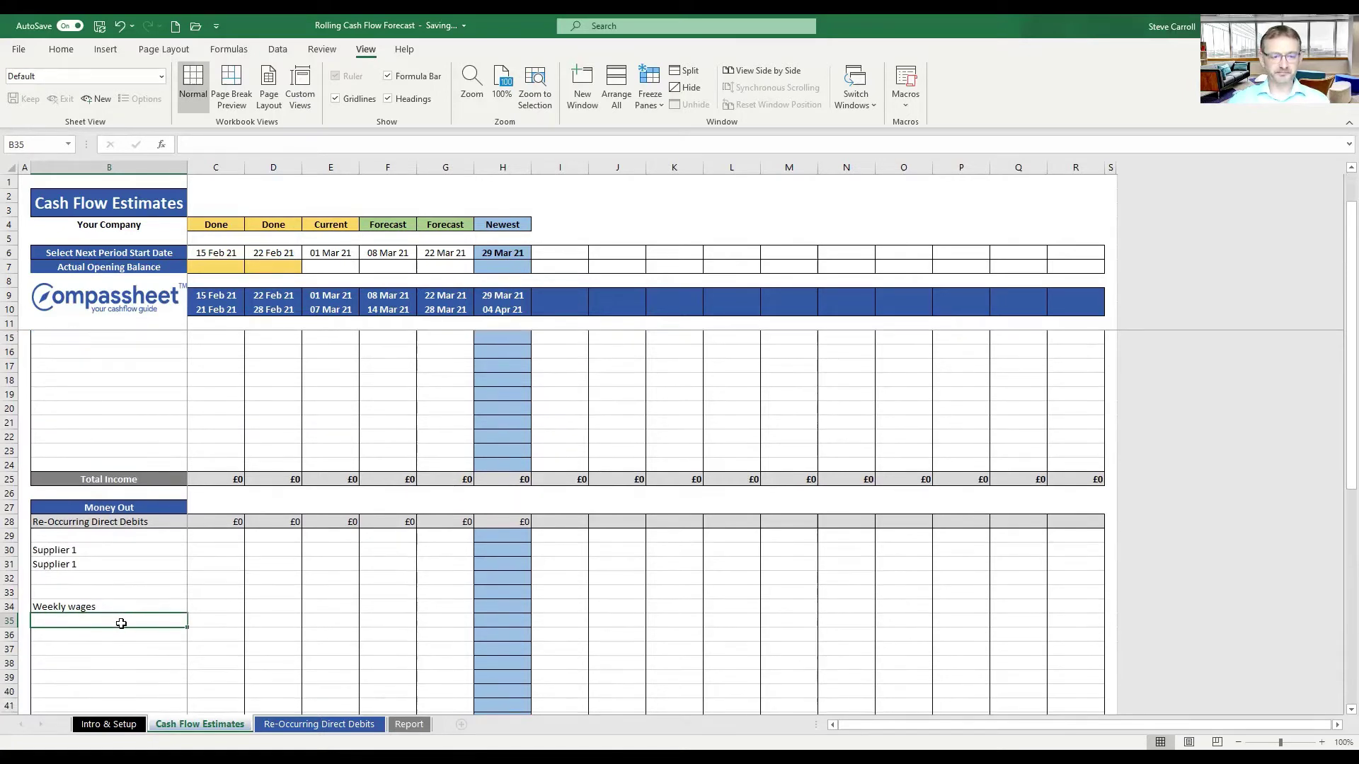
scroll(121, 623, "down", 2)
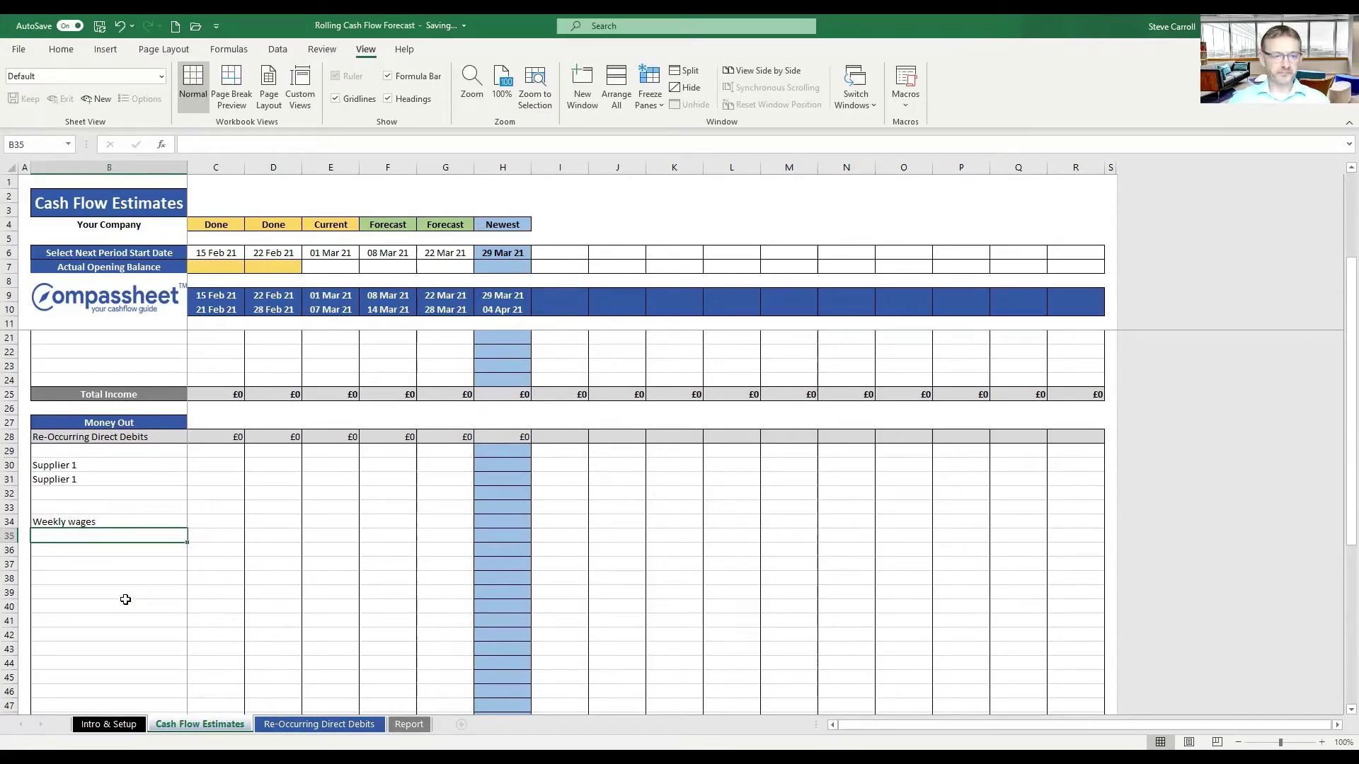
scroll(127, 576, "down", 2)
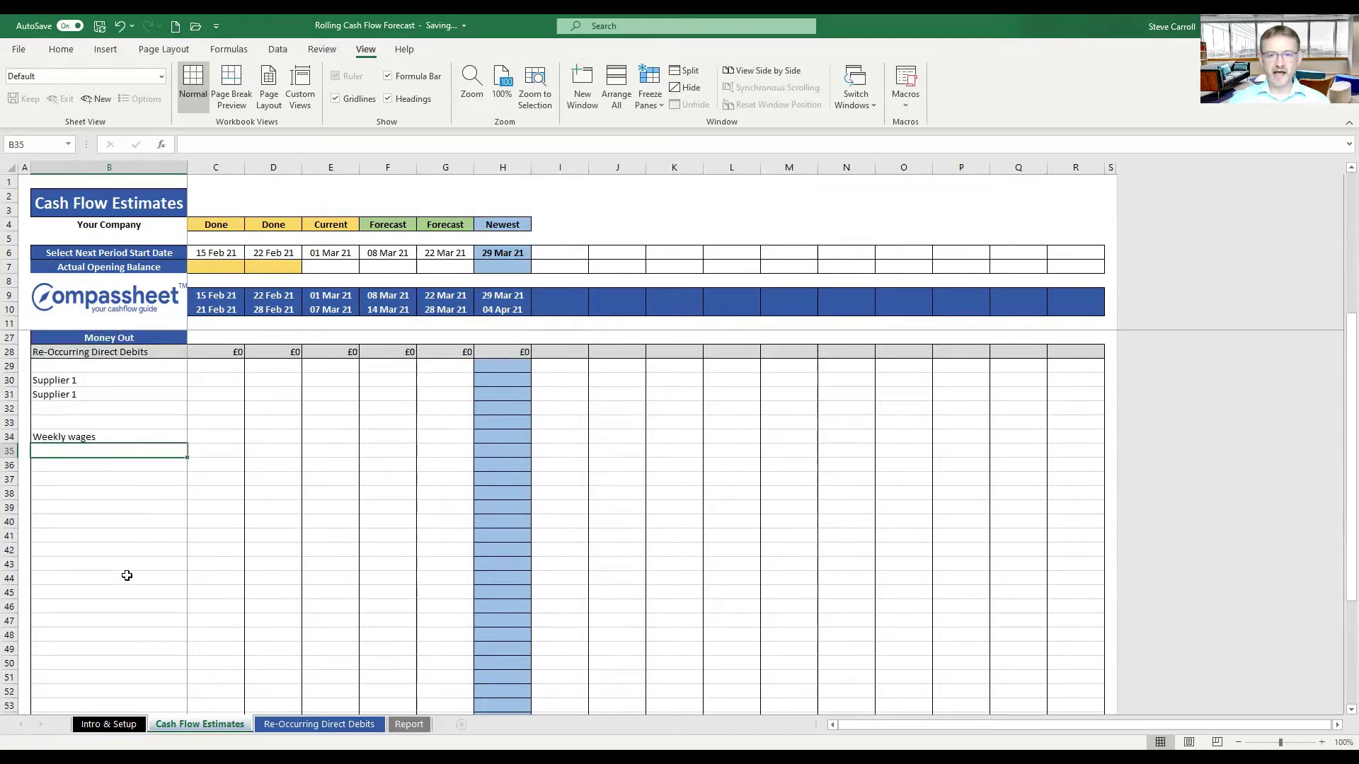
scroll(127, 575, "down", 2)
scroll(127, 576, "up", 3)
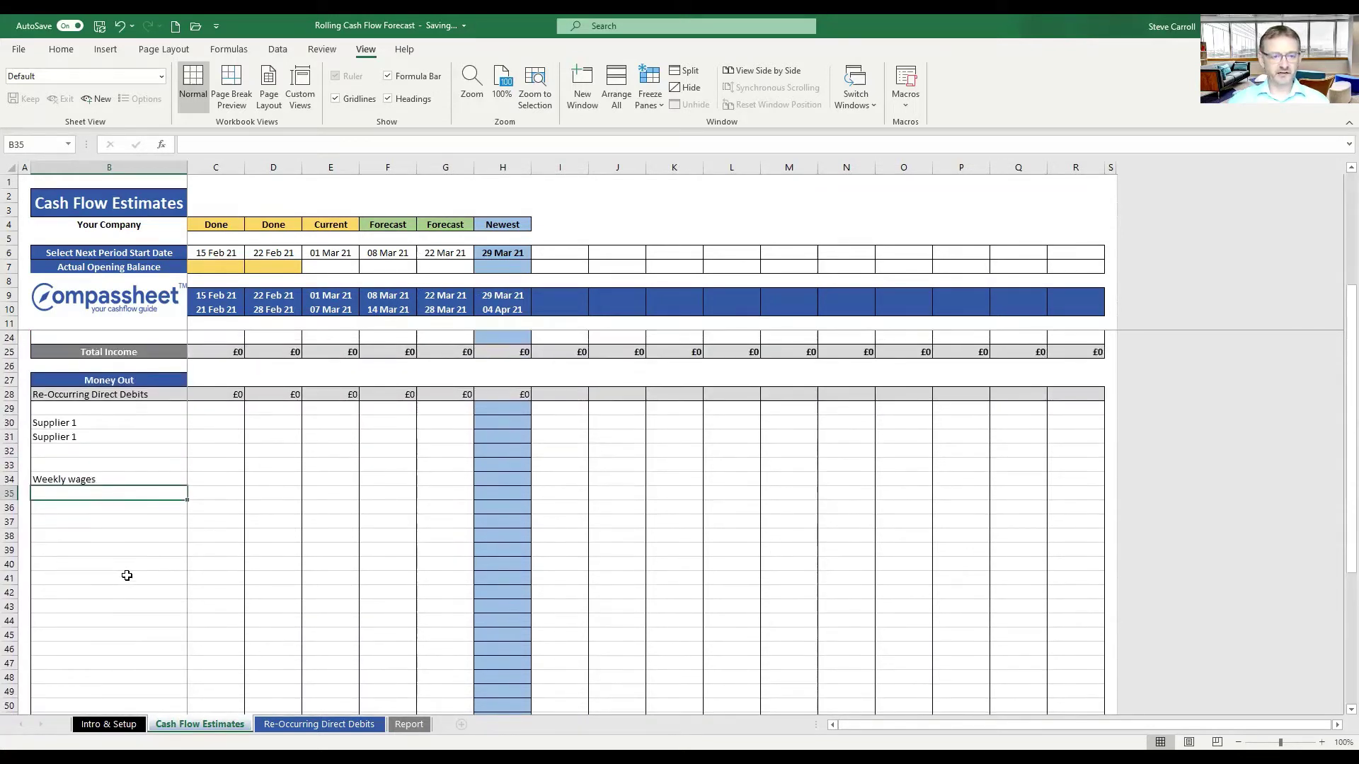
scroll(127, 576, "down", 4)
scroll(127, 575, "up", 4)
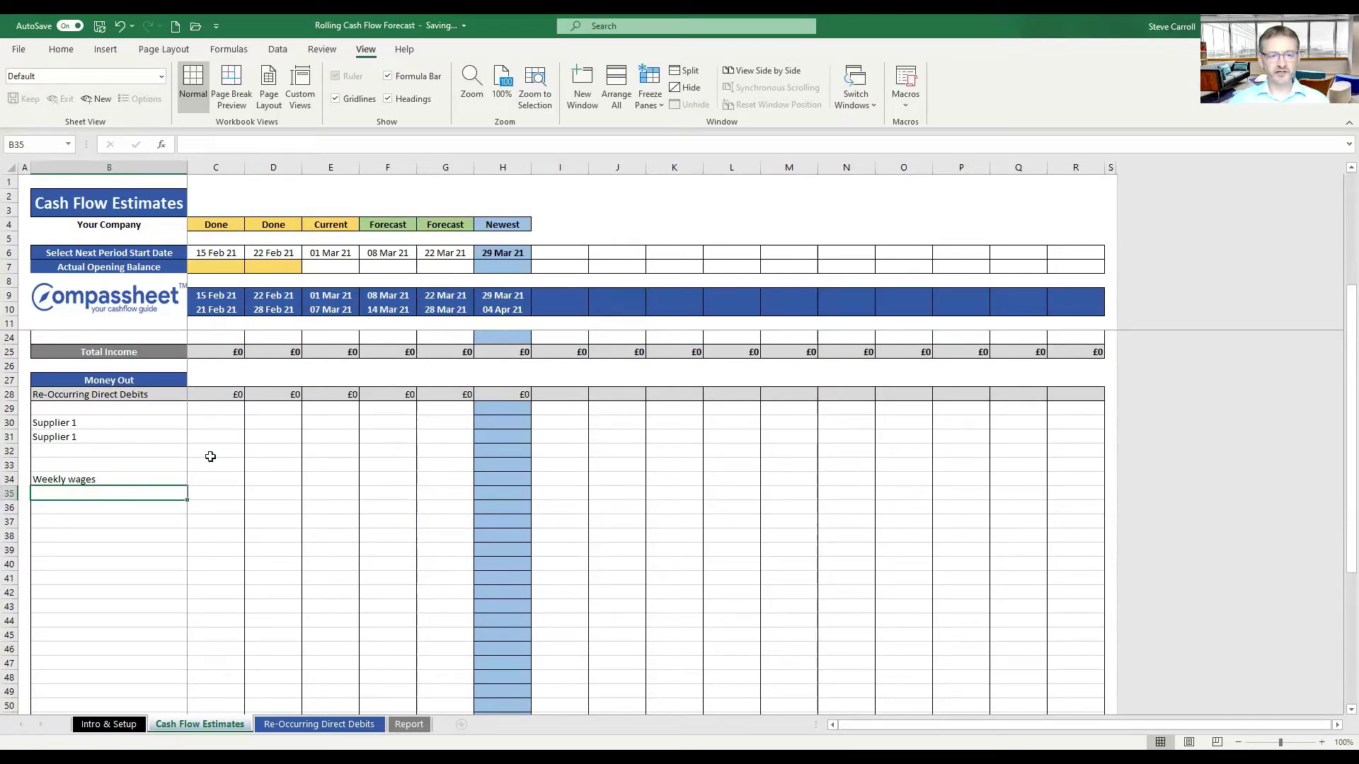
left_click(334, 464)
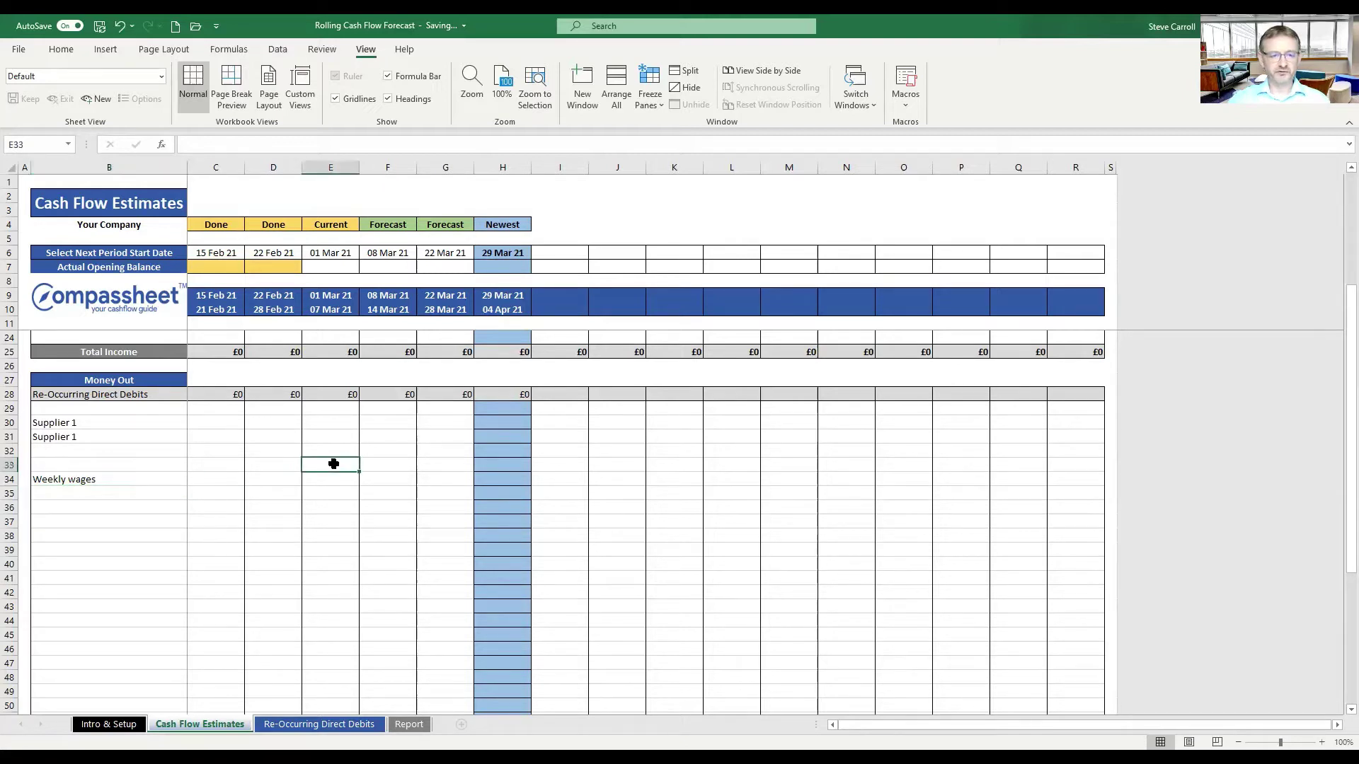
- Enter income of 2000 for Customer 1 in the 01 Mar 21 period (E13) and 1550 for Customer 2 in the 08 Mar 21 period (F14)
scroll(333, 463, "up", 2)
scroll(334, 464, "up", 2)
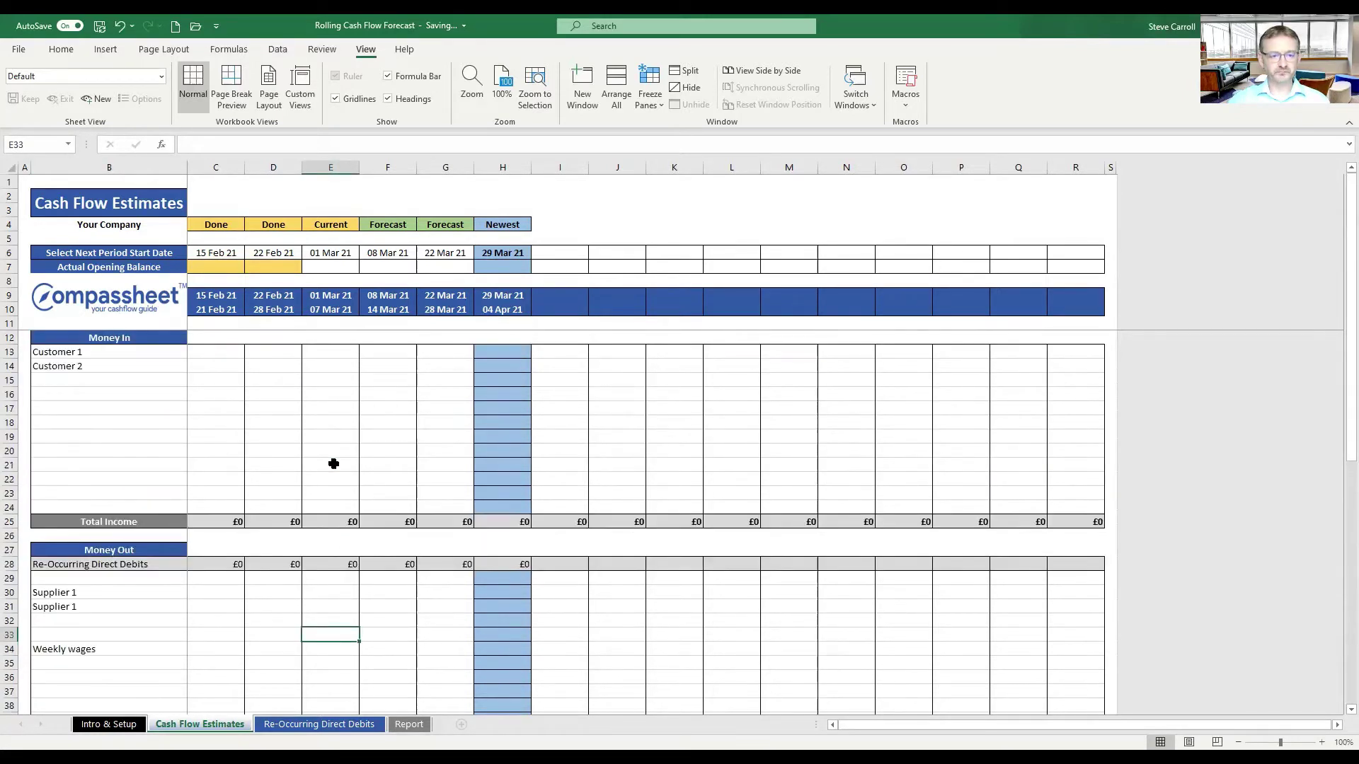
left_click(322, 351)
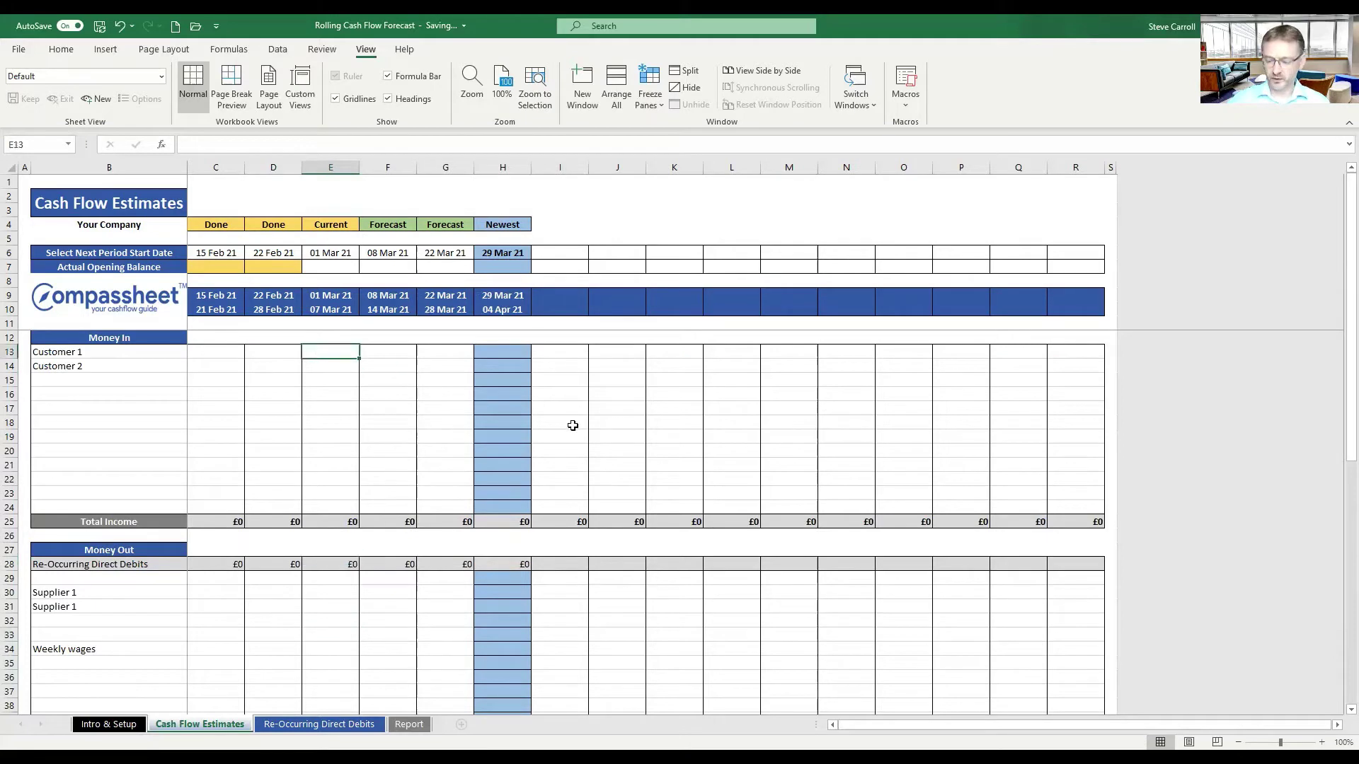
type("2000")
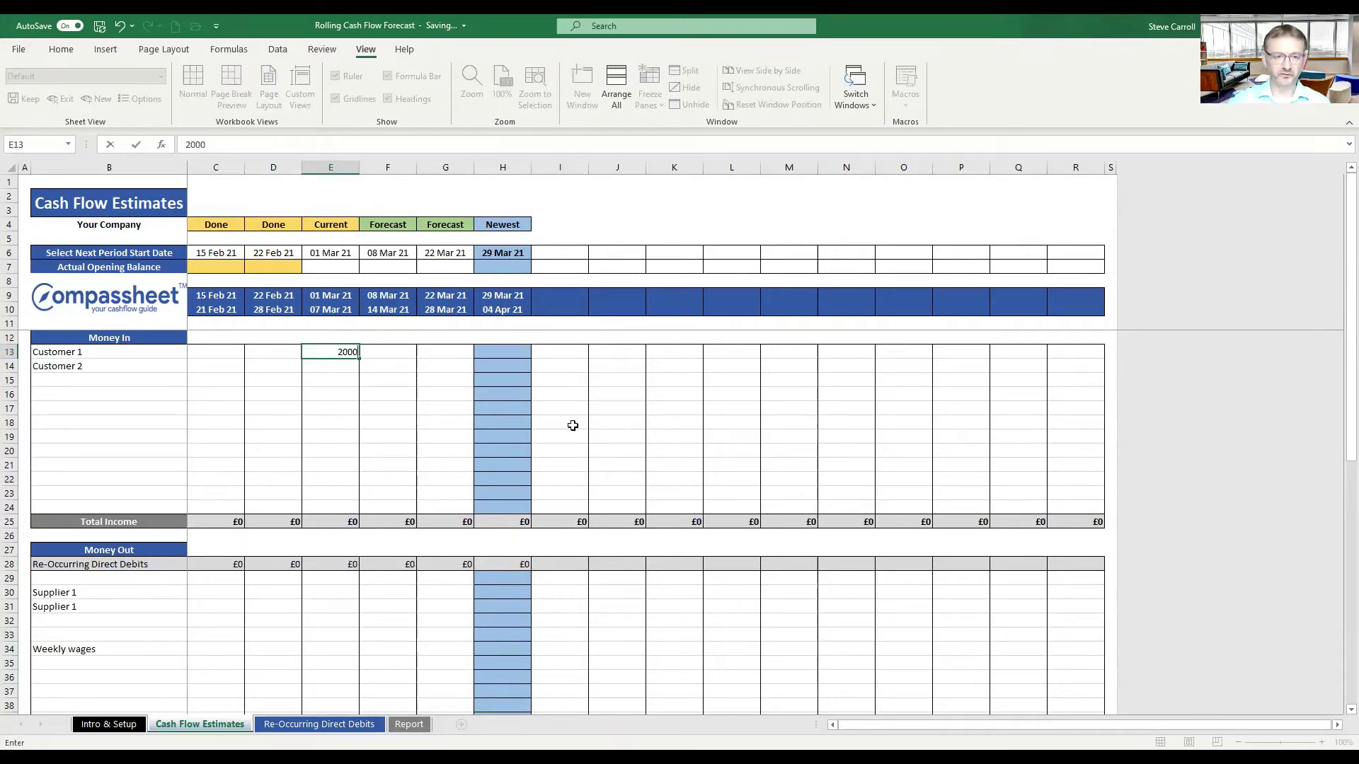
key("Return")
key("Right")
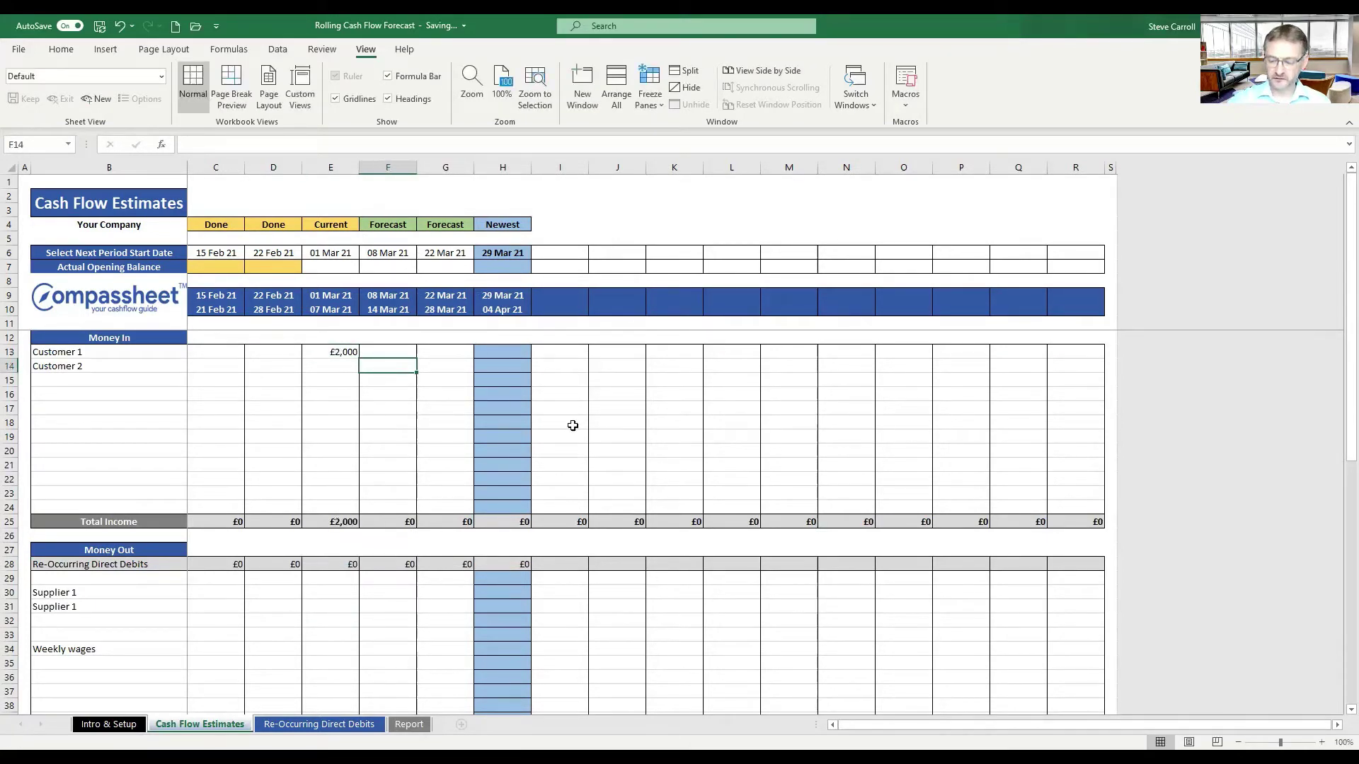
type("1550")
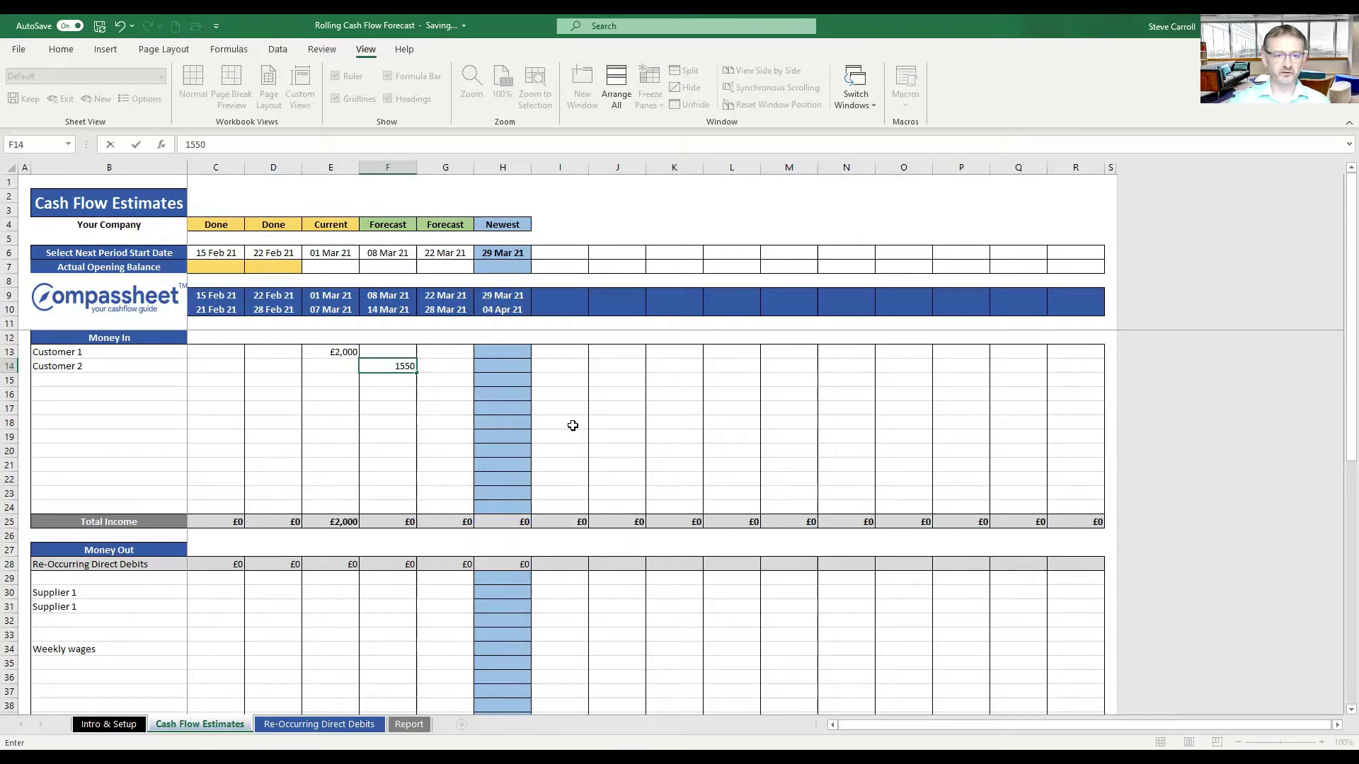
key("Return")
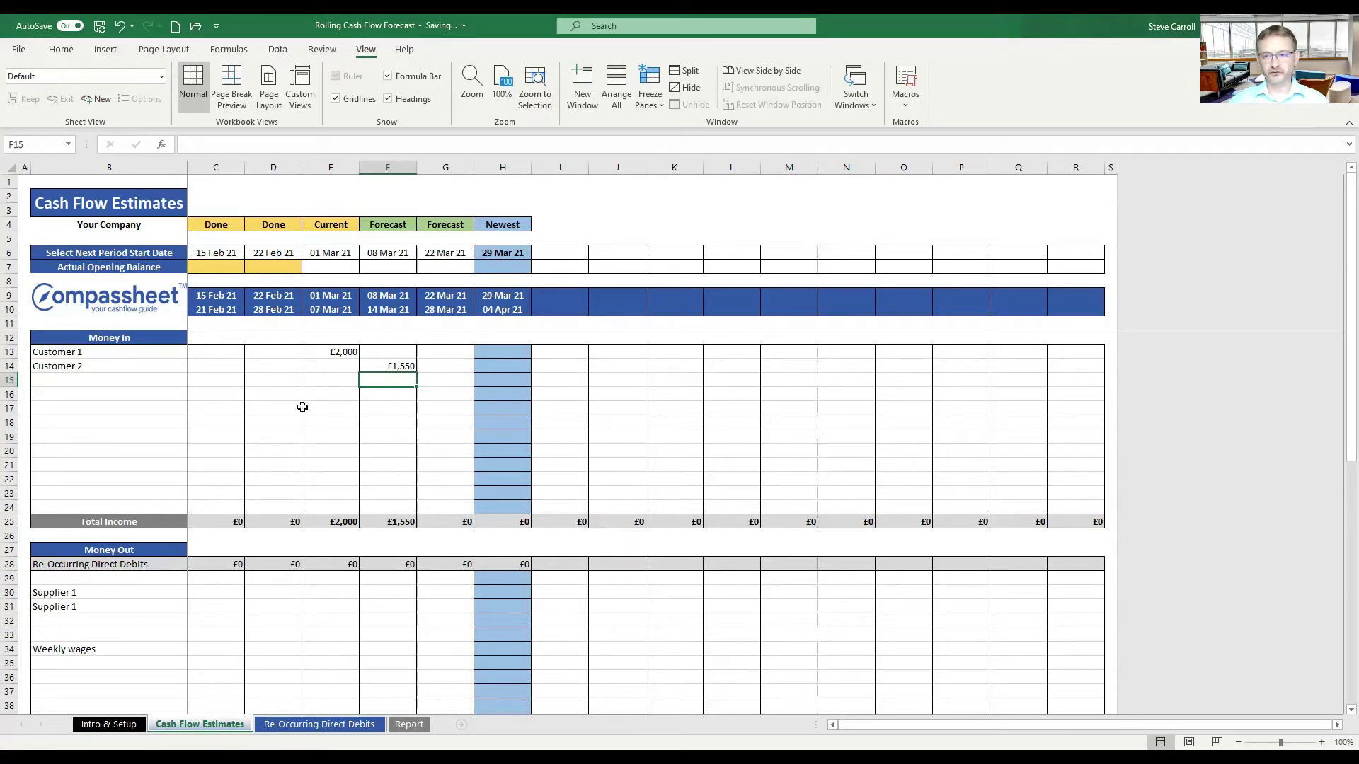
- Examine the Opening Balance, Movement and Closing Balance rows beneath Total Expenses, and return to the Money In section
scroll(320, 462, "down", 4)
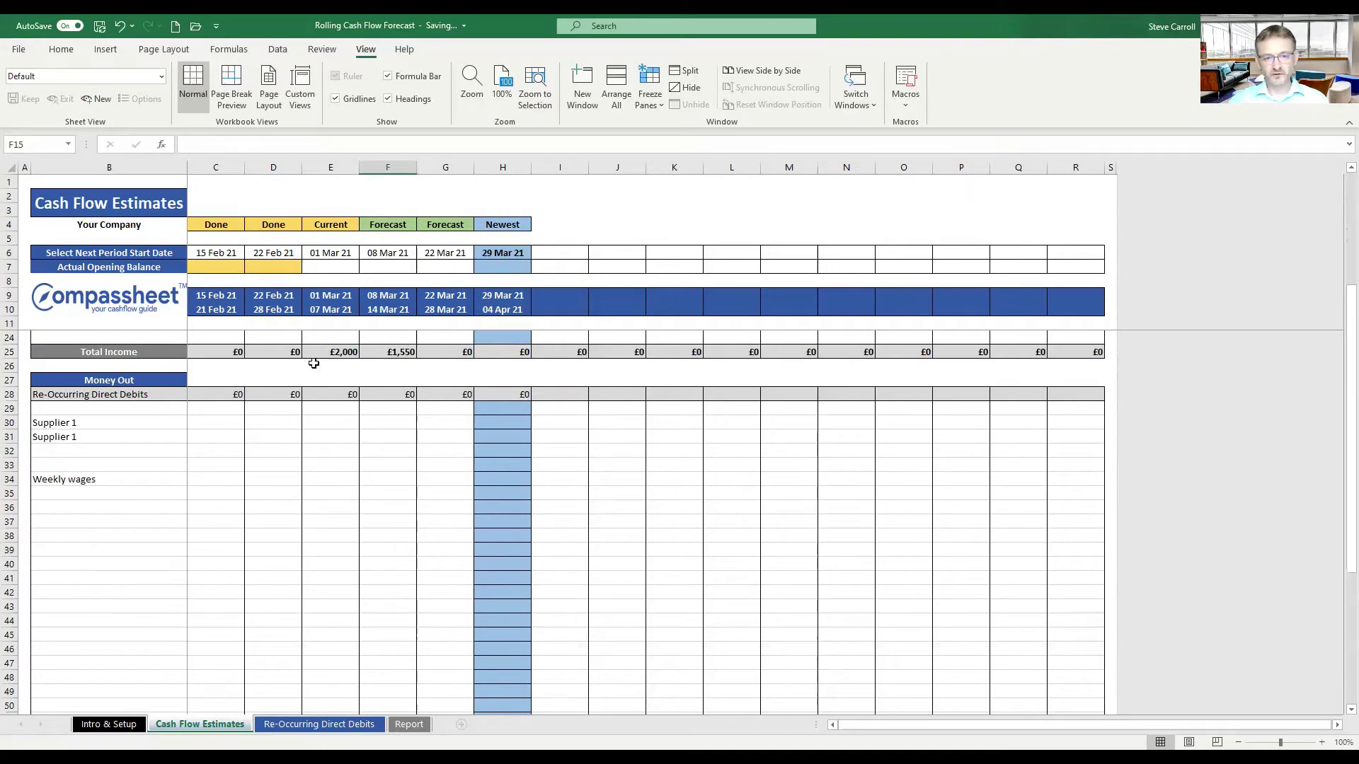
scroll(509, 516, "down", 6)
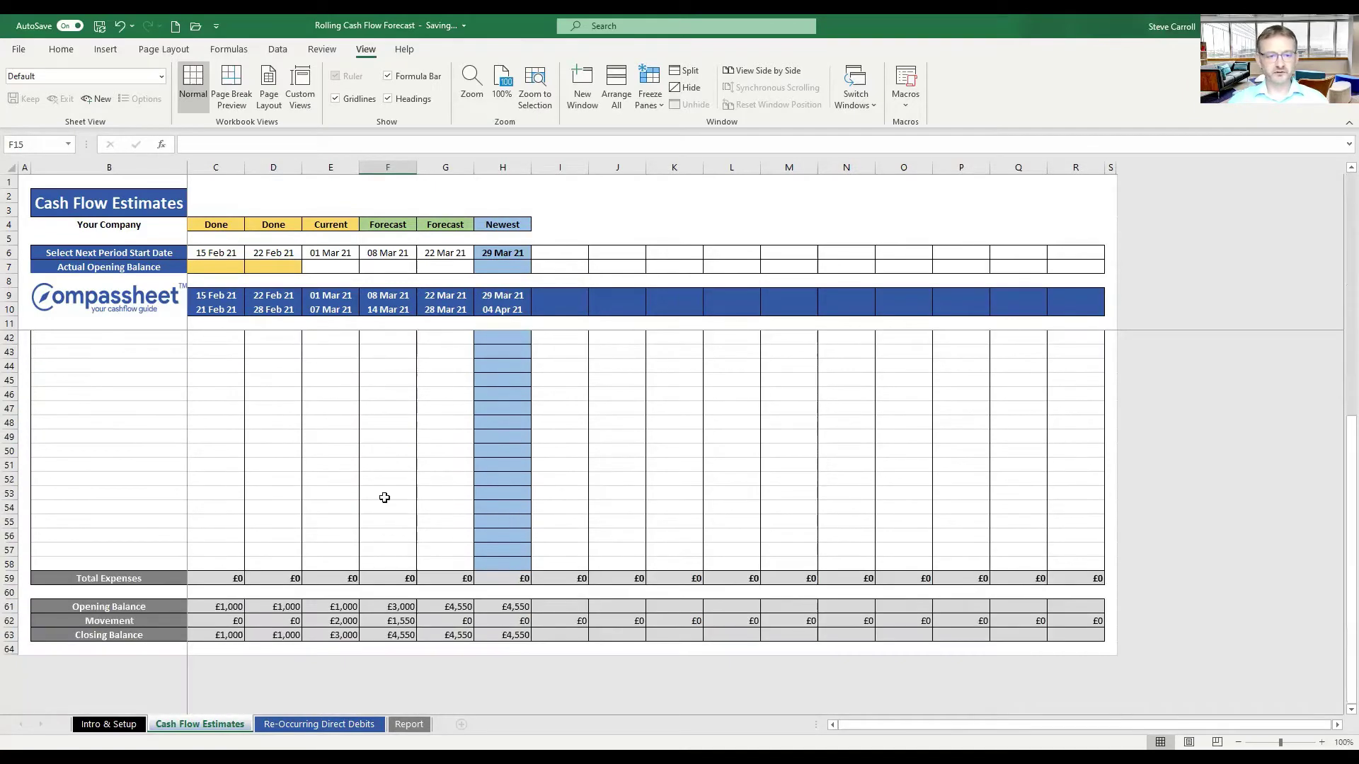
scroll(319, 410, "up", 7)
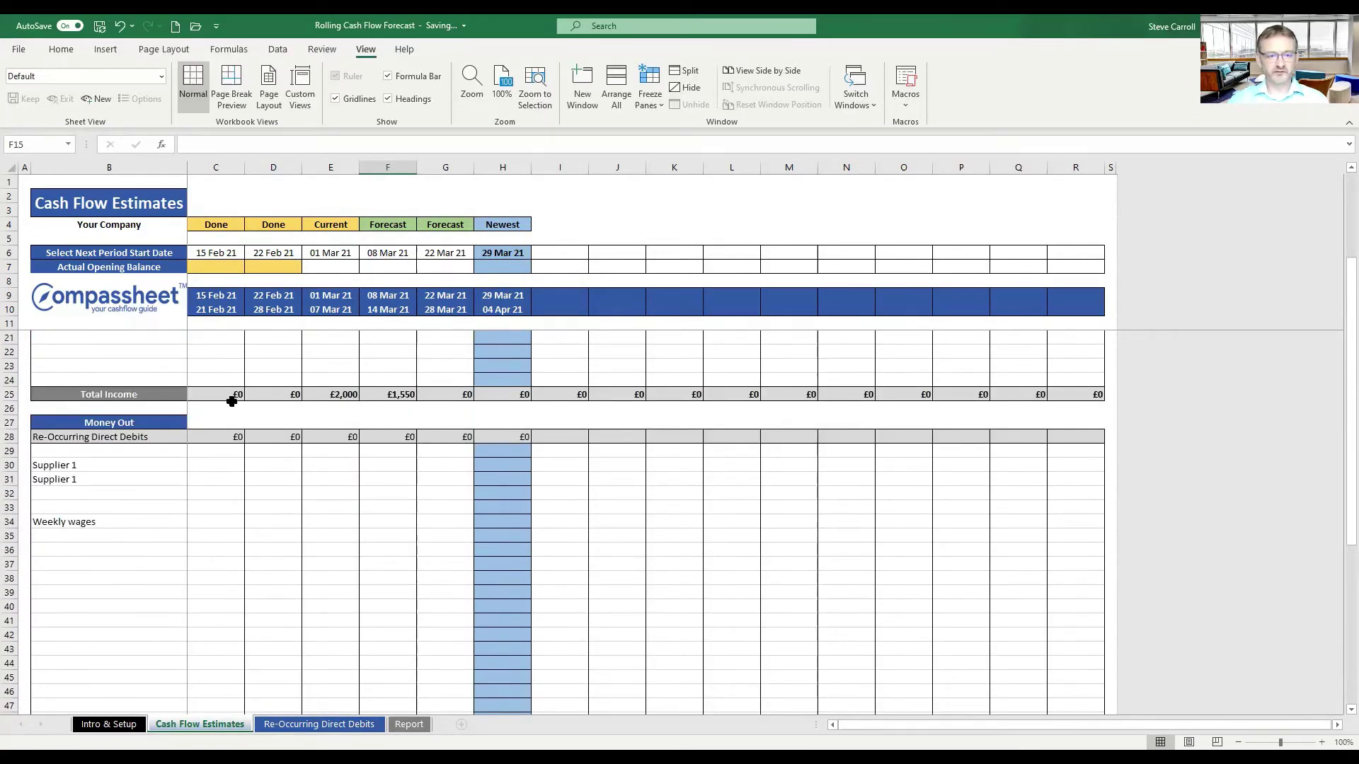
scroll(283, 438, "up", 3)
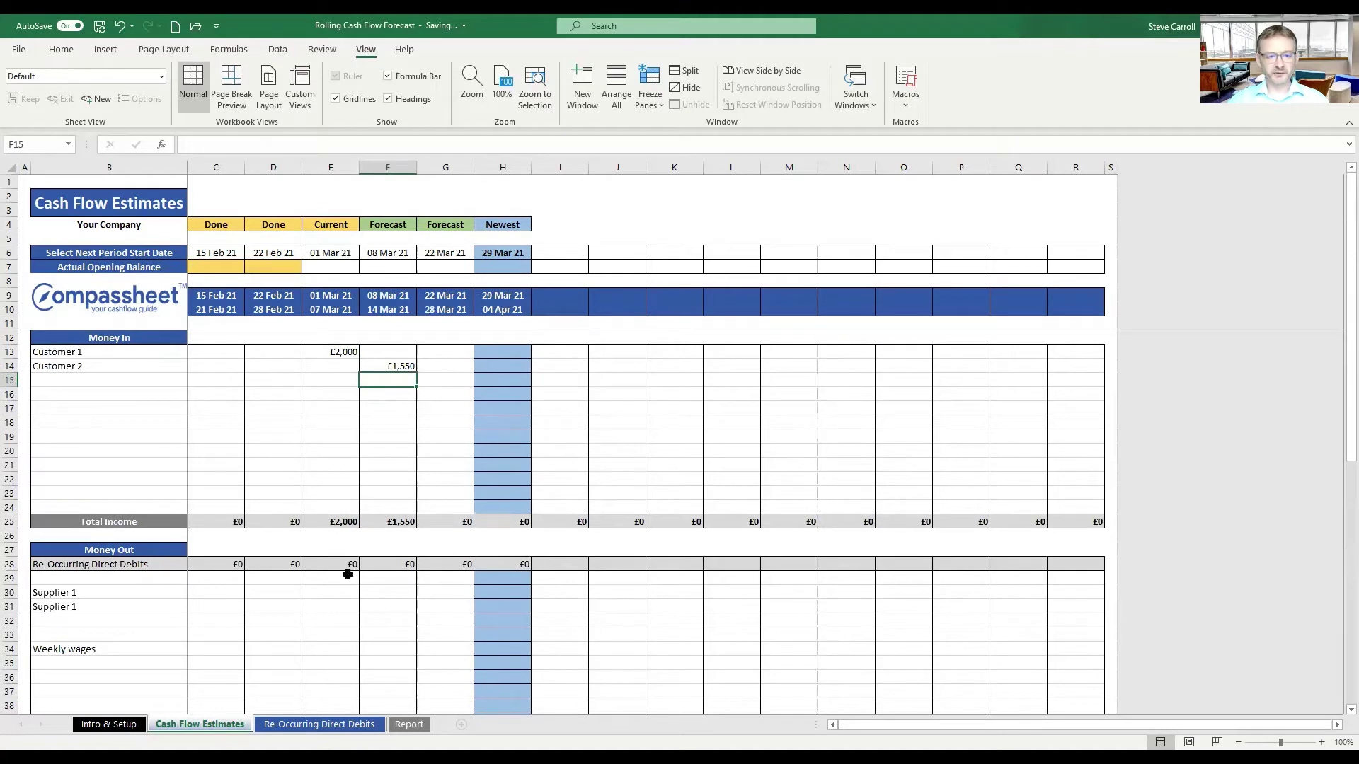
- Enter expenses of 1000 for the first Supplier 1 line (E30) and 2000 for Weekly wages (E34) in the 01 Mar 21 period
scroll(354, 581, "down", 3)
left_click(317, 468)
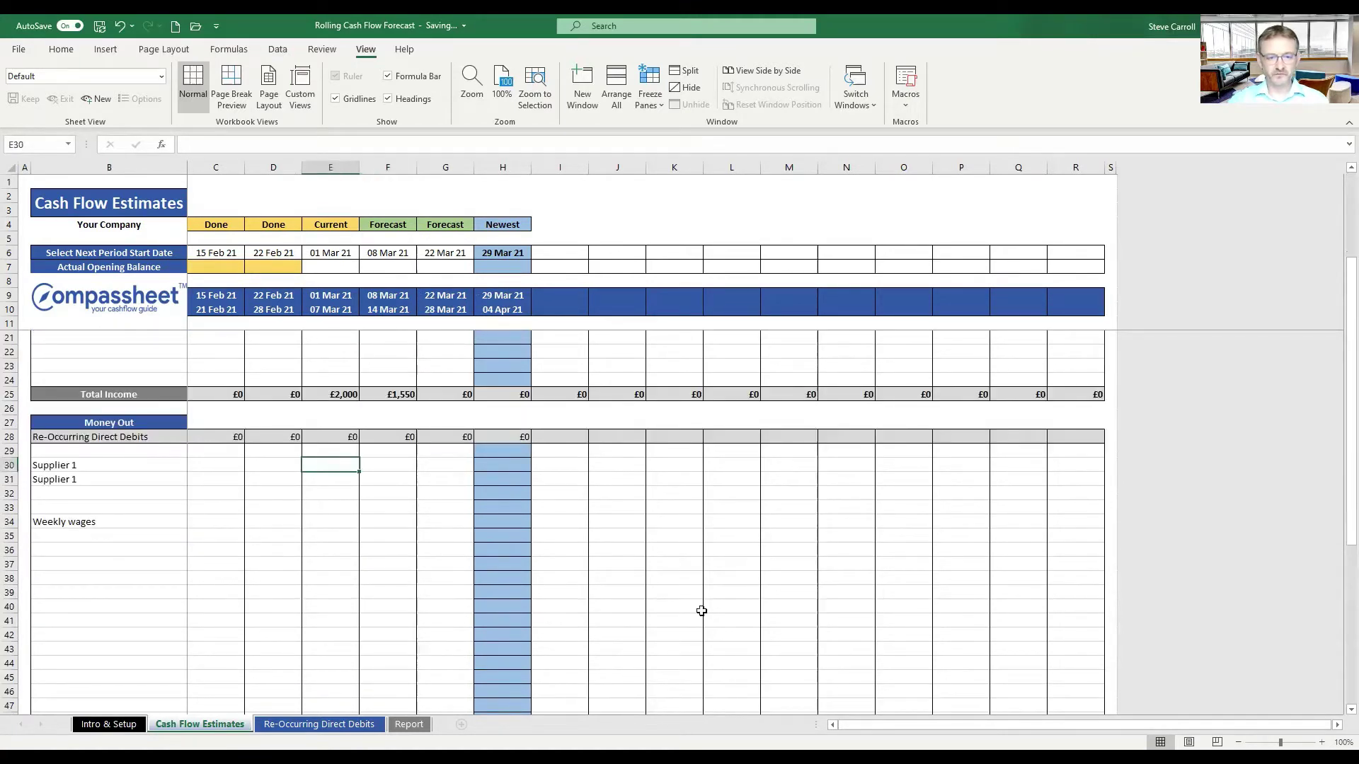
type("1000")
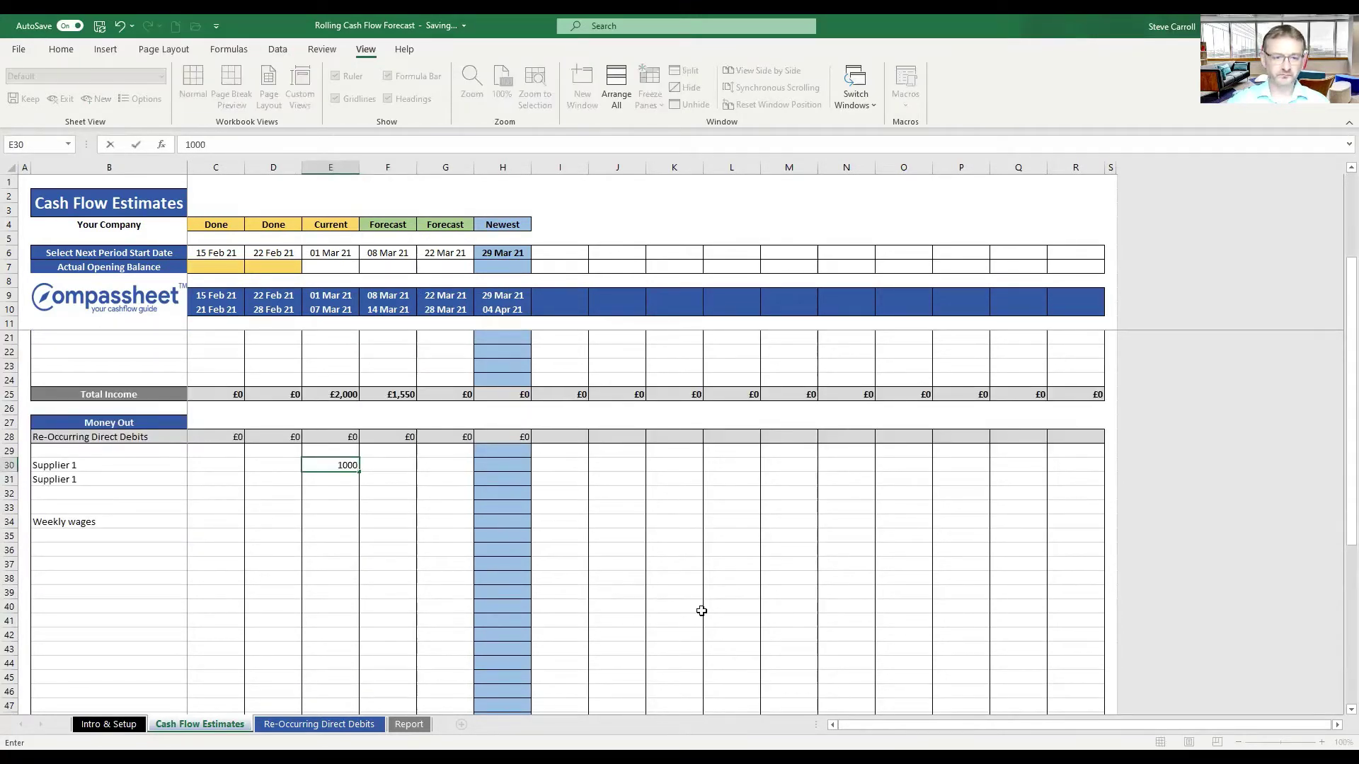
key("Return")
key("Down")
key("Down")
key("Down")
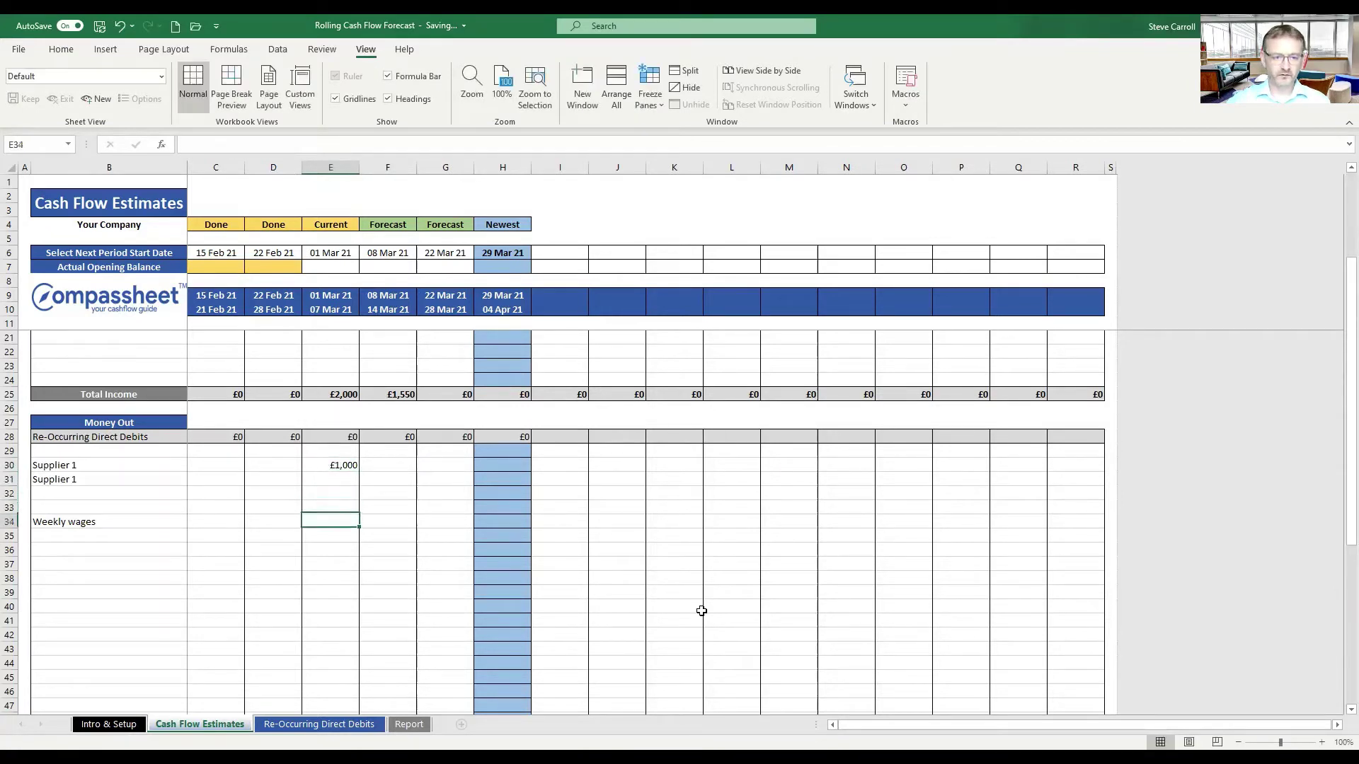
type("2000")
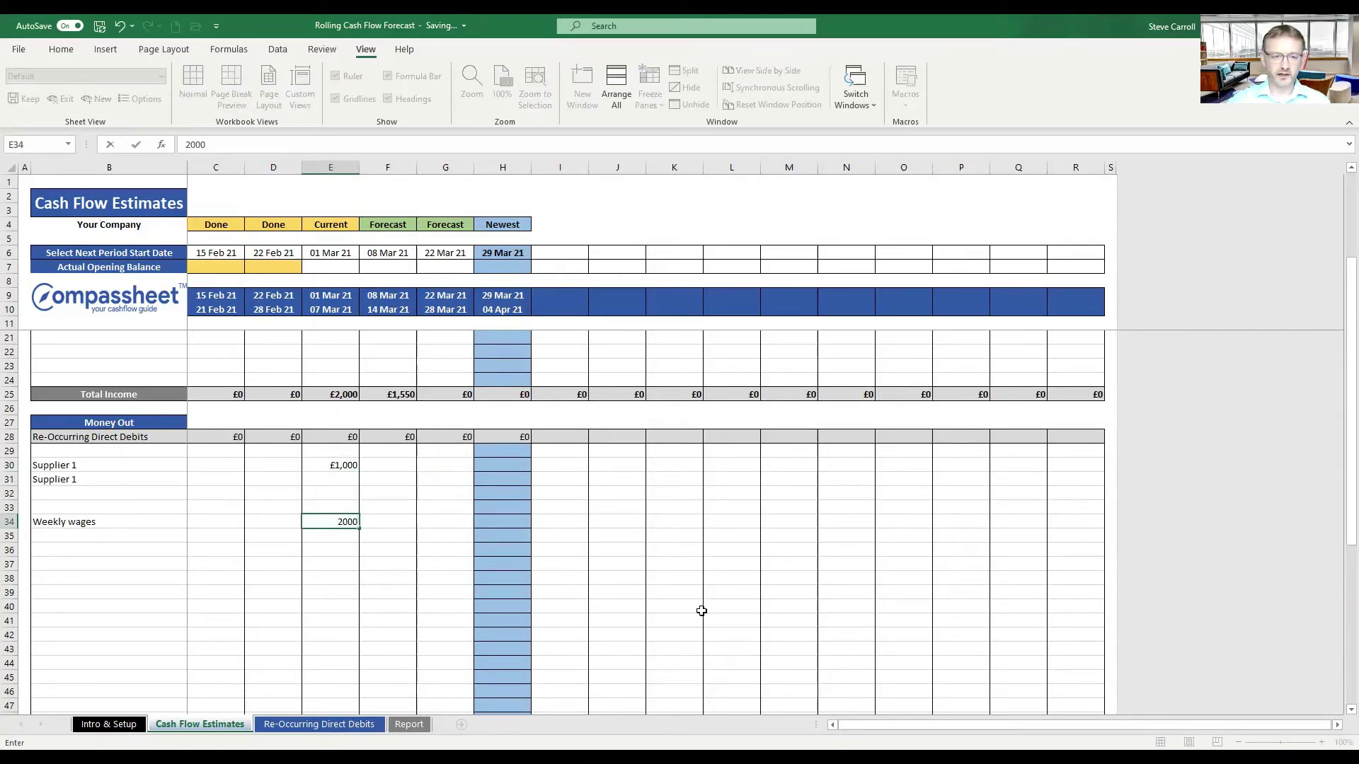
key("Return")
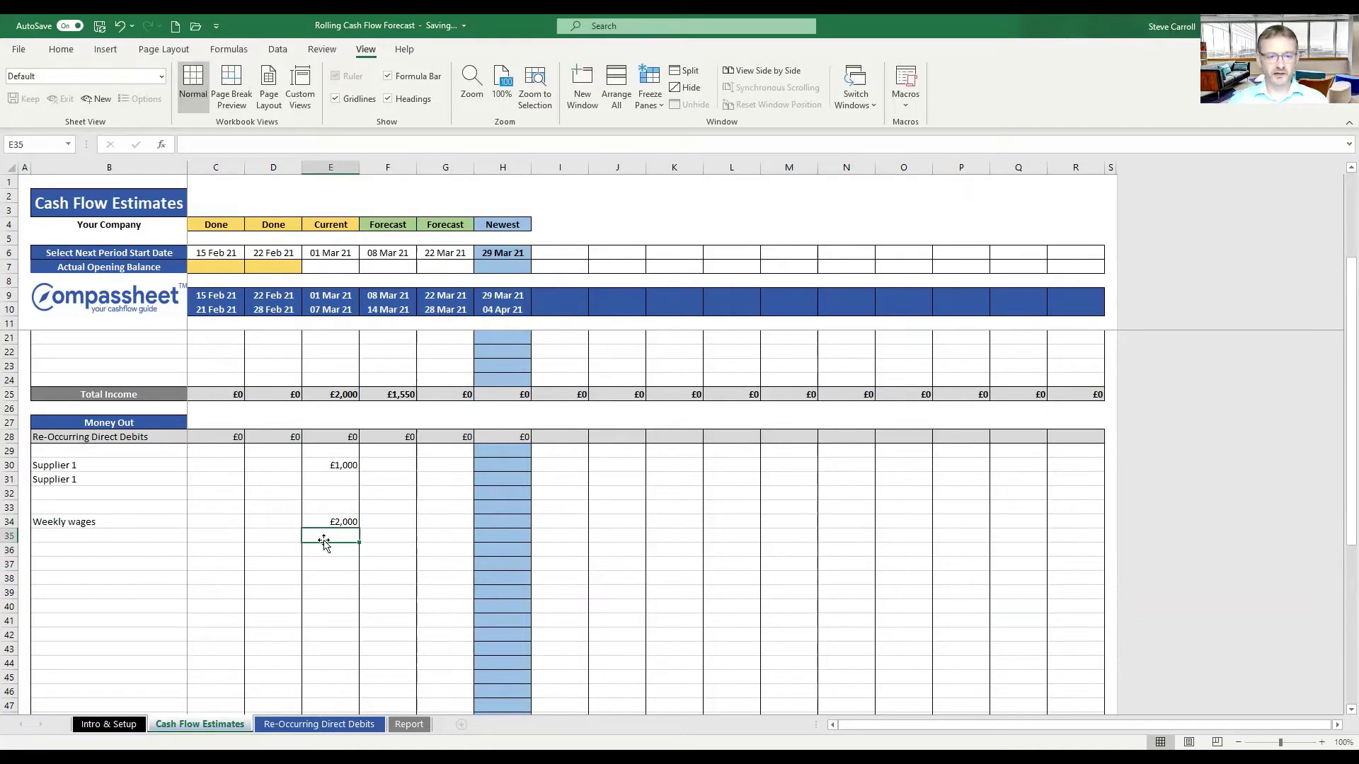
- Examine how the 01 Mar 21 closing balance derives from the Intro & Setup opening bank balance, Total Income and Total Expenses
scroll(324, 543, "down", 6)
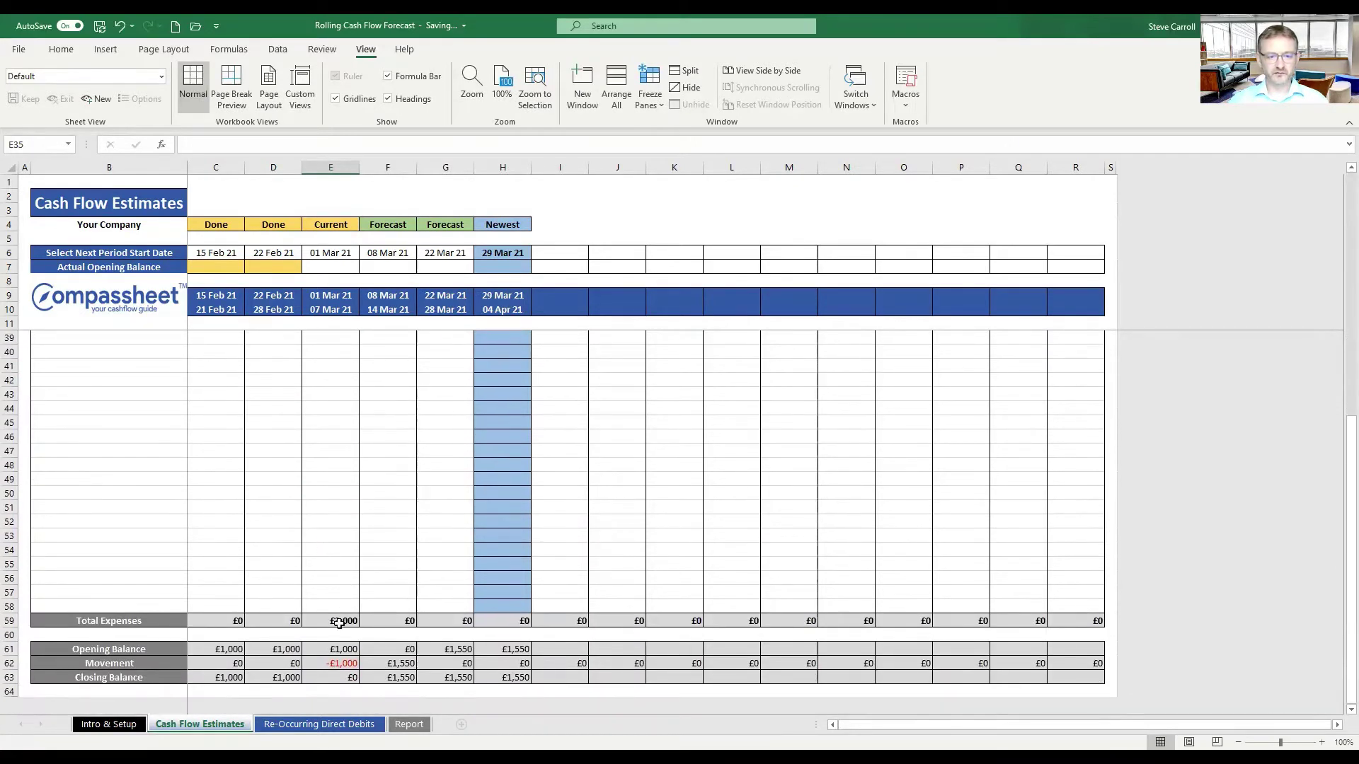
left_click(338, 623)
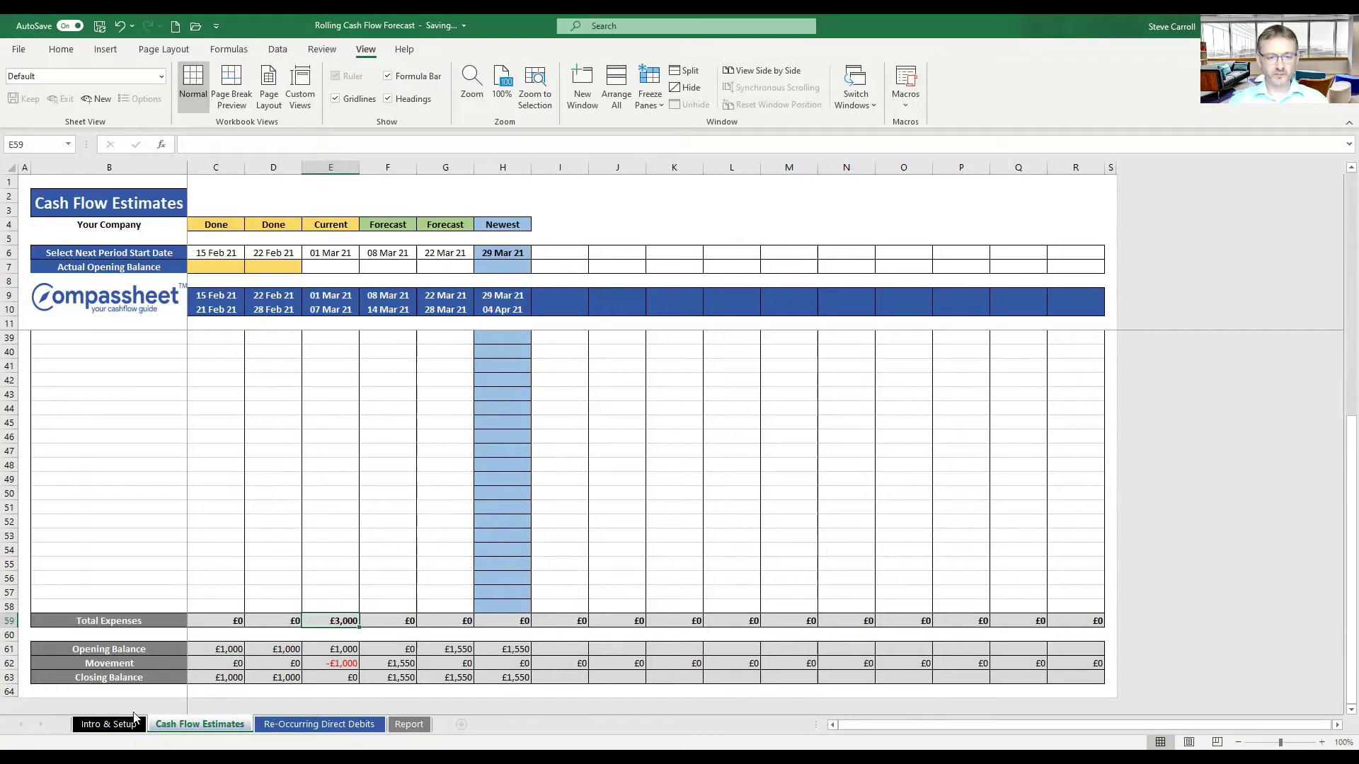
left_click(111, 725)
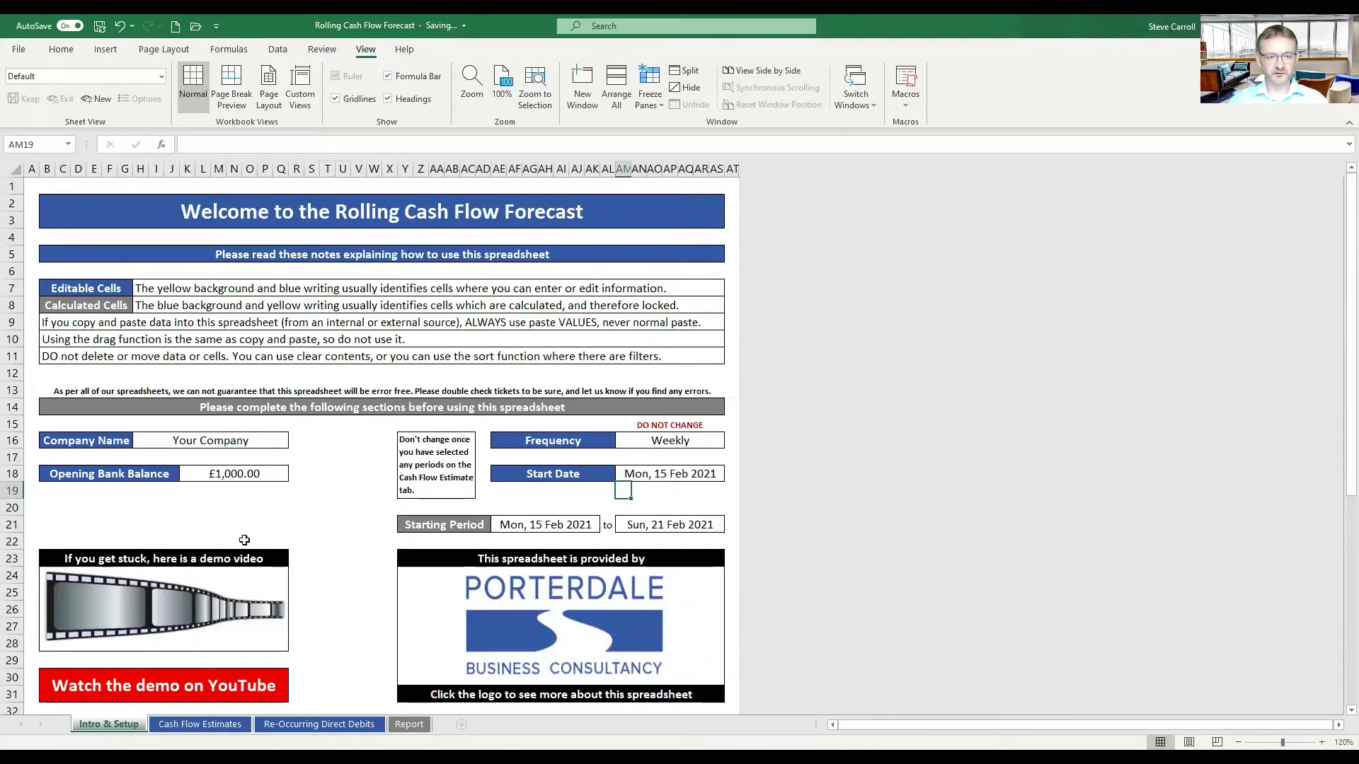
left_click(200, 724)
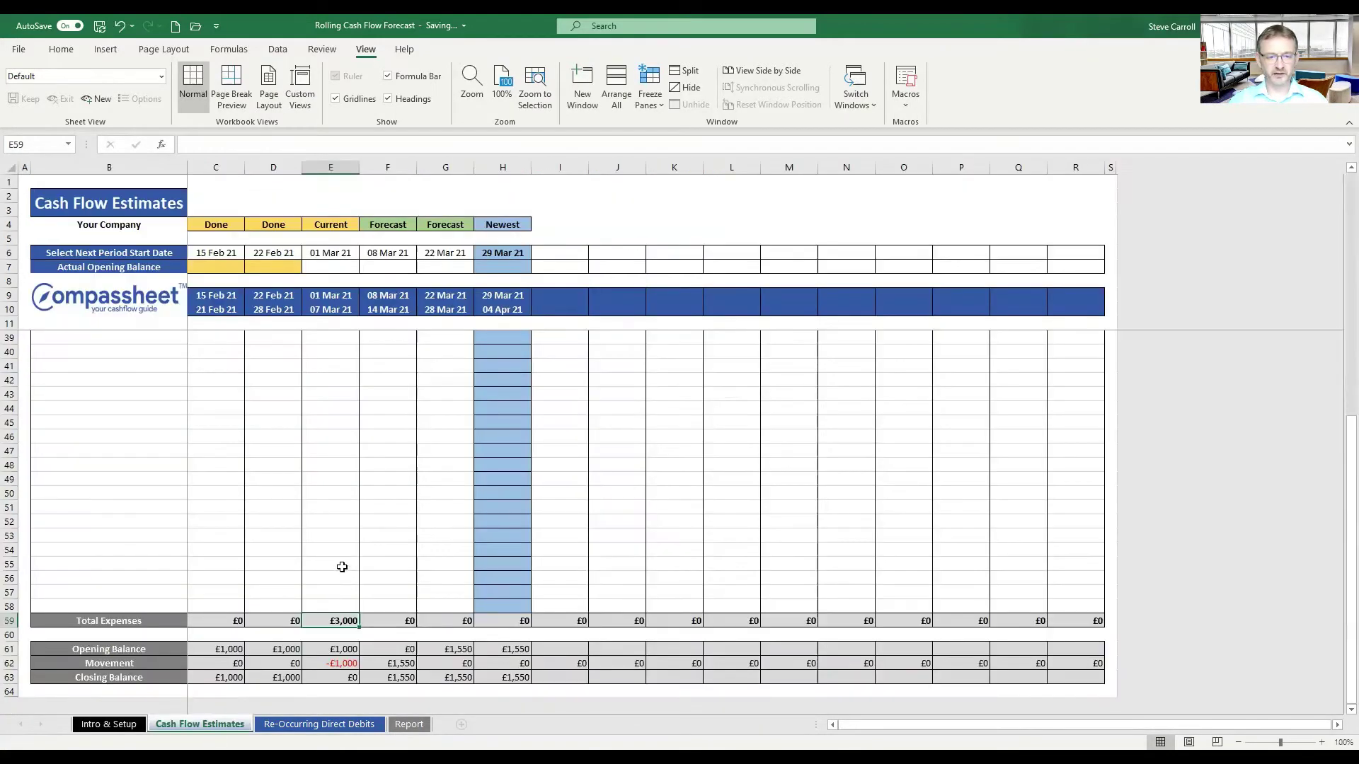
scroll(342, 552, "up", 7)
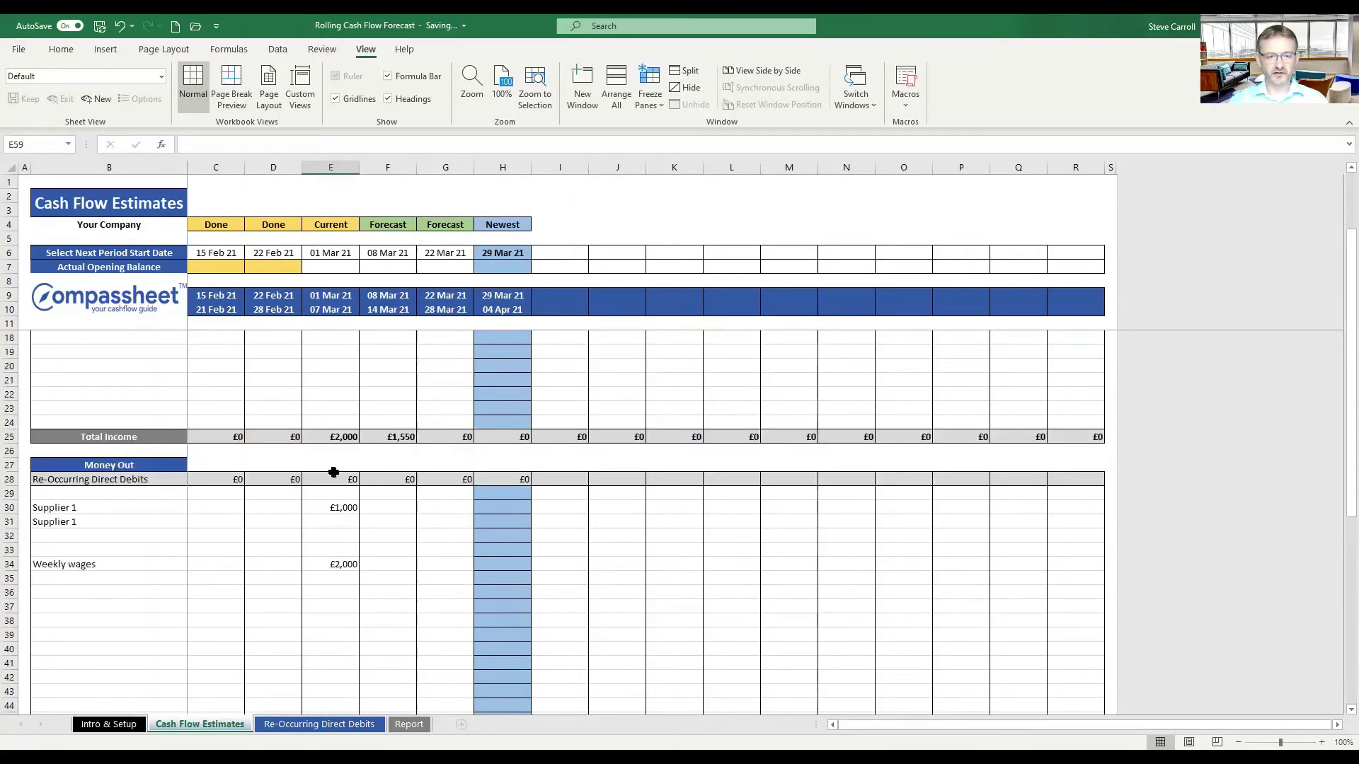
left_click(336, 437)
scroll(412, 497, "down", 2)
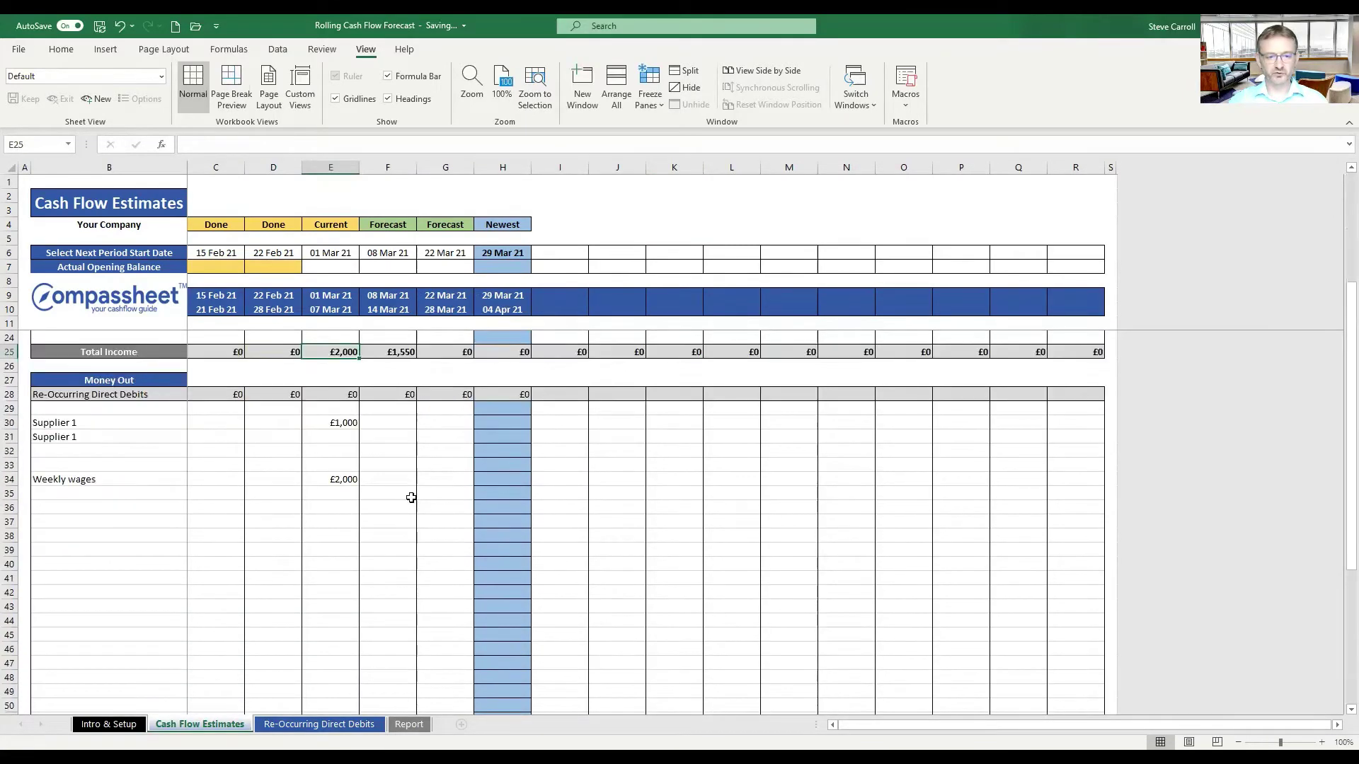
scroll(411, 497, "down", 4)
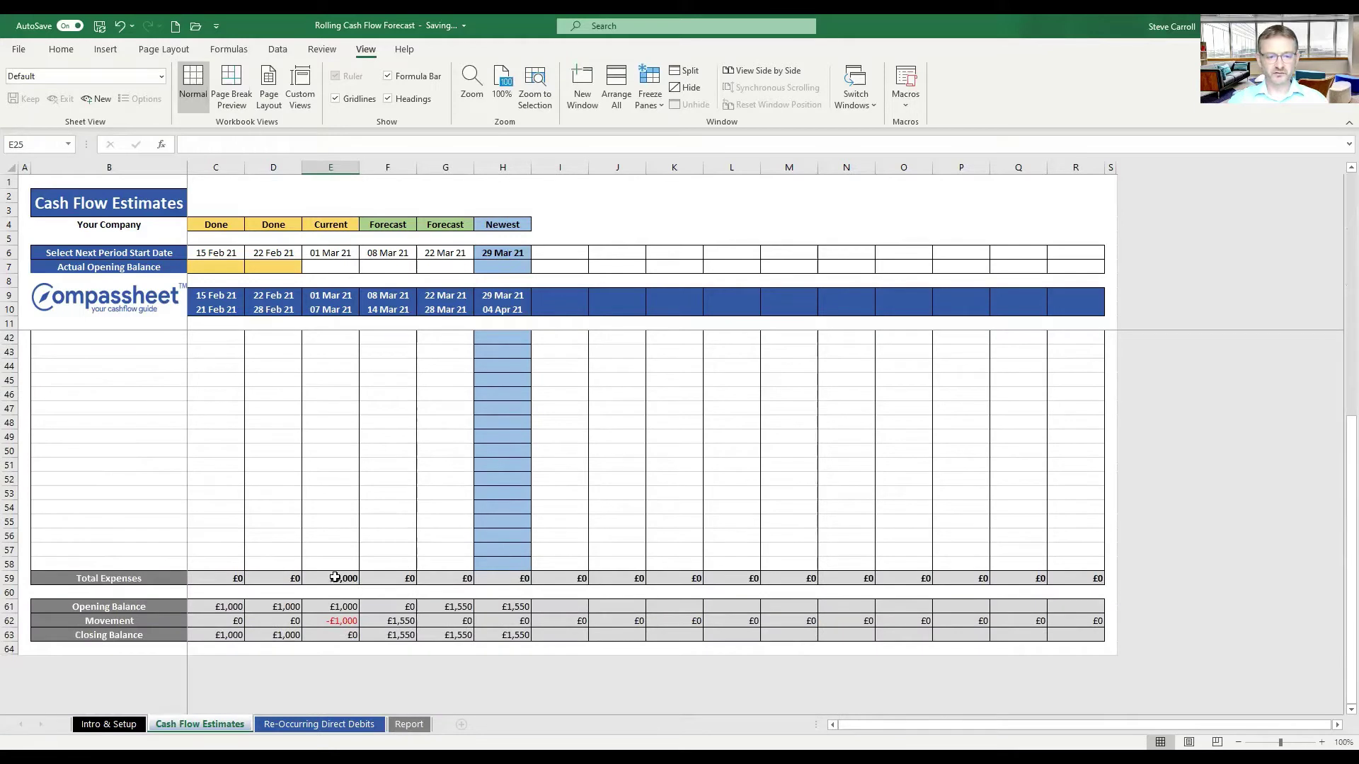
left_click(336, 579)
left_click(331, 636)
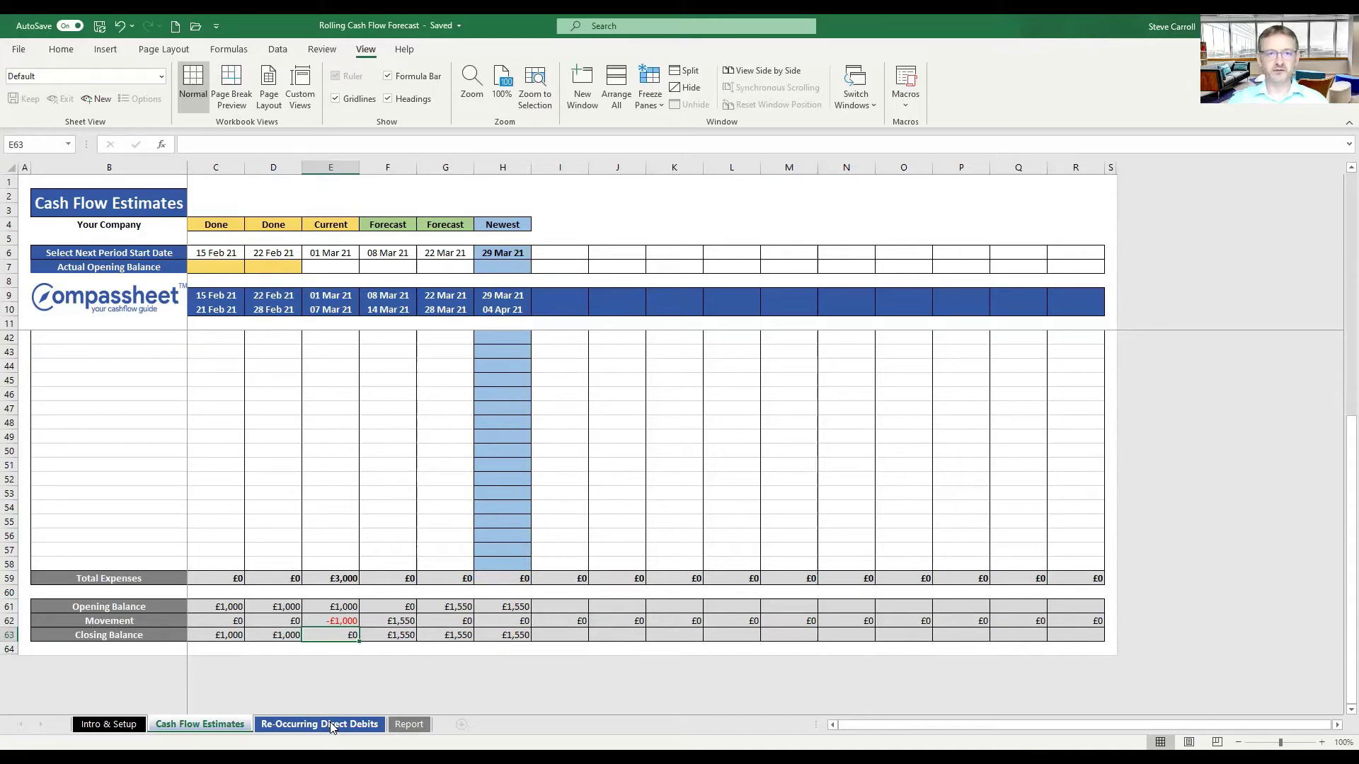
- Add a Rent entry to row 11 of the Re-Occurring Direct Debits sheet with an amount of 1000 and Monthly occurrence
left_click(332, 725)
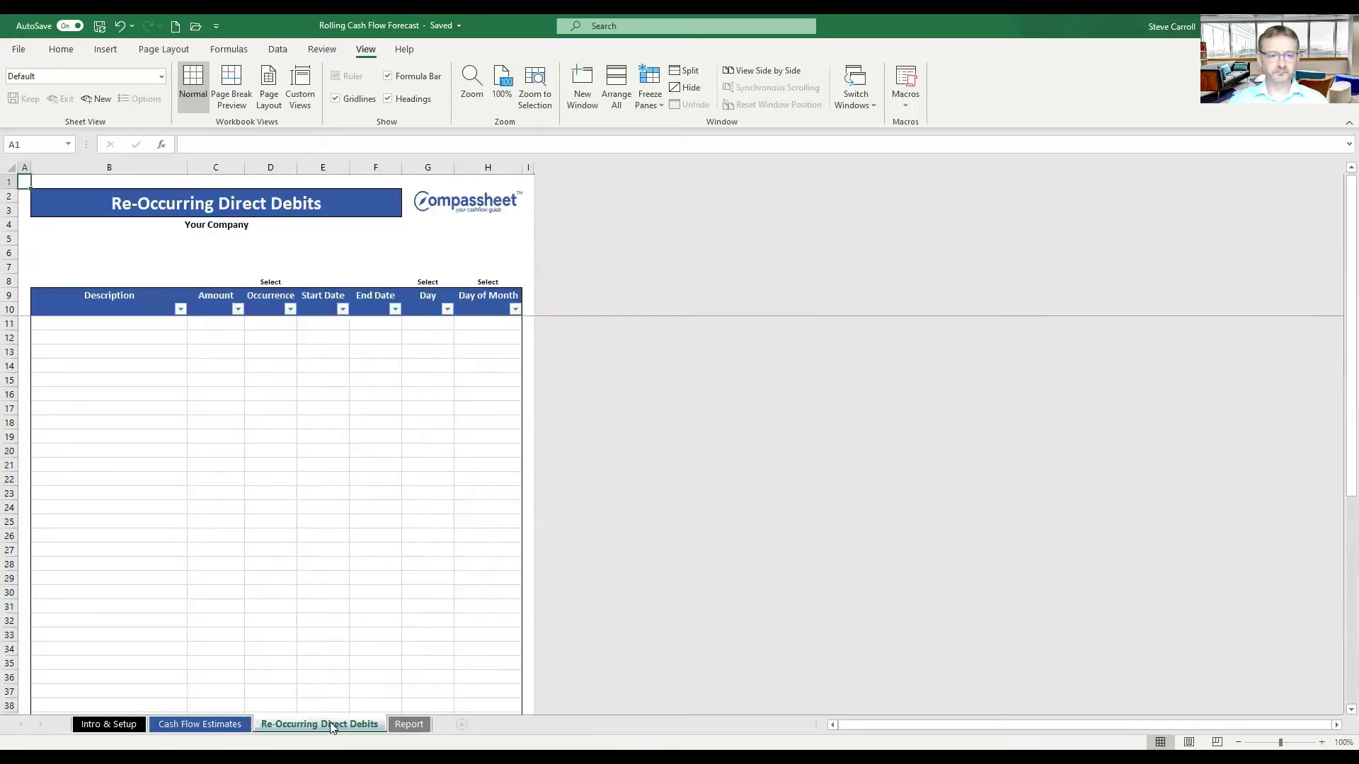
left_click(120, 326)
type("Rent")
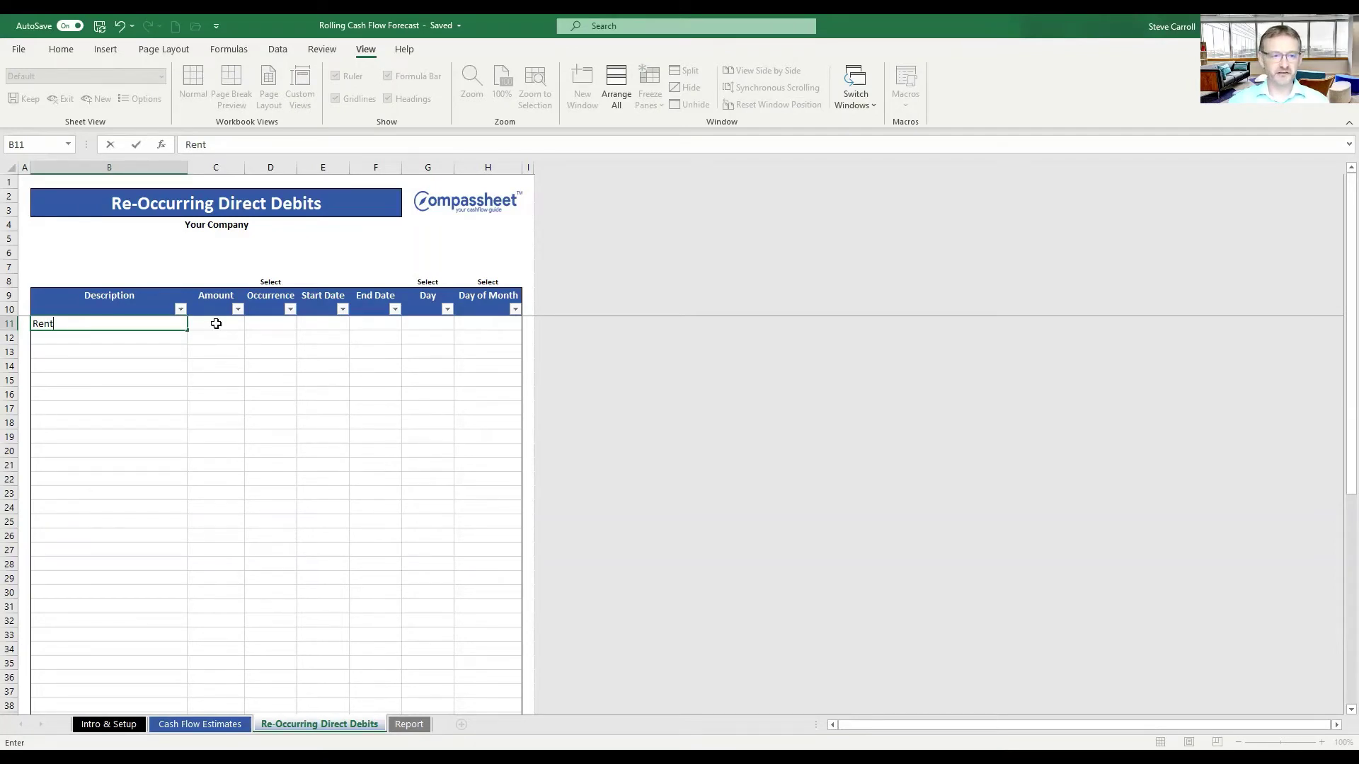
left_click(128, 352)
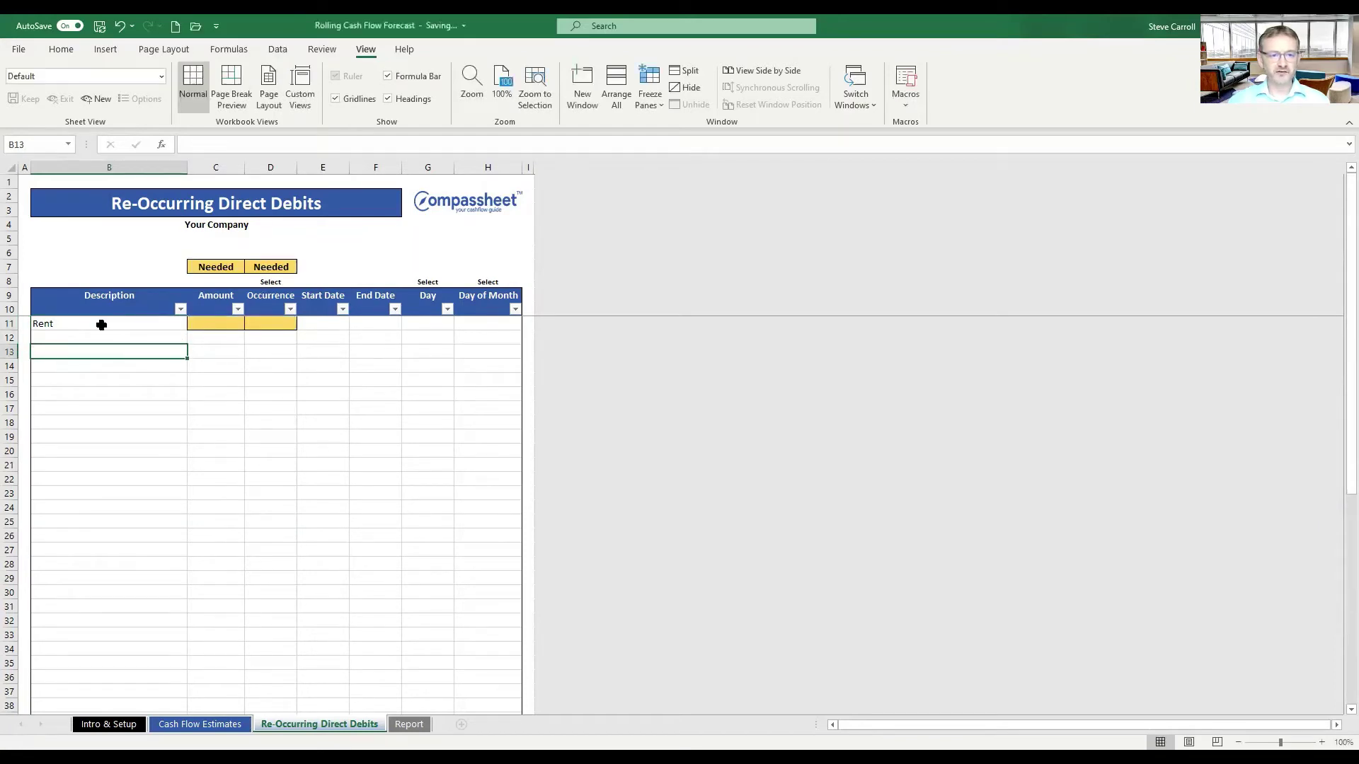
left_click(225, 325)
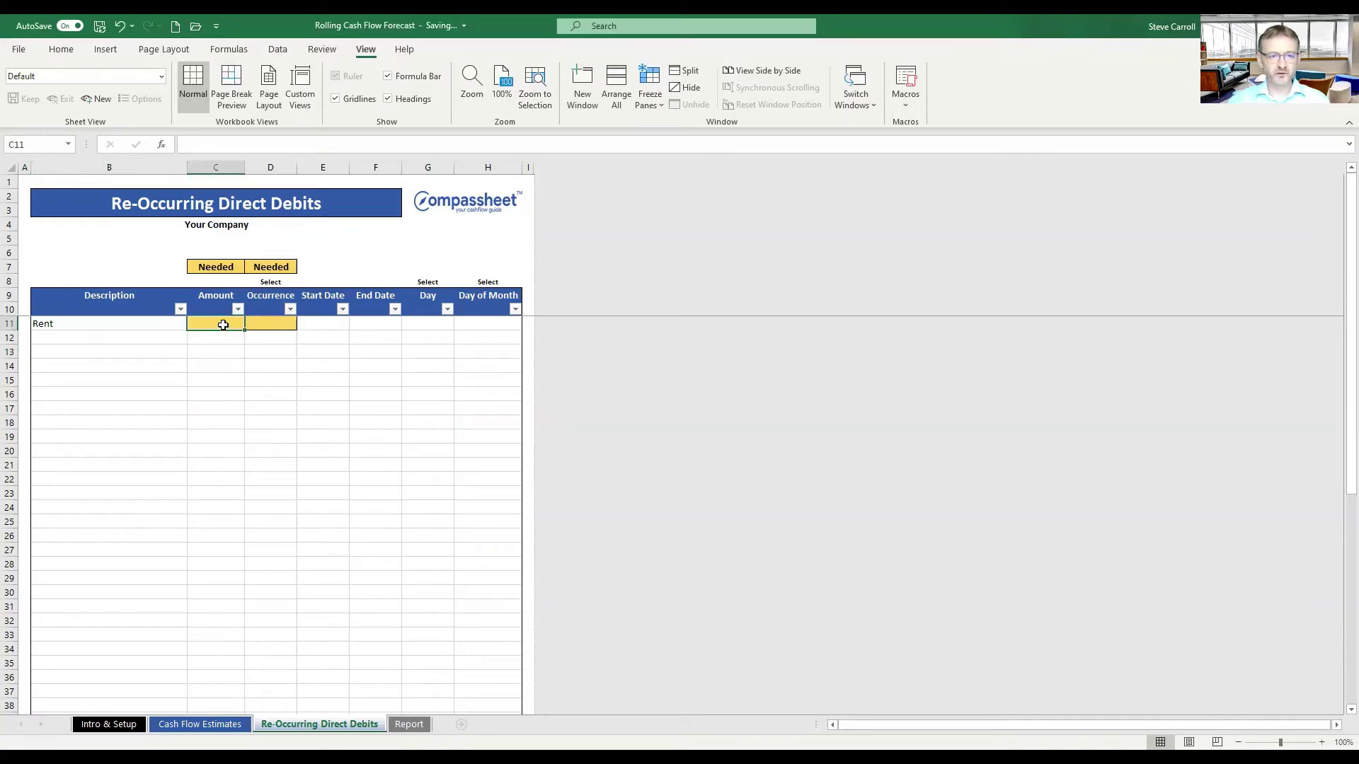
type("1000")
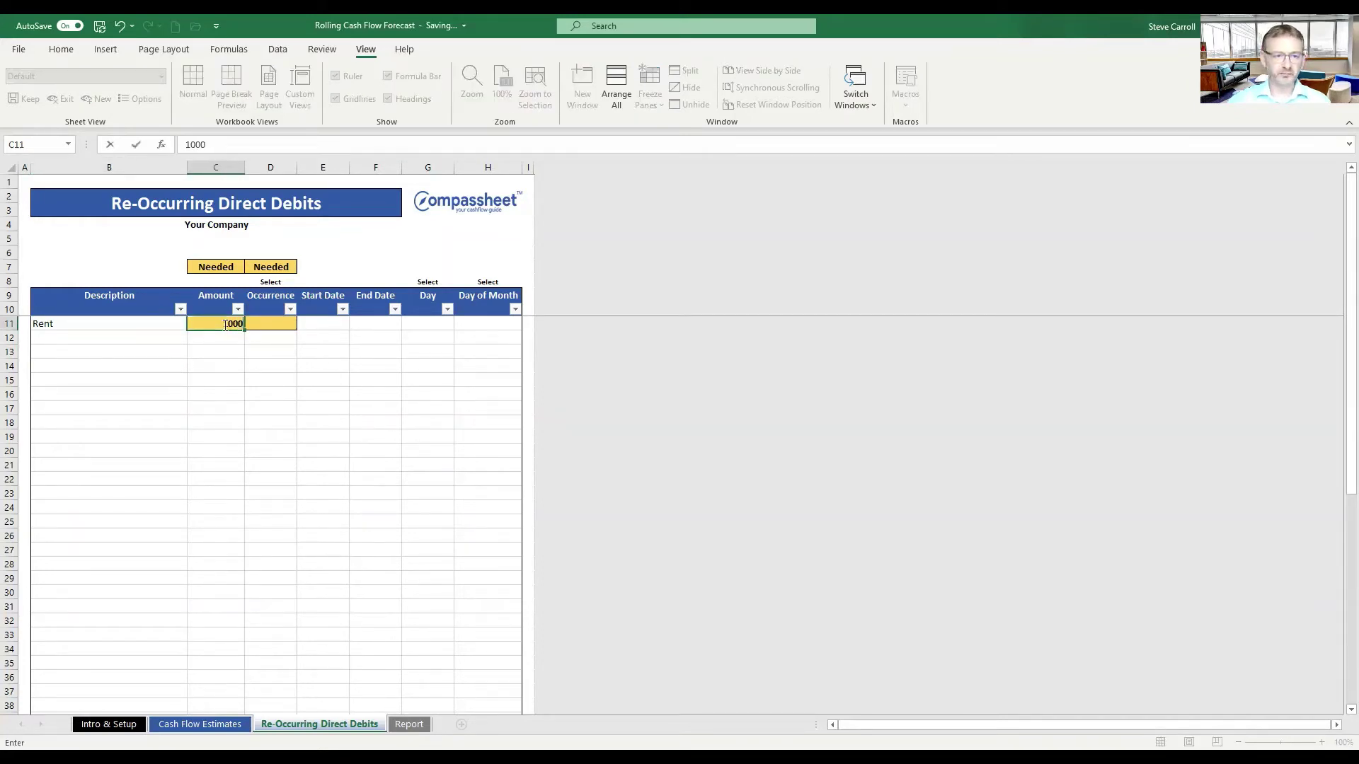
left_click(275, 318)
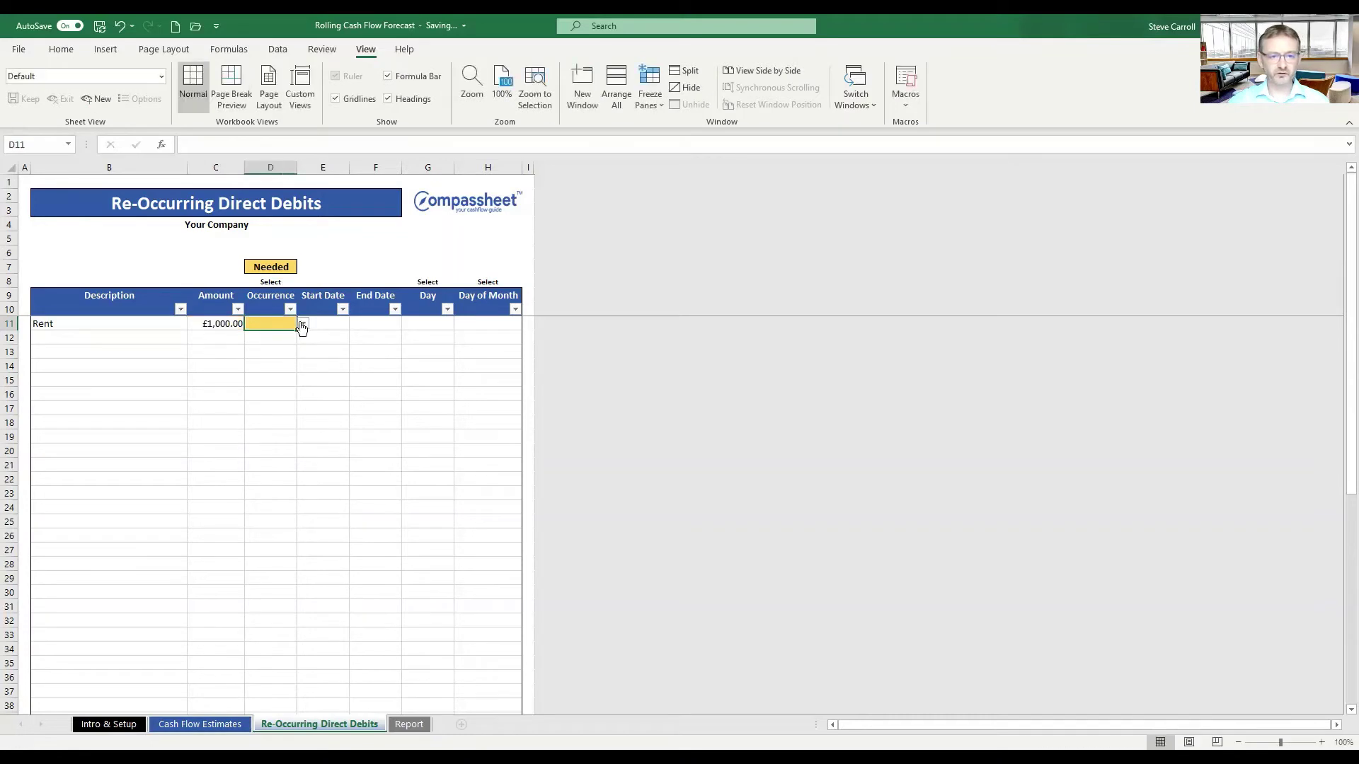
left_click(304, 325)
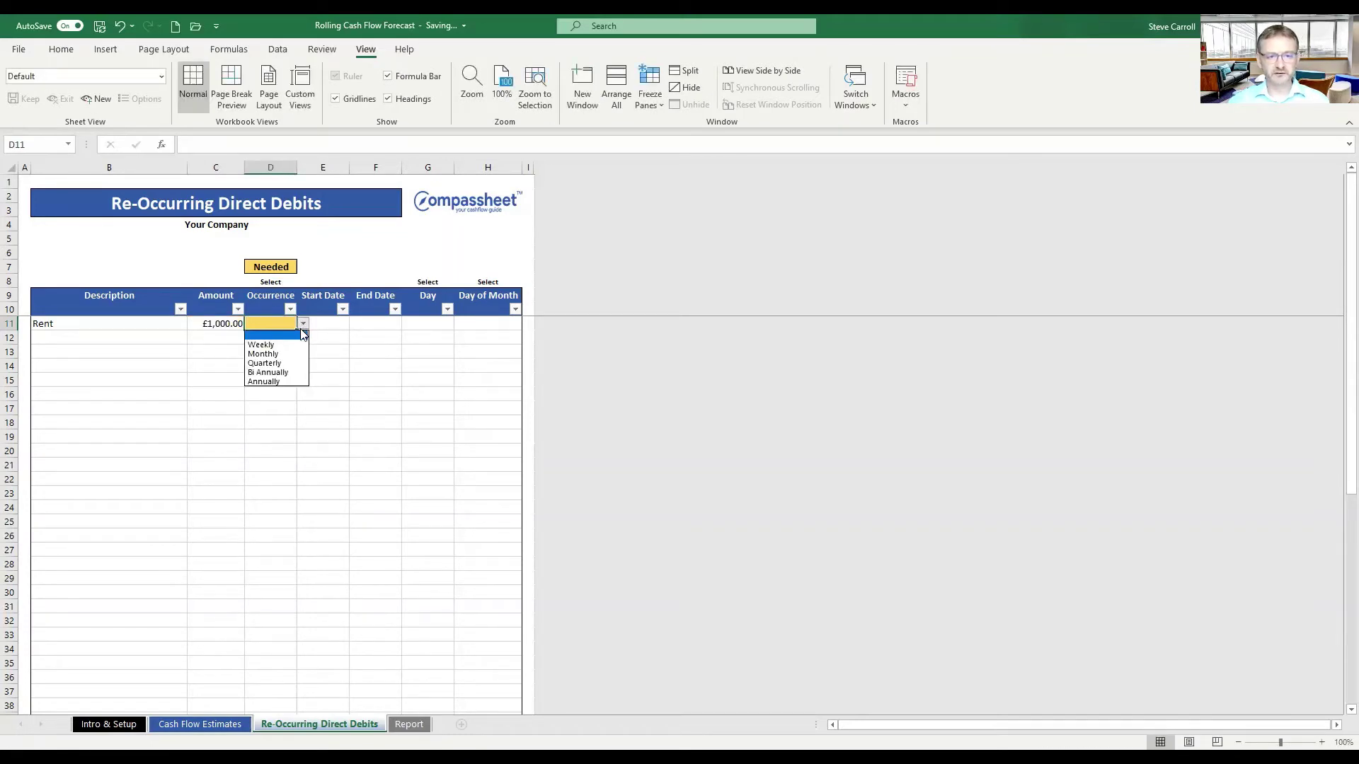
left_click(276, 356)
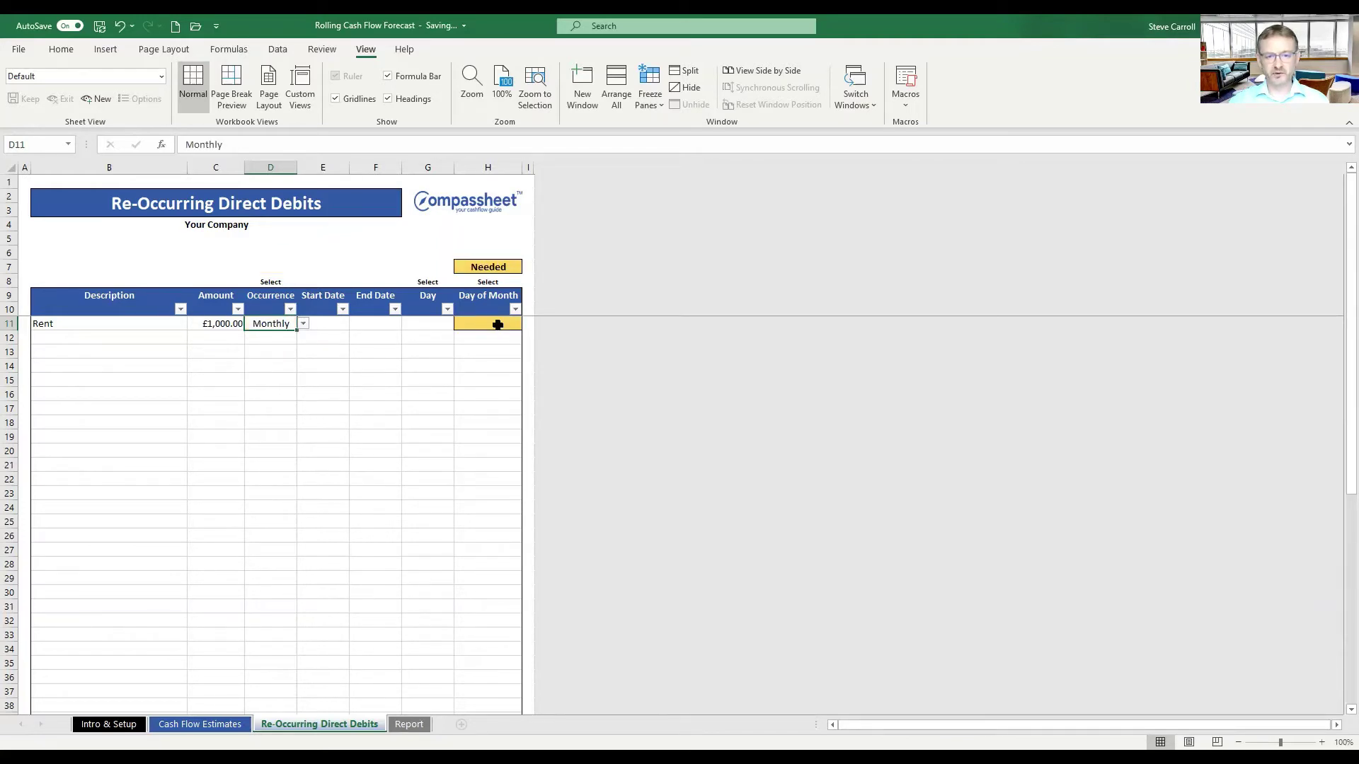
- Set the Rent direct debit's Day of Month to Last in H11
left_click(497, 325)
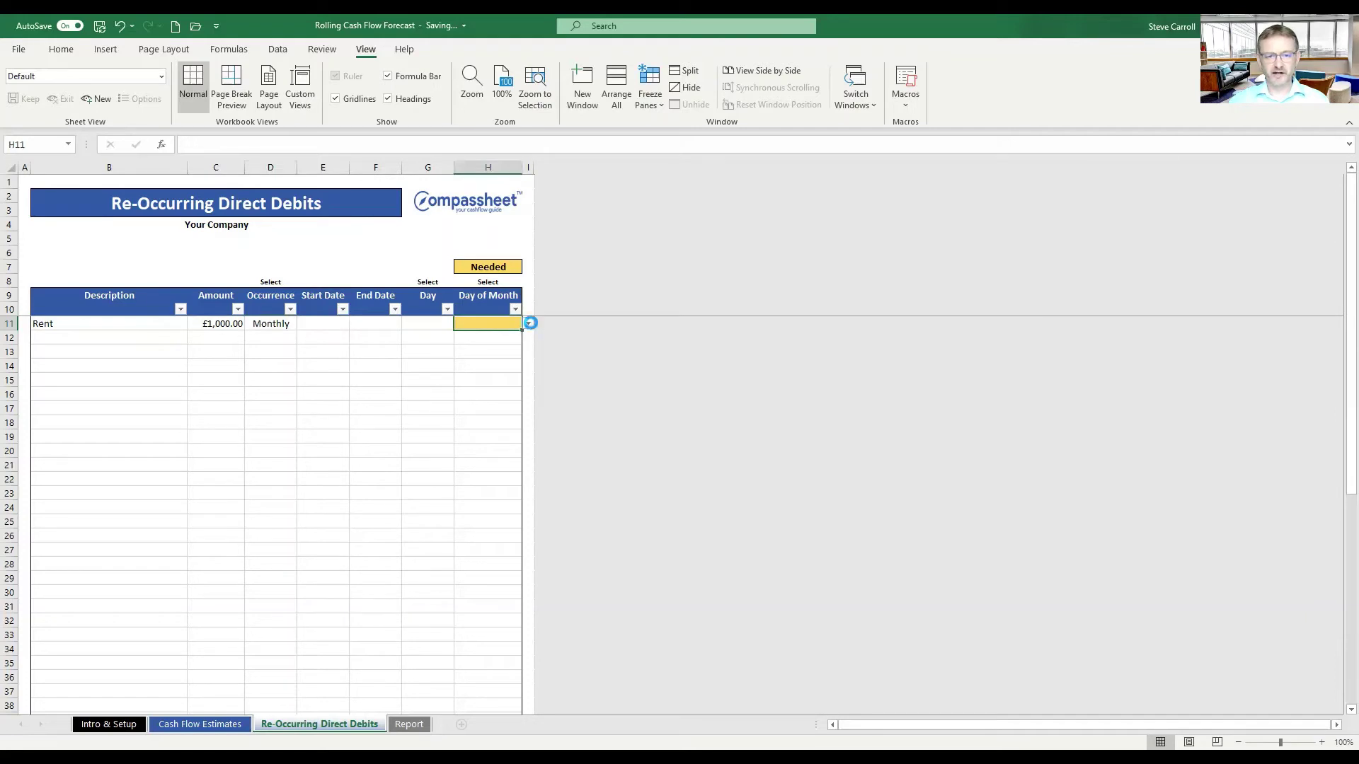
left_click(528, 324)
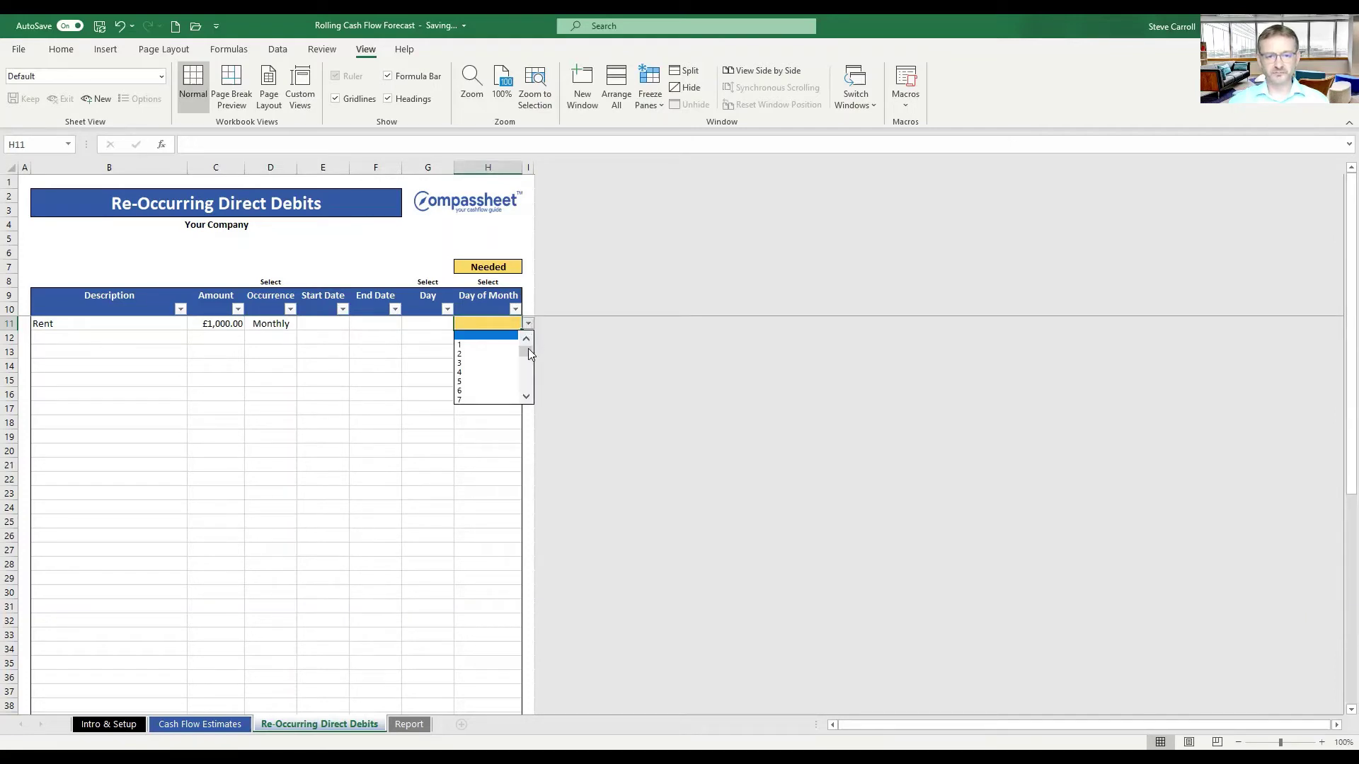
left_click_drag(531, 354, 527, 389)
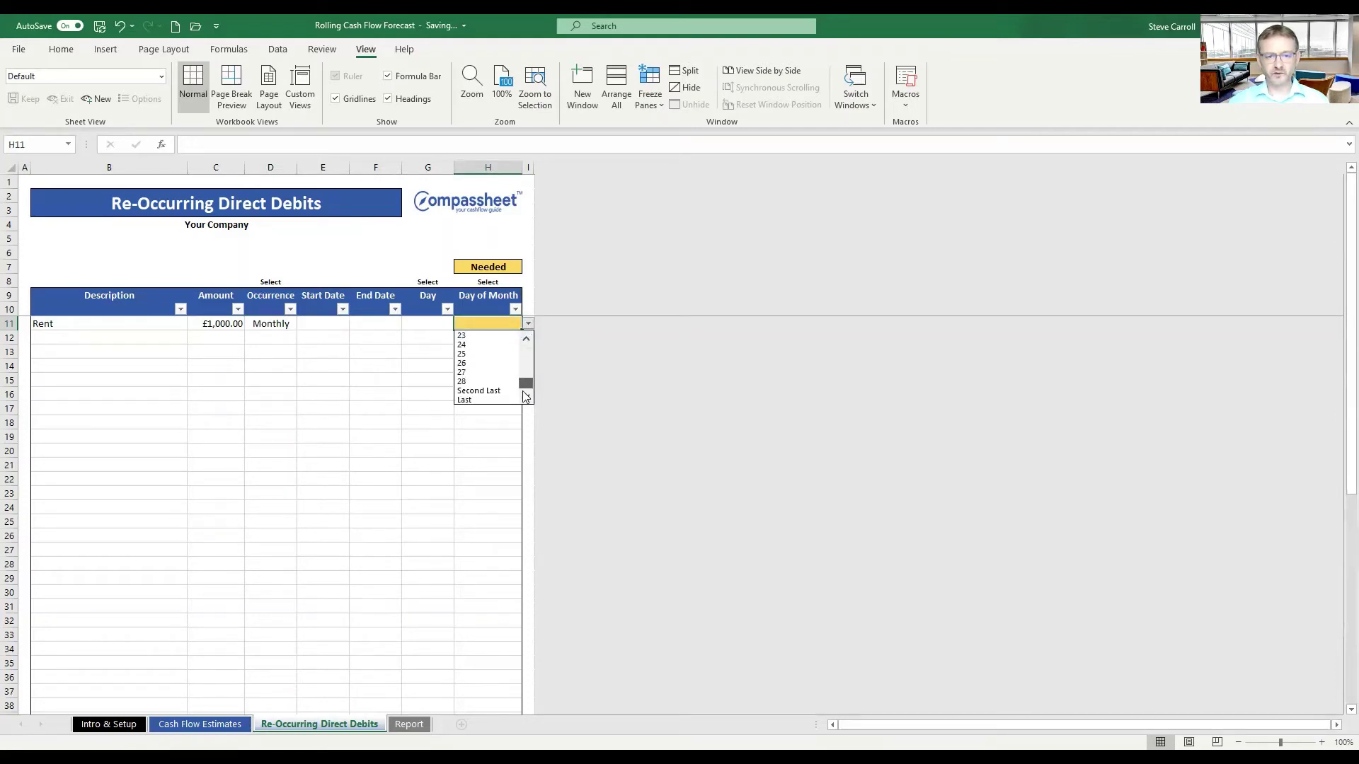
left_click(467, 401)
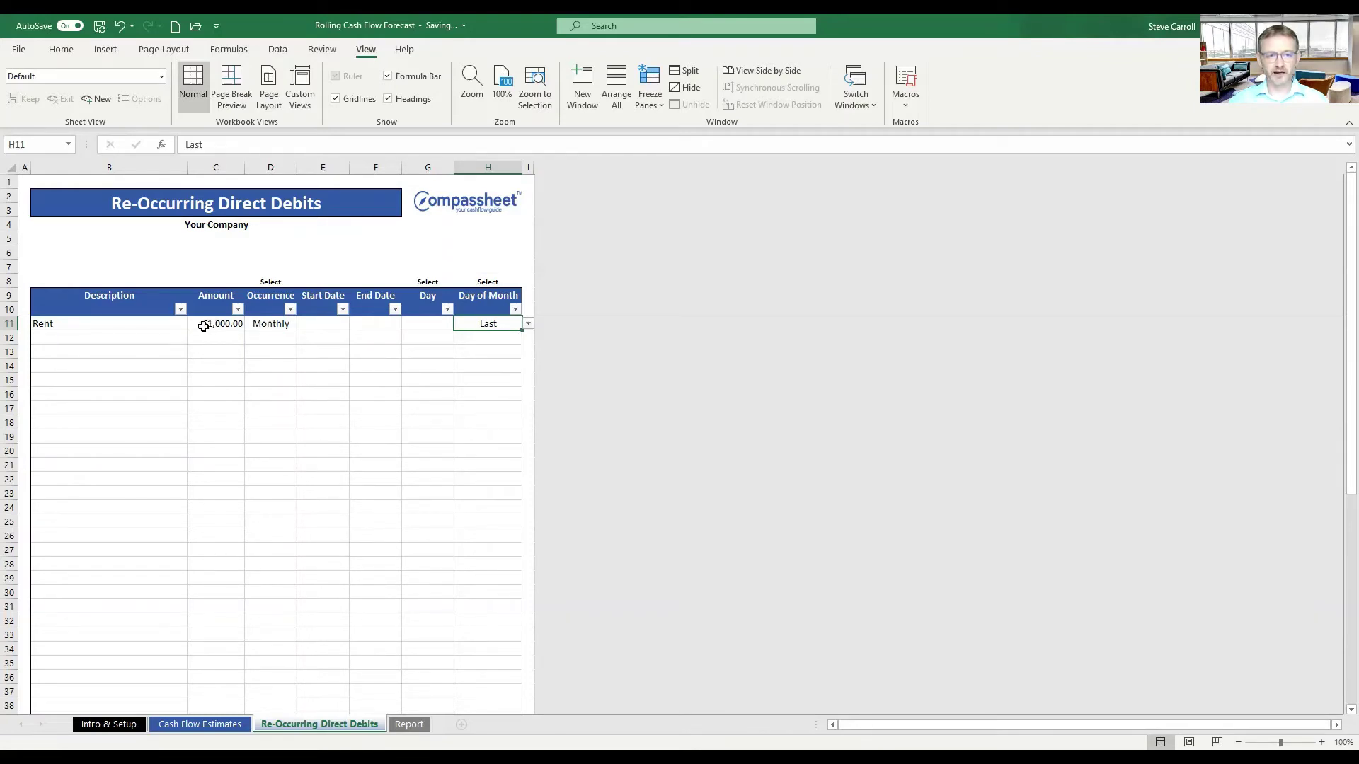
- Check the balances and the Re-Occurring Direct Debits row on the Cash Flow Estimates sheet, and return to the Re-Occurring Direct Debits sheet
left_click(200, 725)
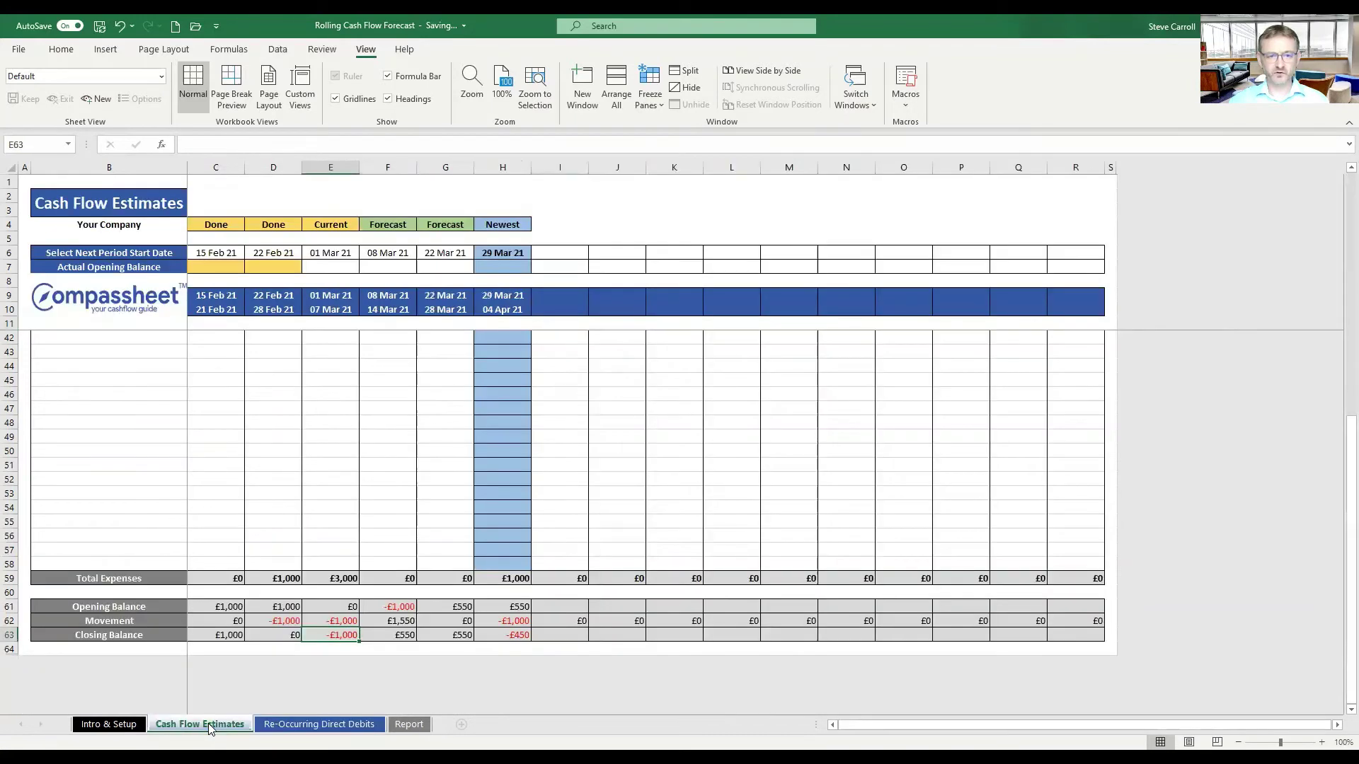
scroll(358, 521, "up", 6)
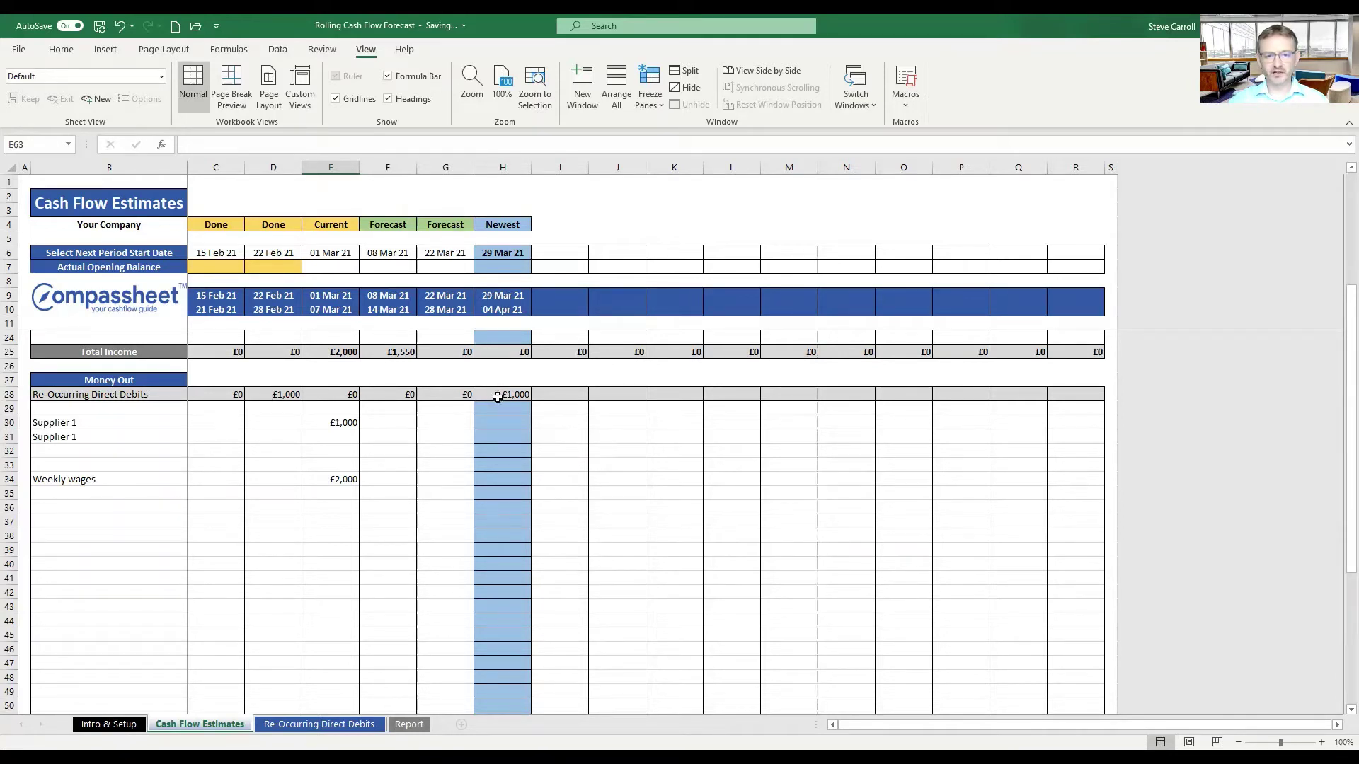
left_click(318, 724)
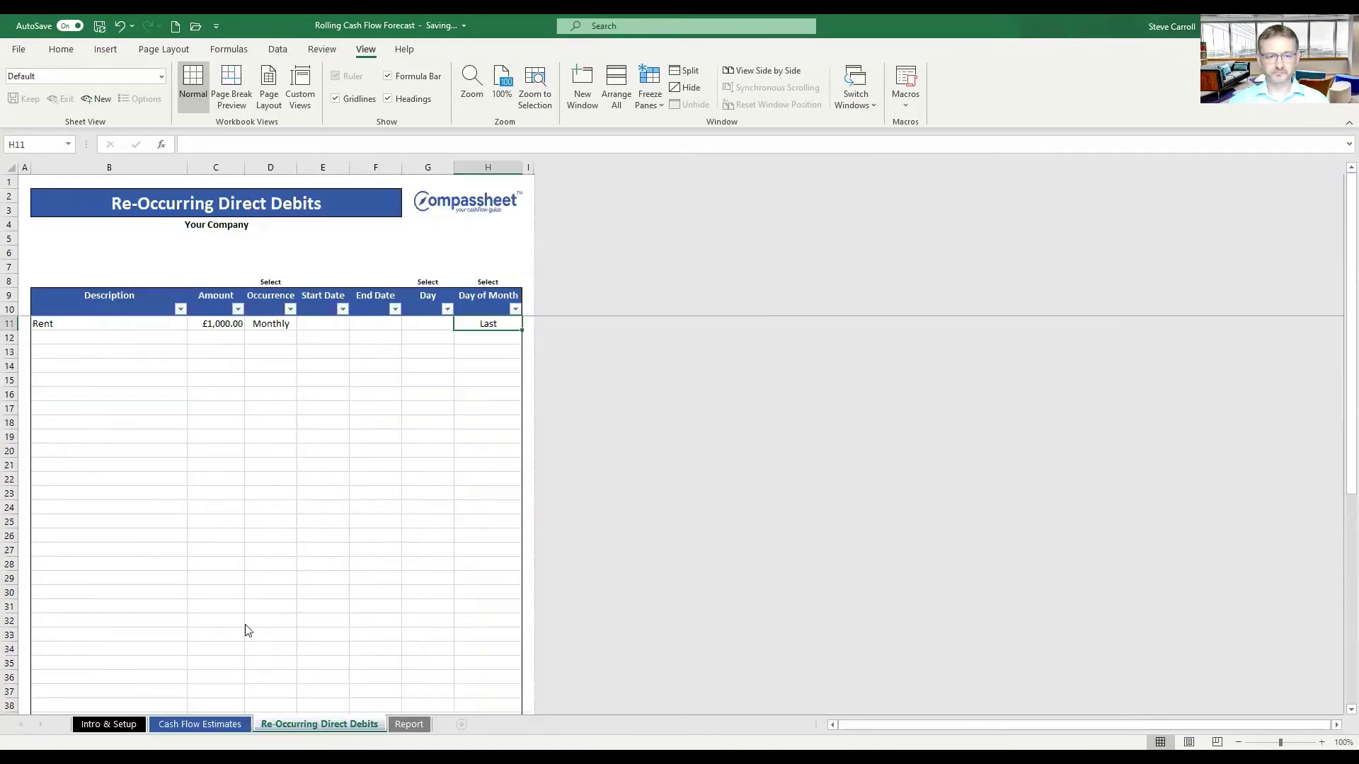
- Add a Lease entry to row 12 of the Re-Occurring Direct Debits sheet with an amount of 200 and Weekly occurrence
left_click(95, 339)
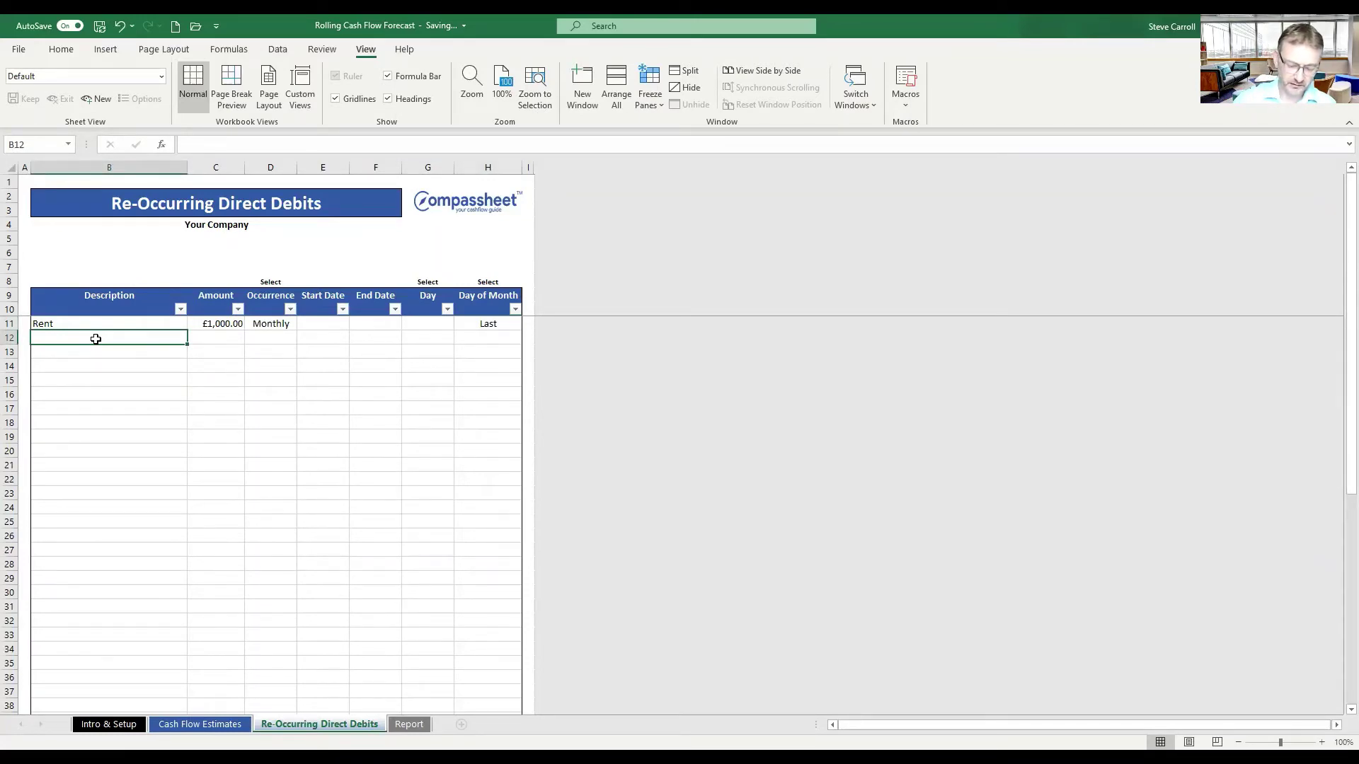
type("Lease")
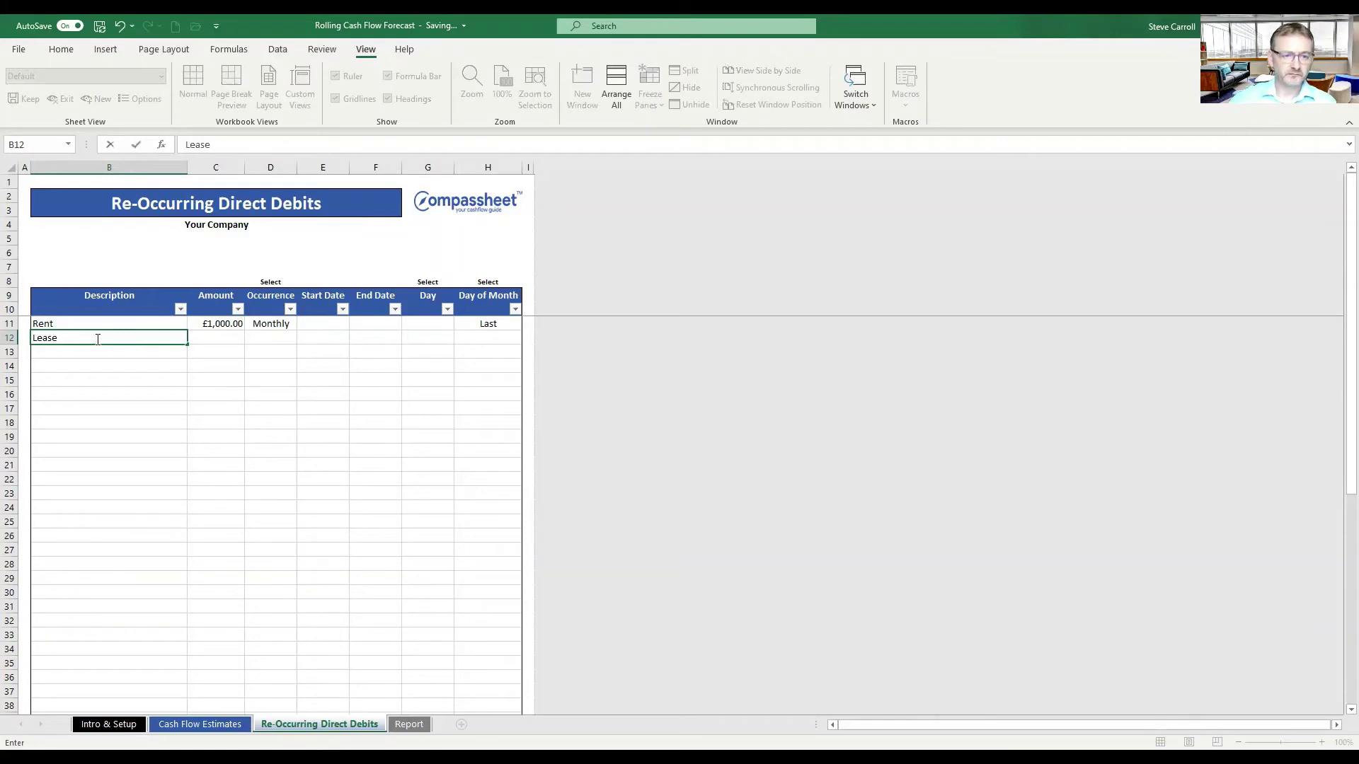
left_click(206, 337)
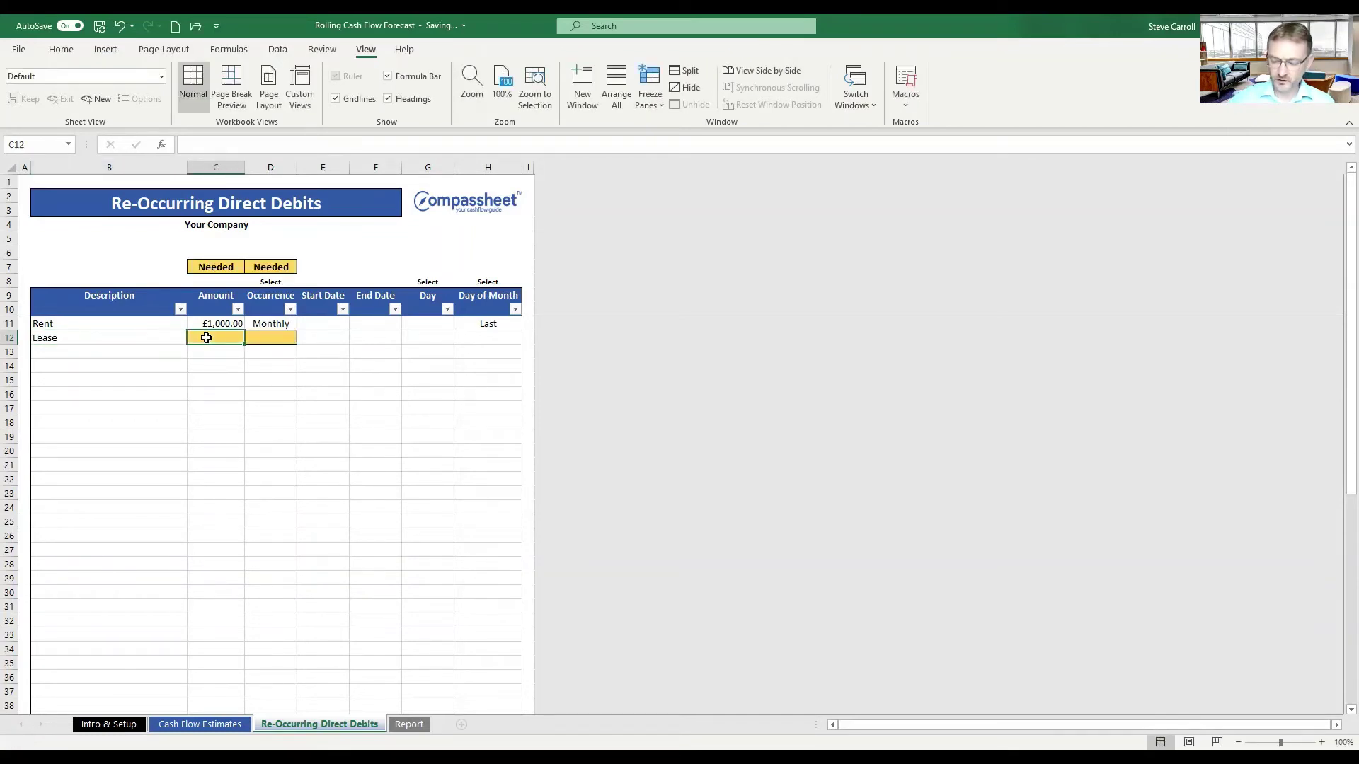
type("200")
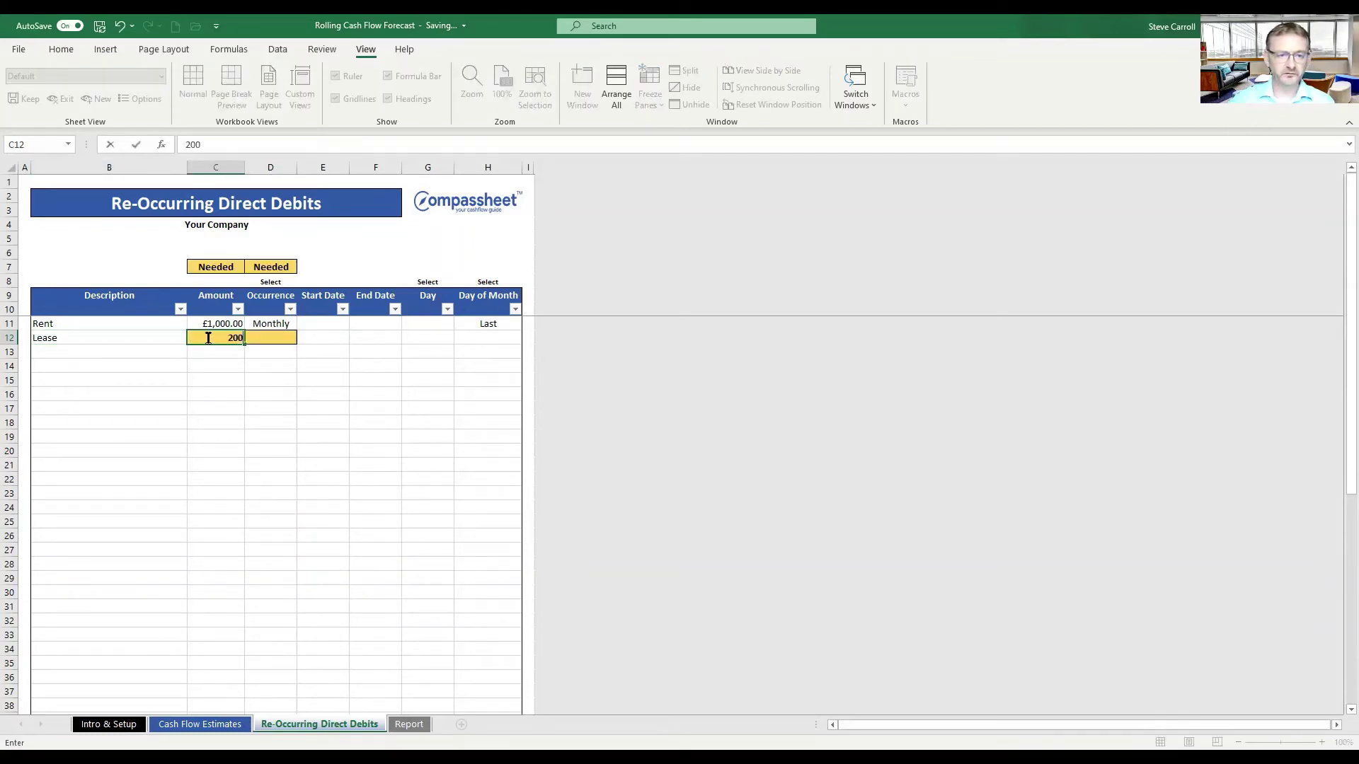
left_click(286, 341)
left_click(303, 337)
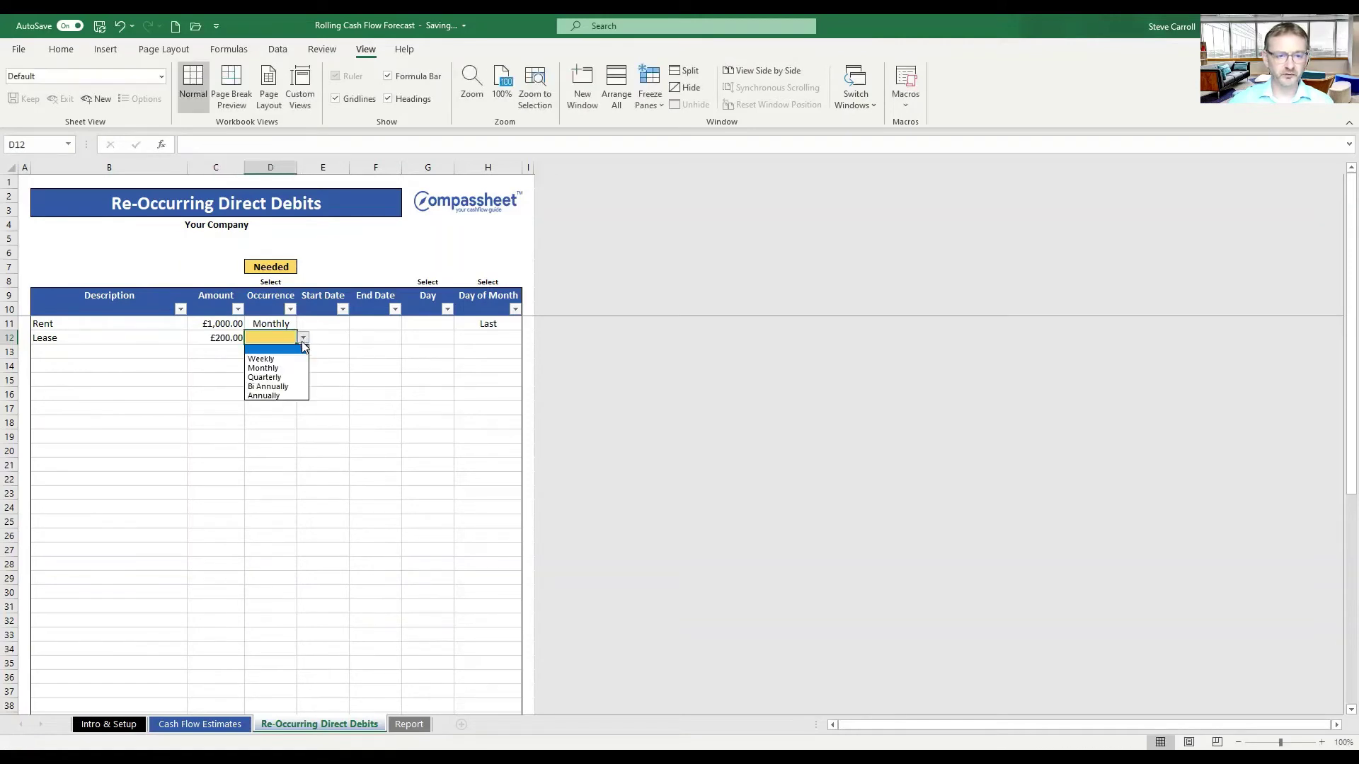
left_click(290, 361)
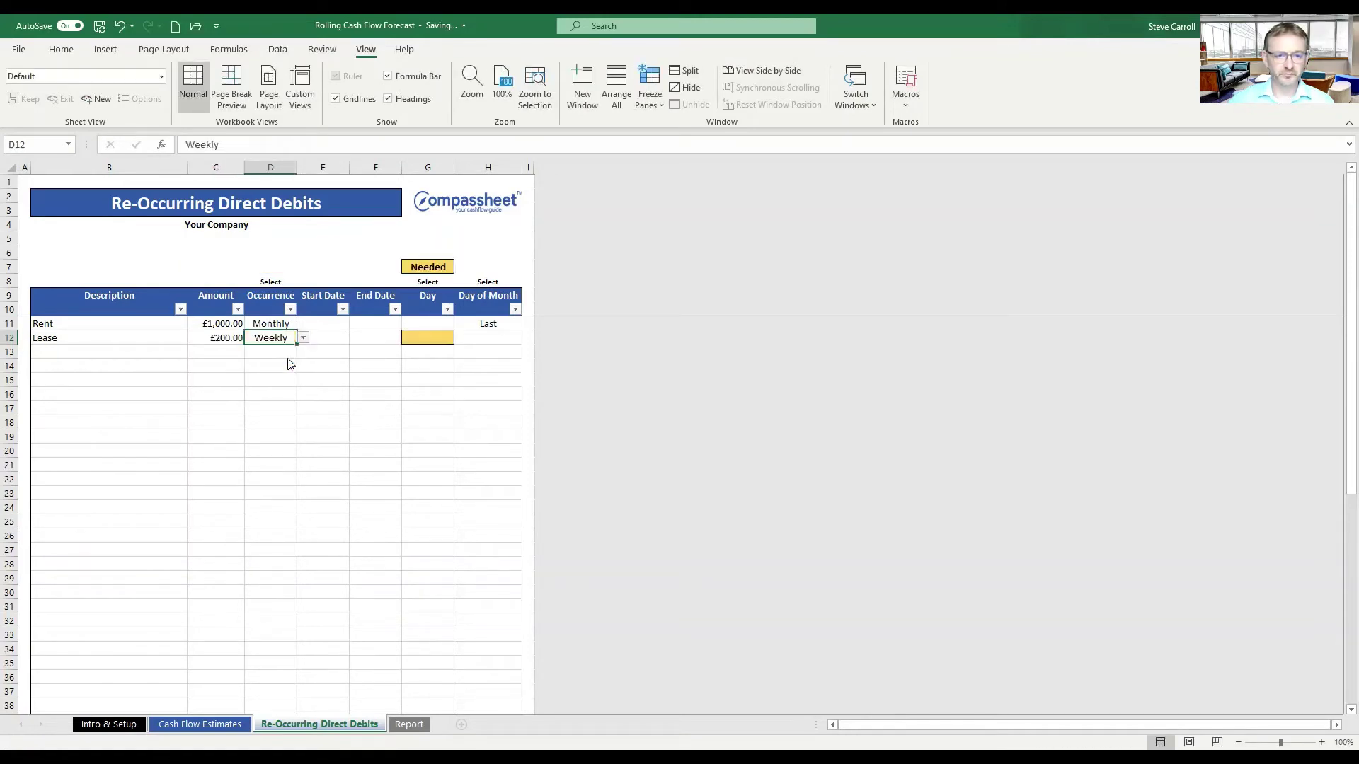
- Set the Lease direct debit's Day to Mon in G12
left_click(431, 340)
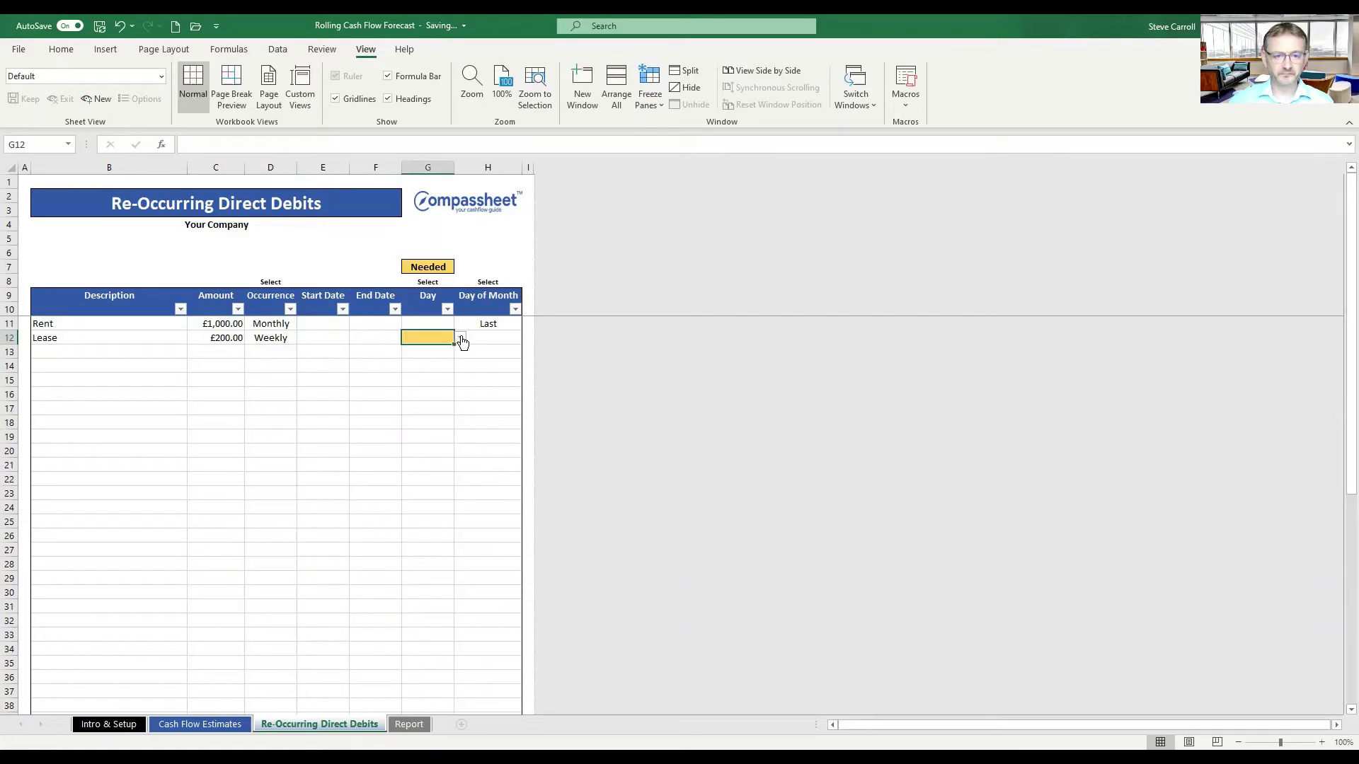
left_click(460, 338)
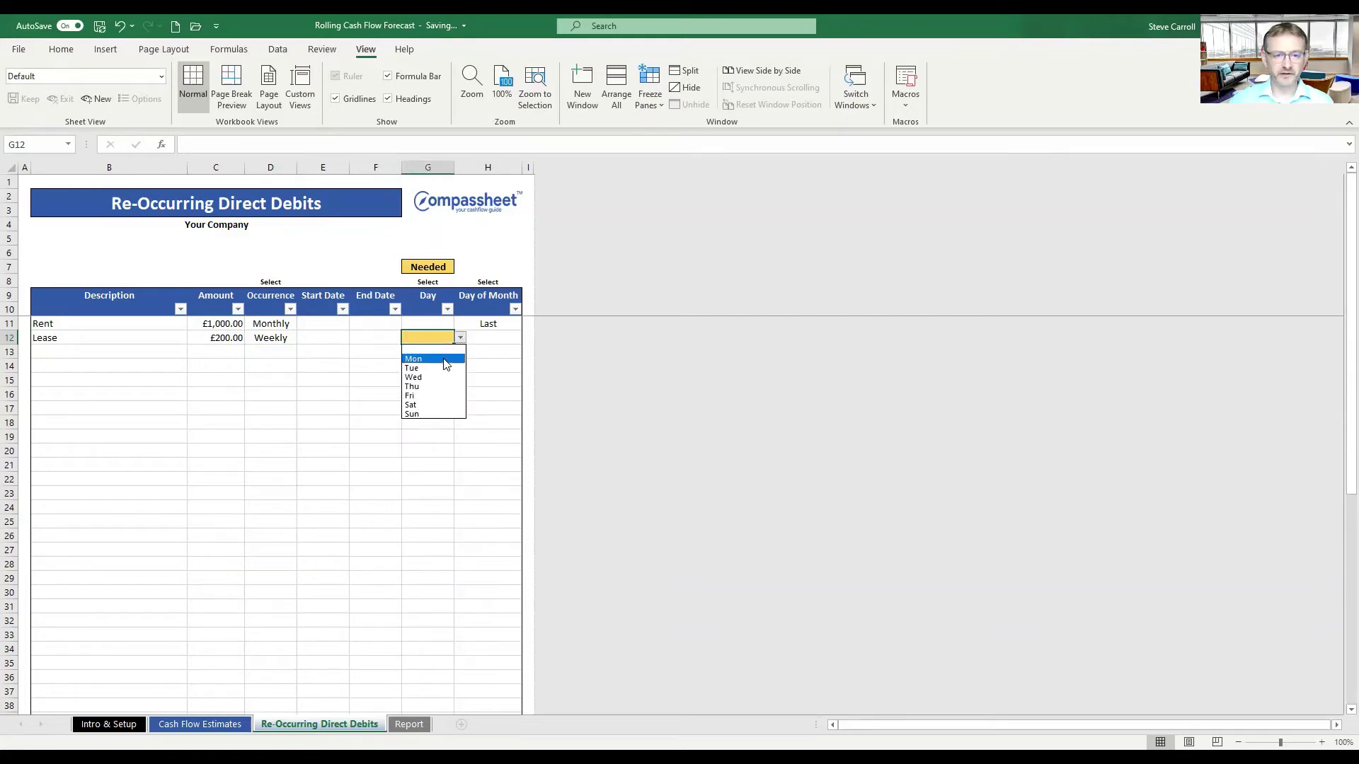
left_click(445, 360)
left_click(347, 366)
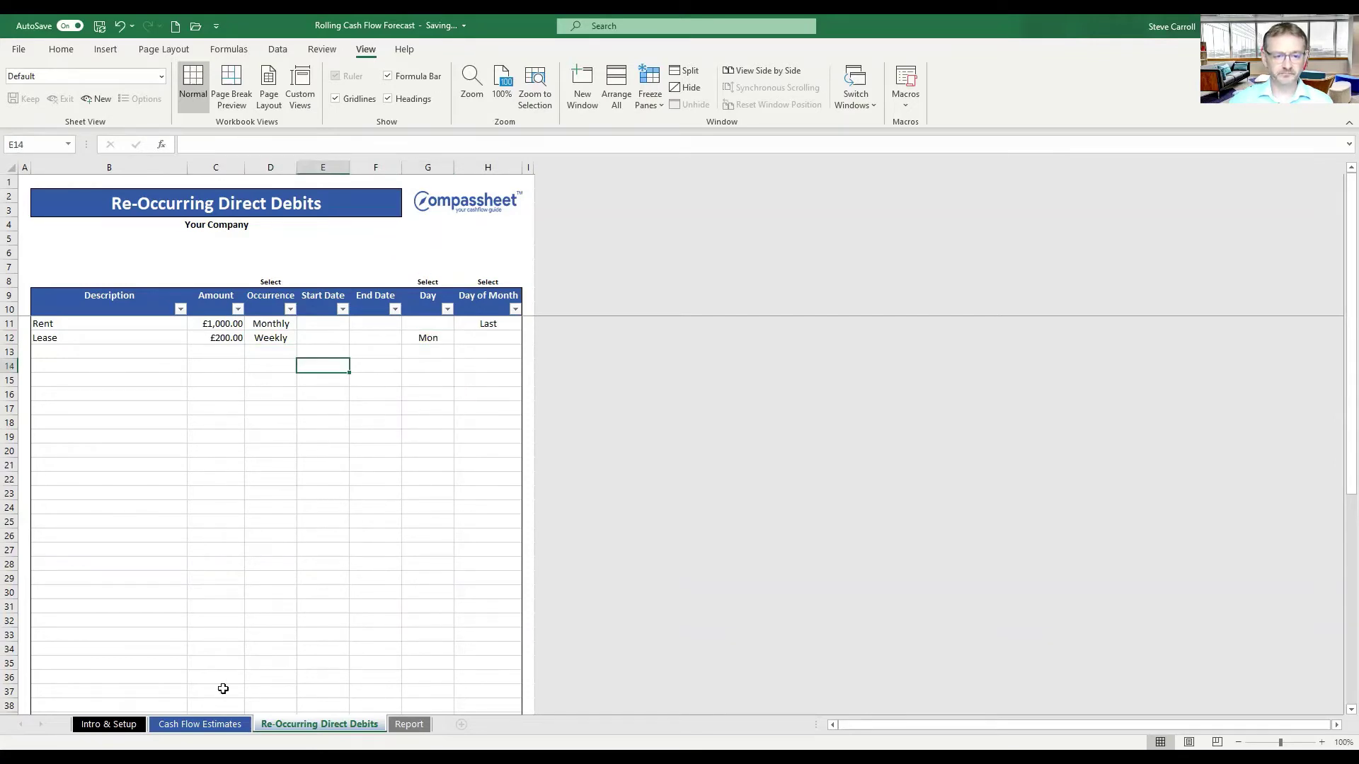
- Compare the Re-Occurring Direct Debits row on the Cash Flow Estimates sheet with the Rent and Lease entries, ending on Cash Flow Estimates
left_click(200, 724)
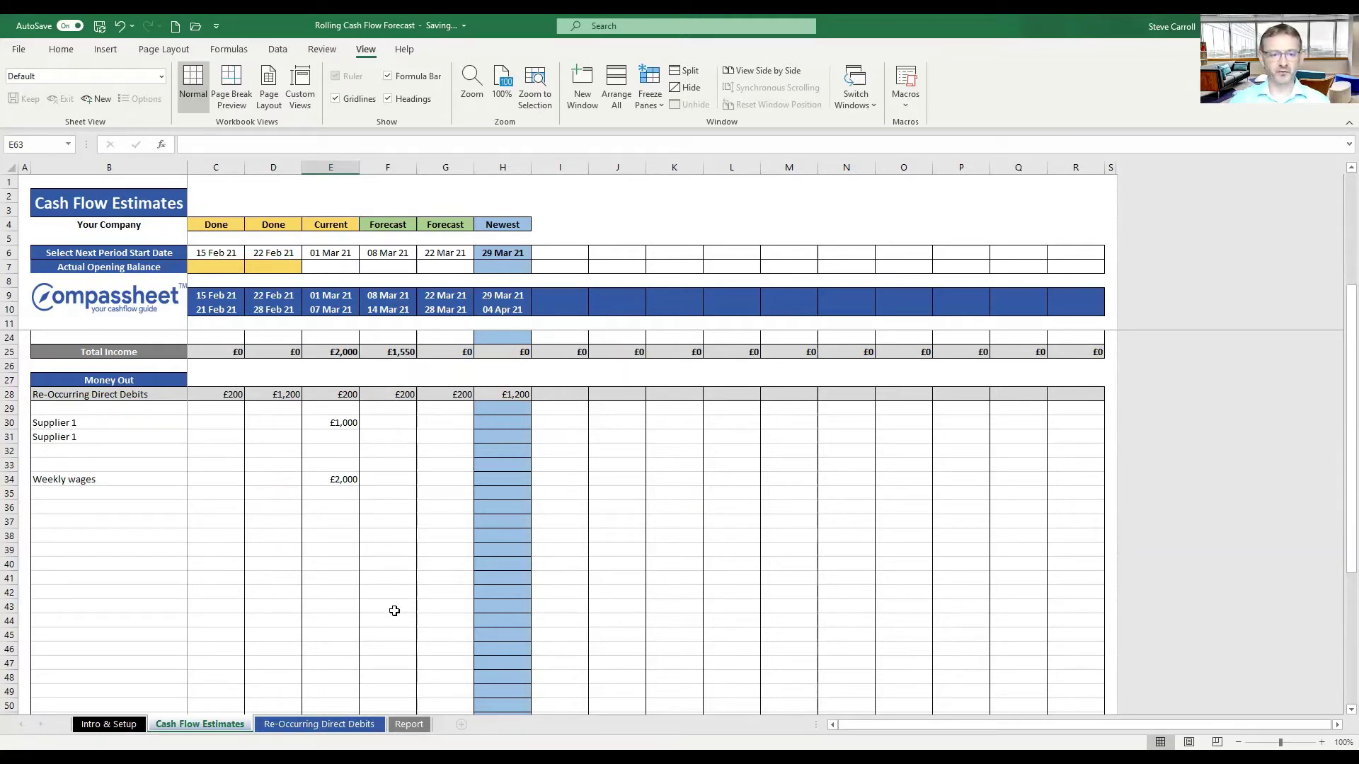
left_click(367, 729)
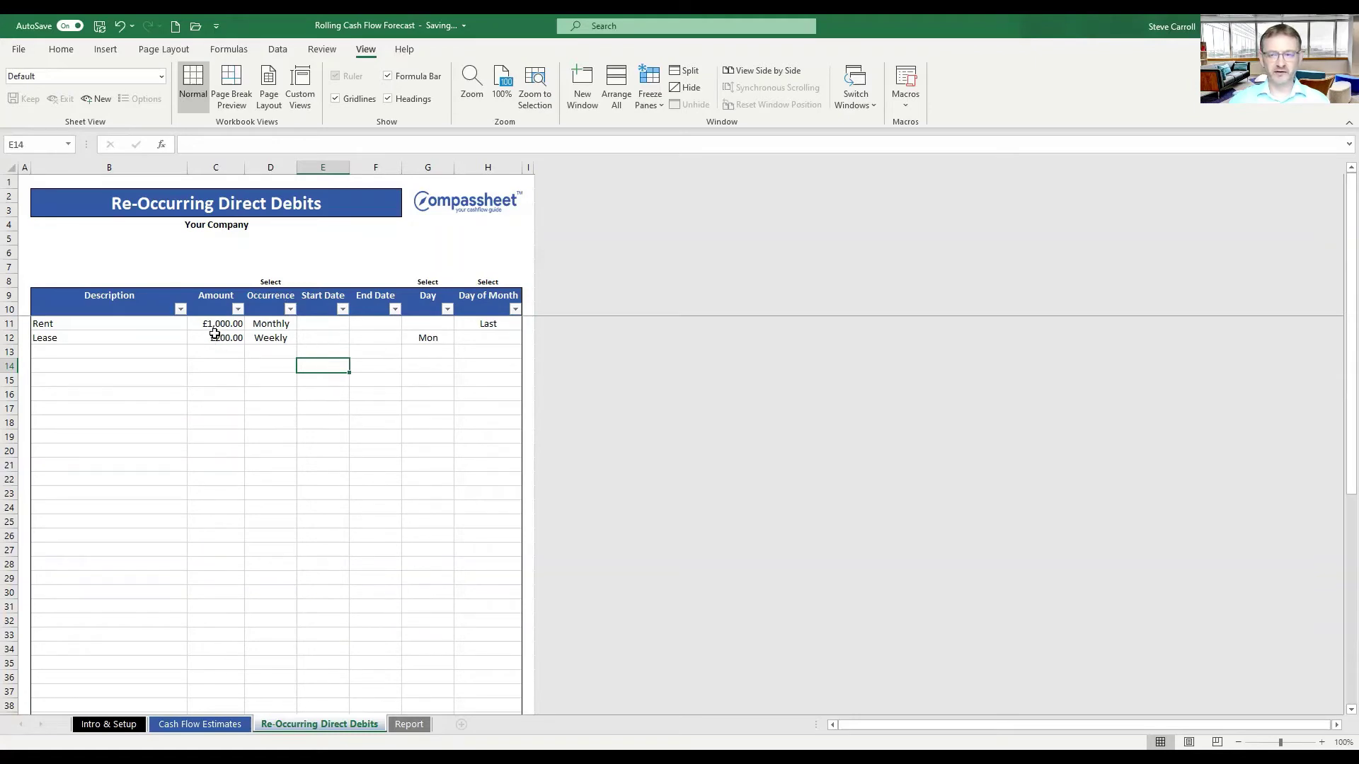
left_click(237, 726)
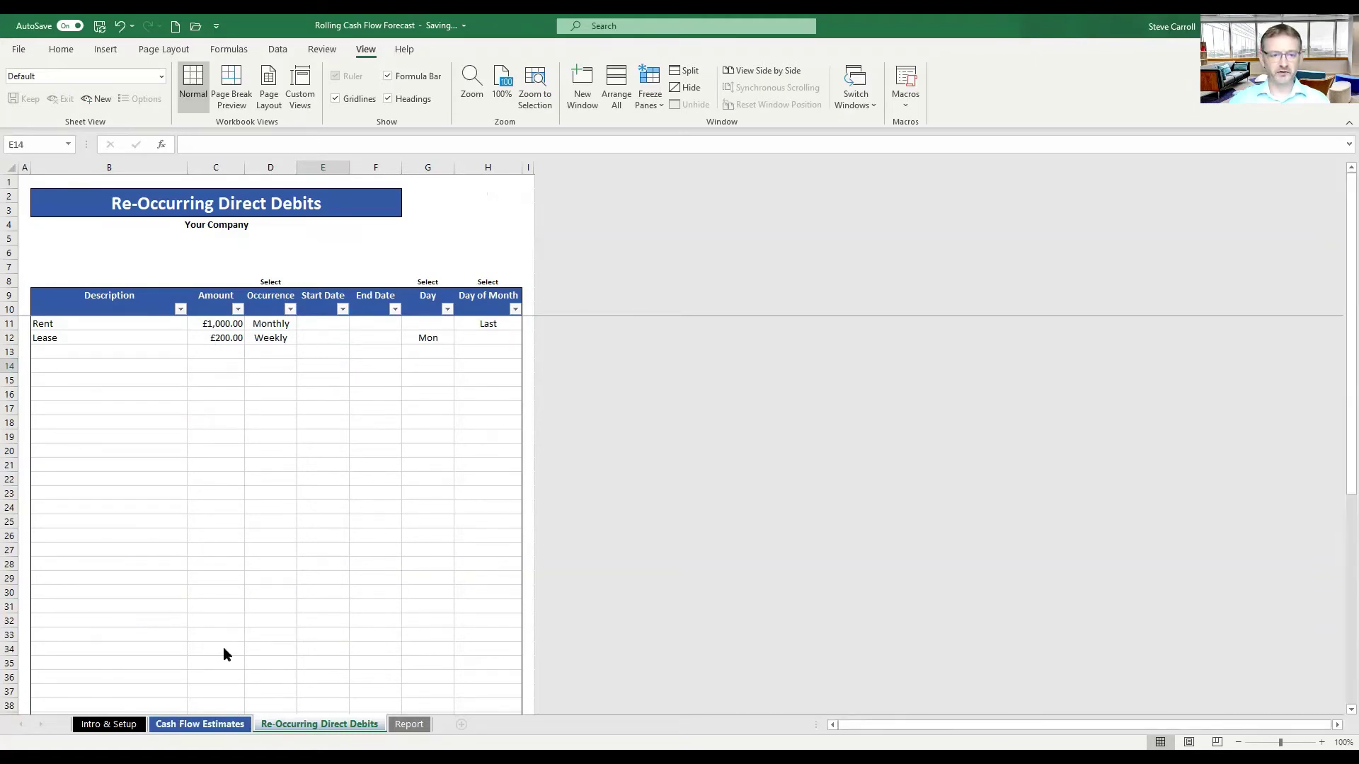
- Add an Electricity expense line in B32 under Money Out with 1000 in the 01 Mar 21 period
left_click(95, 451)
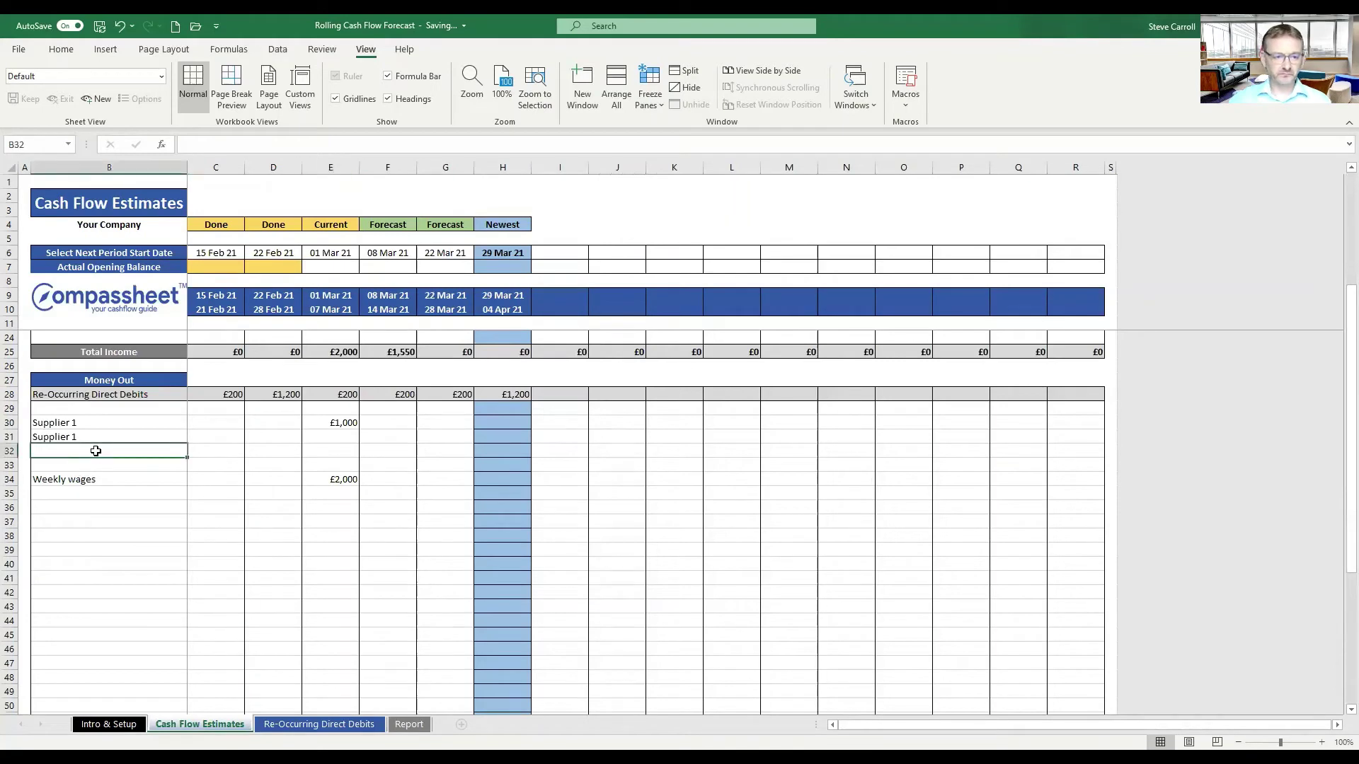
type("E")
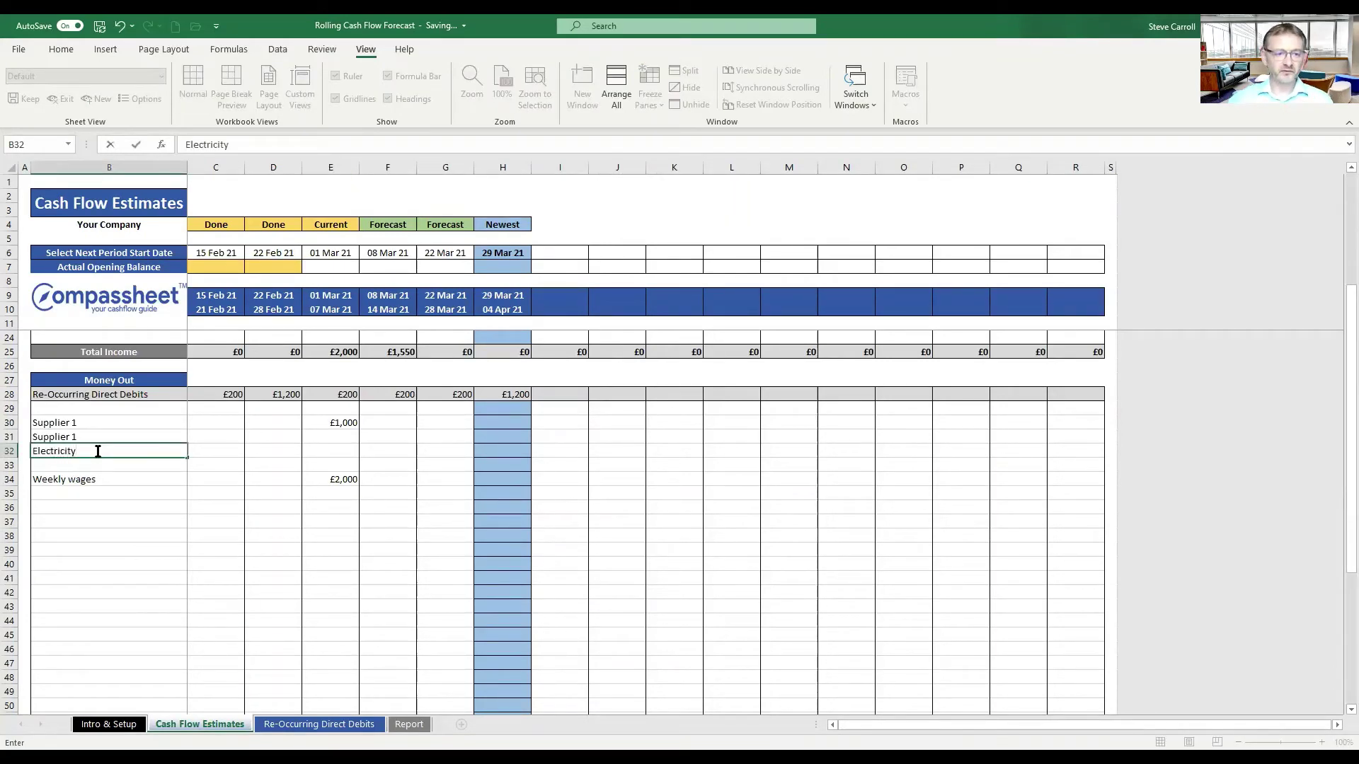
type("lectricity")
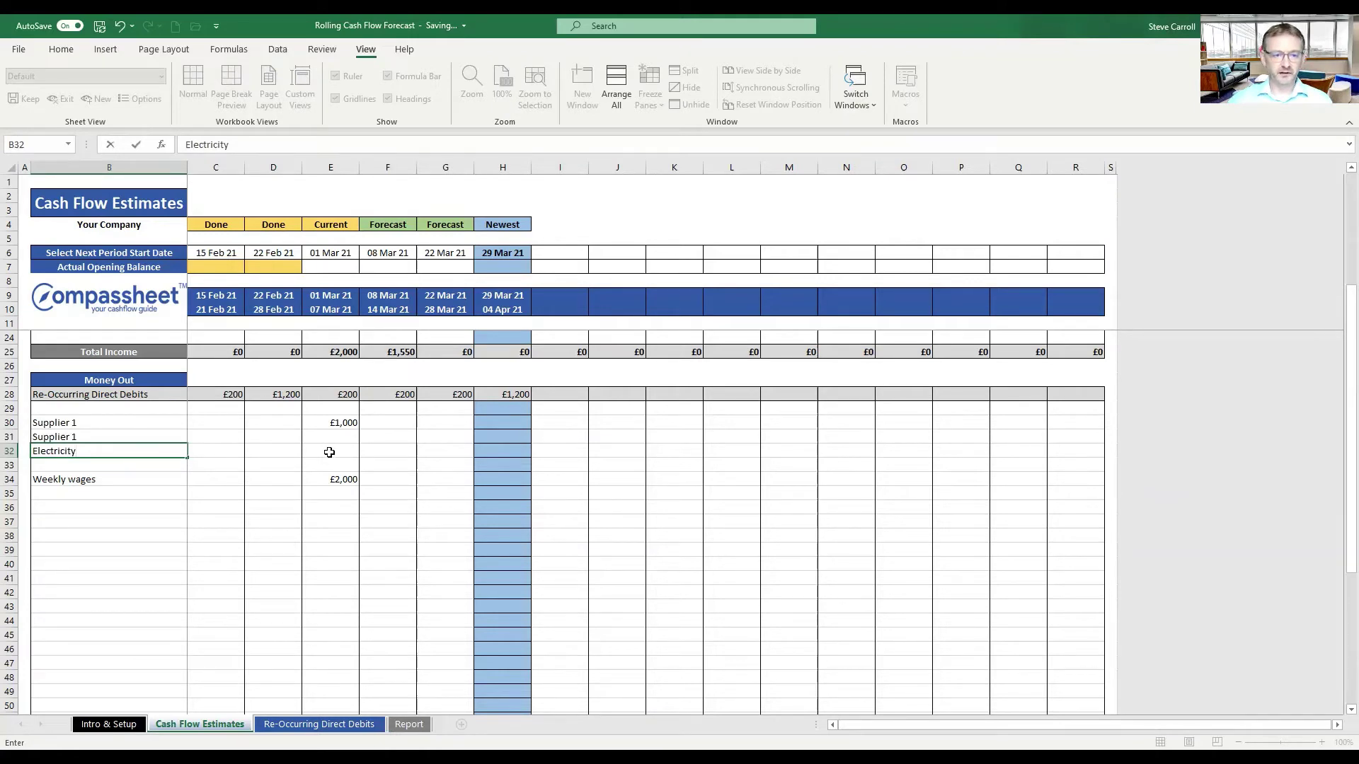
left_click(343, 453)
type("1000")
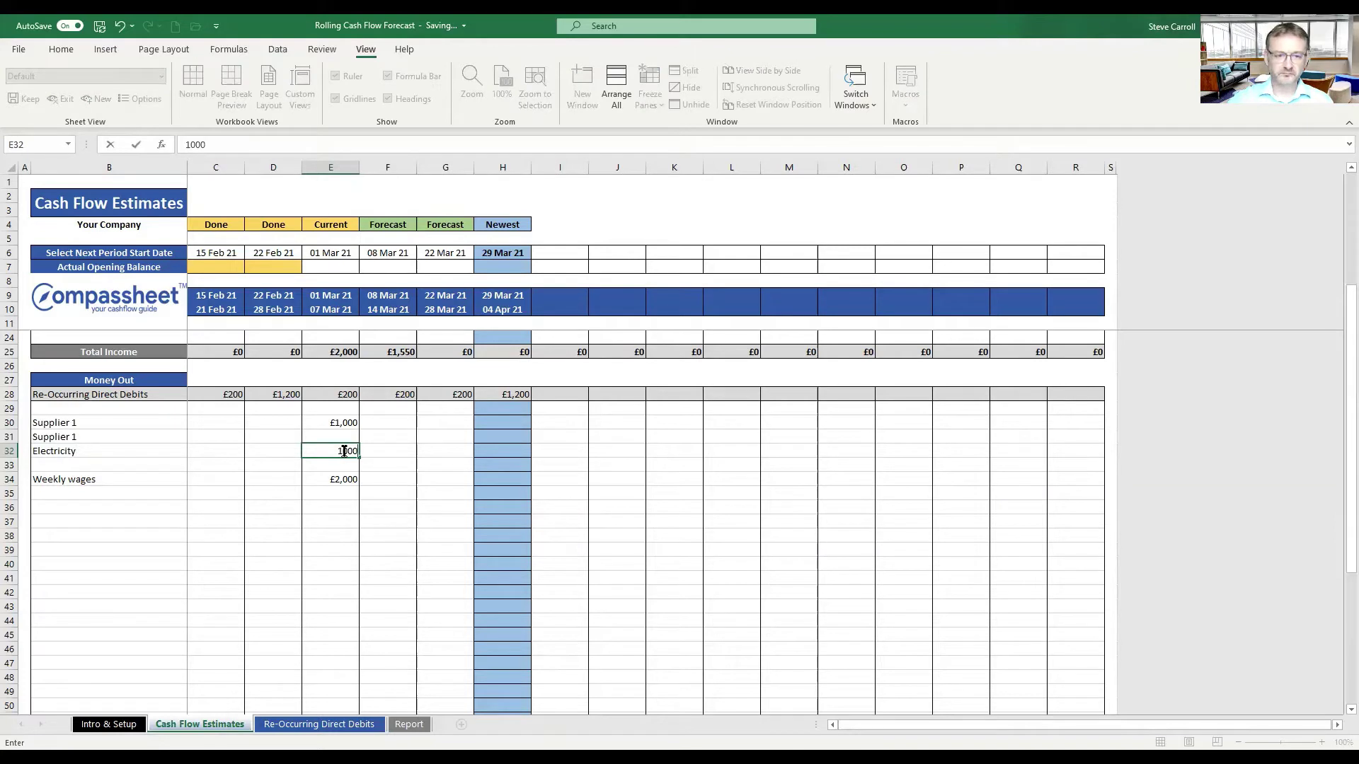
- Enter an Electricity expense of 1200 for the 22 Mar 21 period in G32
key("Tab")
key("Tab")
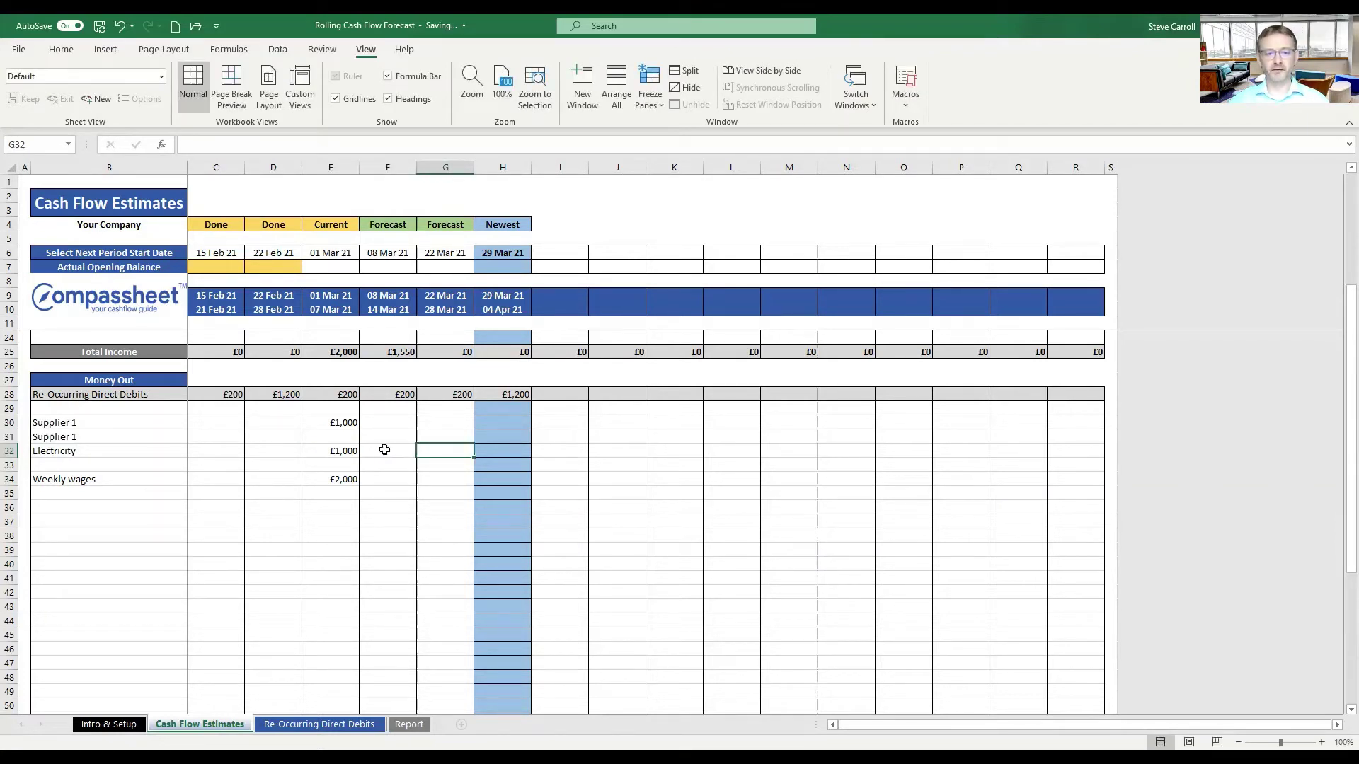
type("1200")
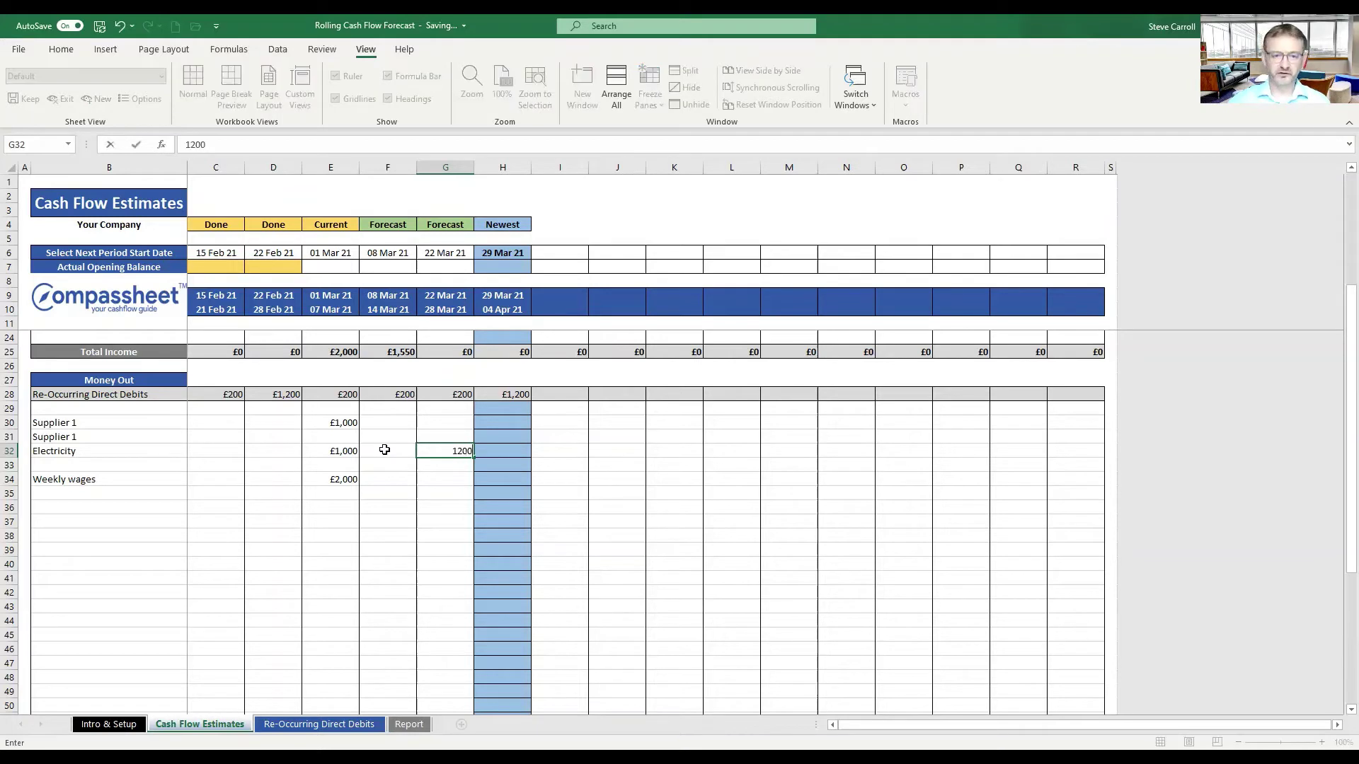
left_click(385, 450)
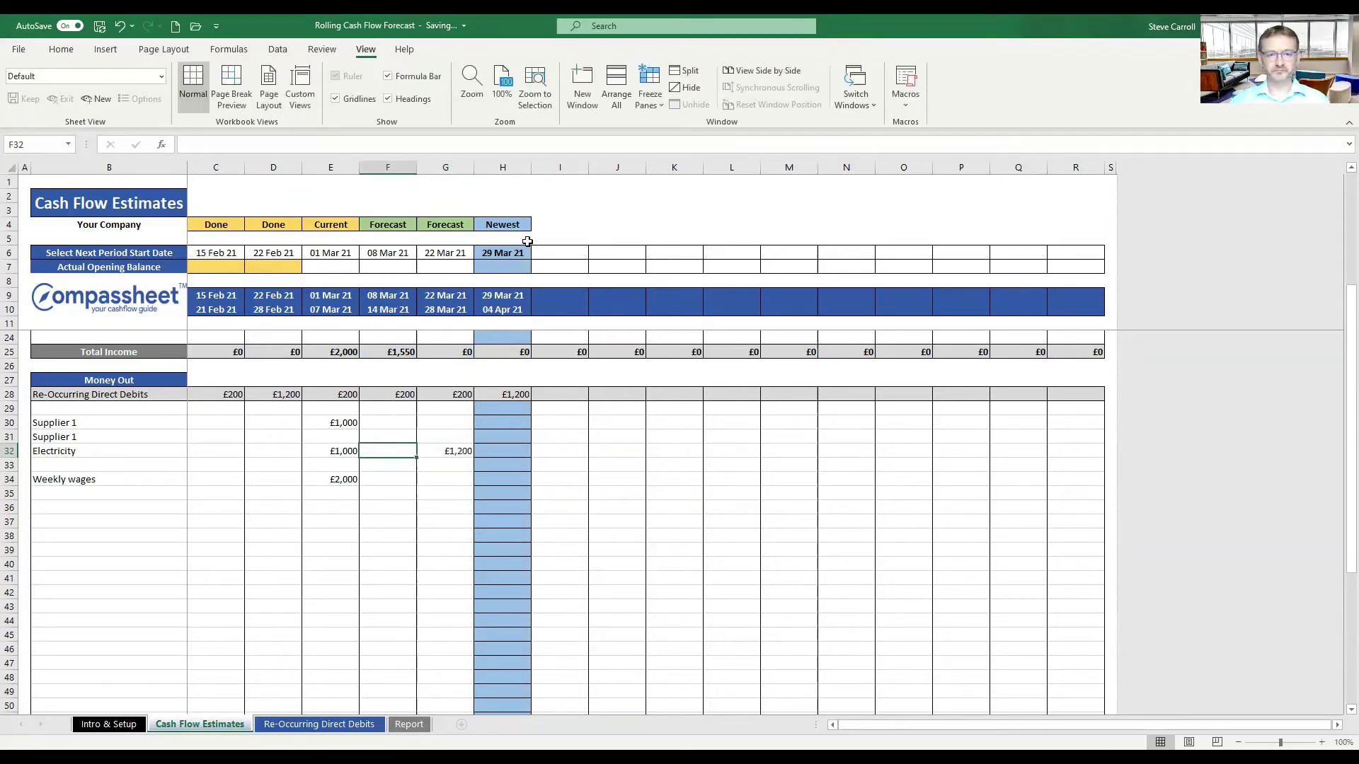
- Add the next two period start dates, 05/04/2021 in I6 and 12/04/2021 in J6
left_click(559, 253)
left_click(595, 253)
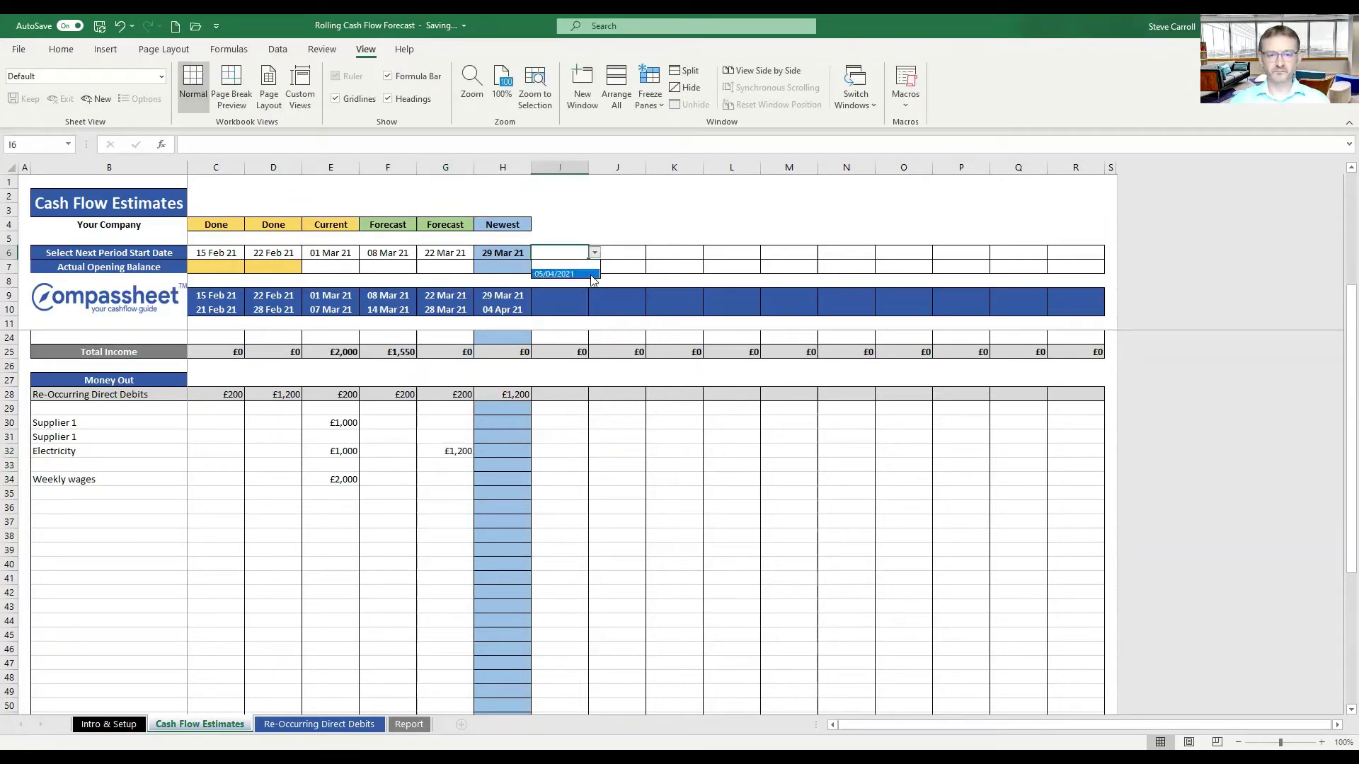
left_click(567, 273)
left_click(625, 256)
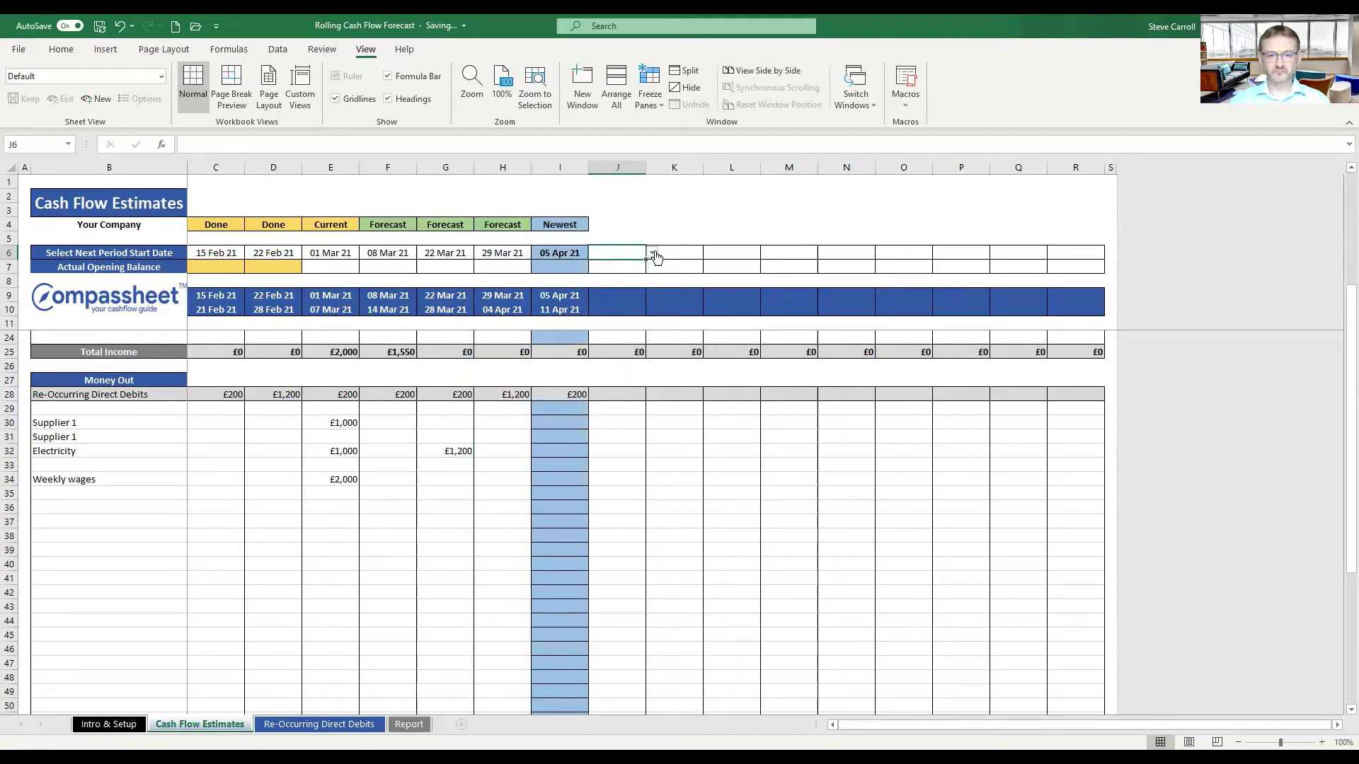
left_click(652, 253)
left_click(641, 274)
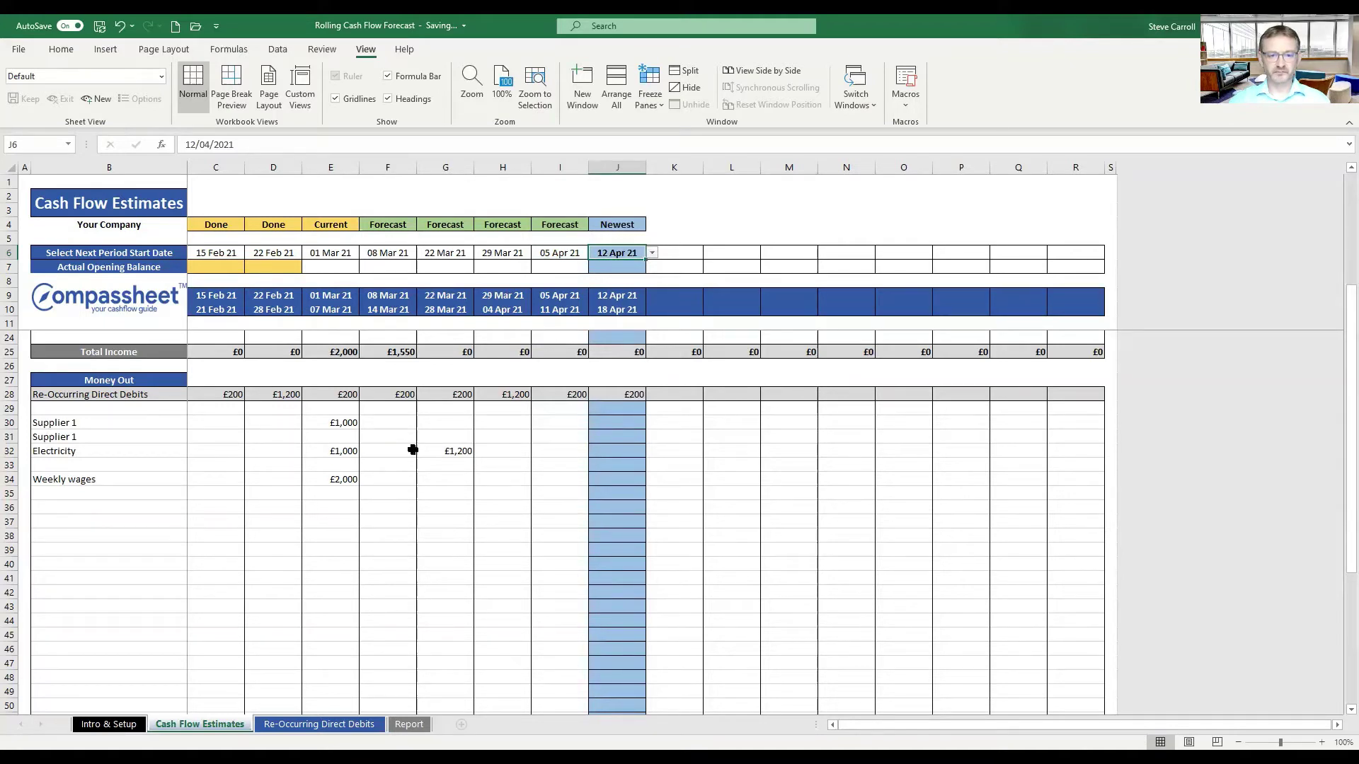
- Clear the Electricity amount from the 22 Mar 21 period and enter 1100 in the 05 Apr 21 period, cell I32
left_click(464, 451)
key("Delete")
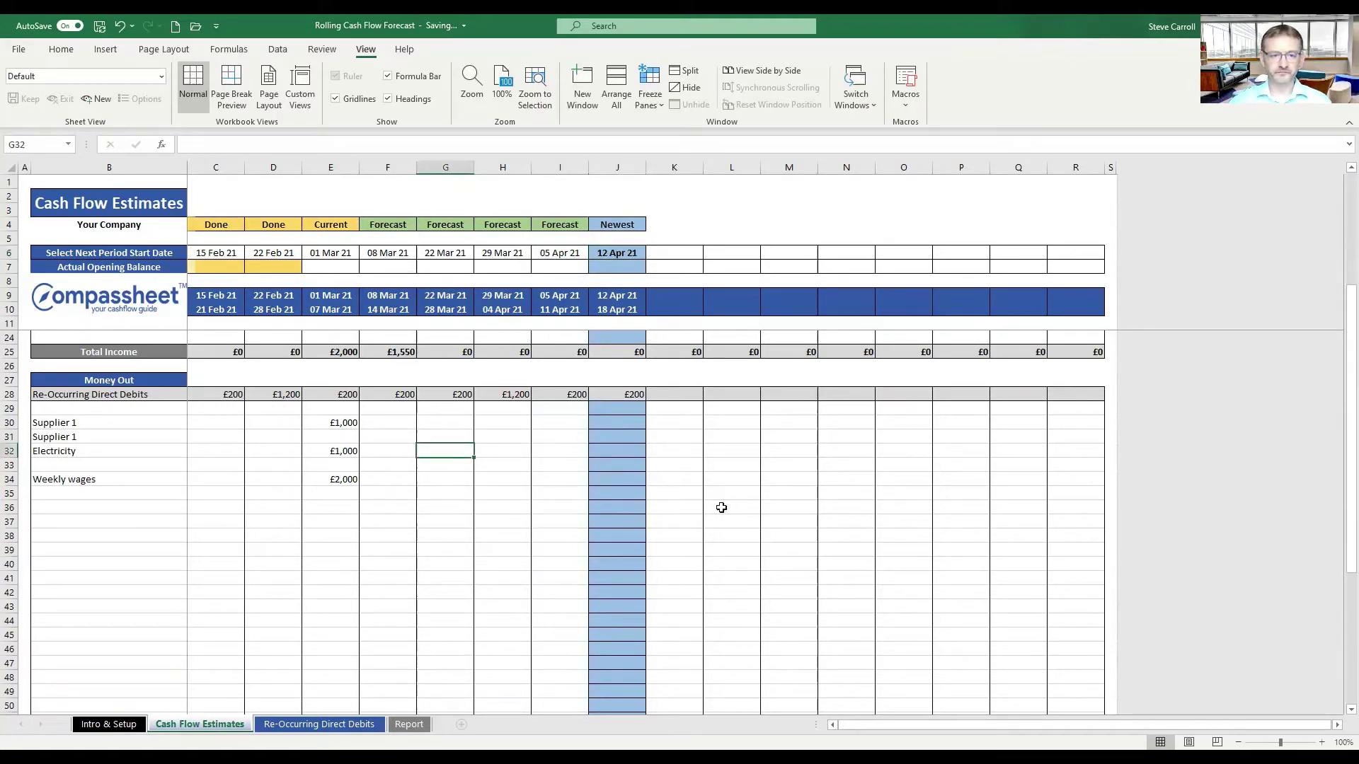
left_click(548, 452)
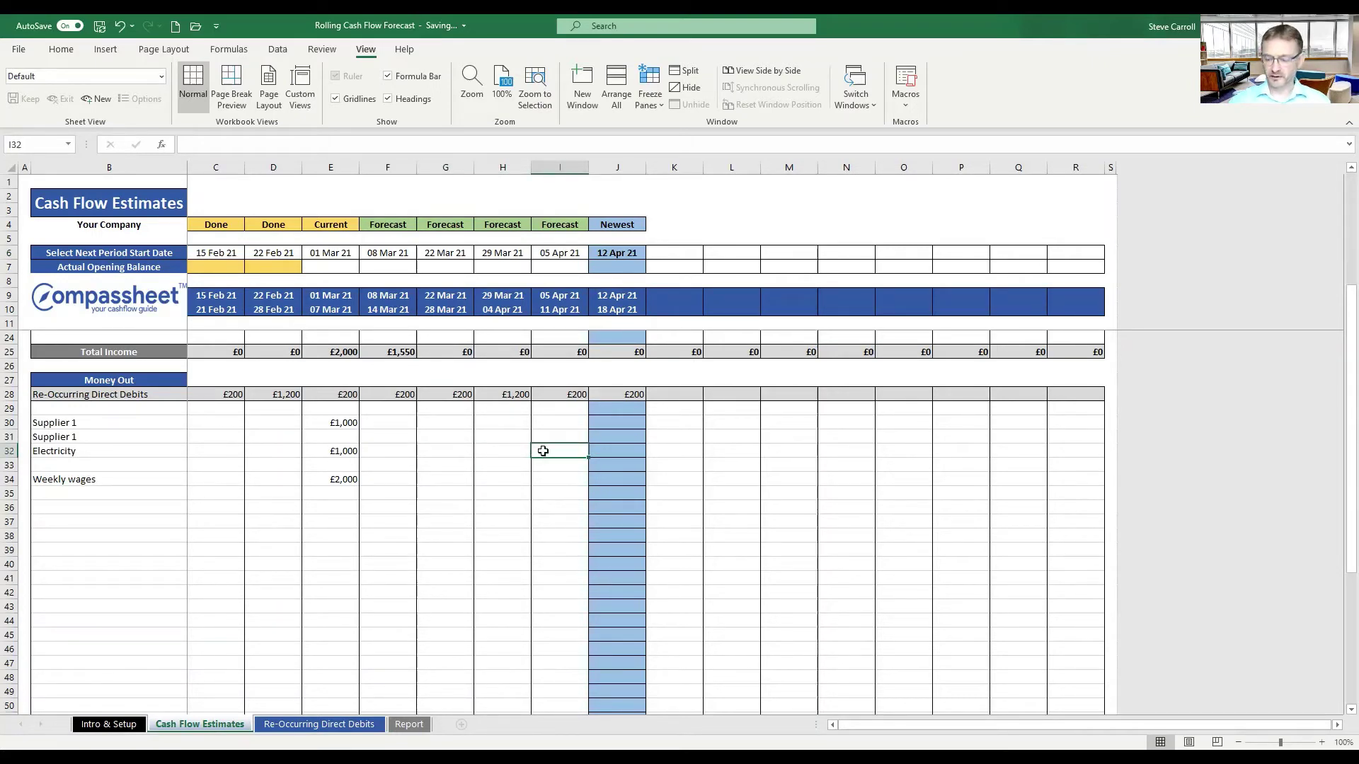
type("1100")
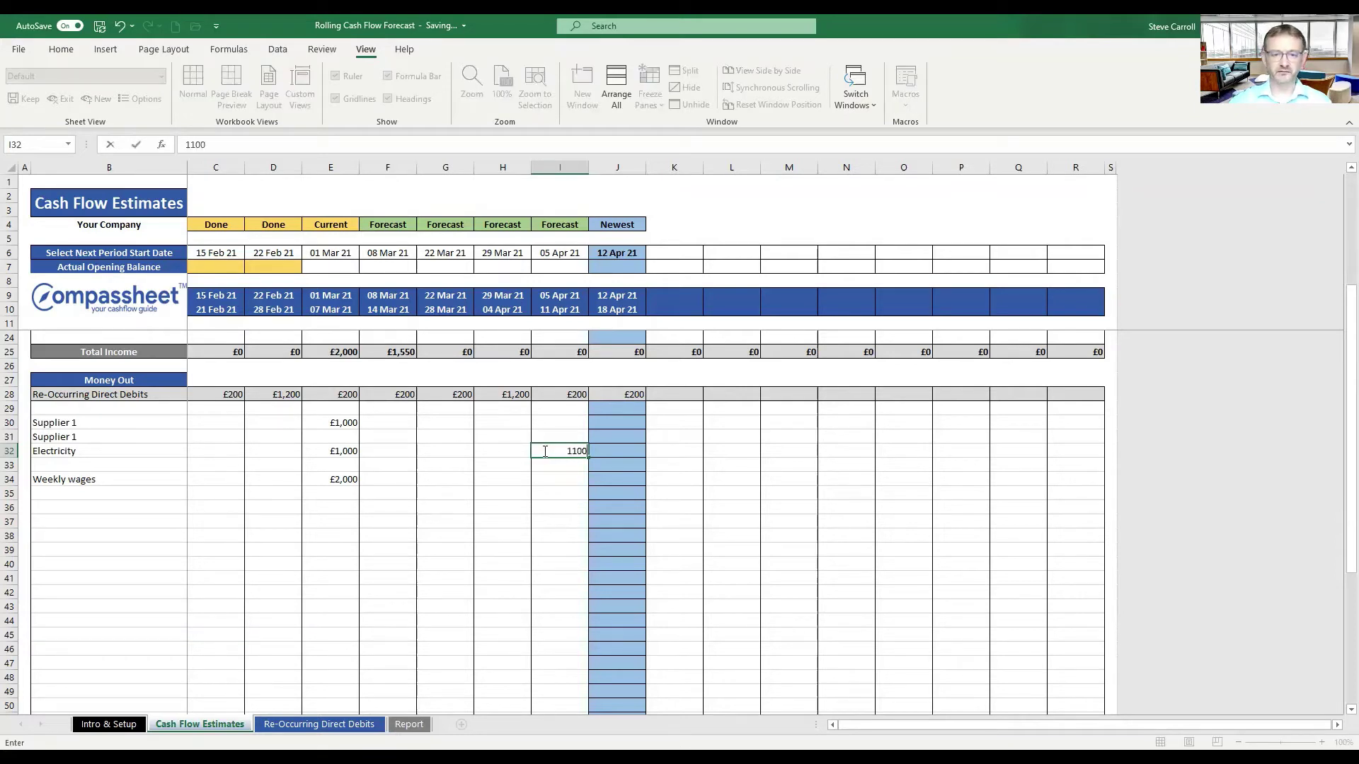
left_click(523, 477)
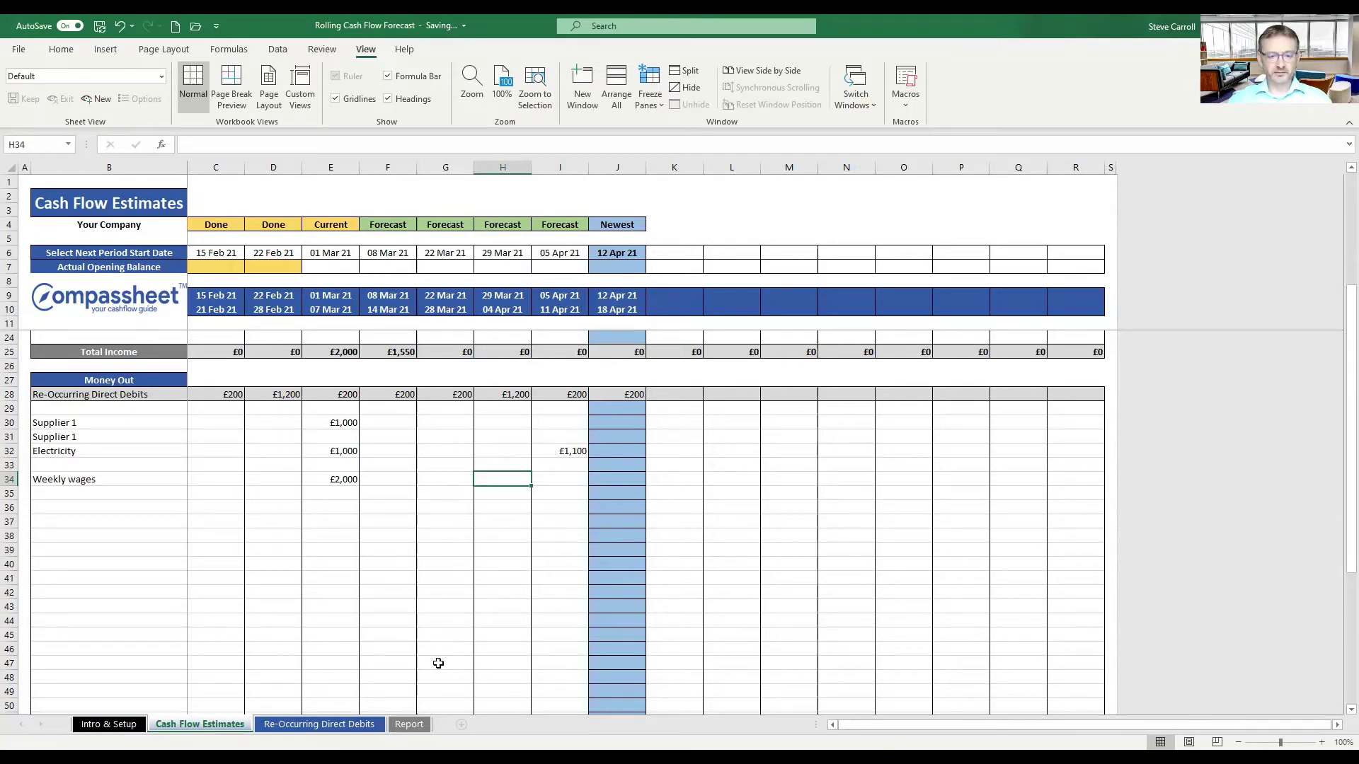
- Review the Total Expenses and the opening, movement and closing balances for all periods on the Cash Flow Estimates sheet
scroll(430, 585, "down", 8)
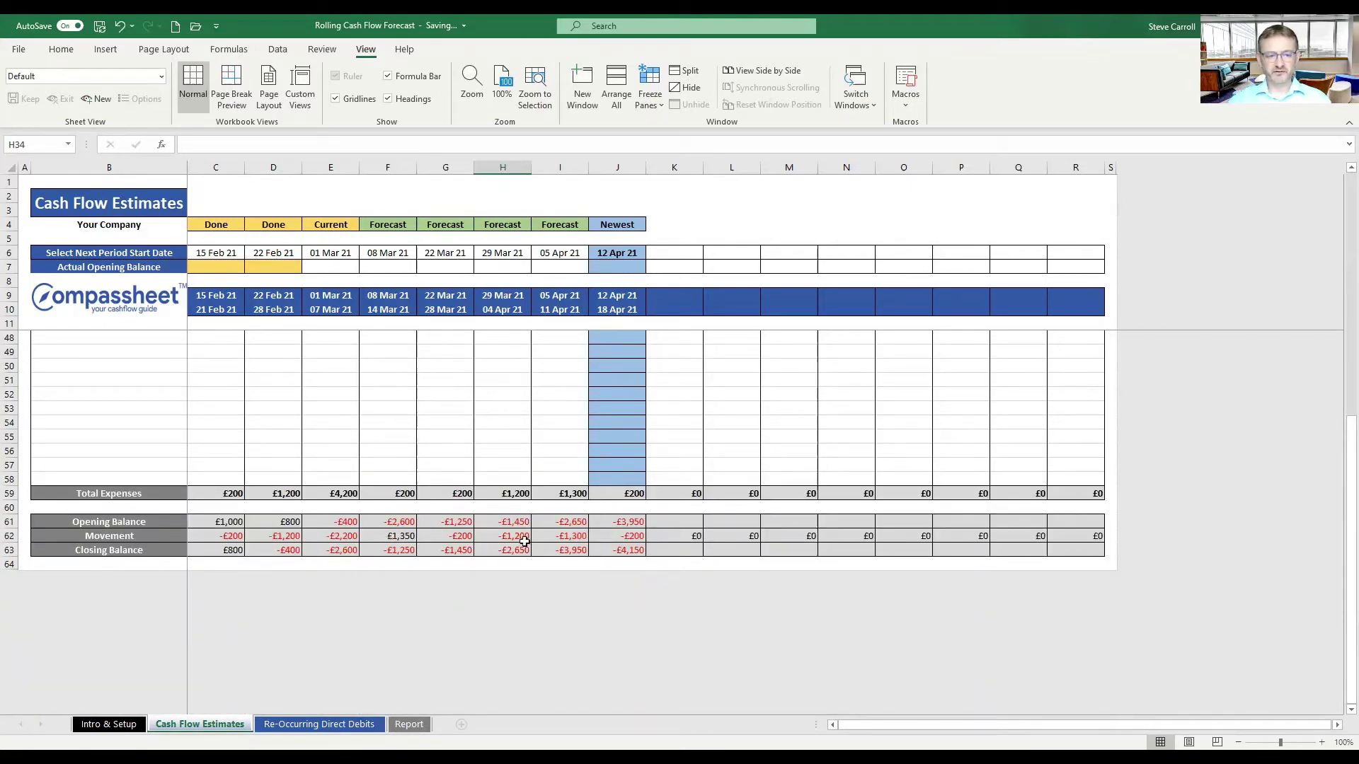
scroll(537, 544, "up", 5)
scroll(533, 543, "up", 7)
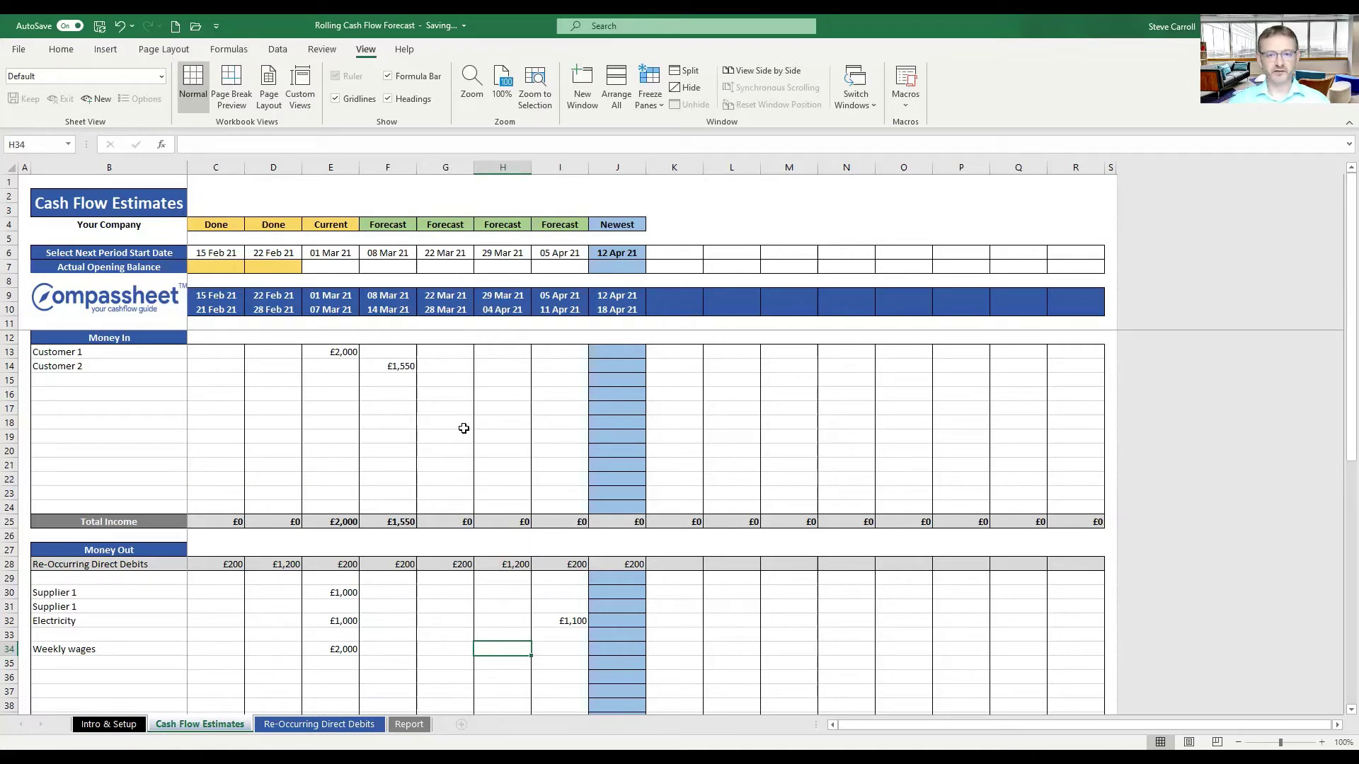
- Examine the opening balances, Forecast Incoming & Outgoing and Forecast Movement charts on the Report sheet
left_click(410, 725)
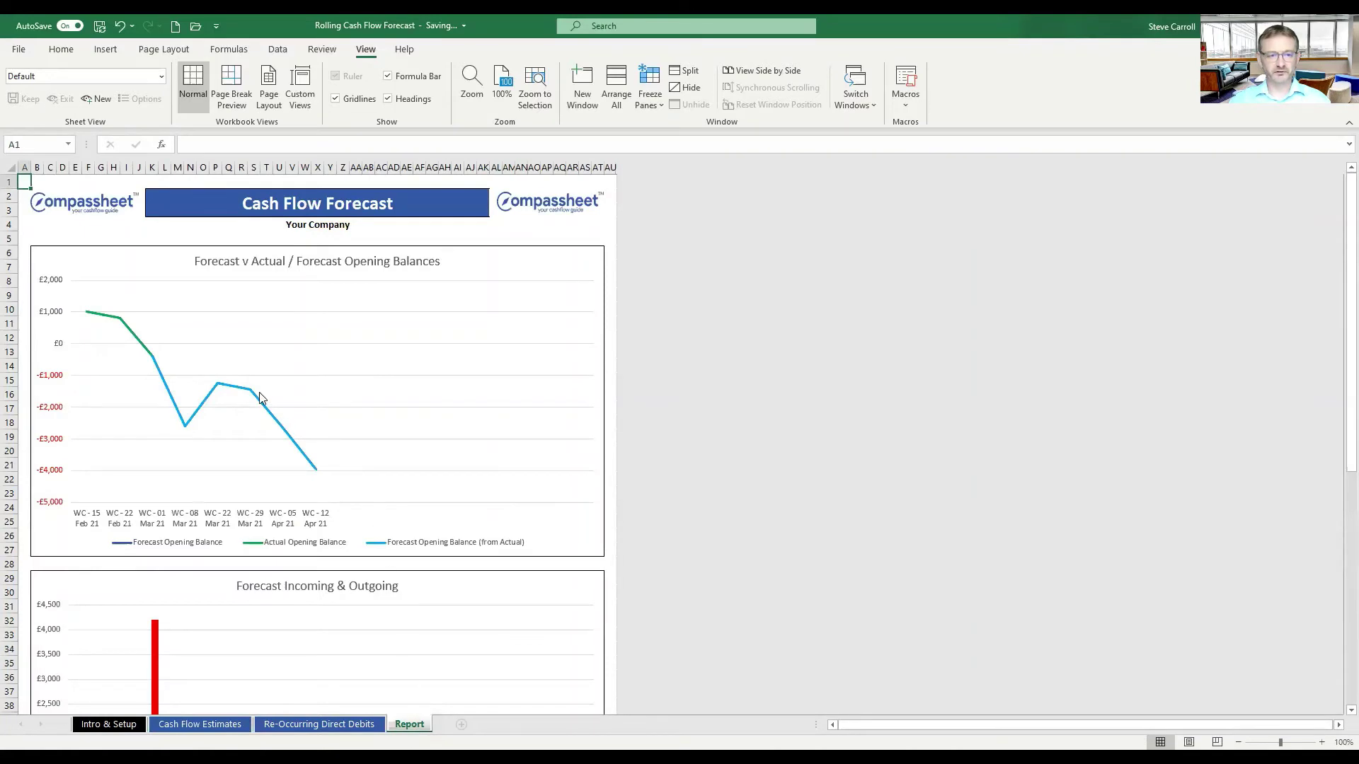
mouse_move(106, 321)
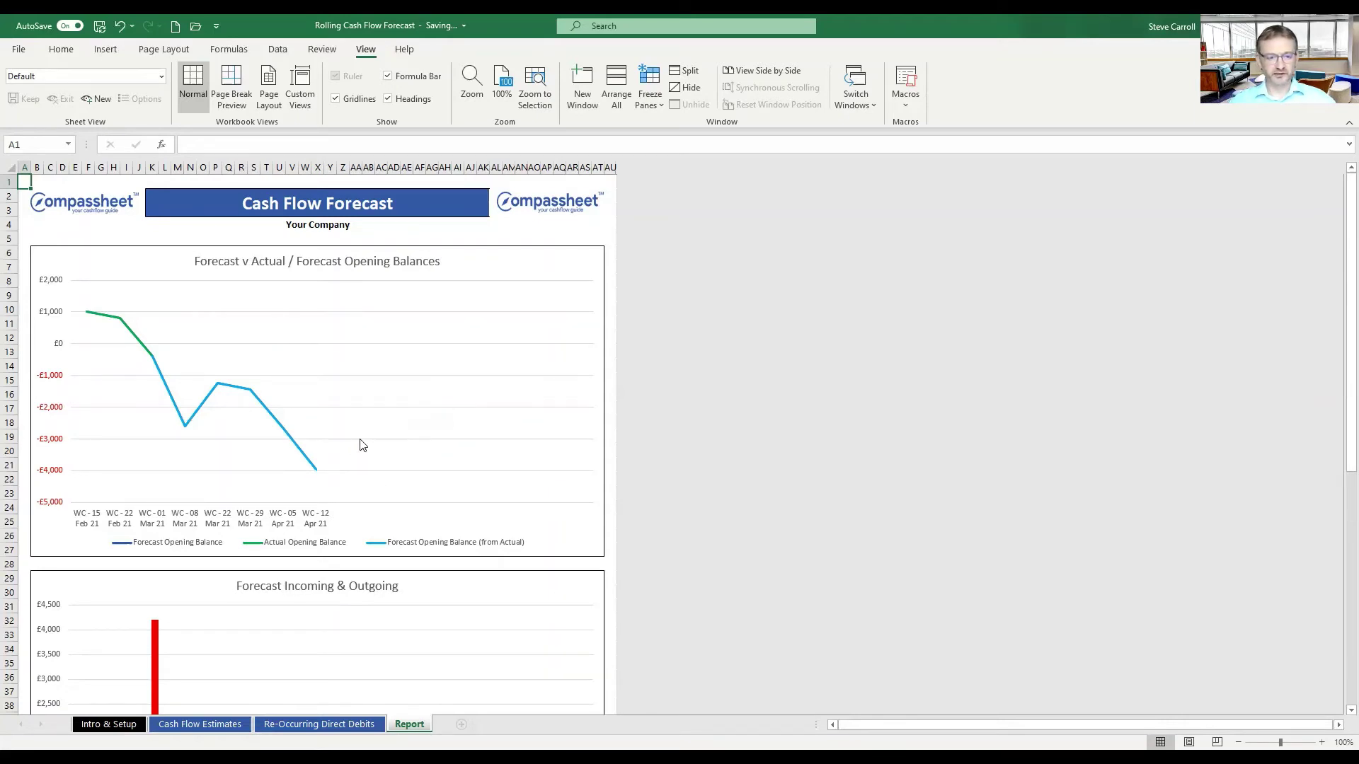
scroll(358, 446, "down", 5)
scroll(358, 447, "up", 4)
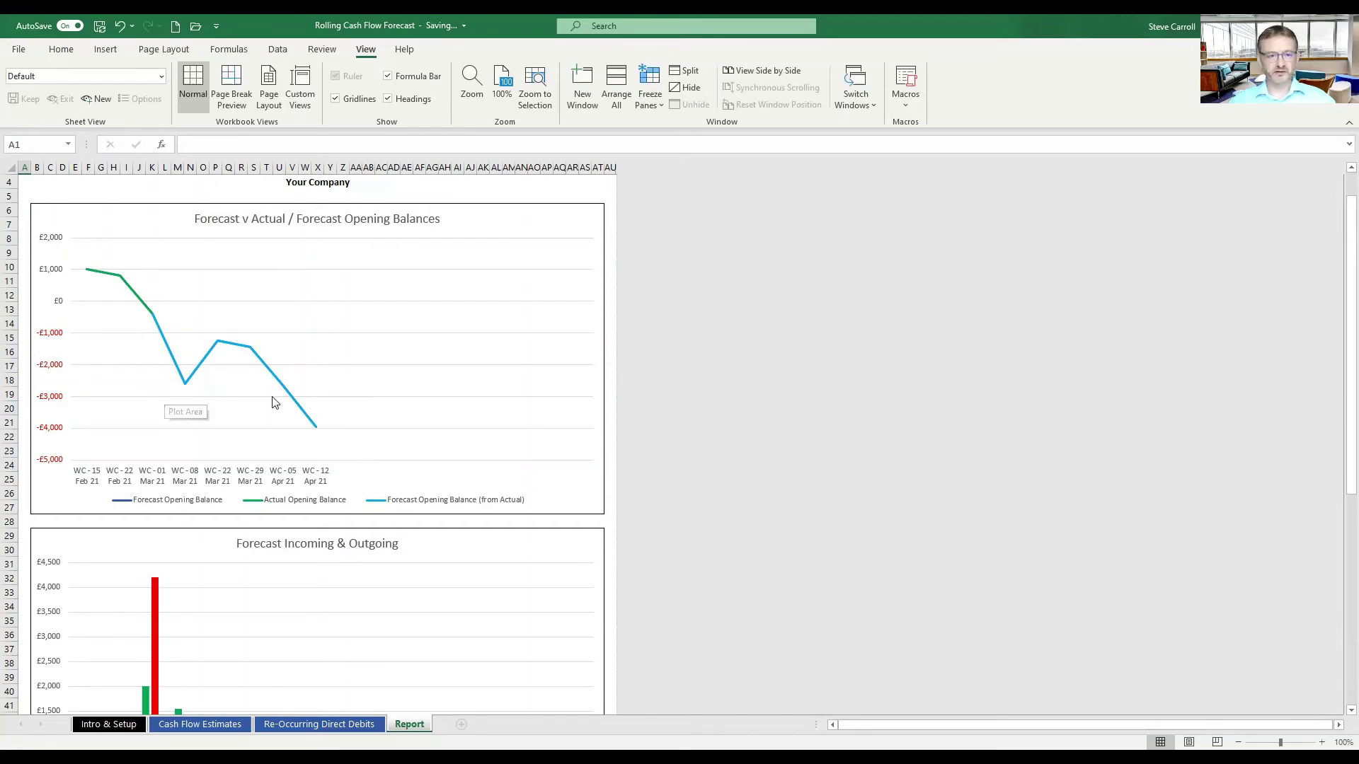
scroll(189, 482, "down", 6)
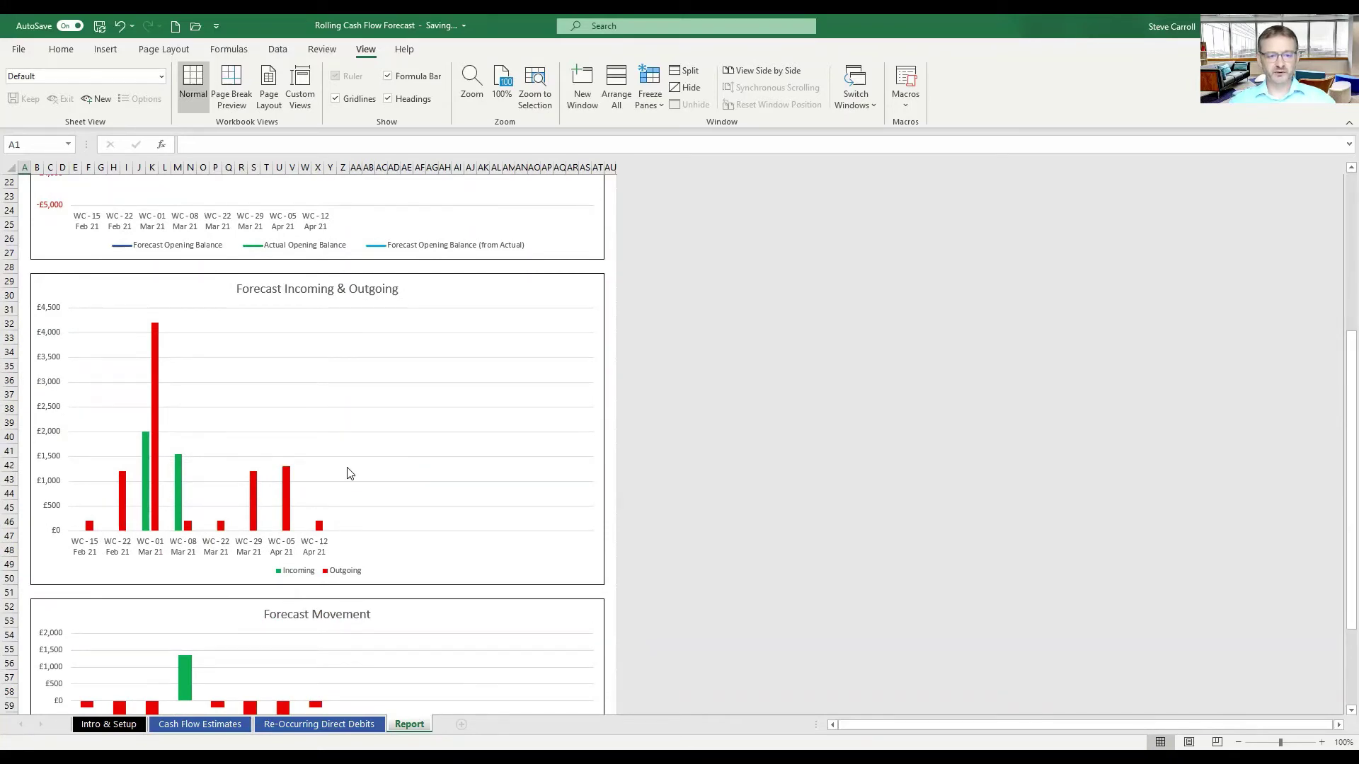
scroll(347, 470, "down", 4)
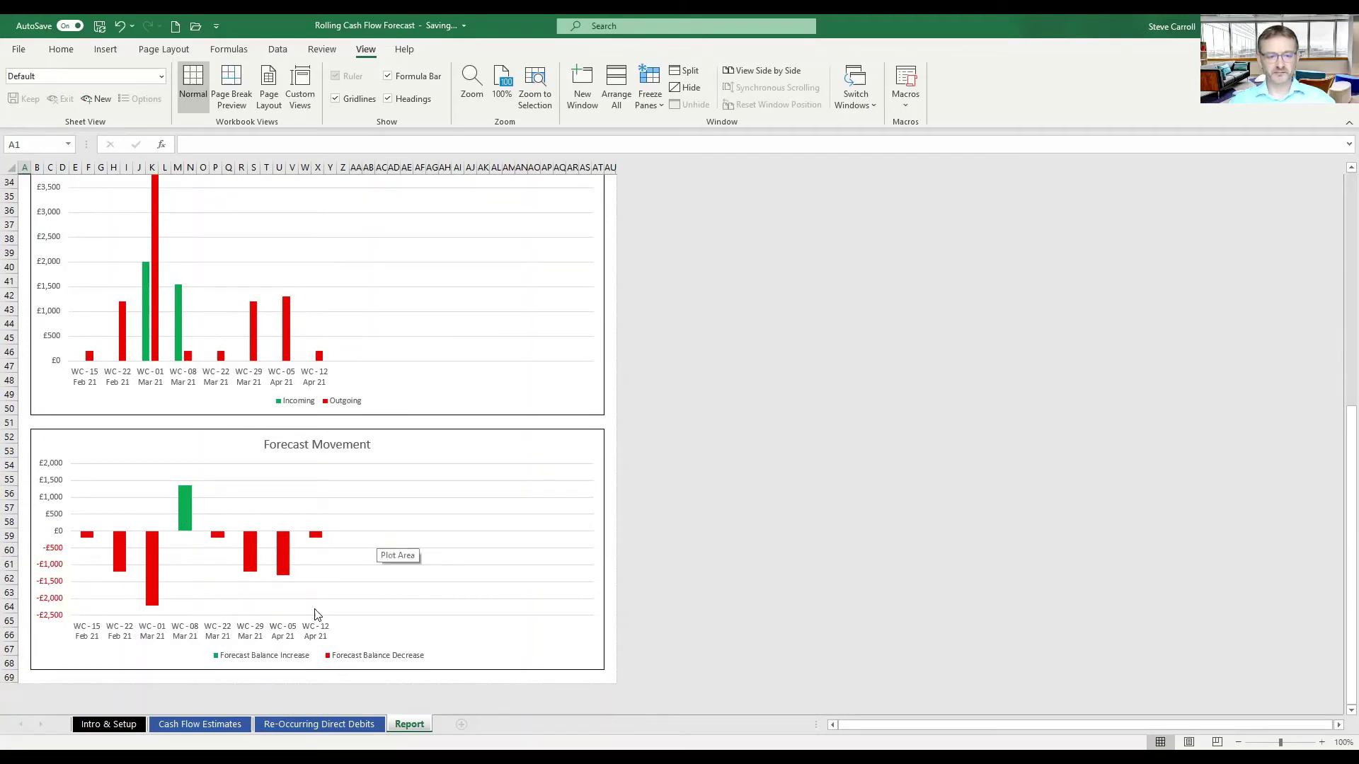
- Enter 10000 as Customer 2 income in the 29 Mar 21 period, cell H14 of the Cash Flow Estimates sheet
left_click(214, 725)
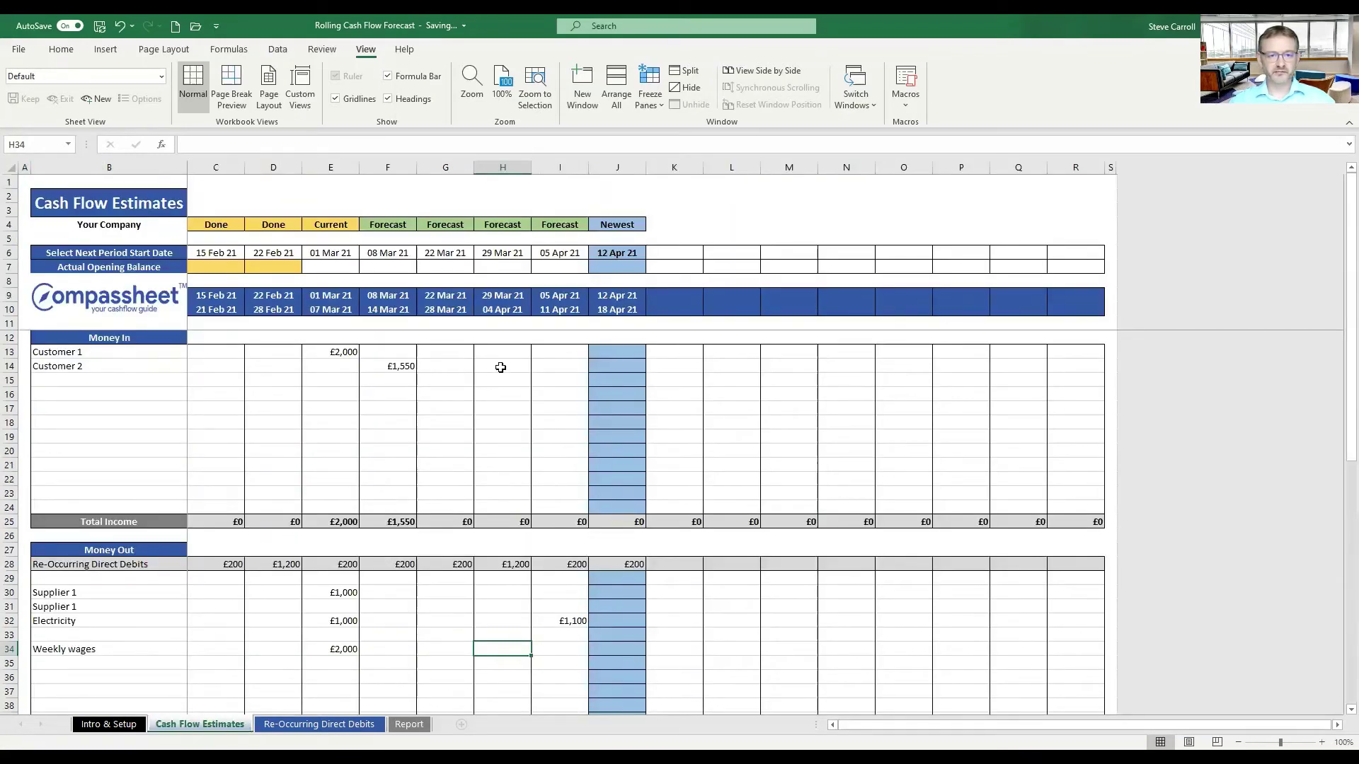
left_click(502, 366)
type("10000")
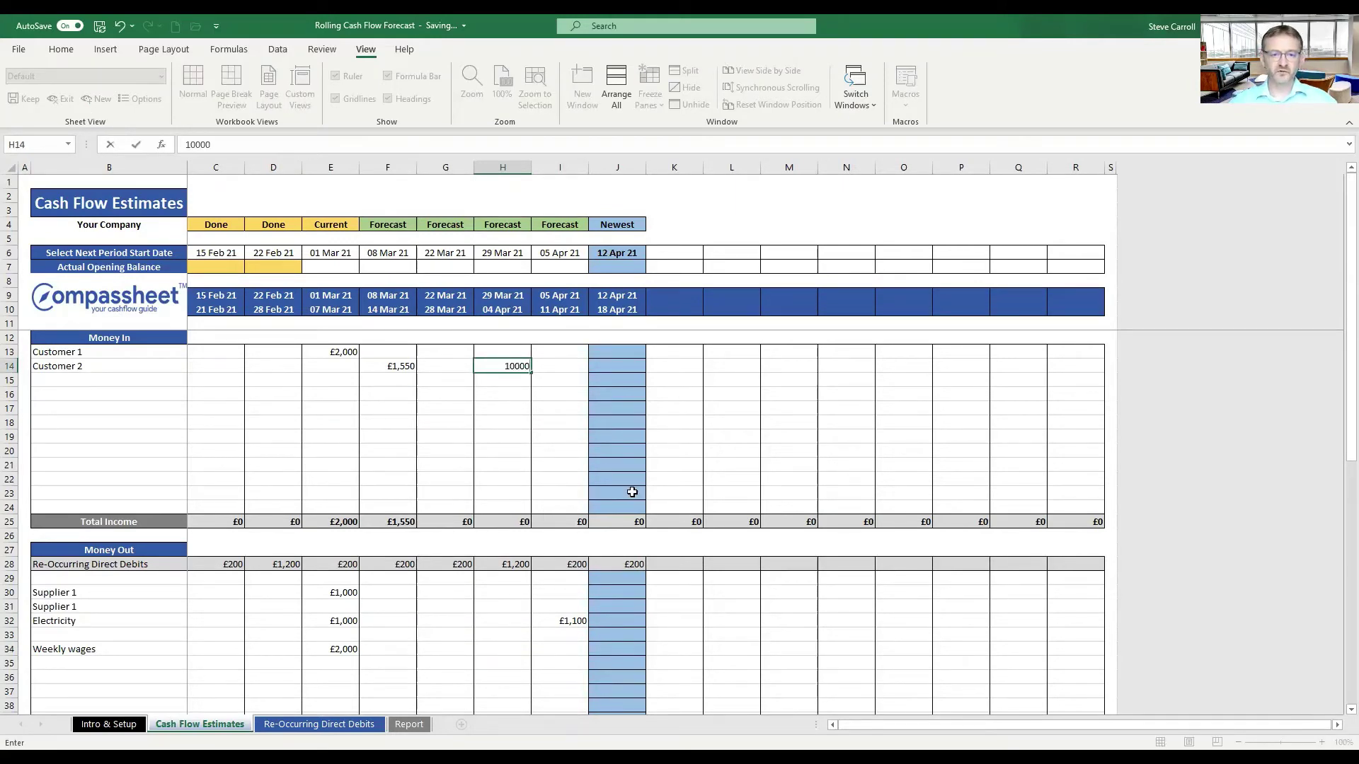
key("ctrl+Return")
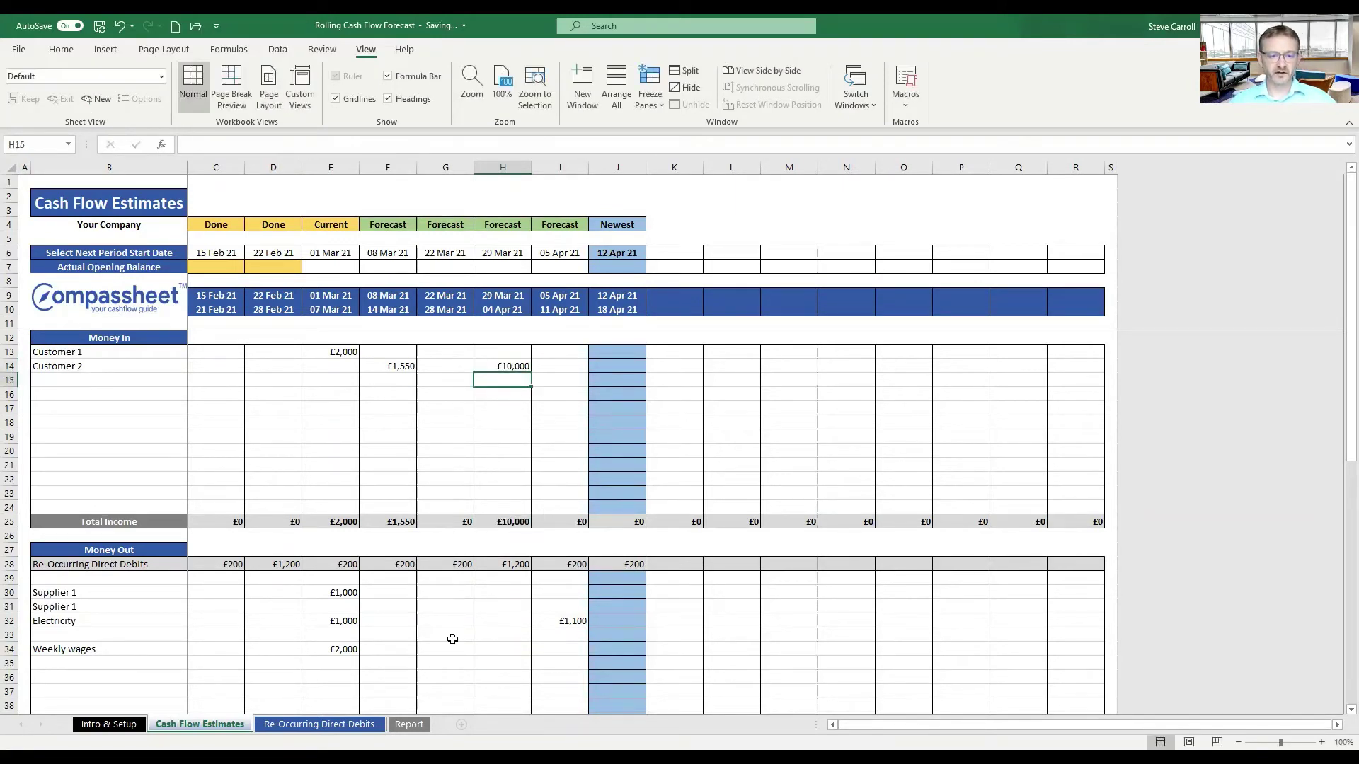
- Check how the Customer 2 income affects the Forecast Movement, Incoming & Outgoing and opening balances charts on the Report sheet
left_click(411, 723)
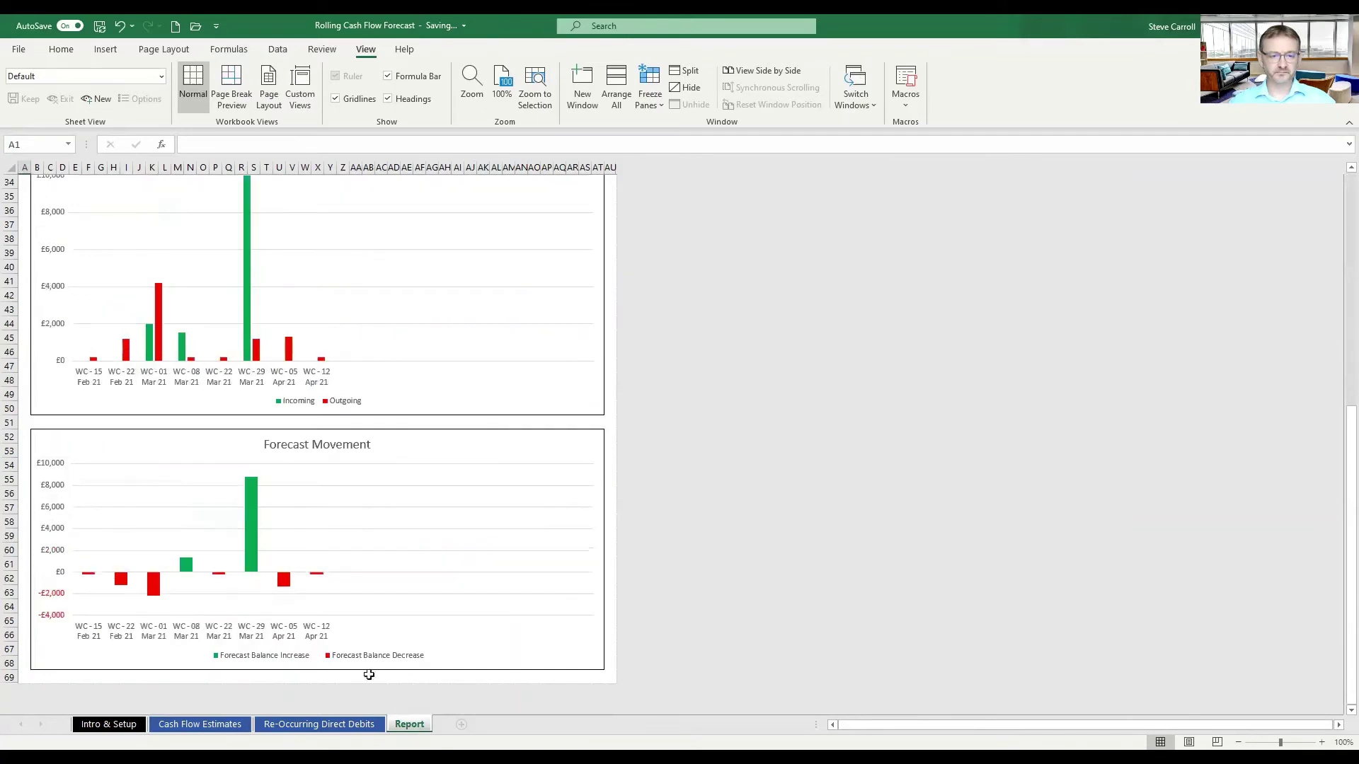
mouse_move(254, 522)
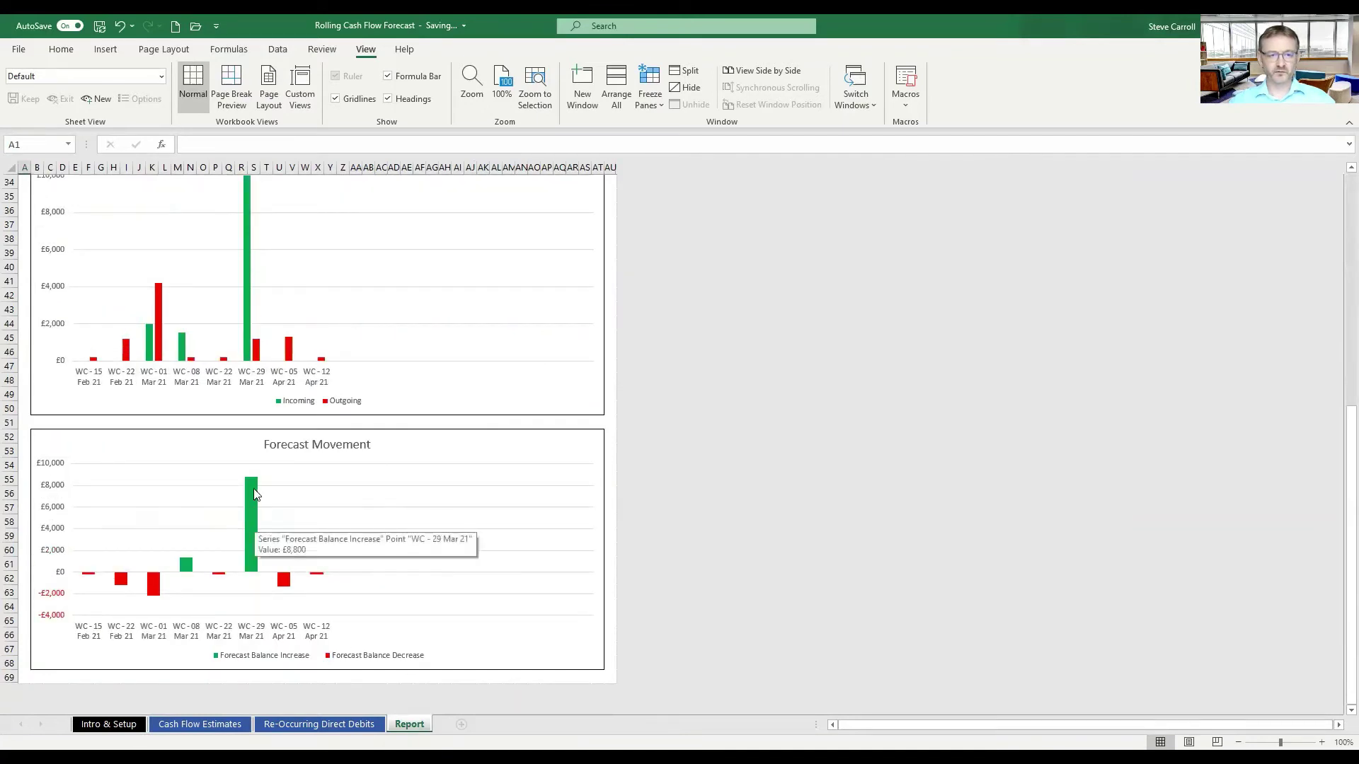
scroll(245, 416, "up", 3)
scroll(245, 416, "up", 4)
scroll(245, 422, "up", 3)
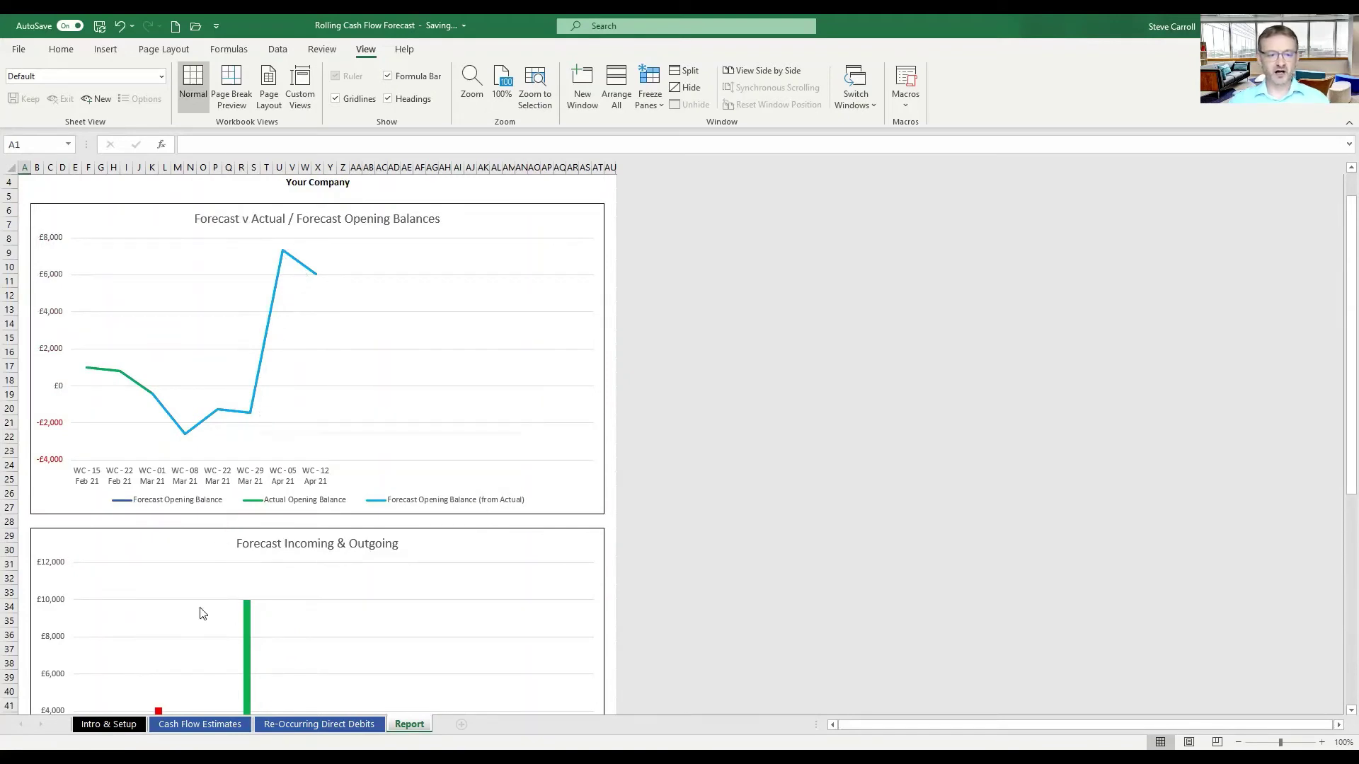
- Set Customer 2 income to 5000 in both the 29 Mar 21 and 05 Apr 21 periods, cells H14 and I14
left_click(199, 725)
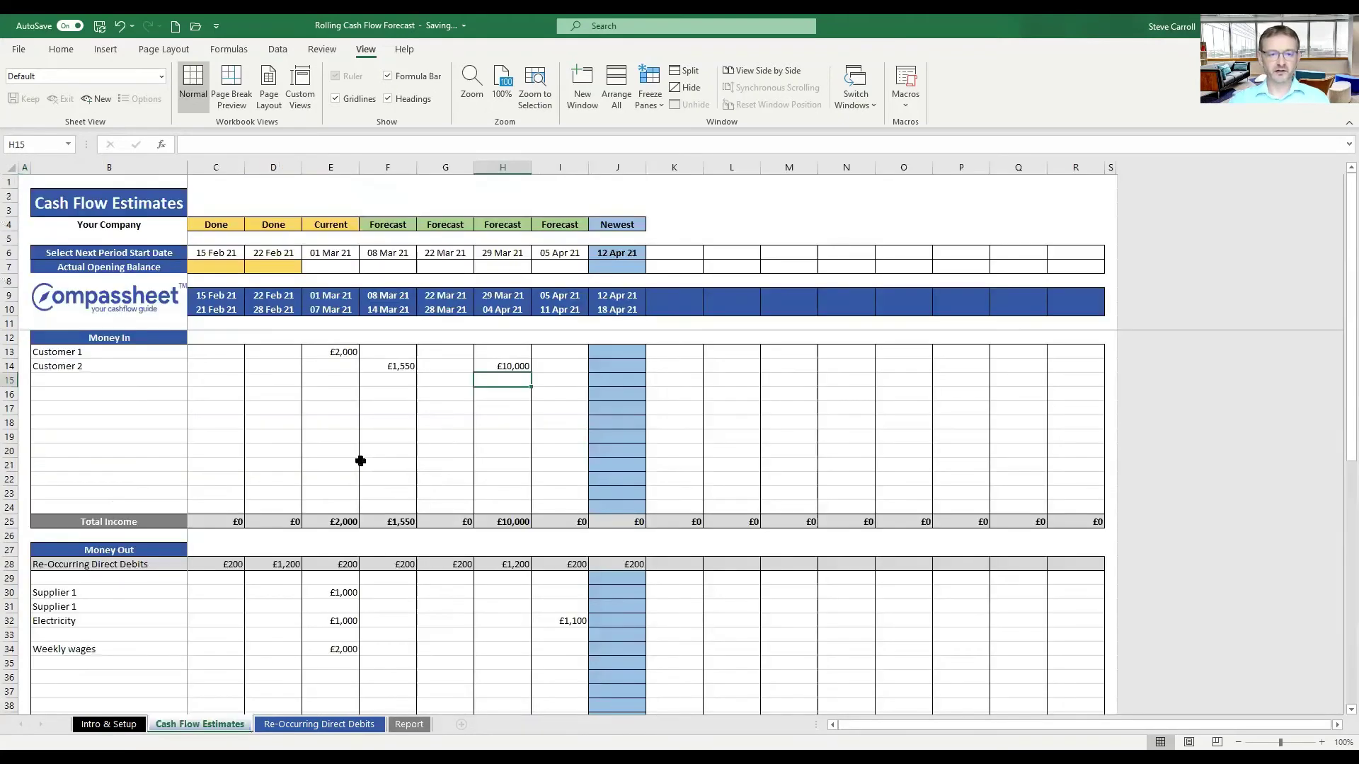
left_click(550, 365)
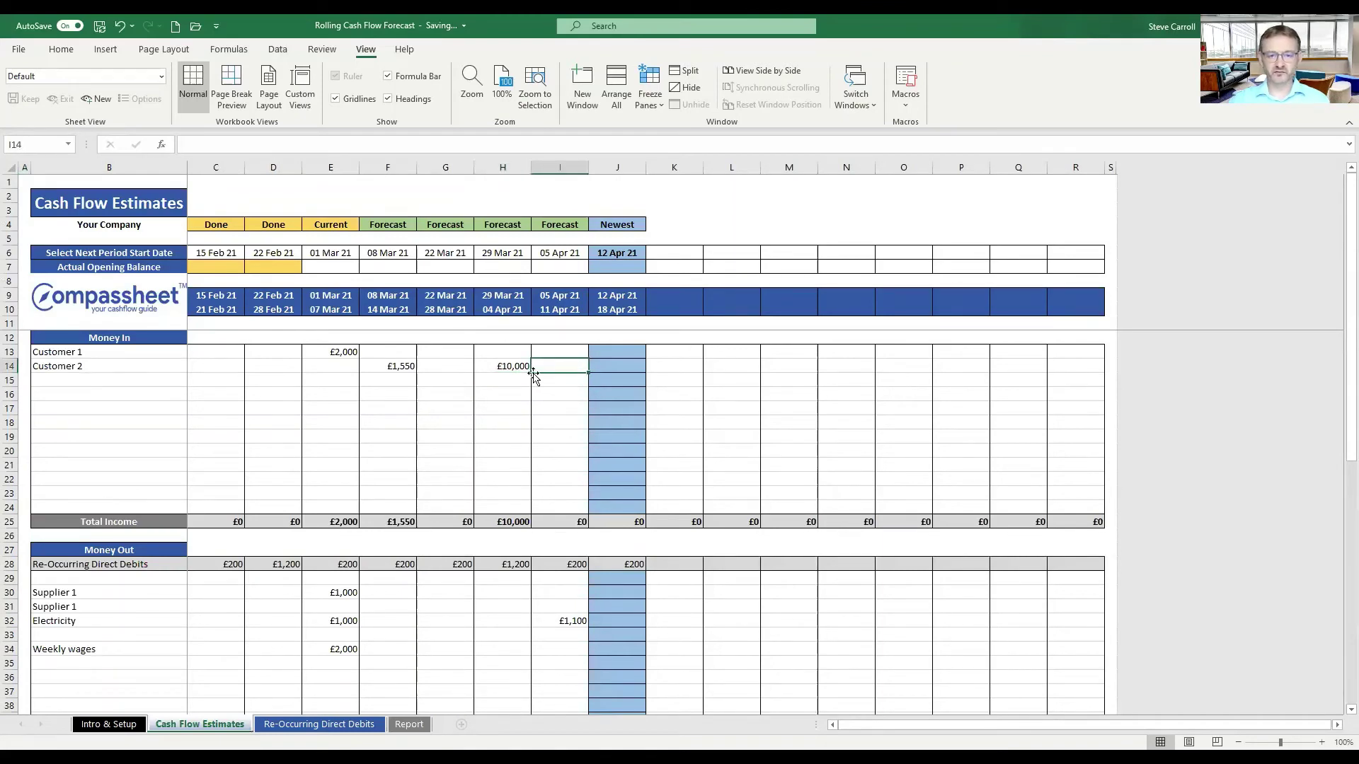
left_click(504, 368)
type("5000")
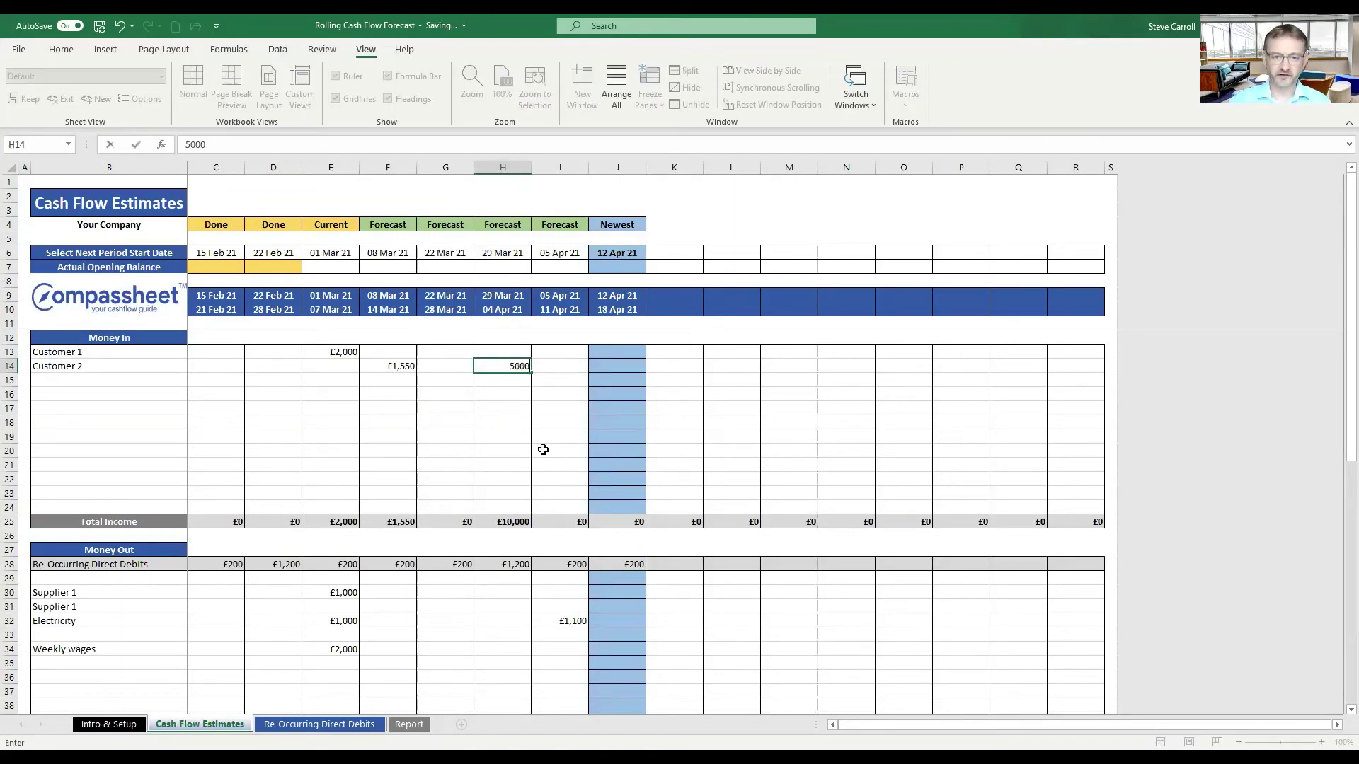
key("Tab")
type("5")
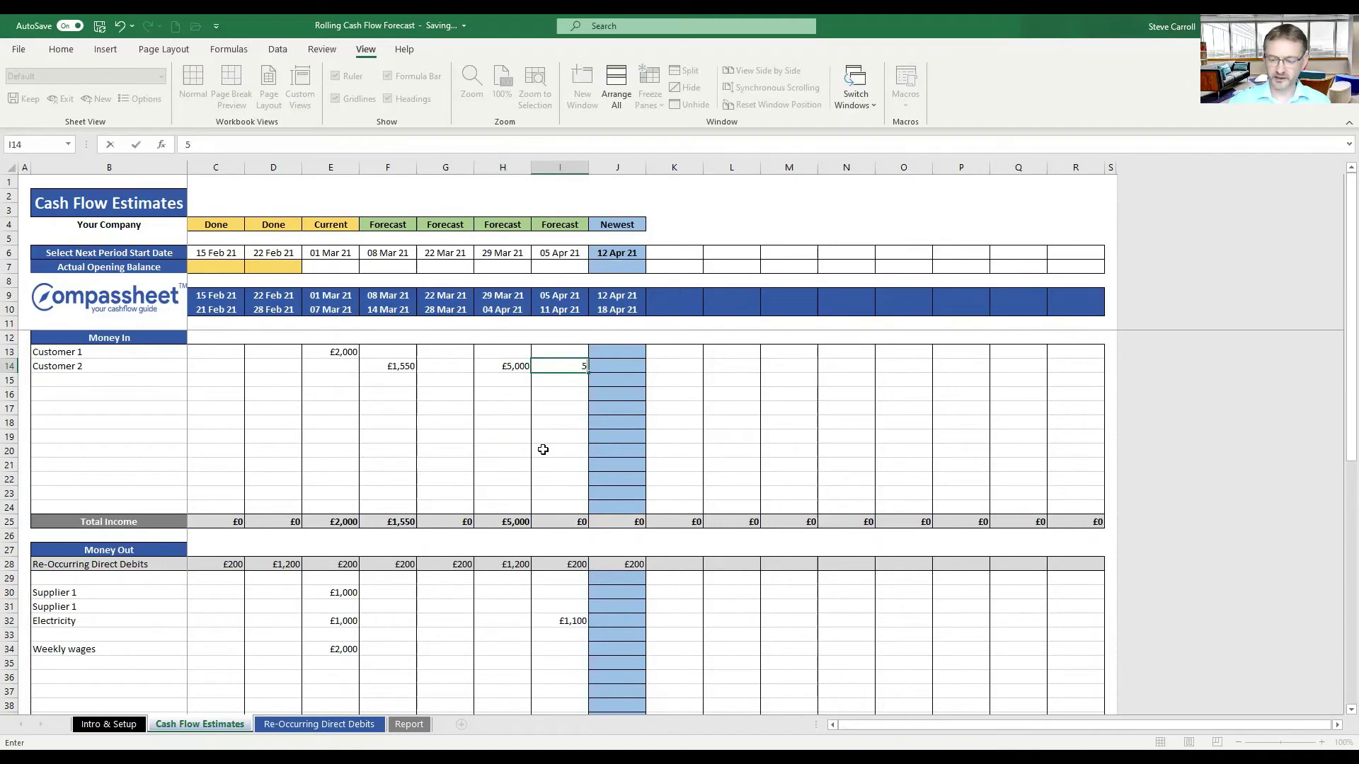
type(",000")
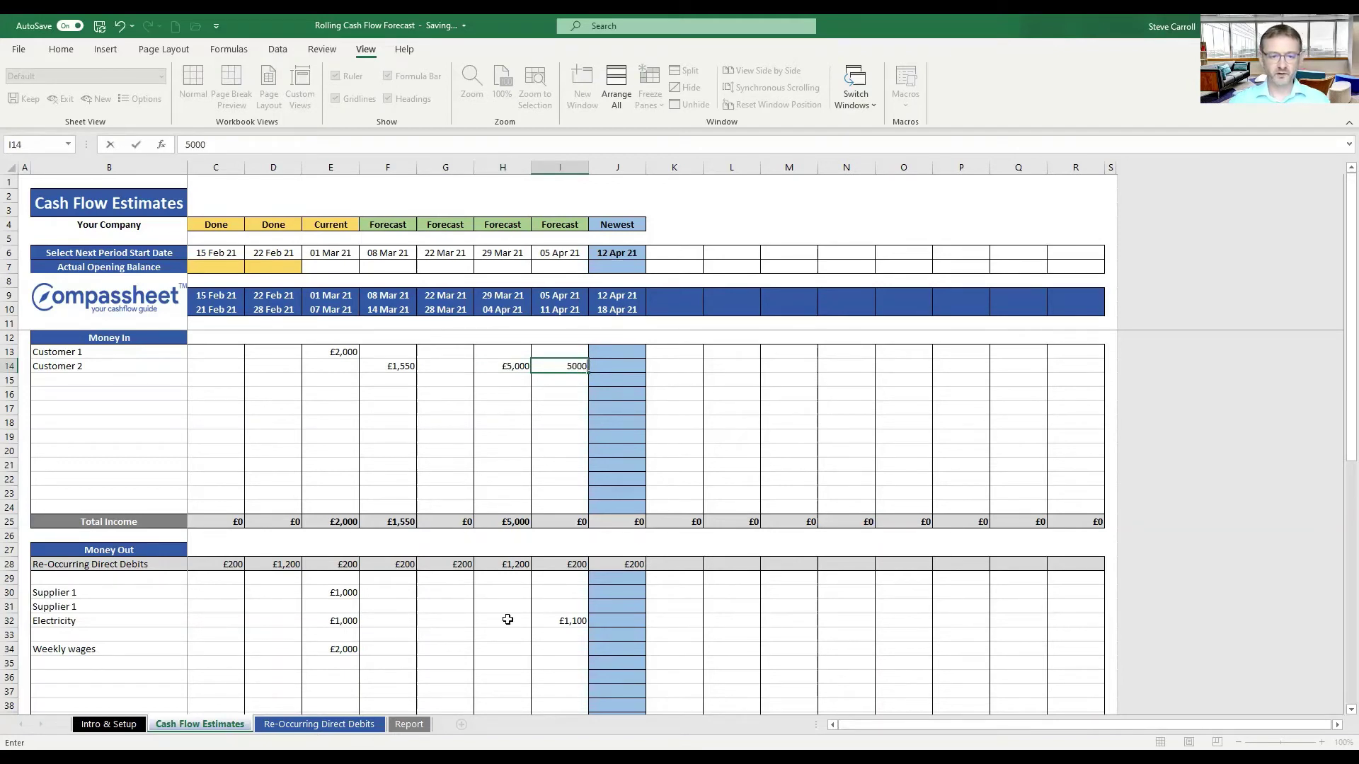
left_click(507, 620)
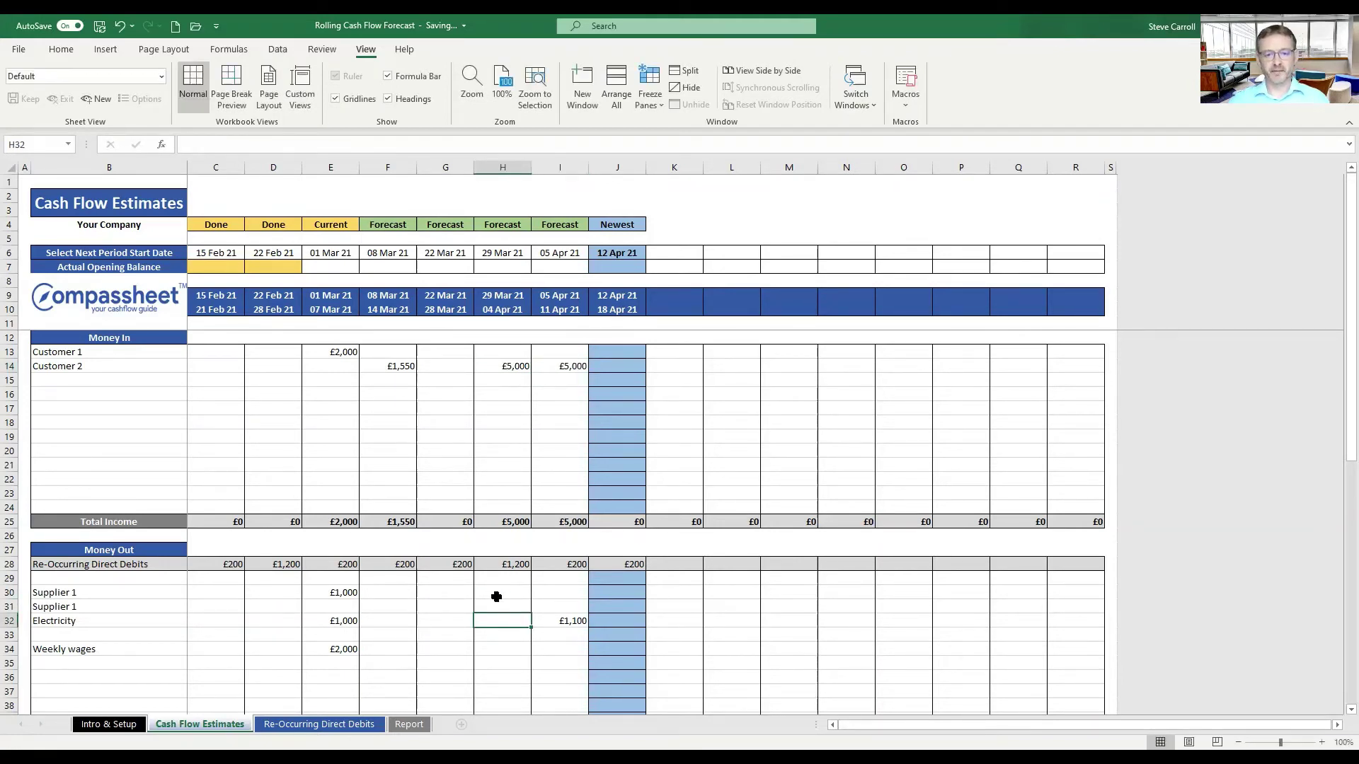
left_click(495, 594)
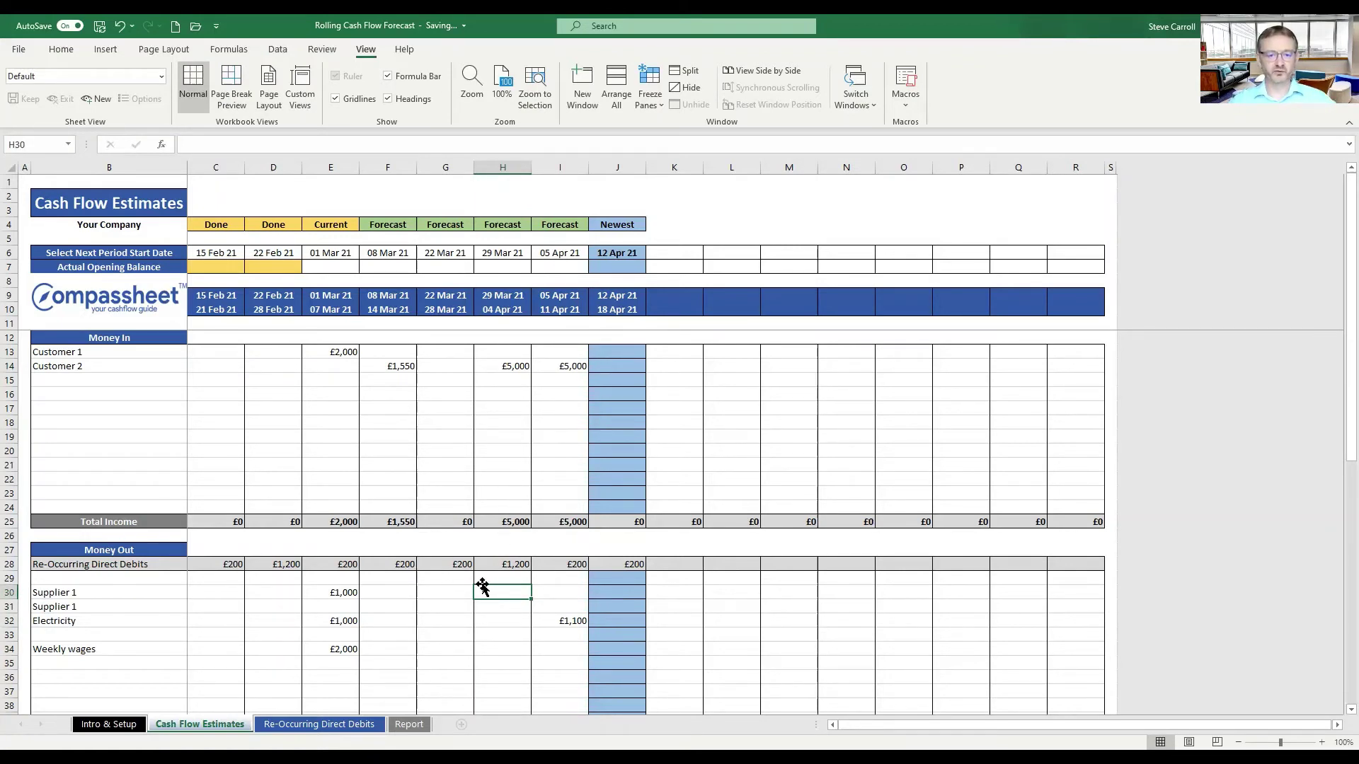
- Review the opening balances and Forecast Incoming & Outgoing charts on the Report sheet, and view the Intro & Setup sheet
left_click(401, 727)
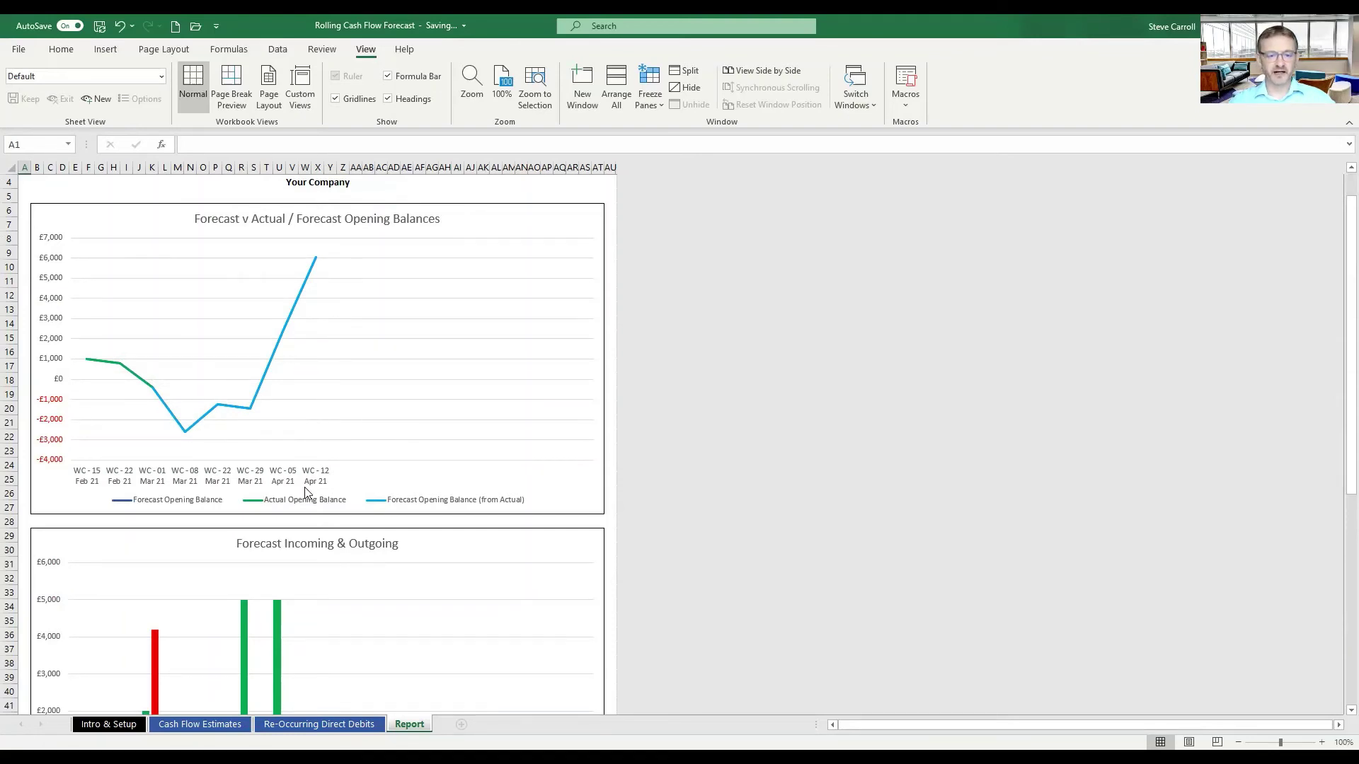
scroll(308, 510, "down", 3)
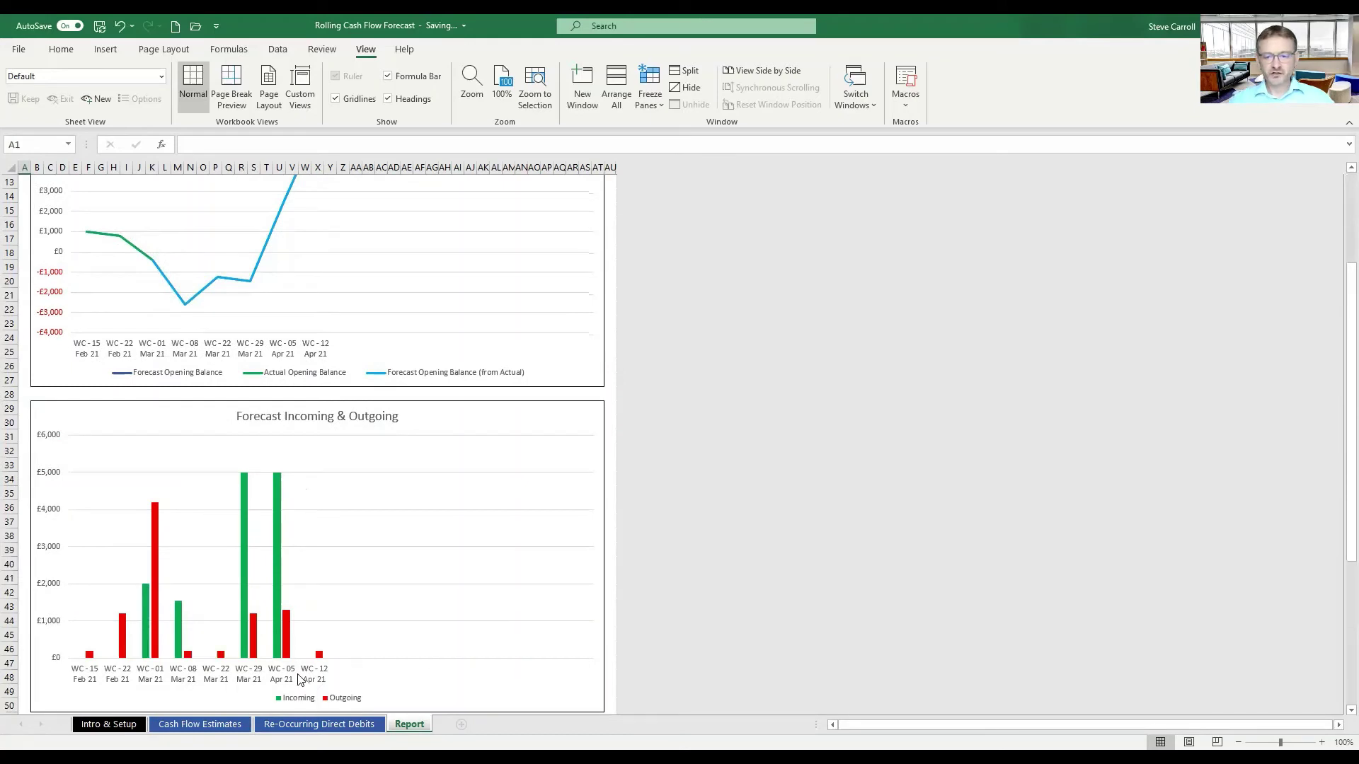
left_click(200, 724)
left_click(109, 724)
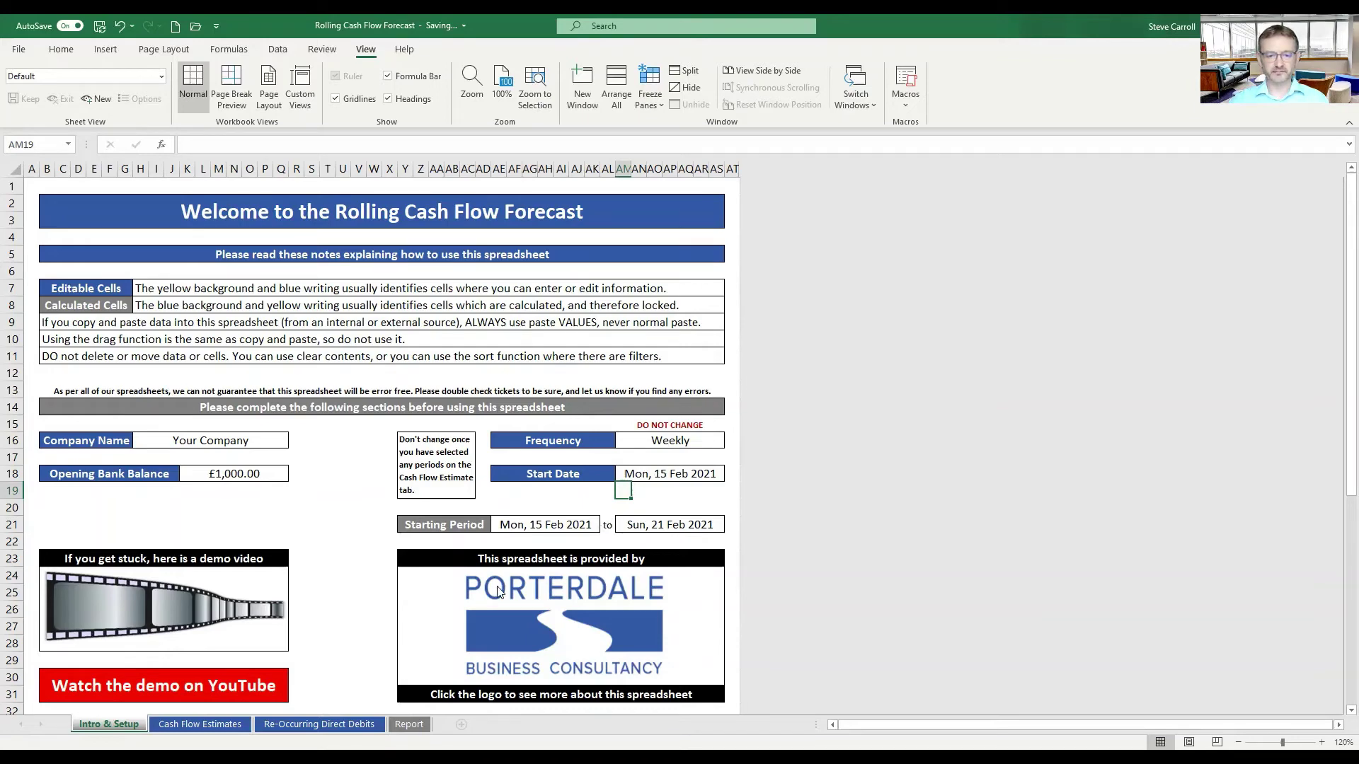
- Add the next two period start dates on the Cash Flow Estimates sheet, 19/04/2021 in K6 and 26/04/2021 in L6
left_click(224, 726)
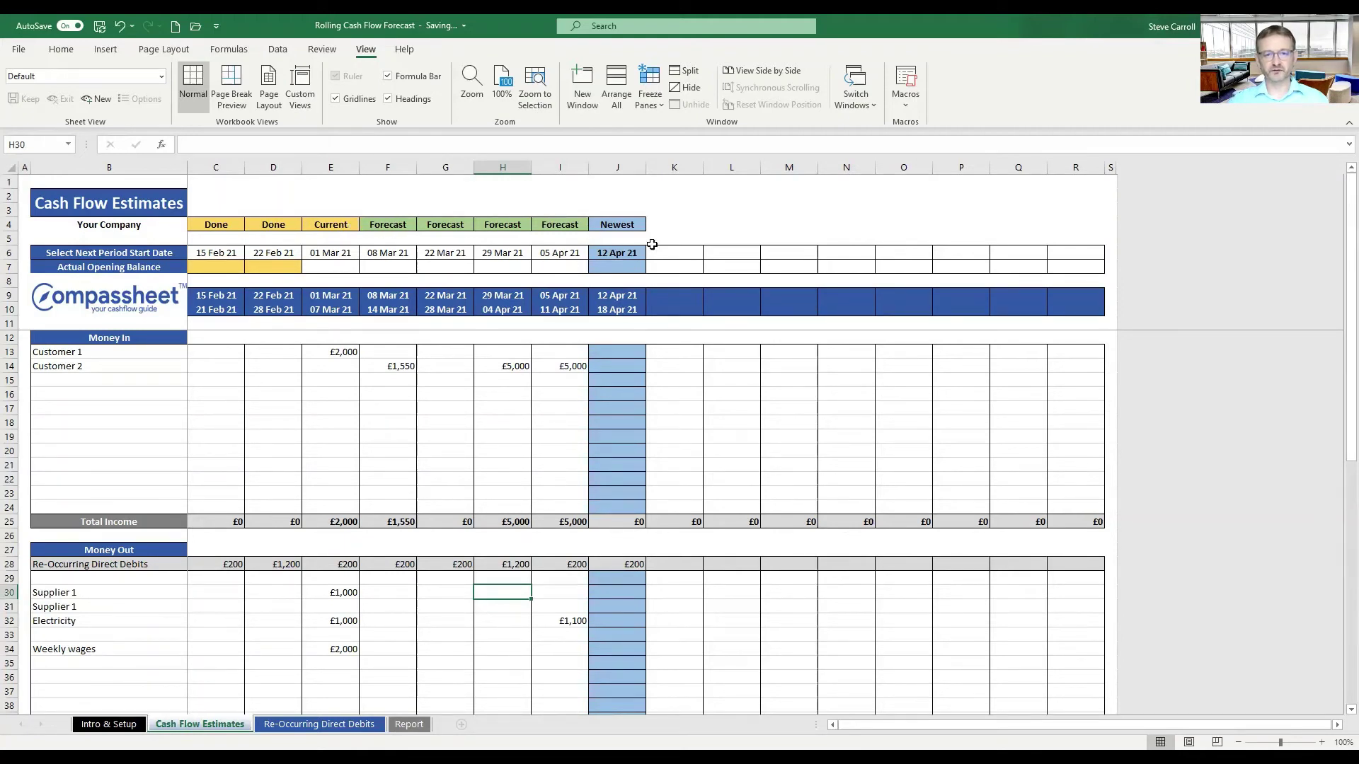
left_click(673, 255)
left_click(709, 253)
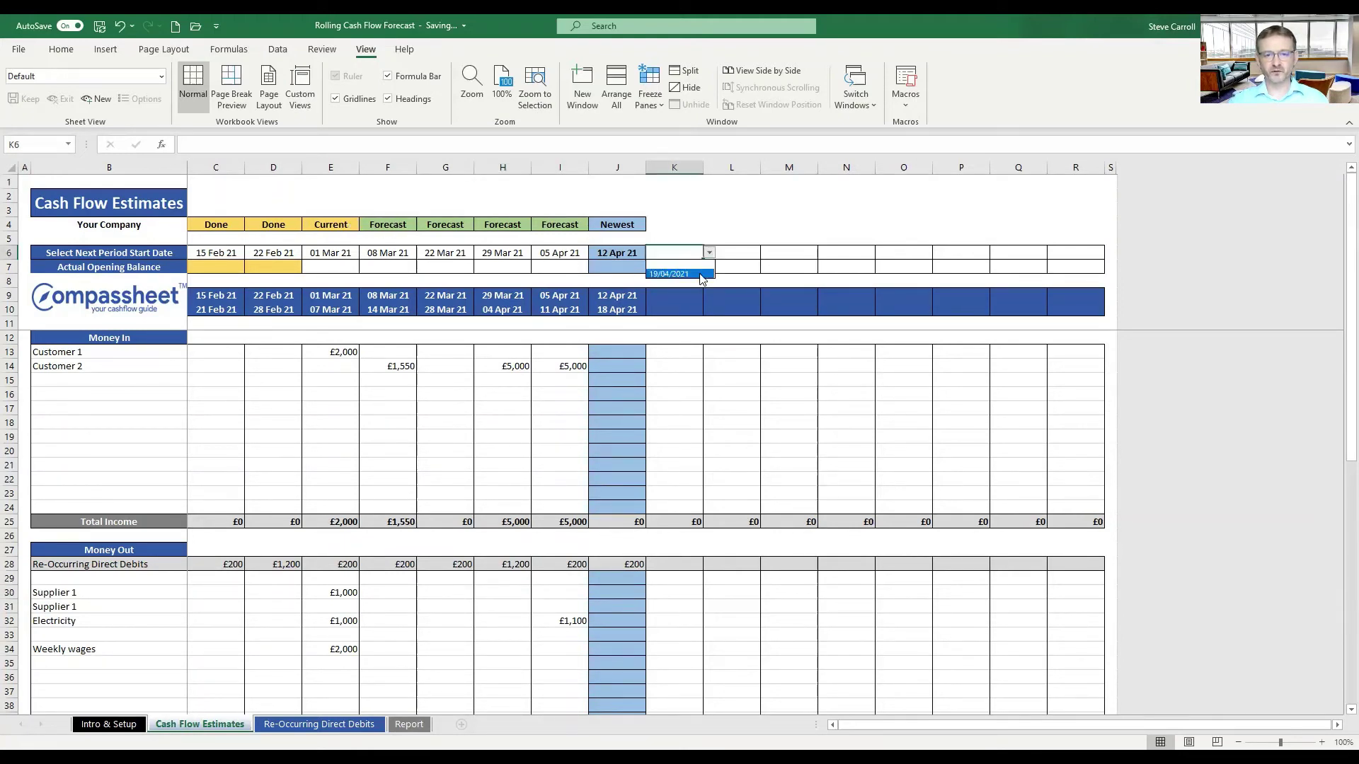
left_click(701, 272)
left_click(743, 254)
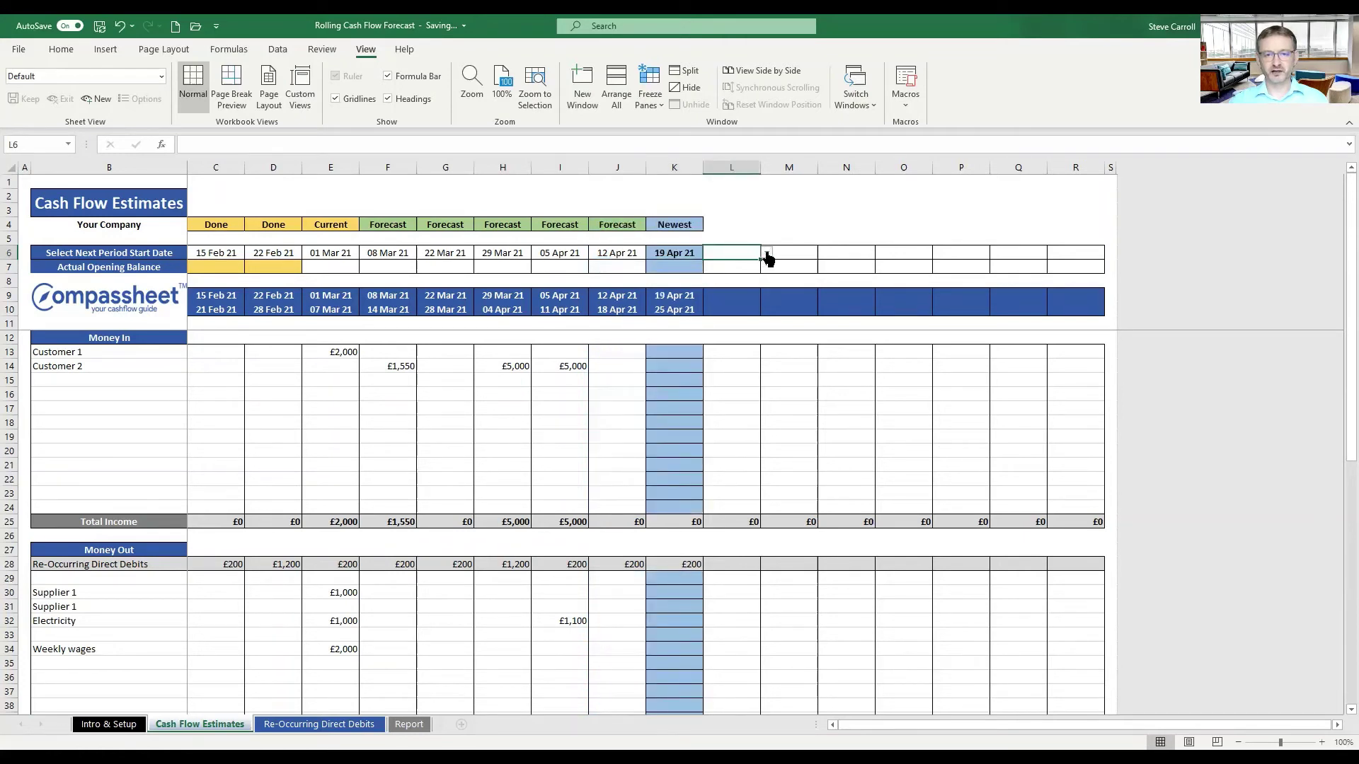
left_click(766, 253)
left_click(756, 274)
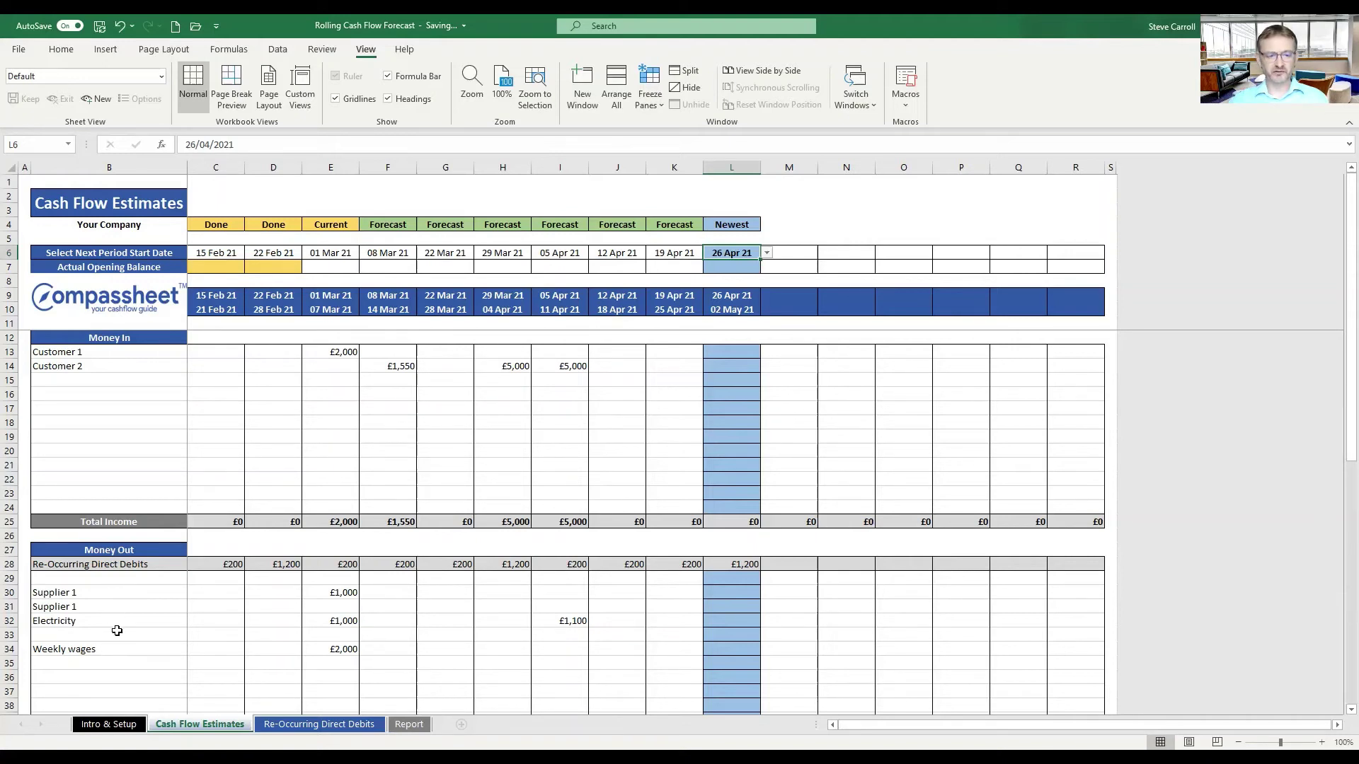
- Add a Rates expense line under Weekly wages in the Money Out section, cell B35
scroll(116, 631, "down", 2)
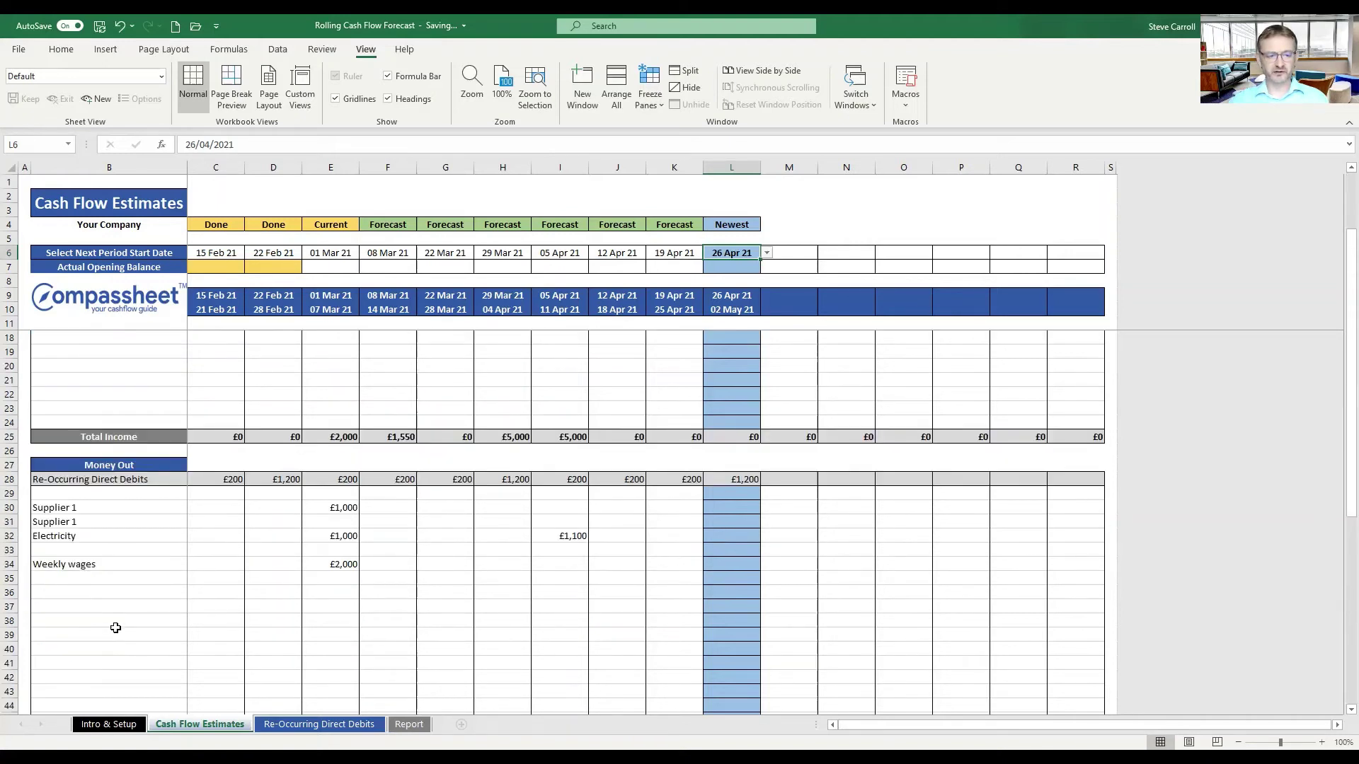
left_click(111, 578)
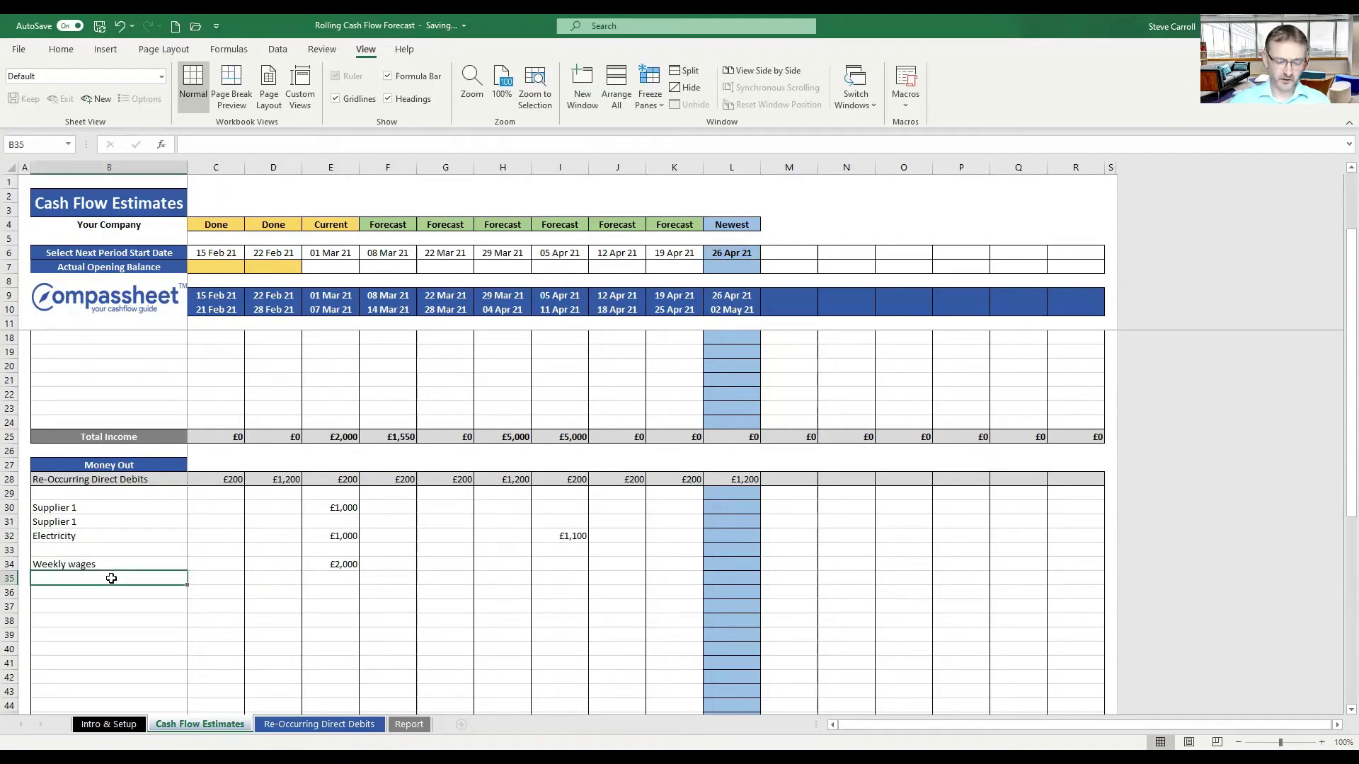
type("Ra")
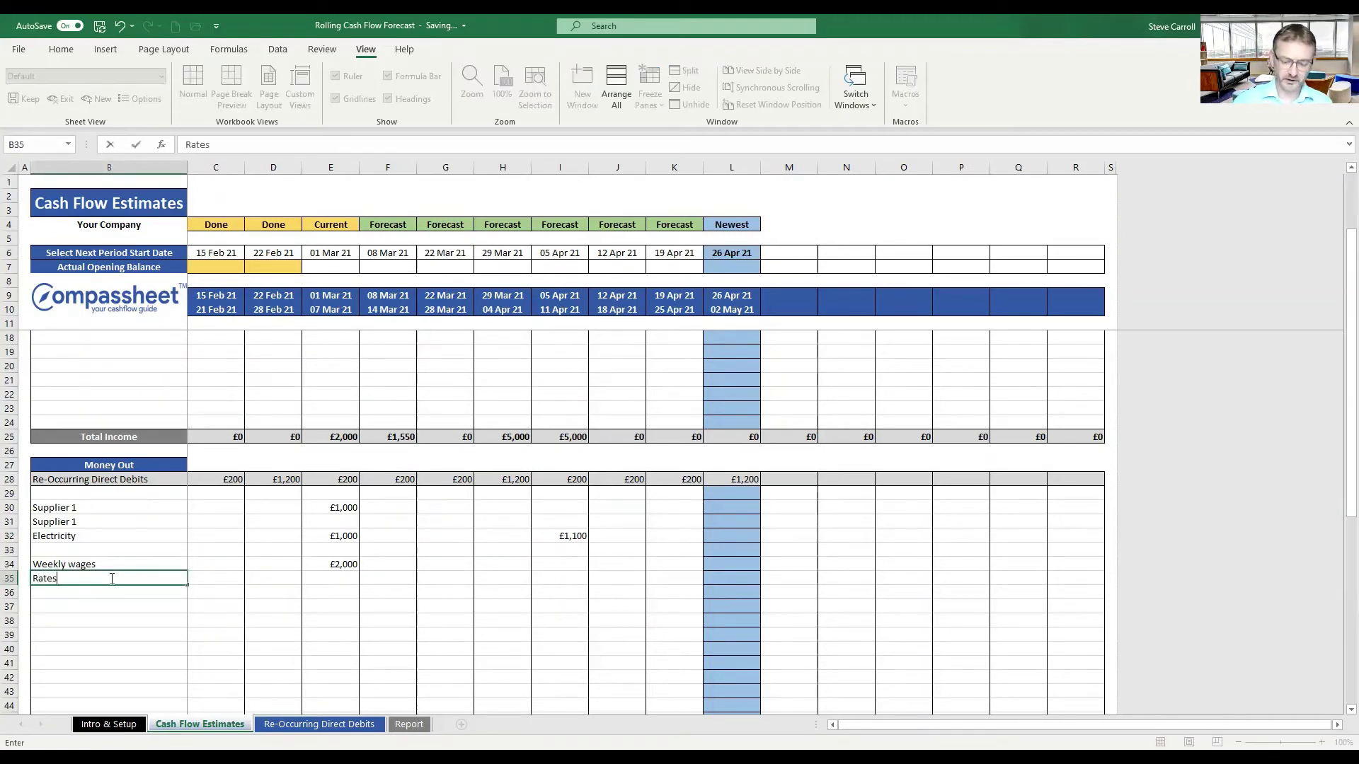
type("tes")
key("Return")
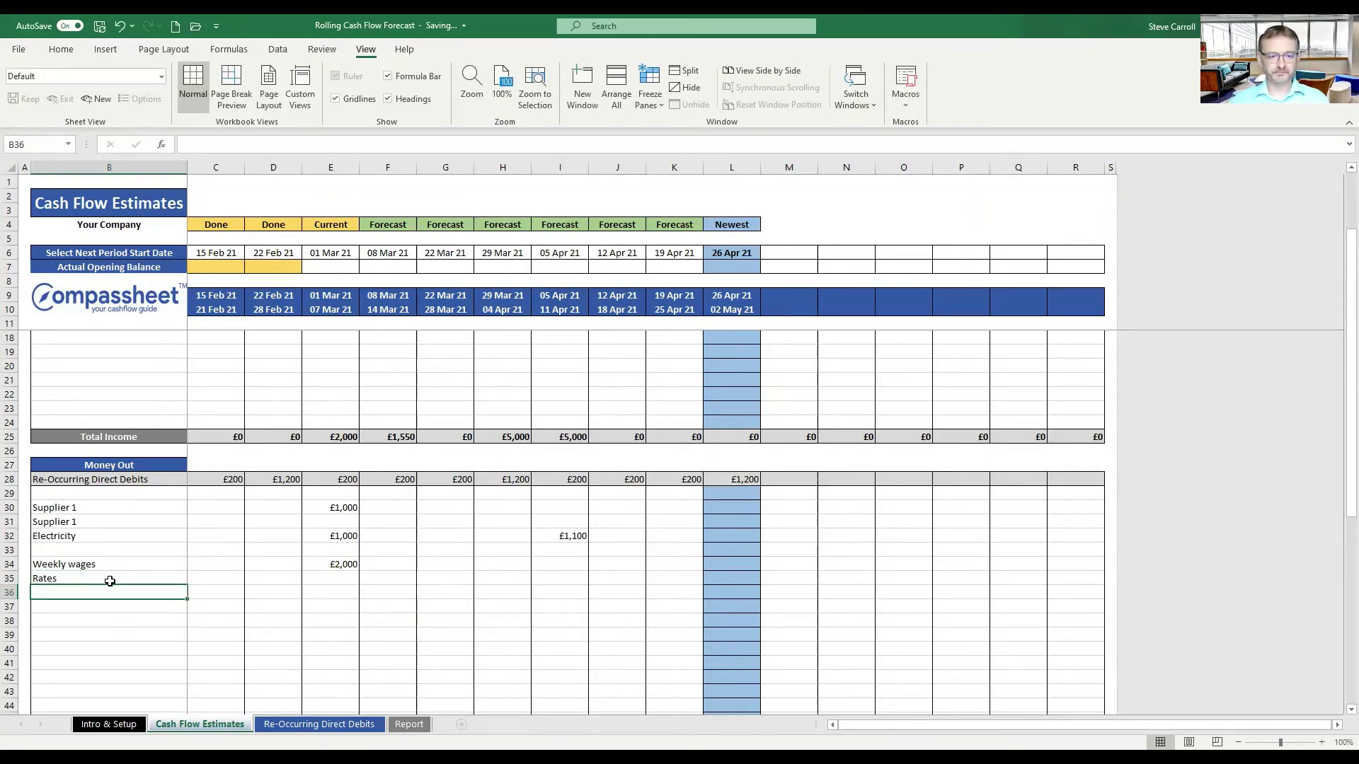
- Review the total expenses and balances on Cash Flow Estimates, the entries on Re-Occurring Direct Debits, and the Report sheet
scroll(109, 581, "down", 1)
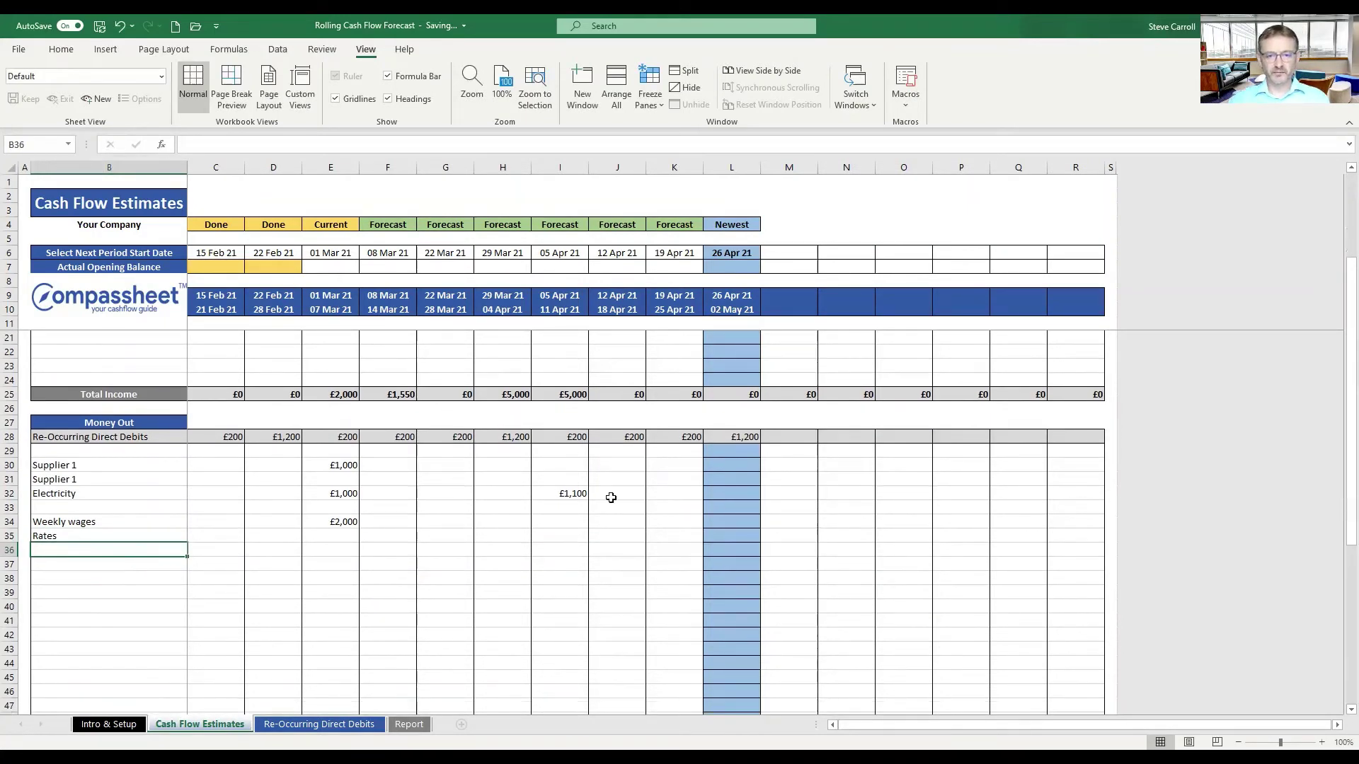
scroll(562, 501, "down", 6)
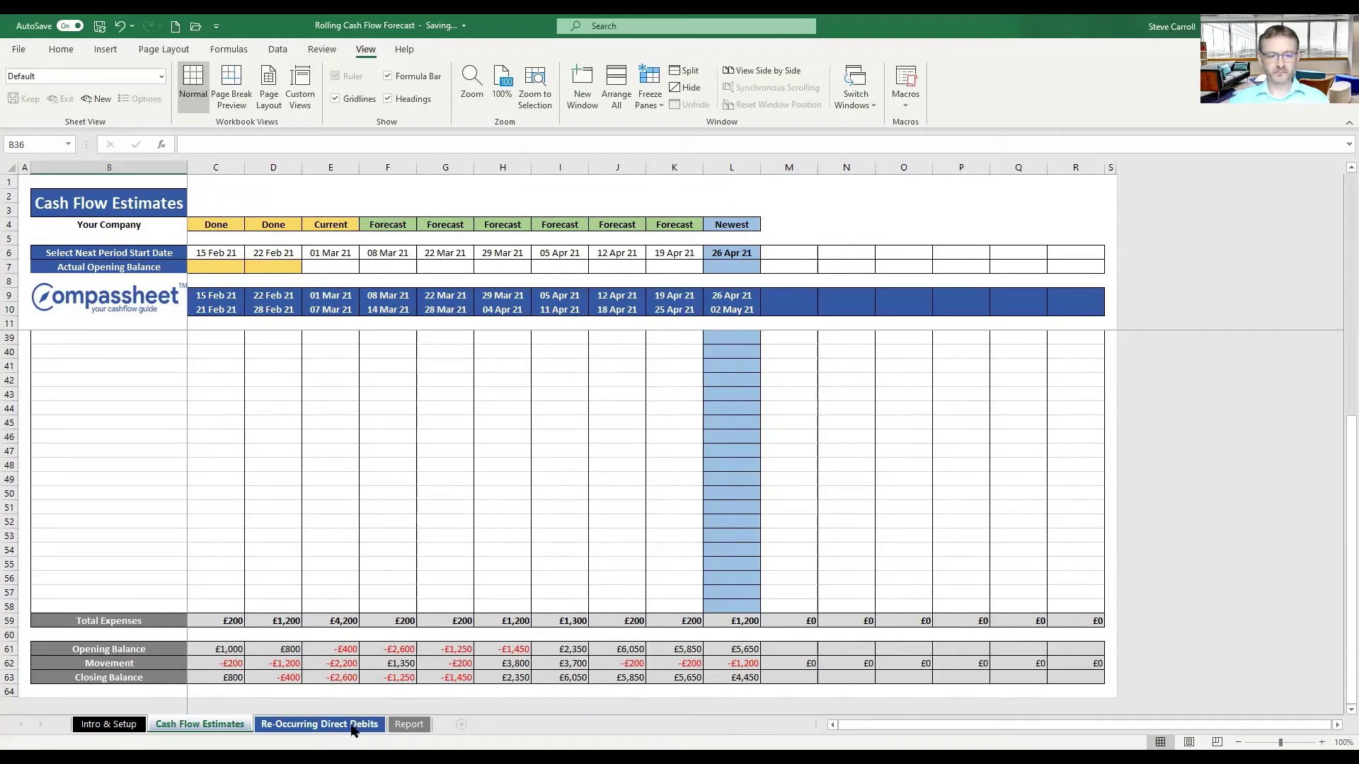
left_click(356, 729)
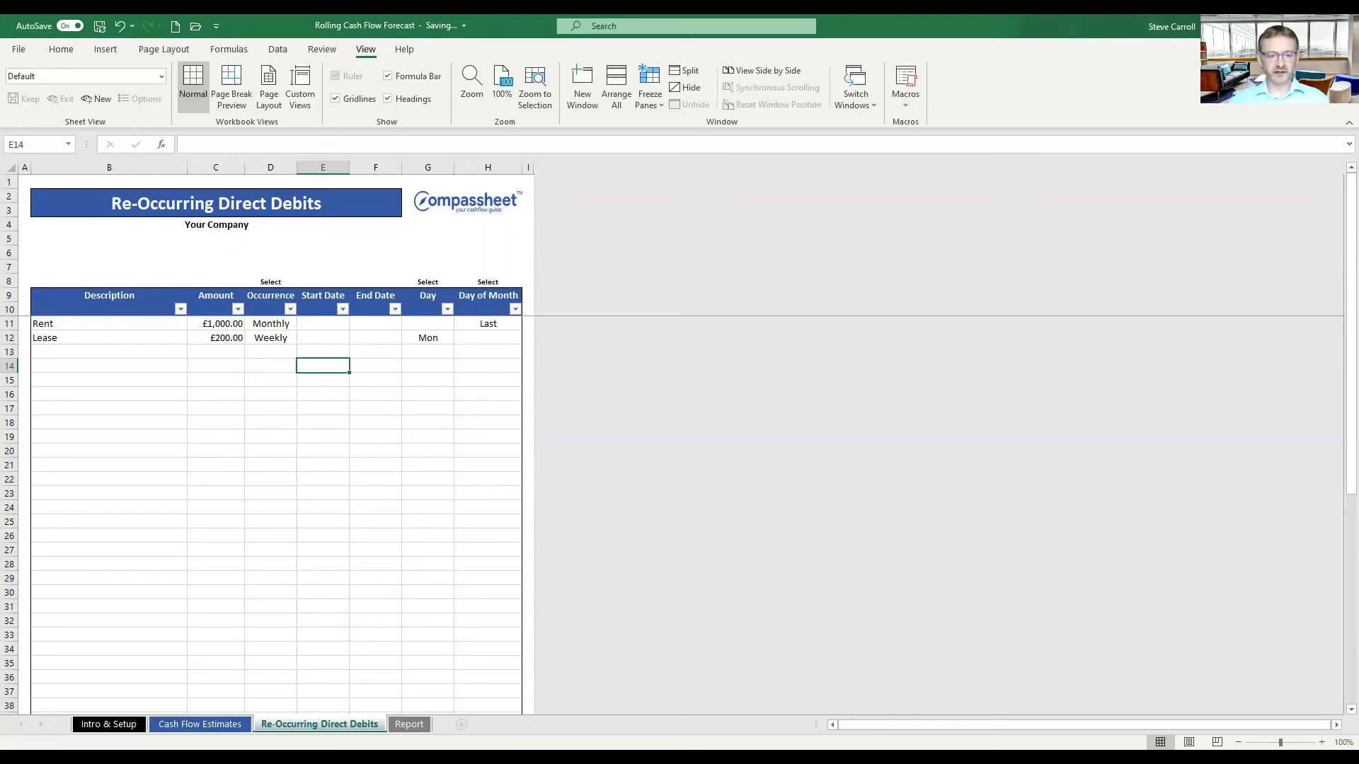
left_click(213, 724)
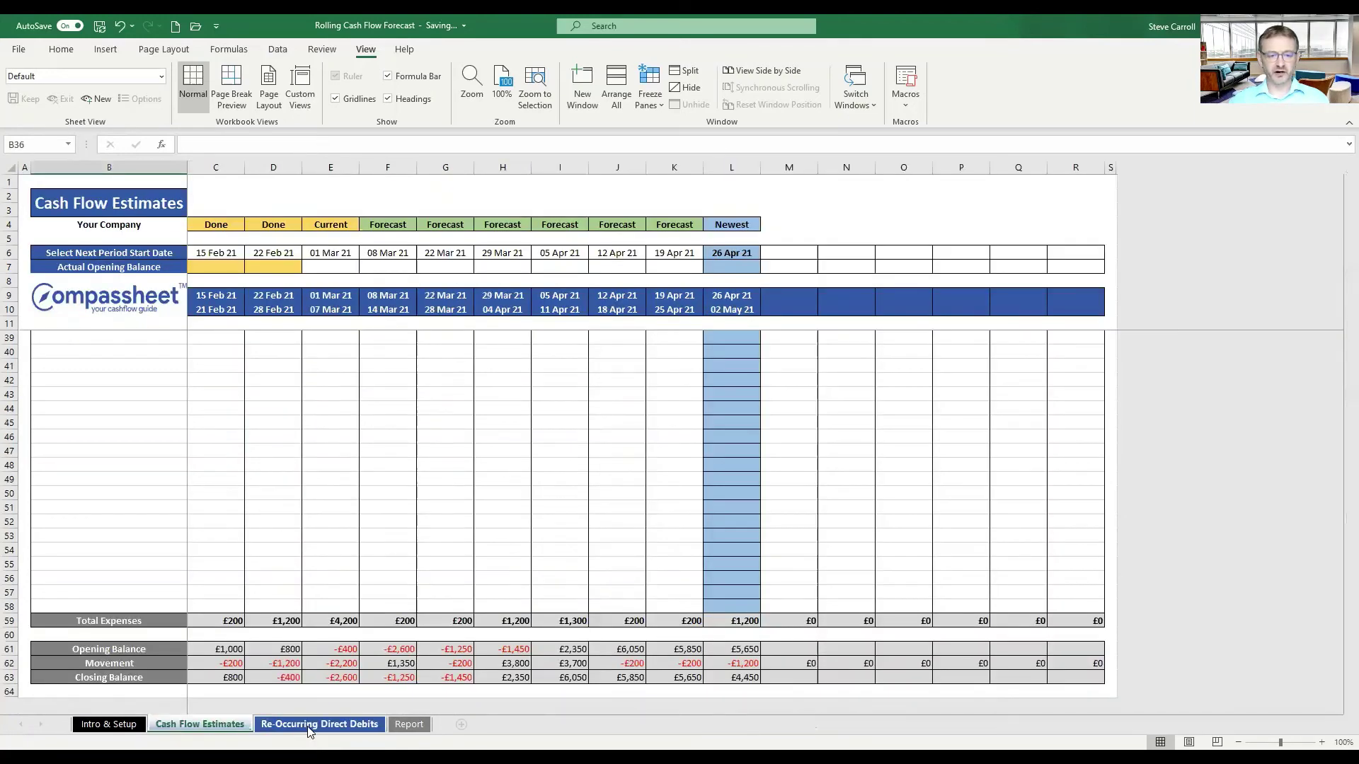
left_click(309, 724)
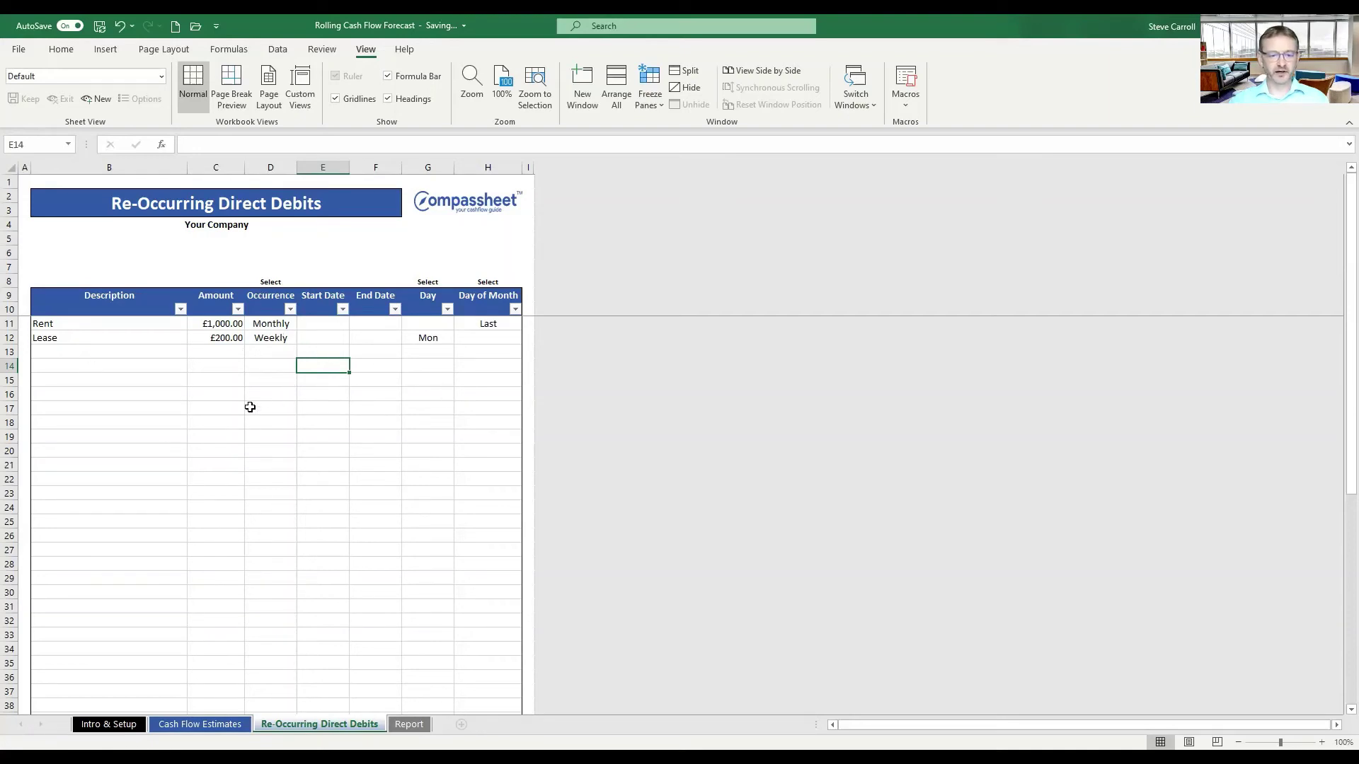
left_click(171, 725)
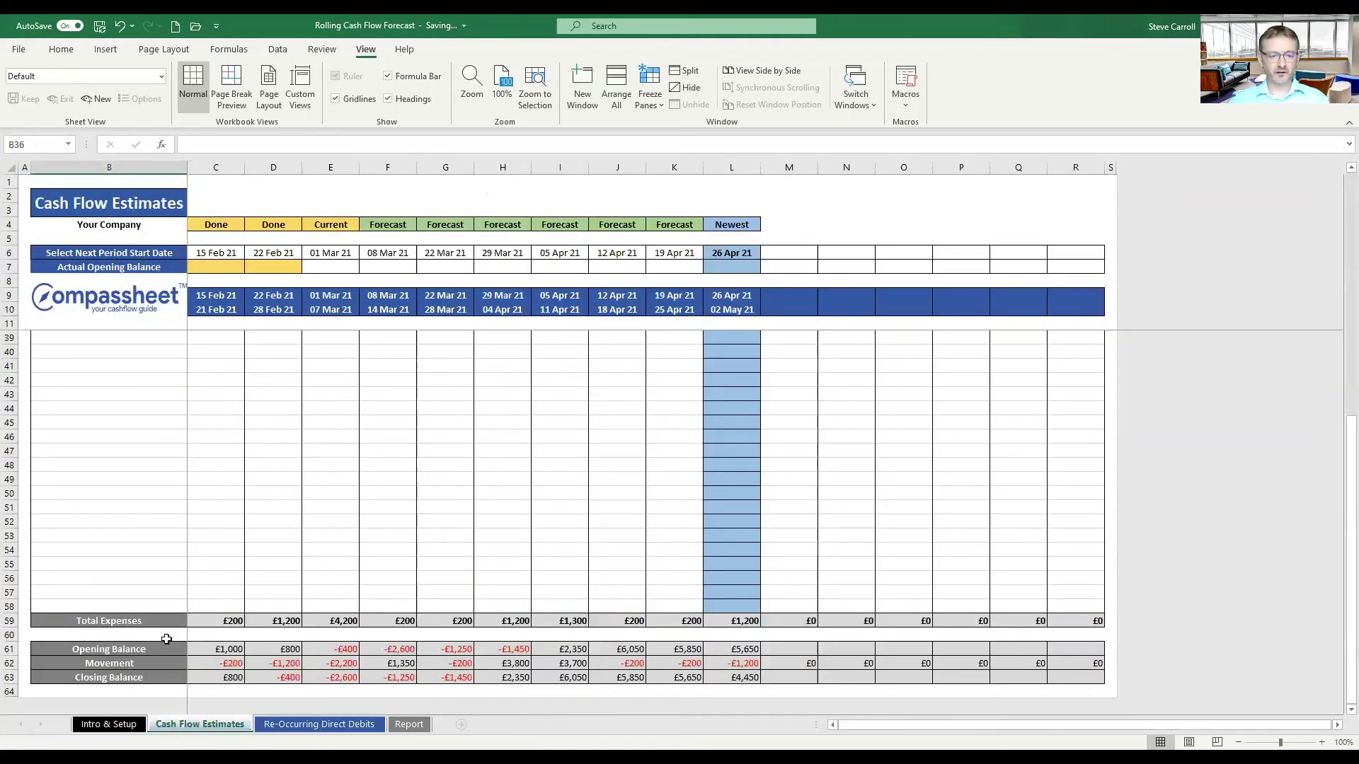
left_click(111, 593)
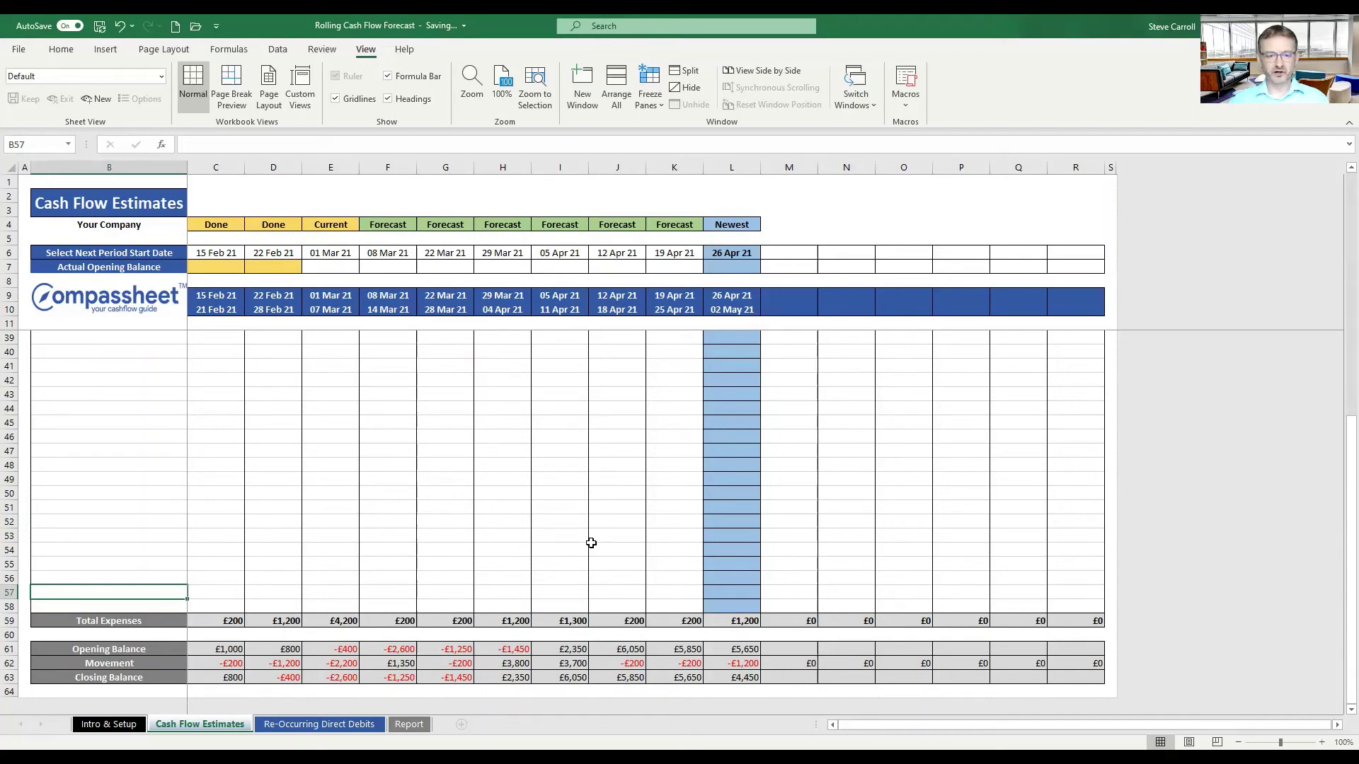
left_click(407, 726)
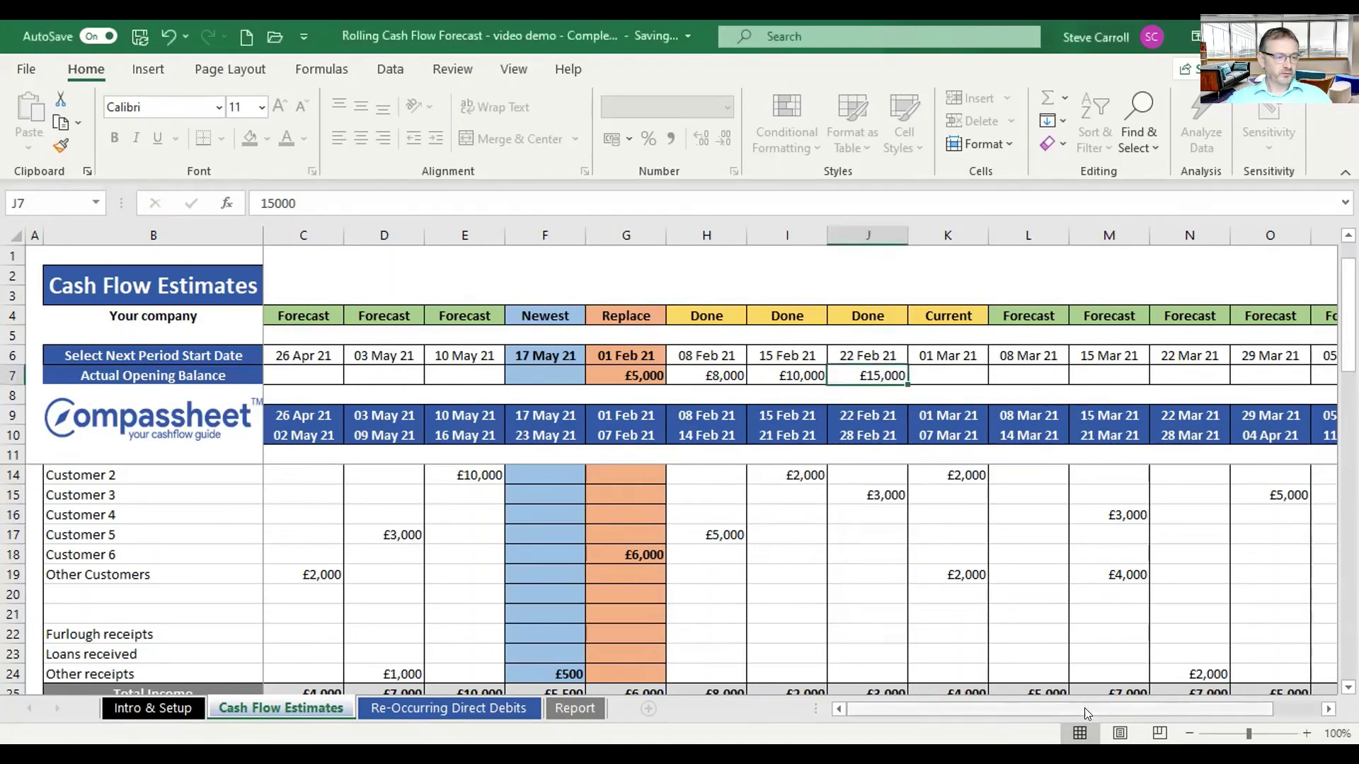
- Roll over the oldest period on Cash Flow Estimates by setting the start date in G6, marked Replace, to 24/05/2021
left_click(1328, 709)
left_click(1329, 710)
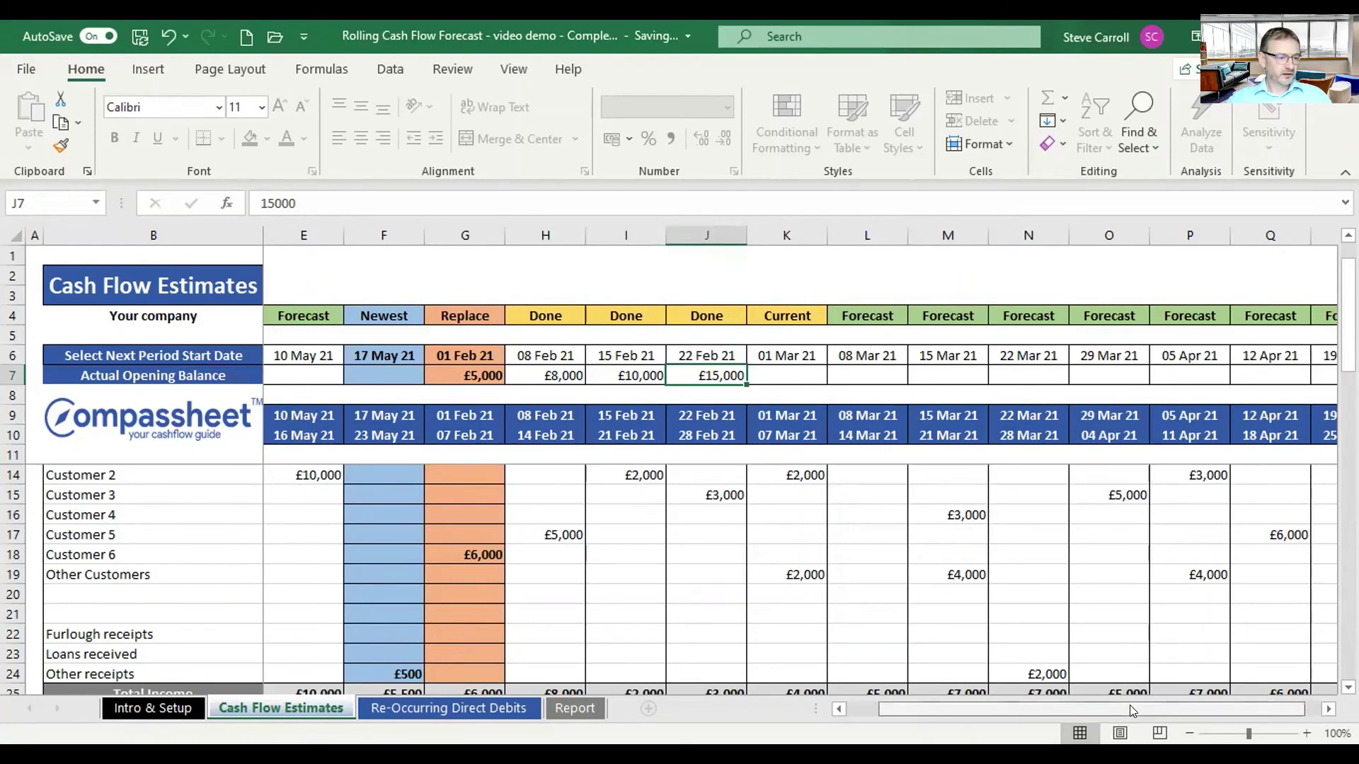
left_click_drag(1130, 705, 1001, 703)
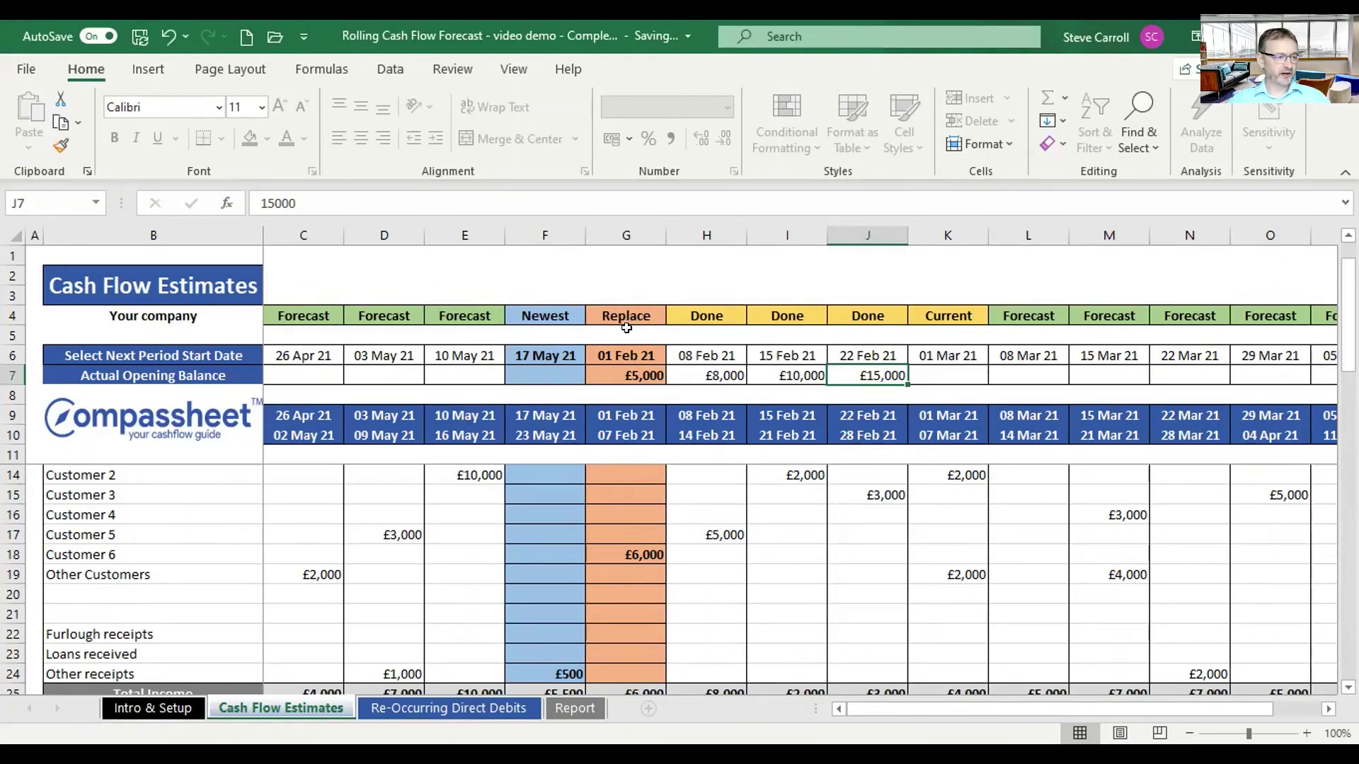
left_click(618, 352)
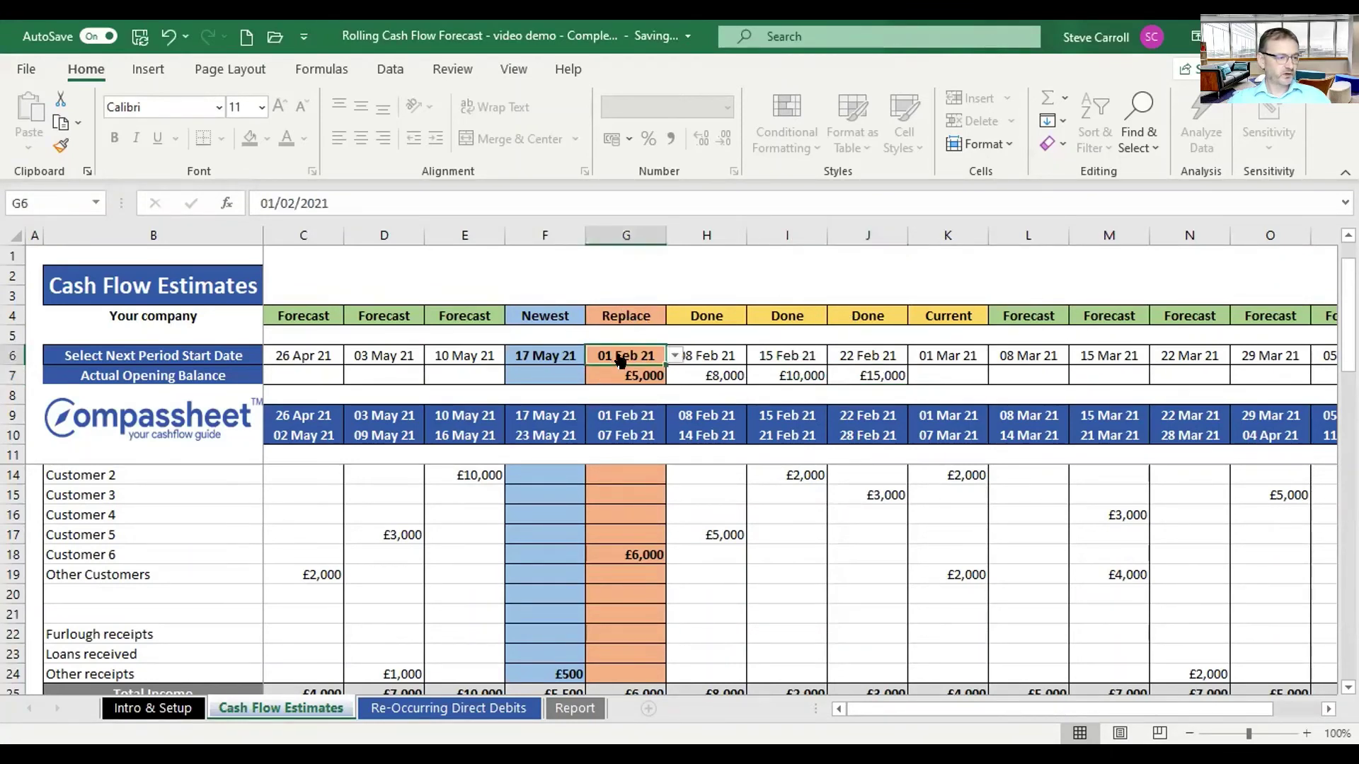
left_click(674, 355)
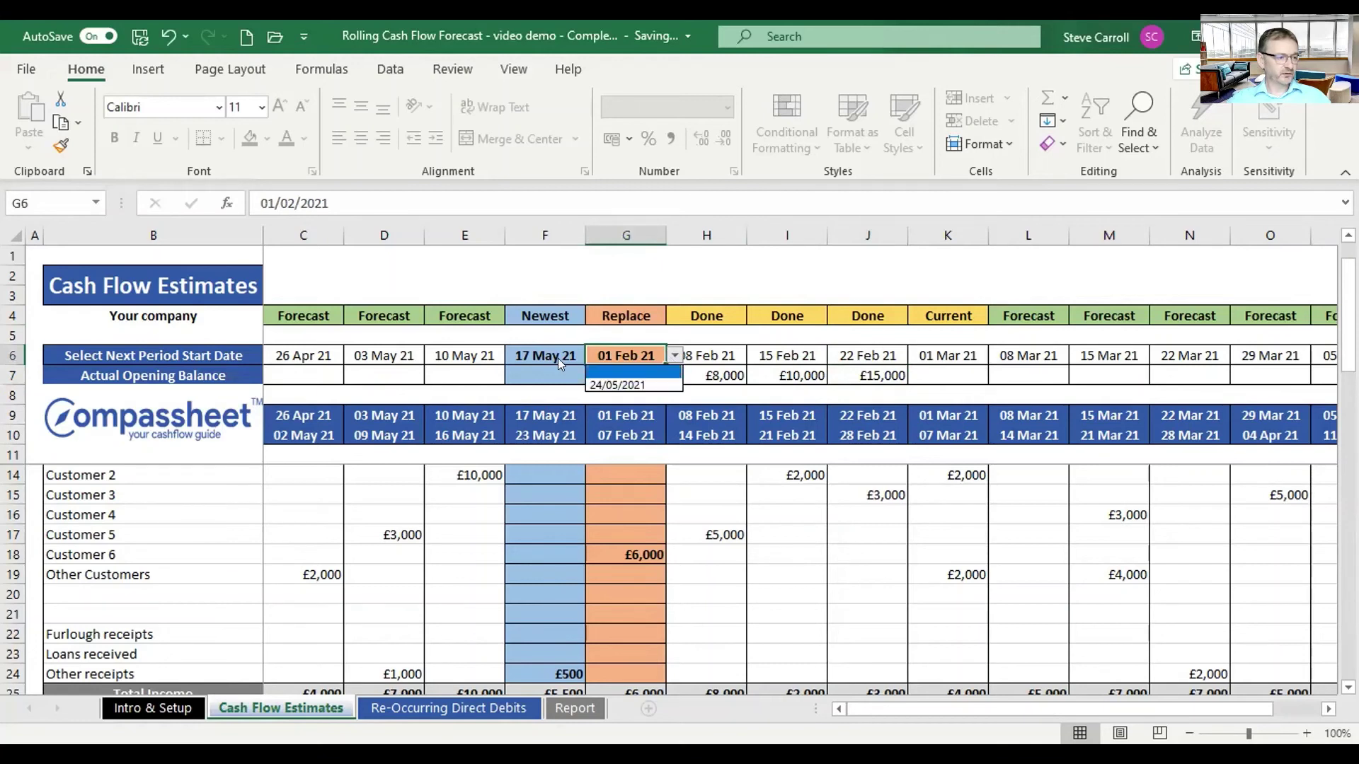
left_click(625, 385)
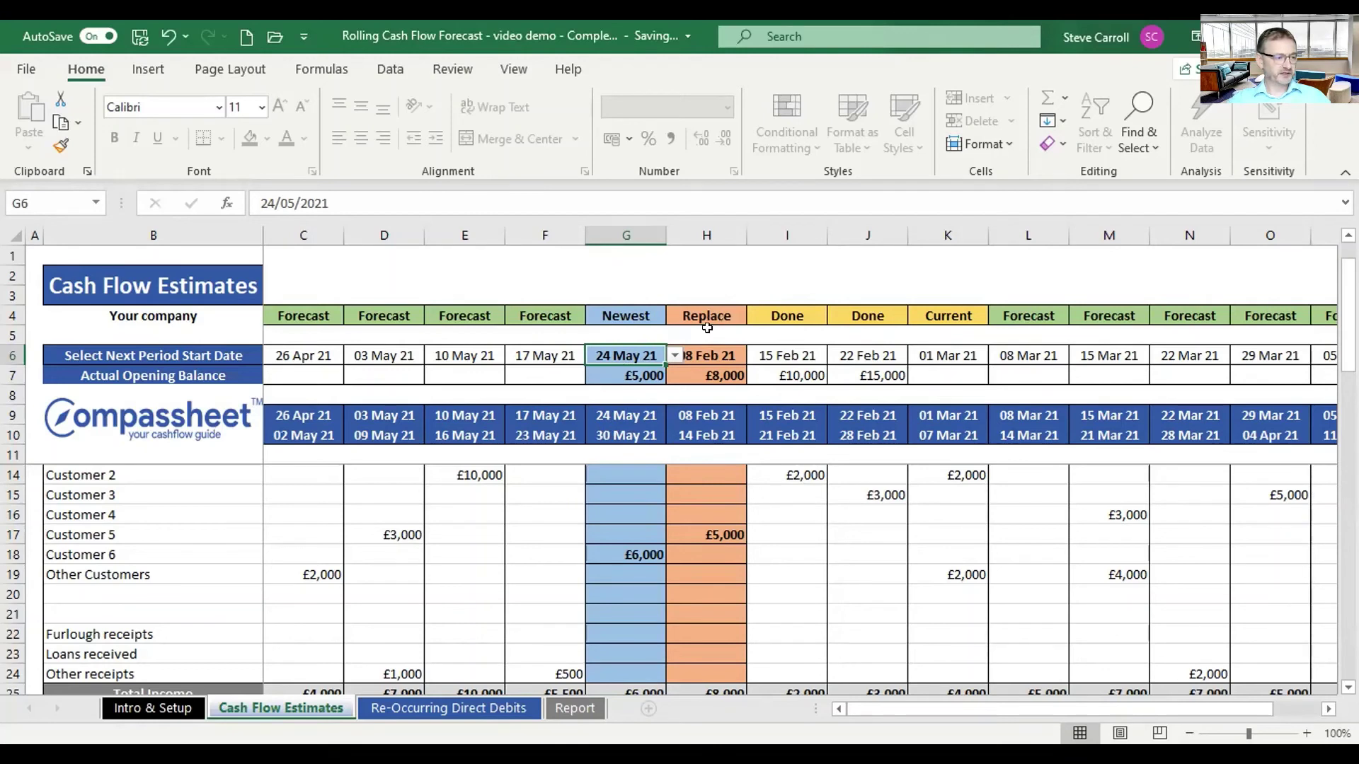
- Clear the actual opening balance in G7 and the old Money In entries in G13:G24 for the 24 May 21 period
left_click(617, 376)
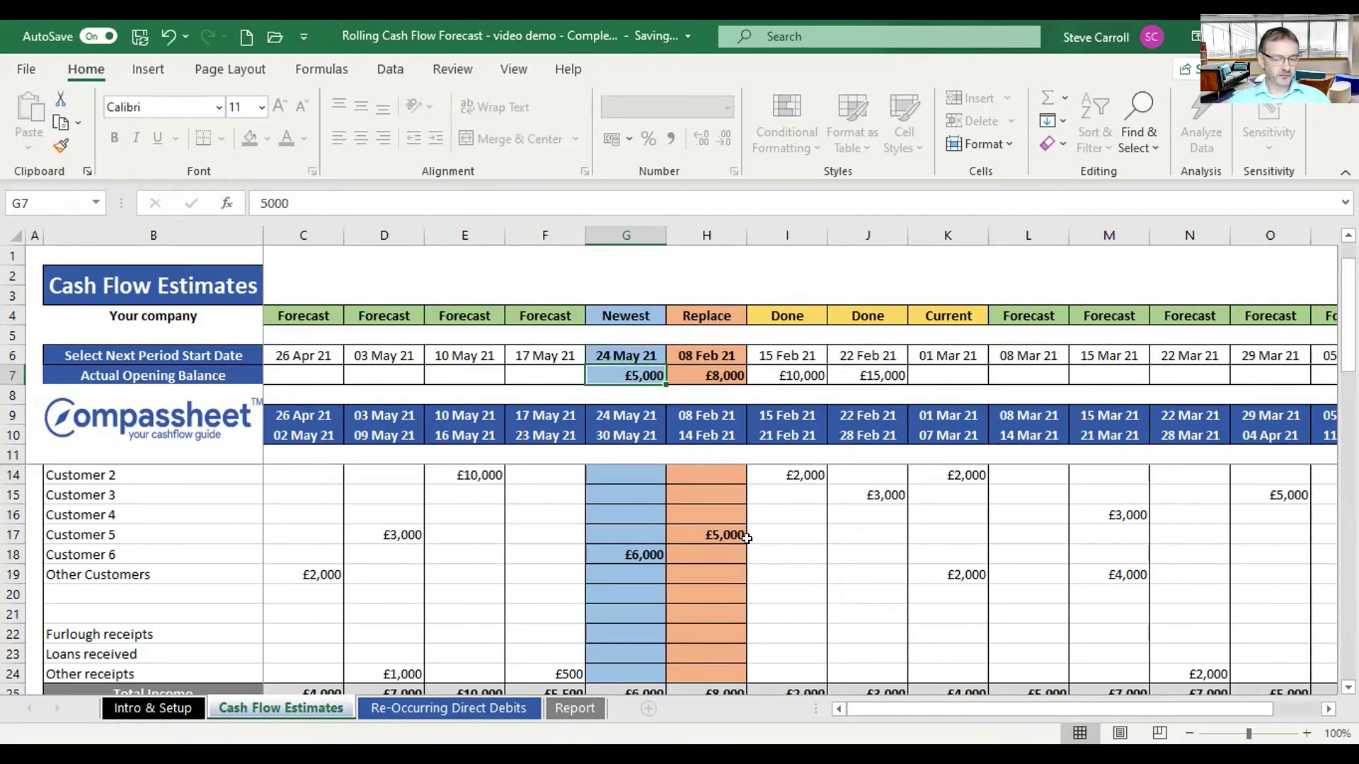
key("Delete")
scroll(692, 521, "up", 1)
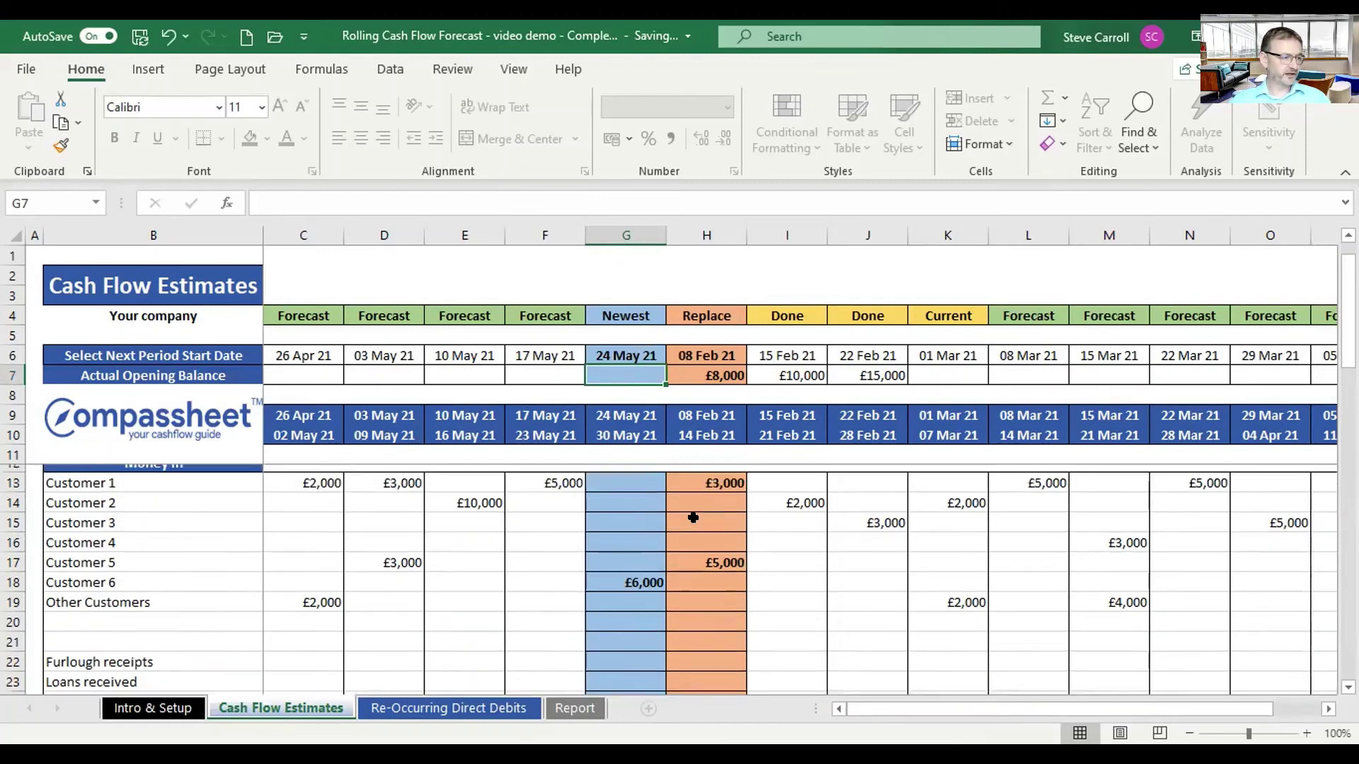
left_click_drag(619, 495, 626, 688)
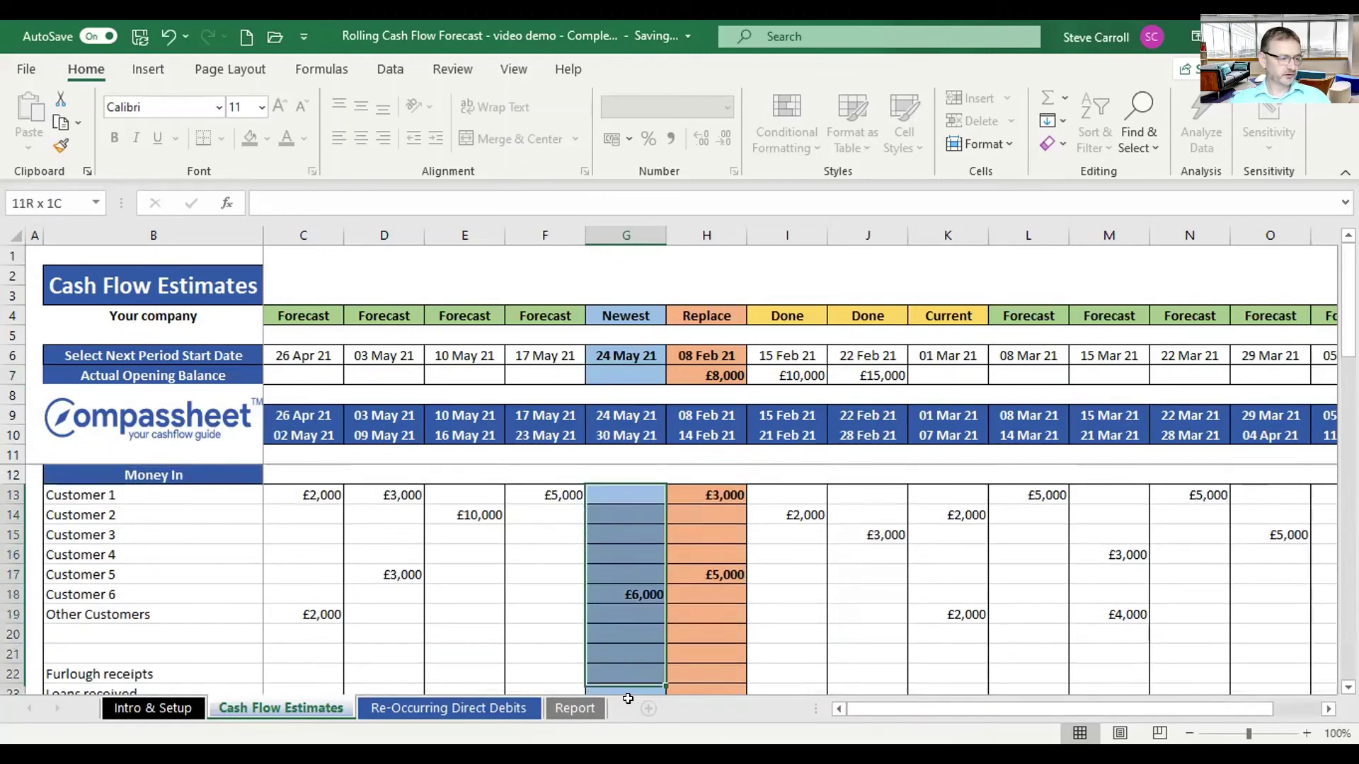
scroll(616, 492, "down", 4)
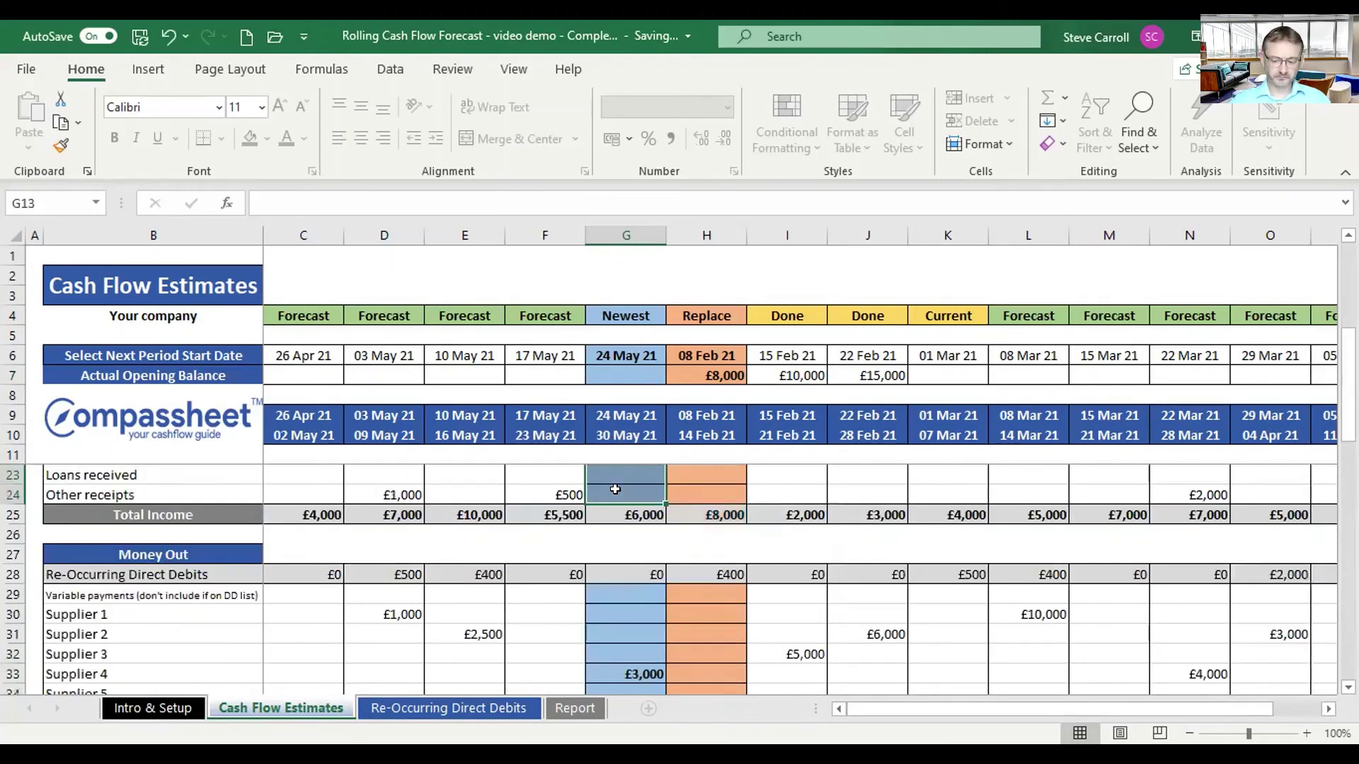
key("Delete")
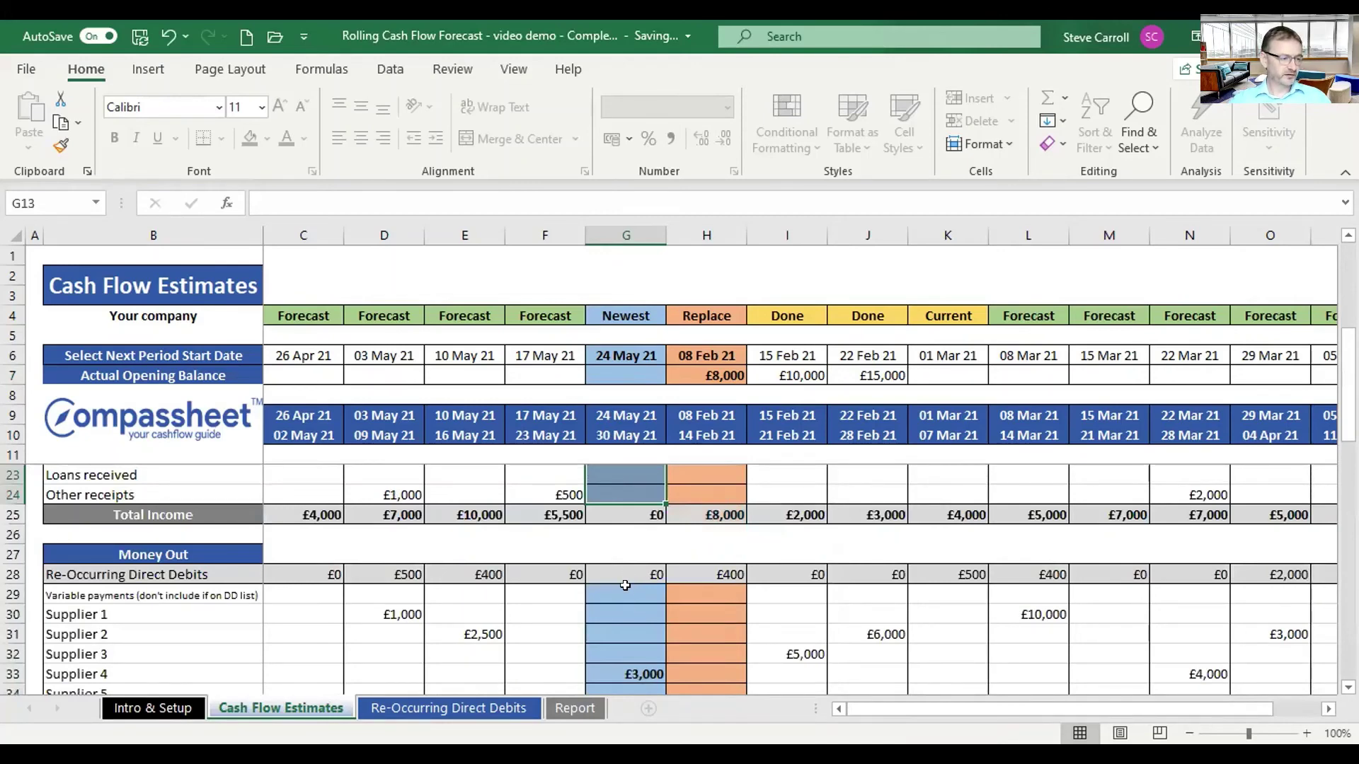
- Clear the old Money Out entries for the 24 May 21 period, from G29 down through the expense rows
left_click_drag(625, 595, 618, 698)
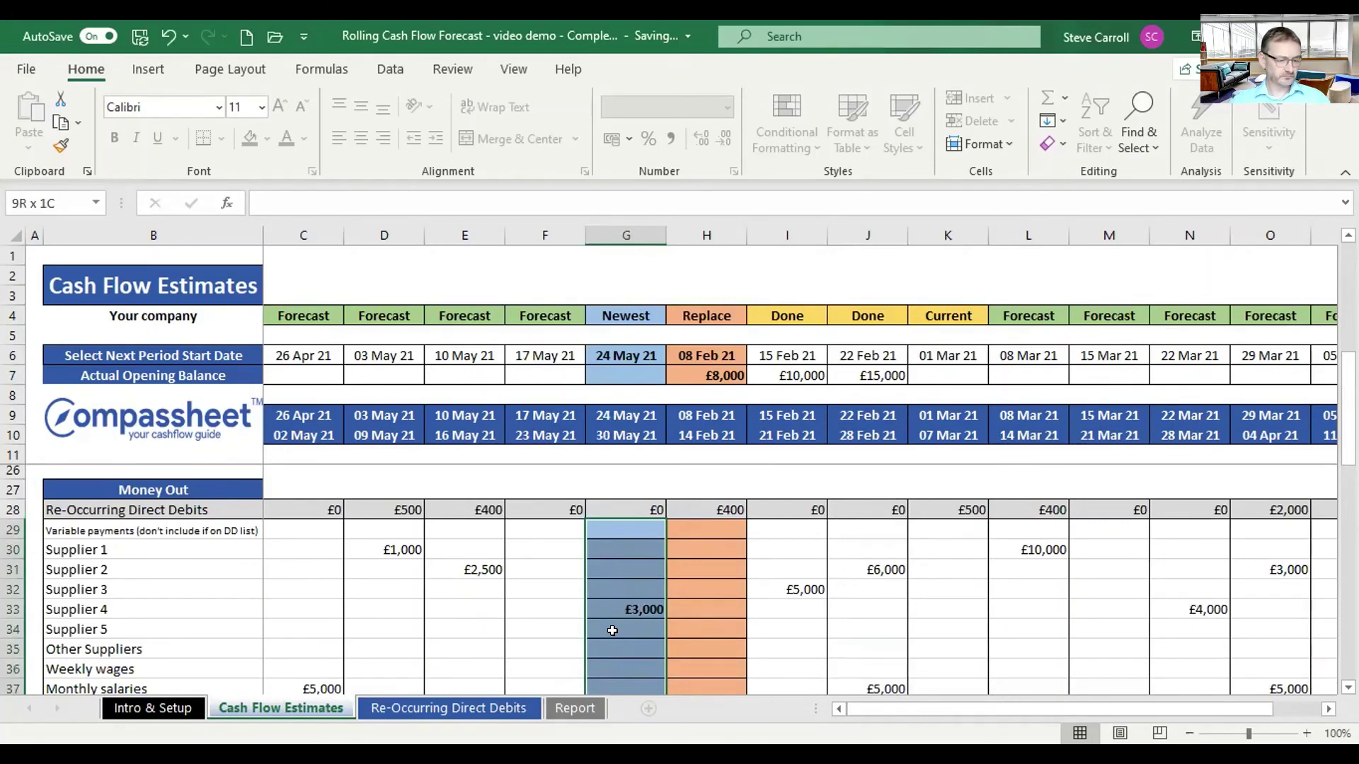
scroll(613, 630, "down", 5)
scroll(598, 549, "up", 8)
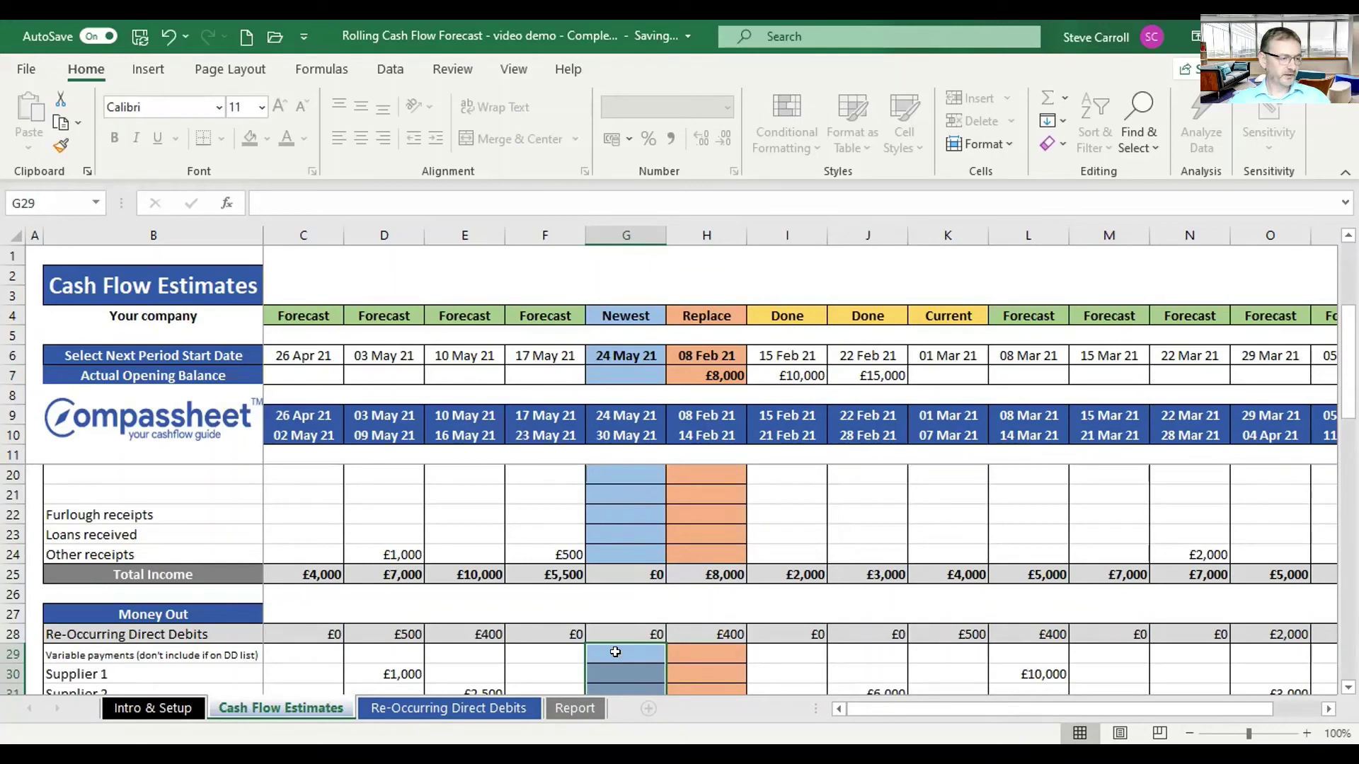
- Enter income for the 24 May 21 period: 5000 for Customer 1 in G13 and 2000 for Customer 3 in G15
scroll(617, 519, "up", 3)
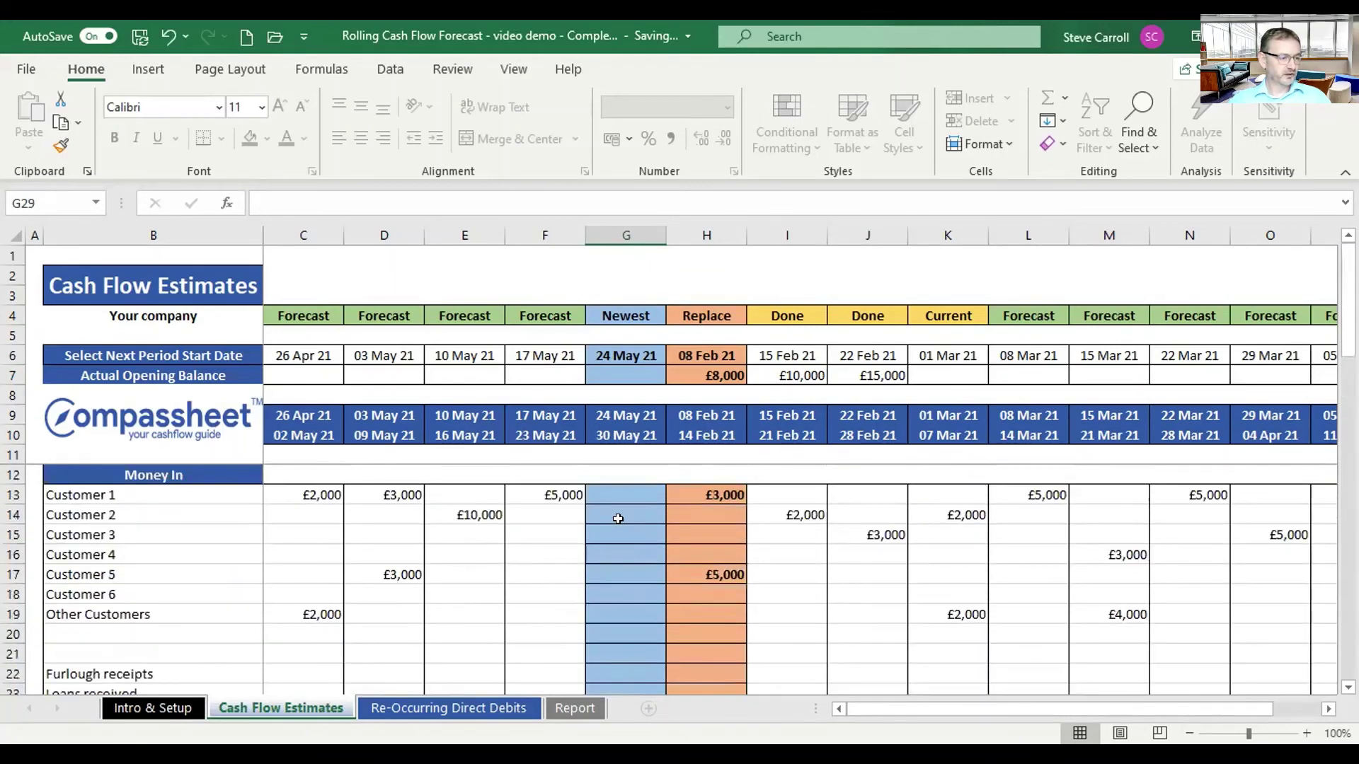
left_click(618, 519)
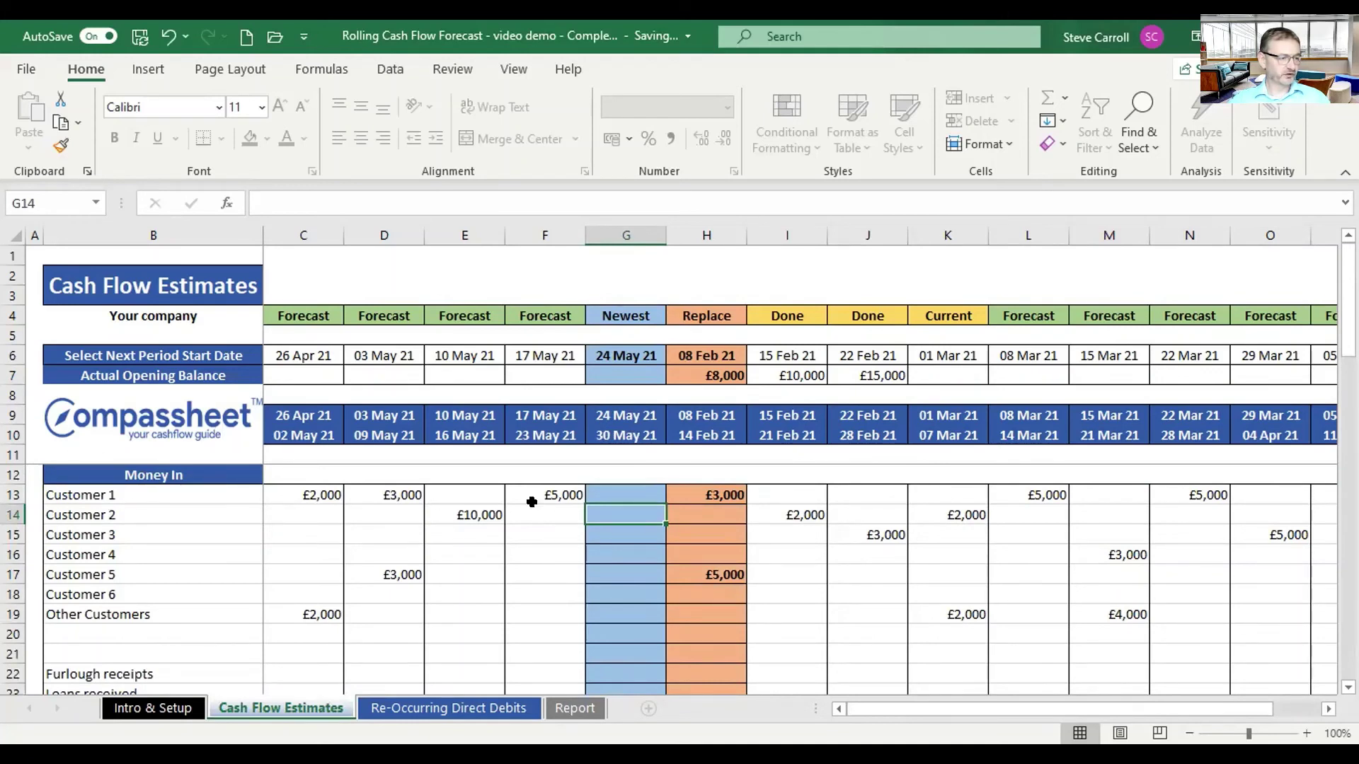
left_click(628, 495)
type("5000")
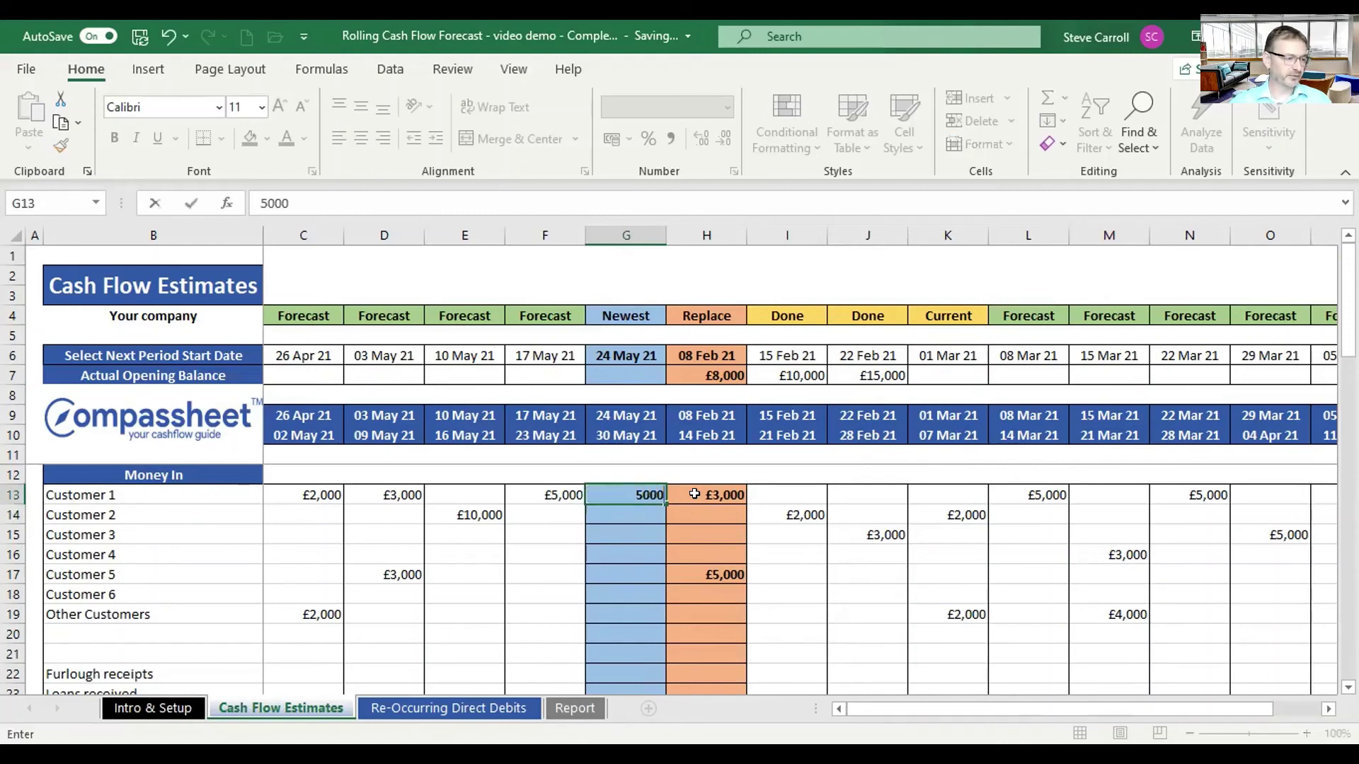
left_click(602, 532)
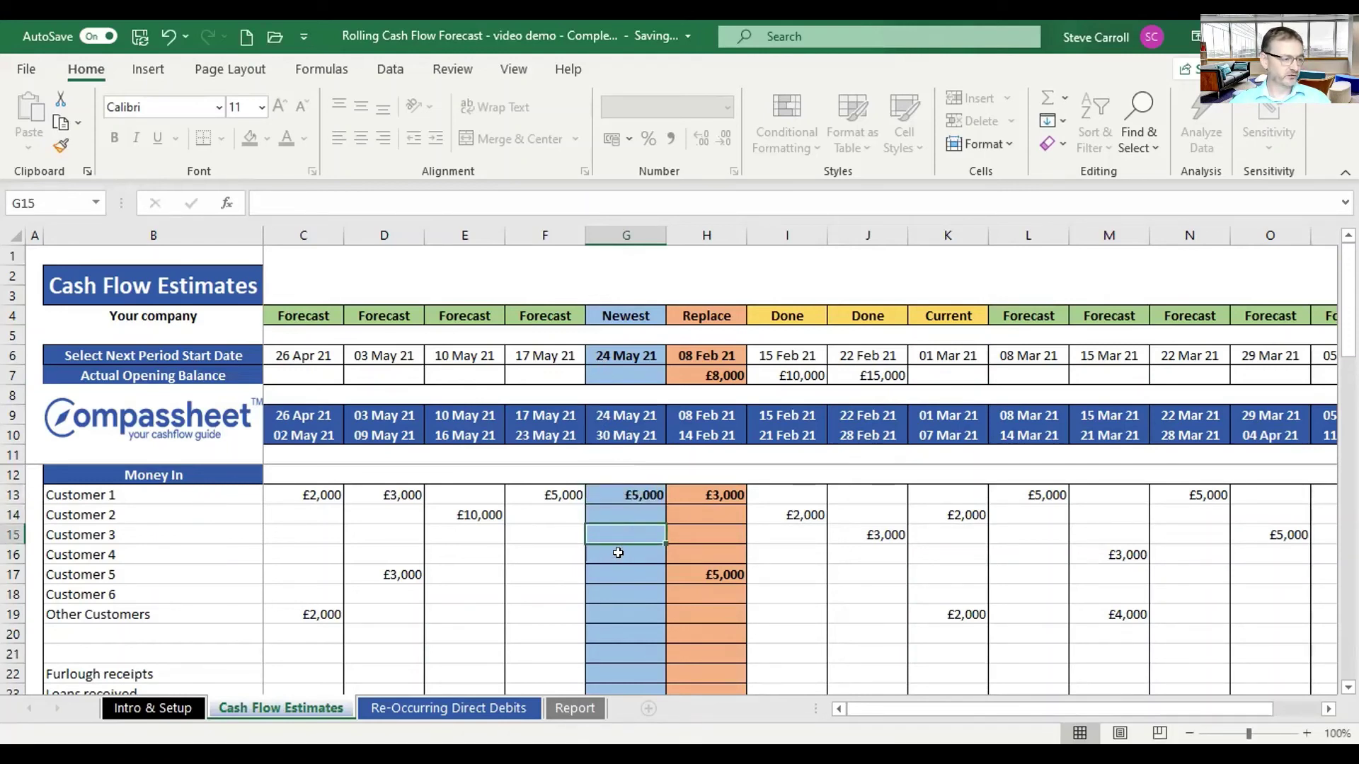
type("2000")
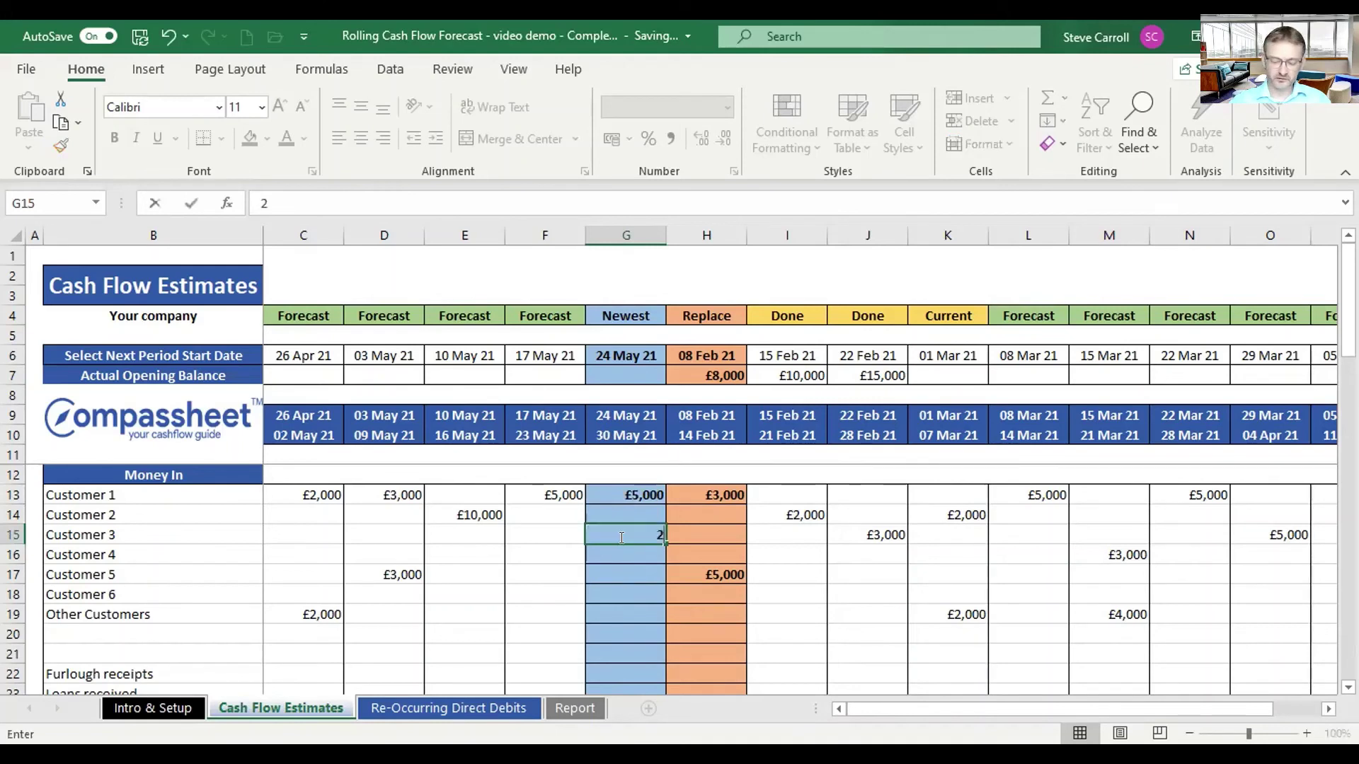
left_click(601, 598)
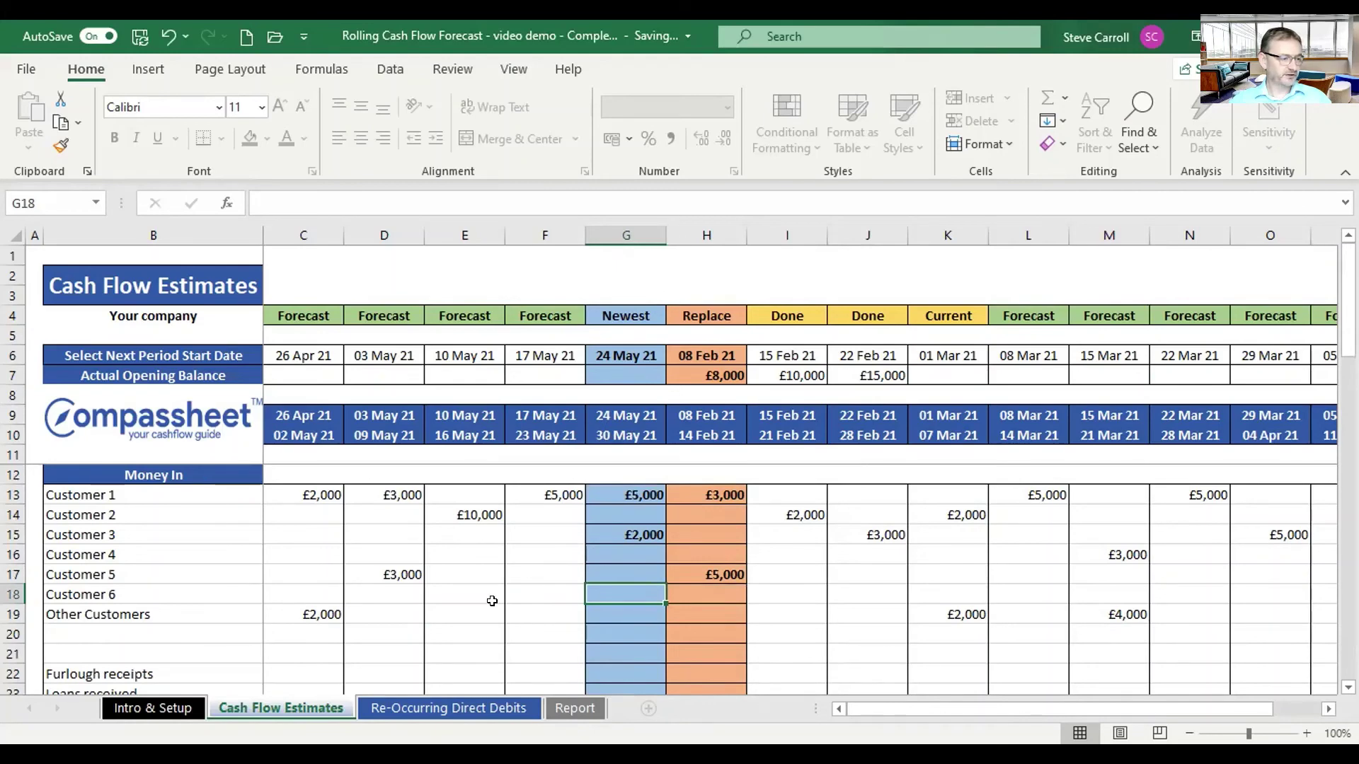
- Enter a Weekly wages expense of 2000 in G36 for the 24 May 21 period
left_click(517, 592)
scroll(541, 579, "down", 1)
scroll(541, 579, "down", 7)
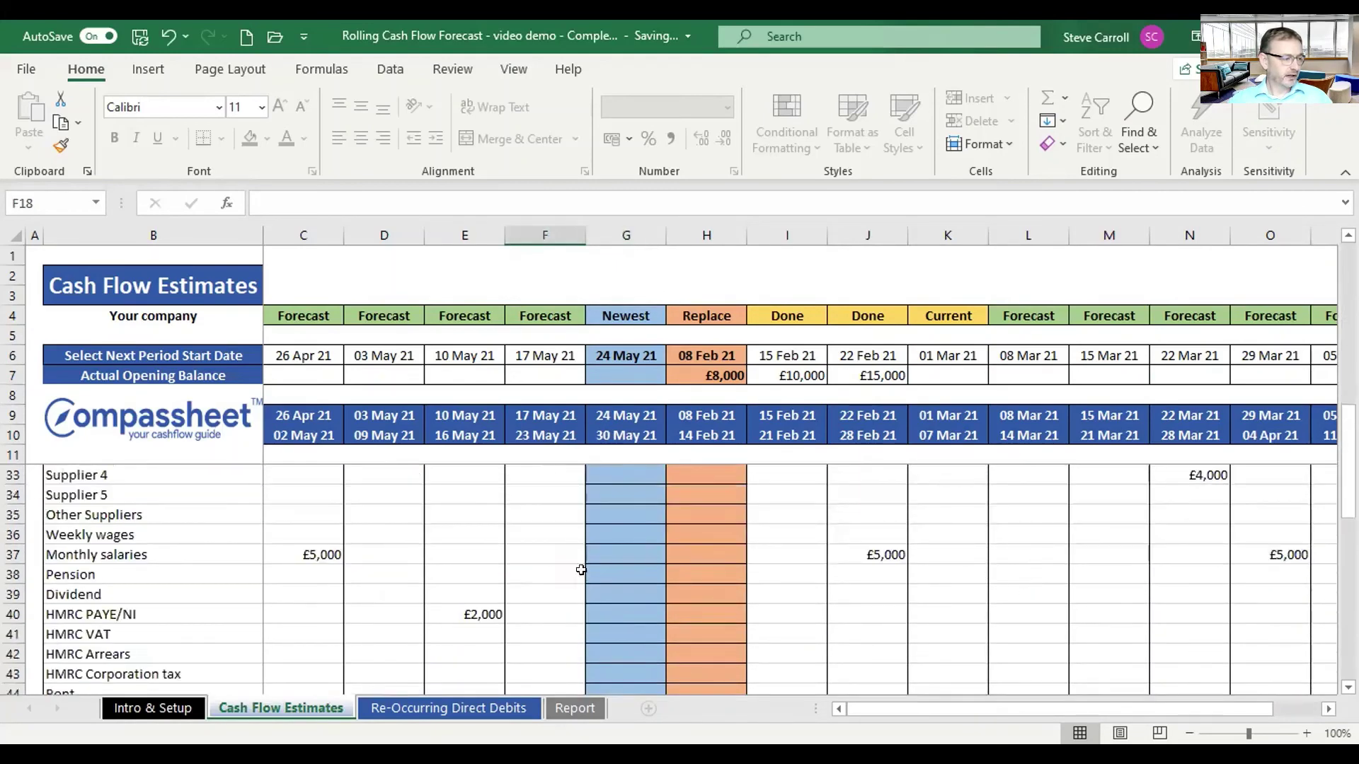
left_click(616, 536)
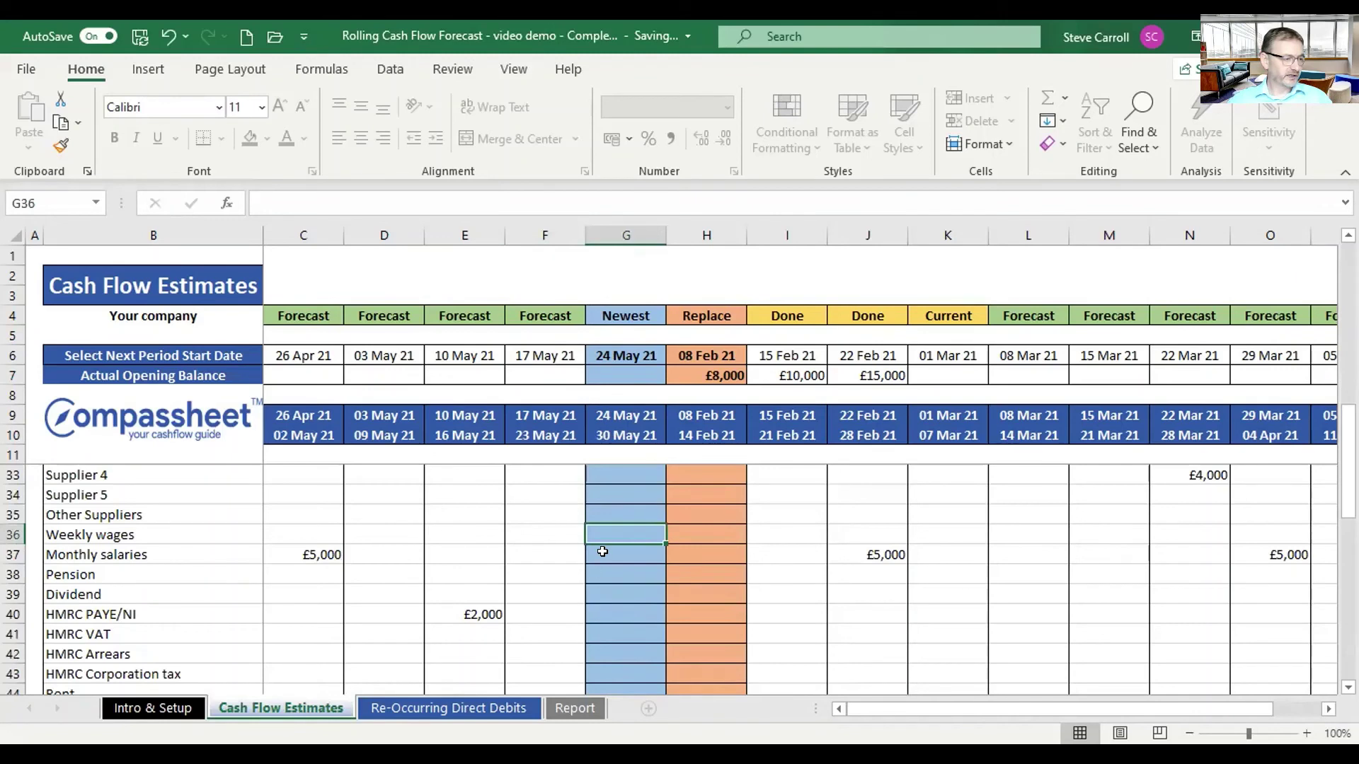
type("2,000")
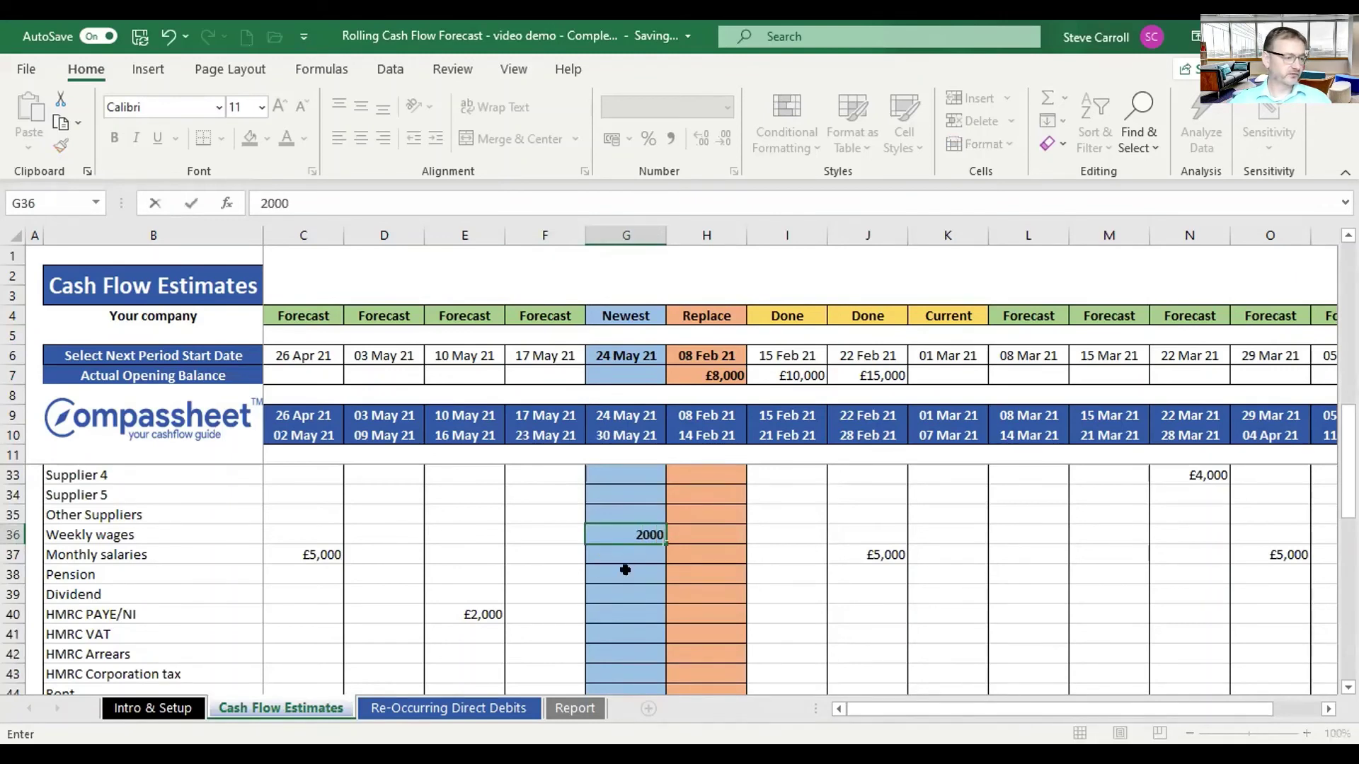
left_click(539, 554)
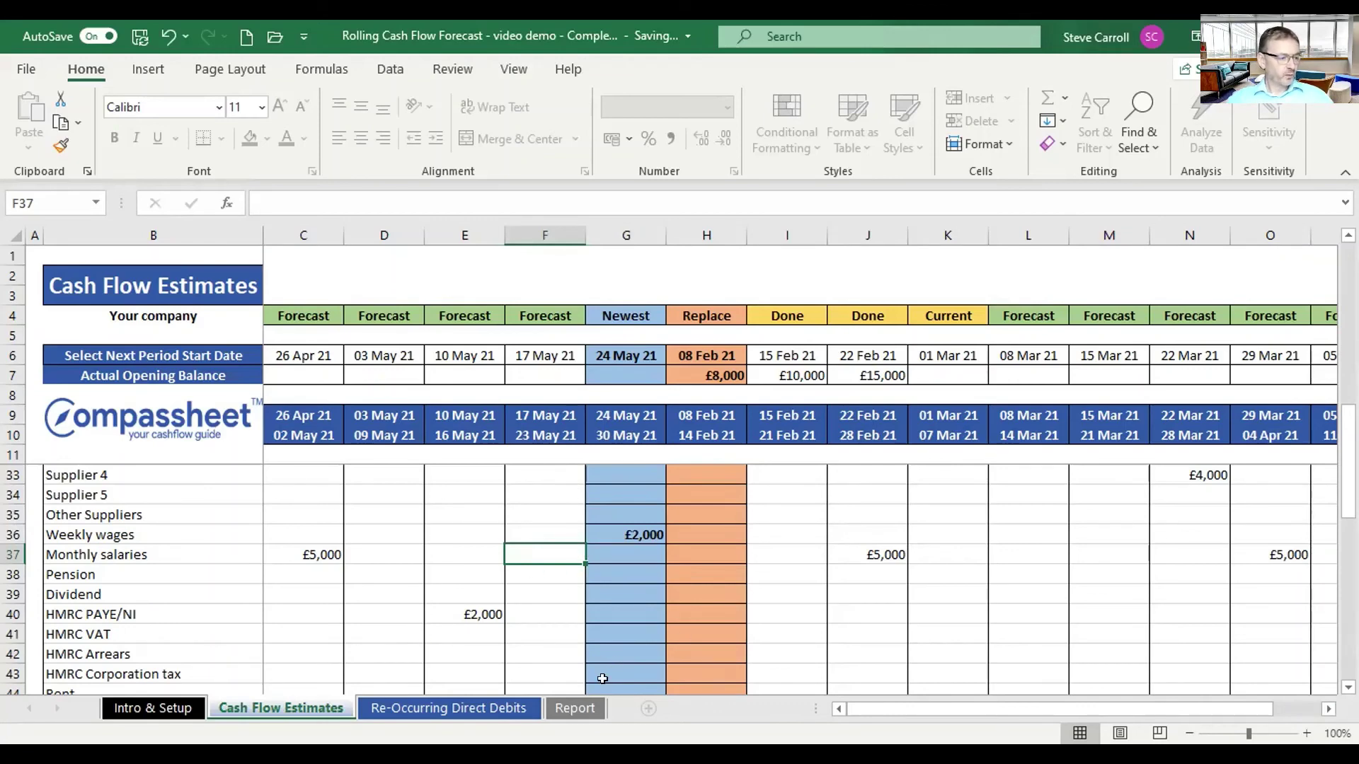
- Examine the Forecast v Actual opening balances chart on the Report sheet and the 24 May 21 opening balance in G61 on Cash Flow Estimates
left_click(576, 708)
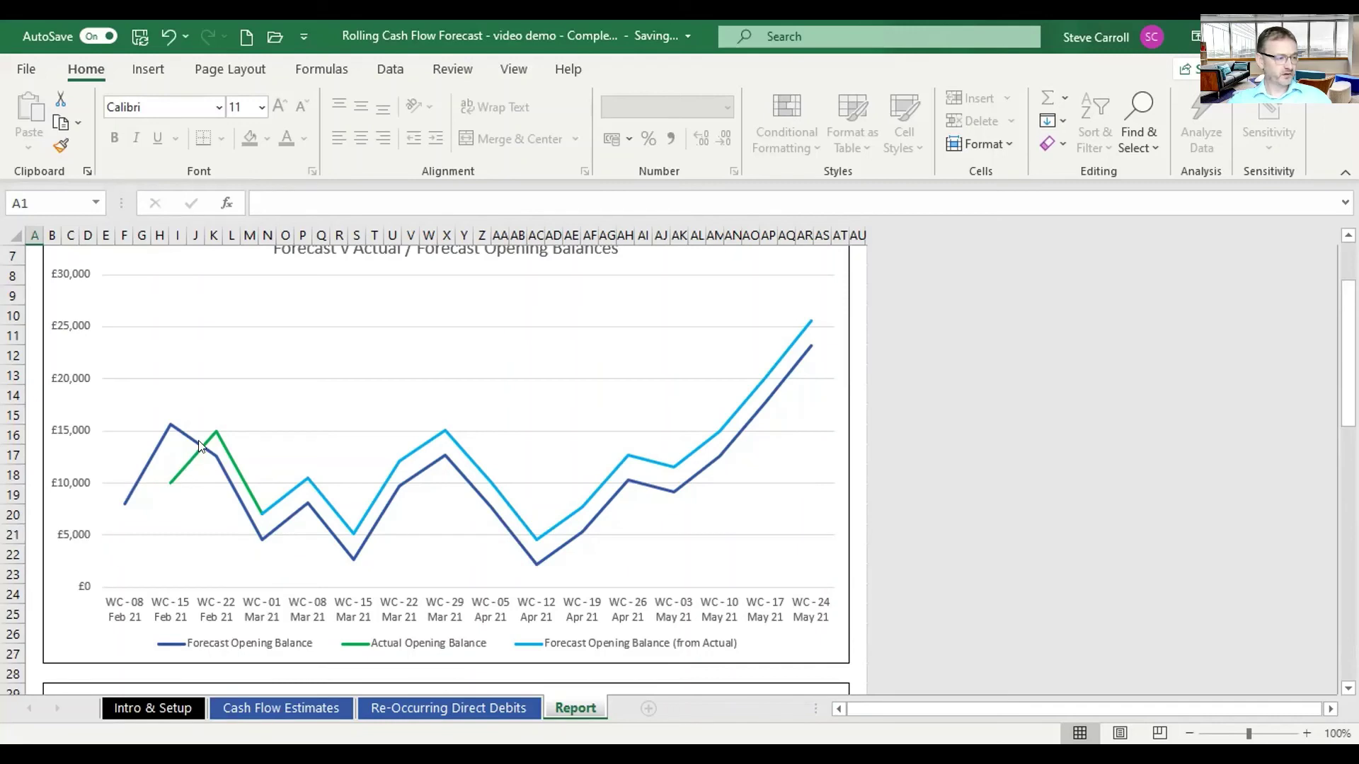
mouse_move(261, 511)
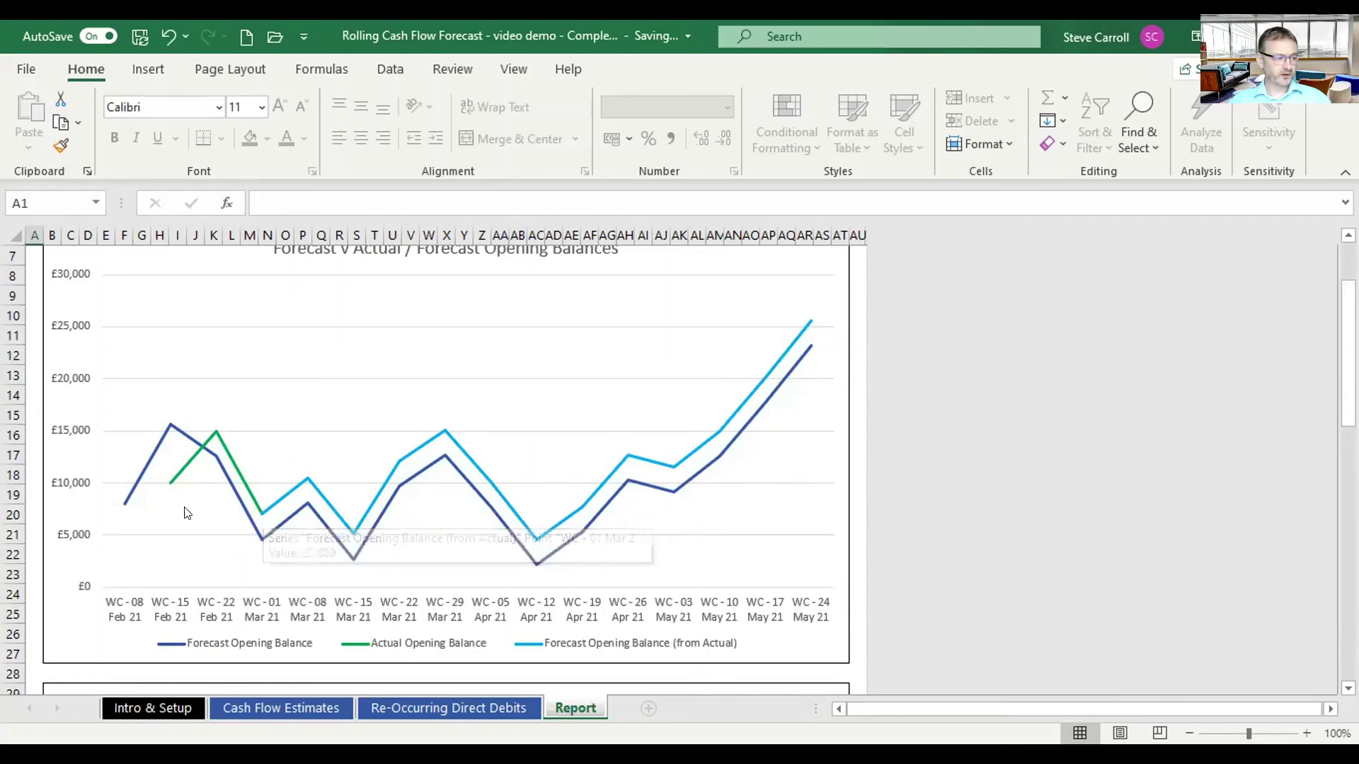
mouse_move(190, 446)
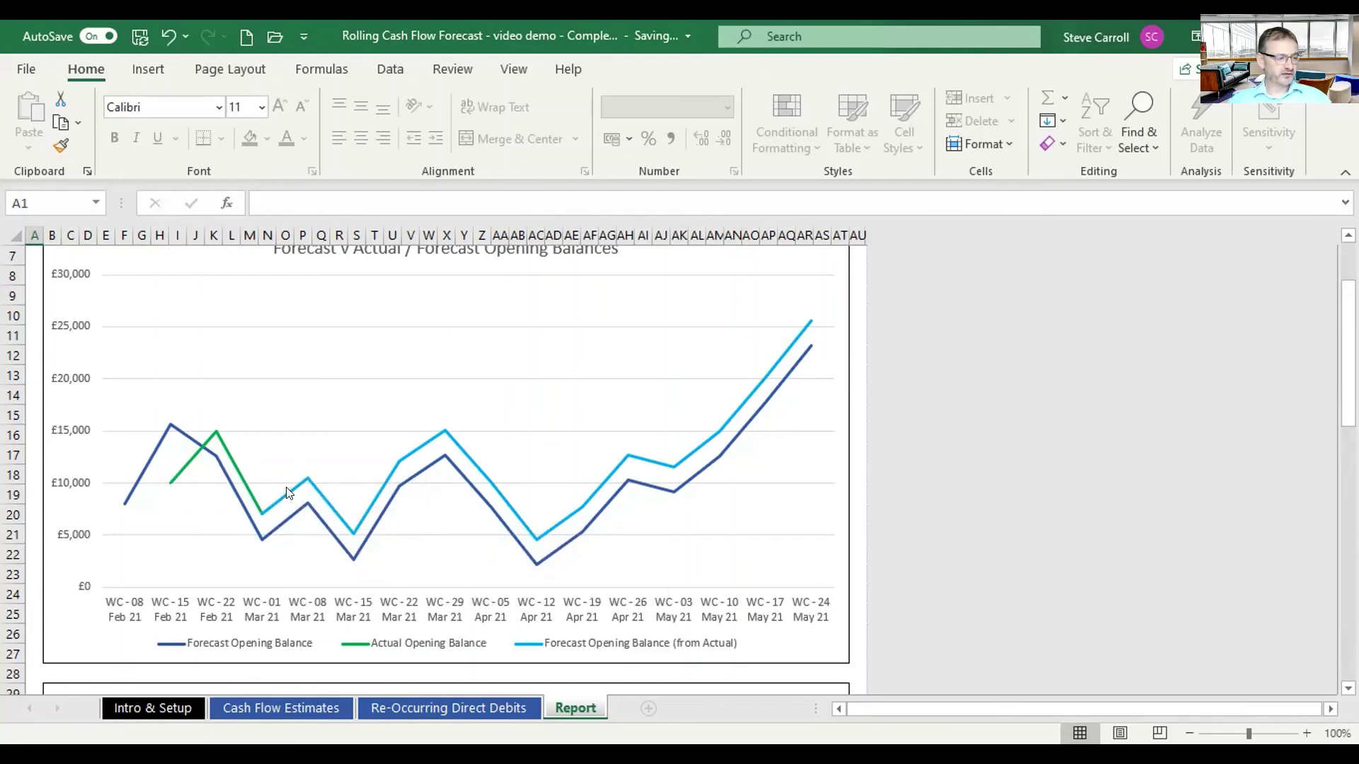
mouse_move(297, 488)
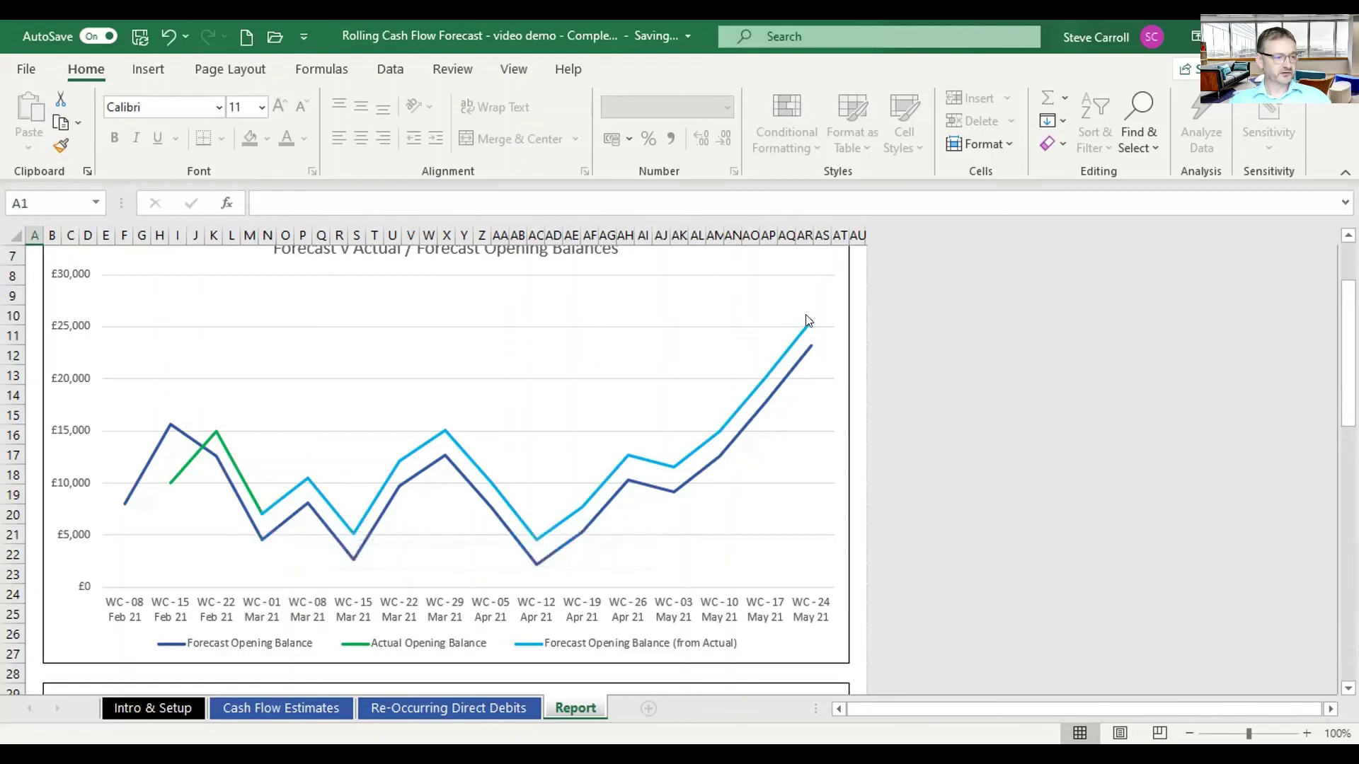
mouse_move(805, 331)
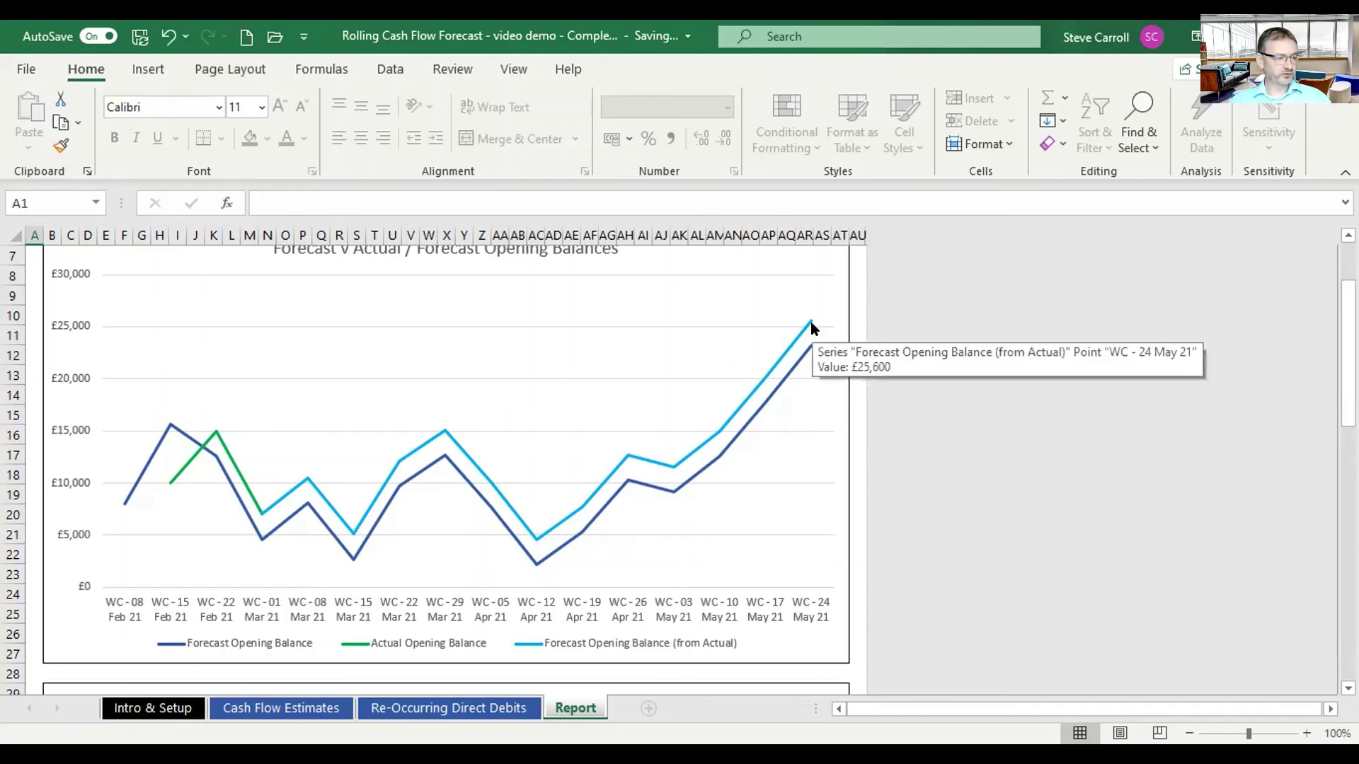
left_click(320, 704)
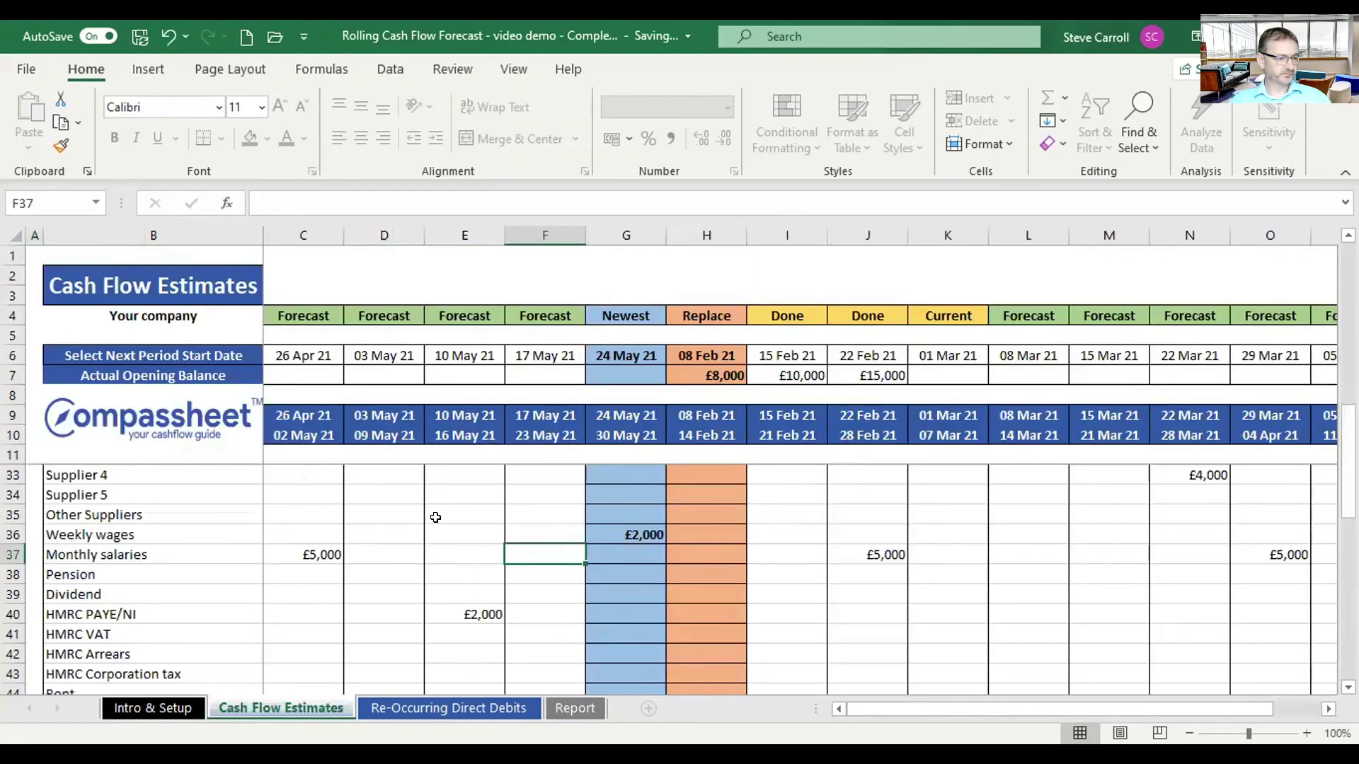
scroll(610, 377, "down", 5)
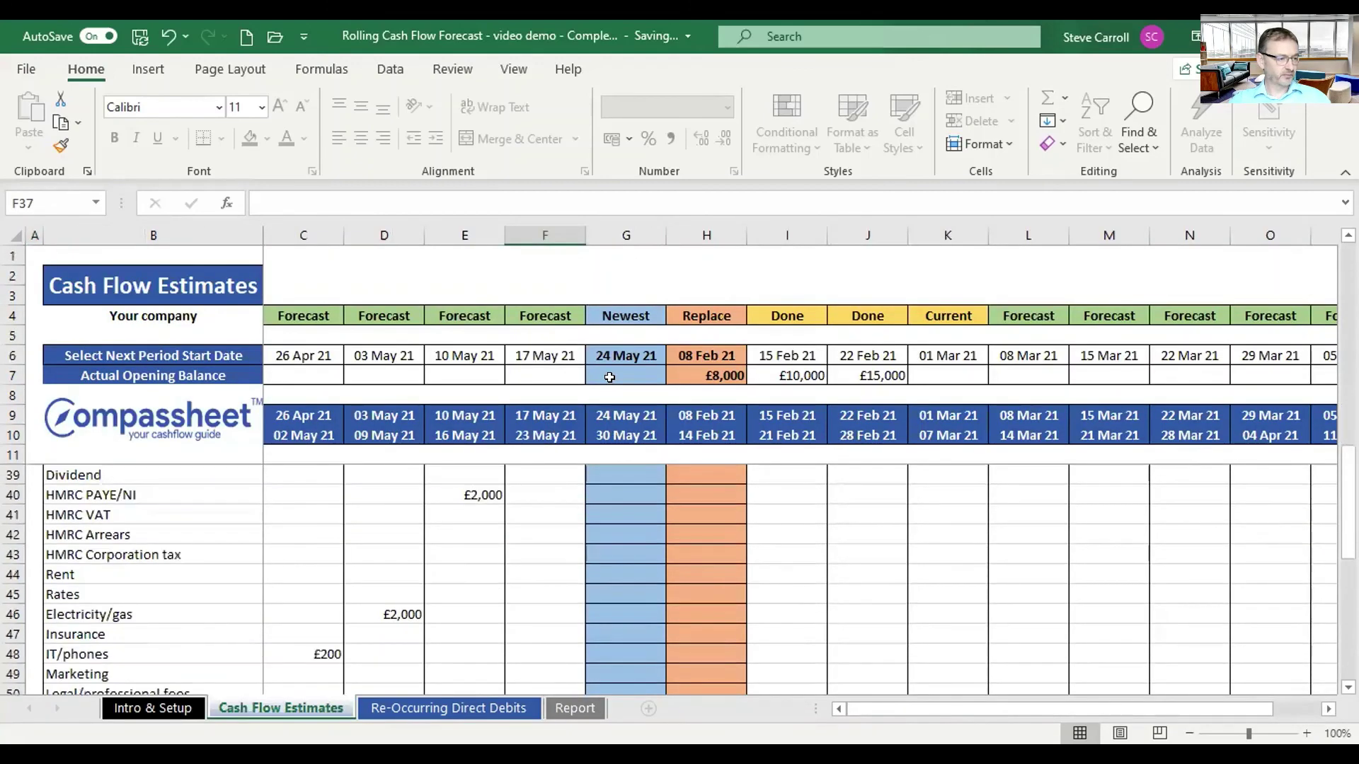
scroll(612, 425, "down", 2)
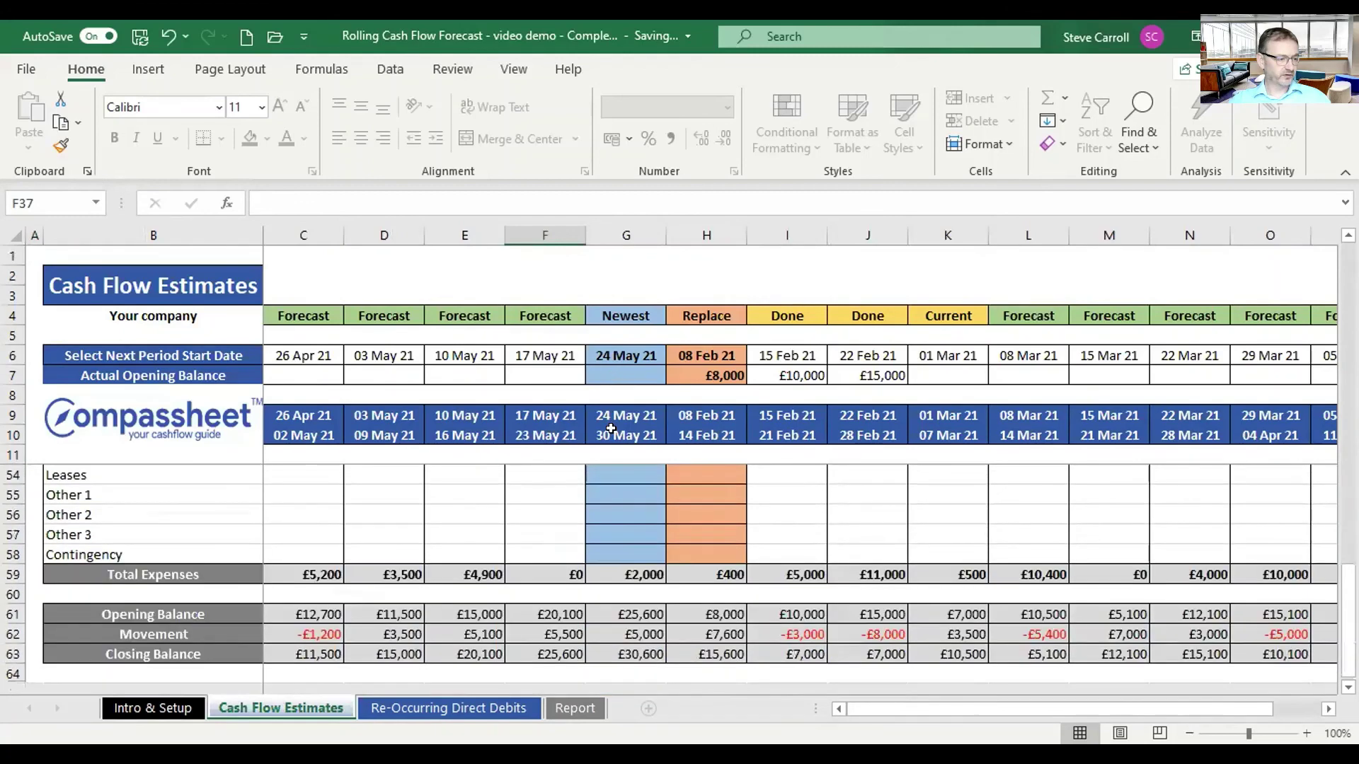
left_click(624, 614)
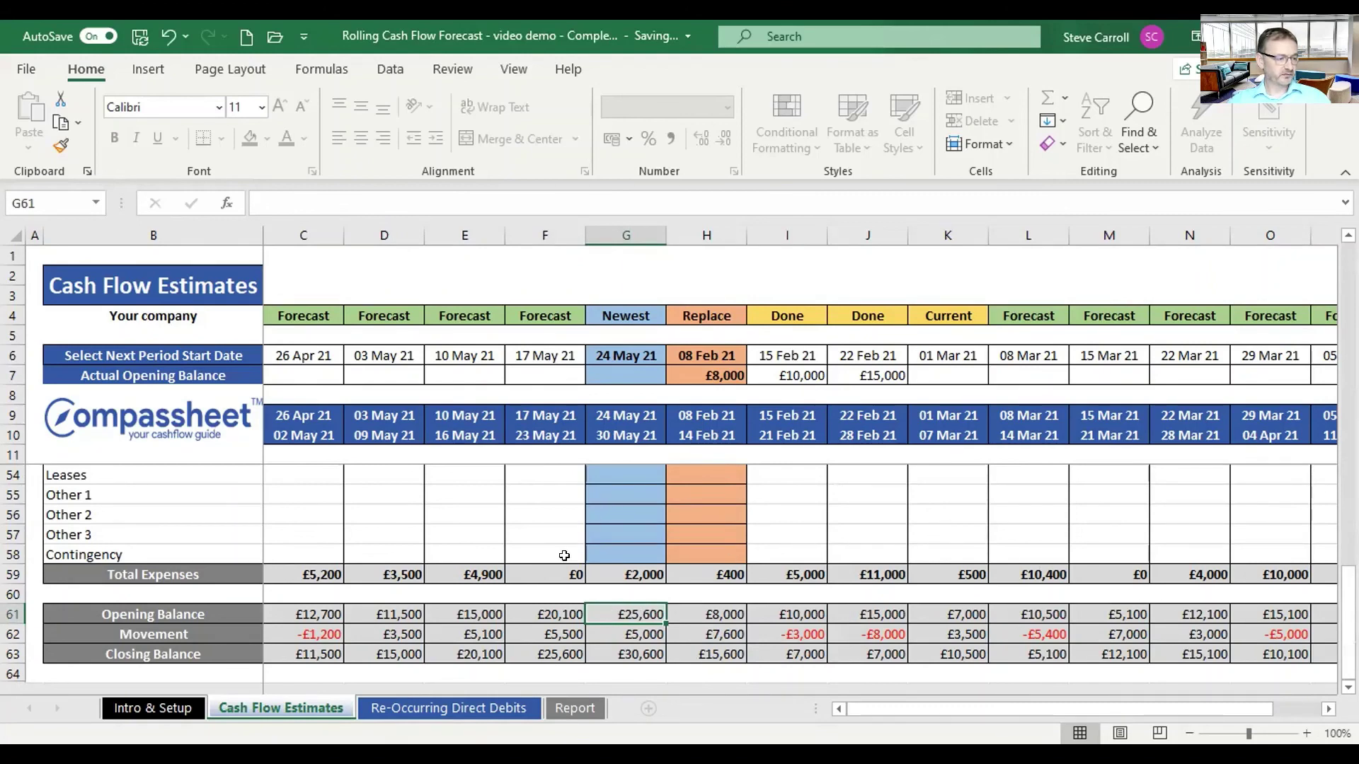
- Review the Re-Occurring Direct Debits sheet, the last point on the Report chart, and the period dates and actual opening balances on Cash Flow Estimates
left_click(455, 709)
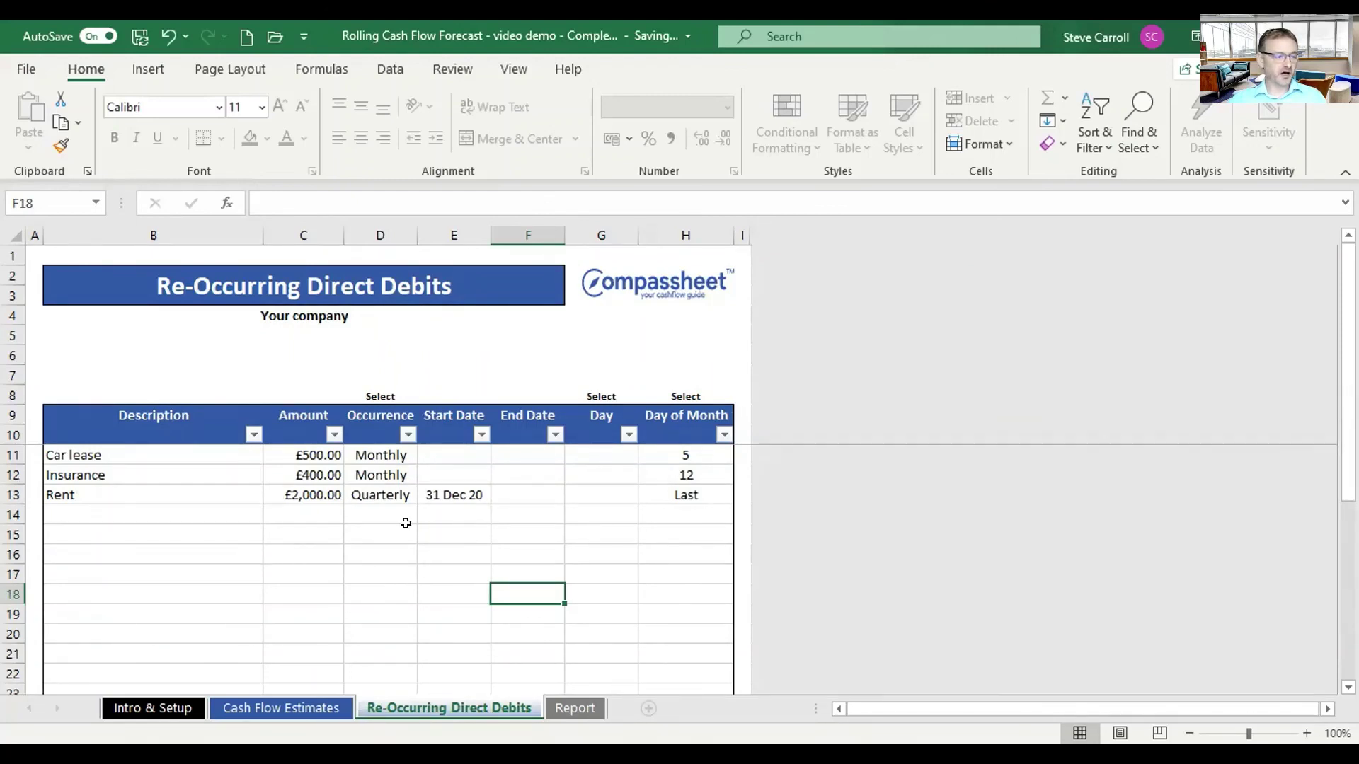
left_click(575, 709)
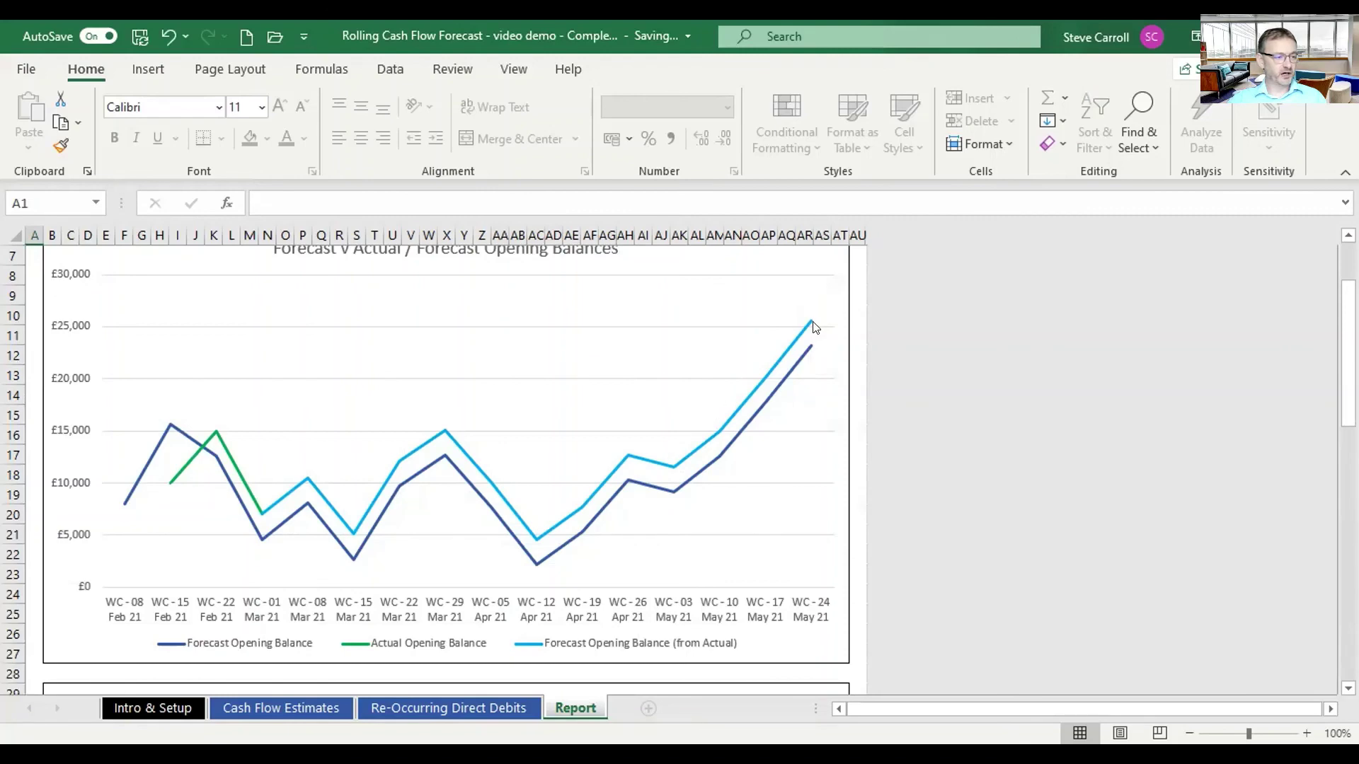
mouse_move(805, 332)
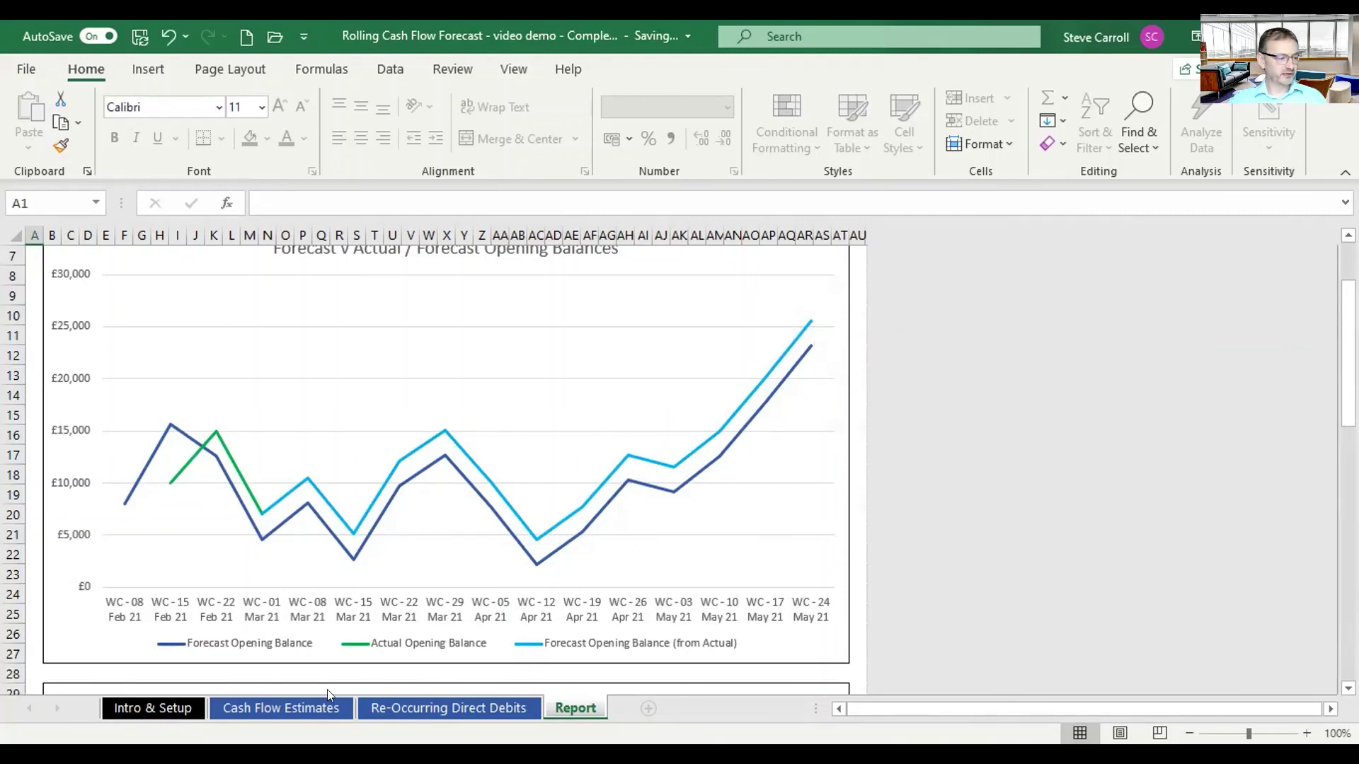
left_click(322, 709)
scroll(959, 536, "up", 7)
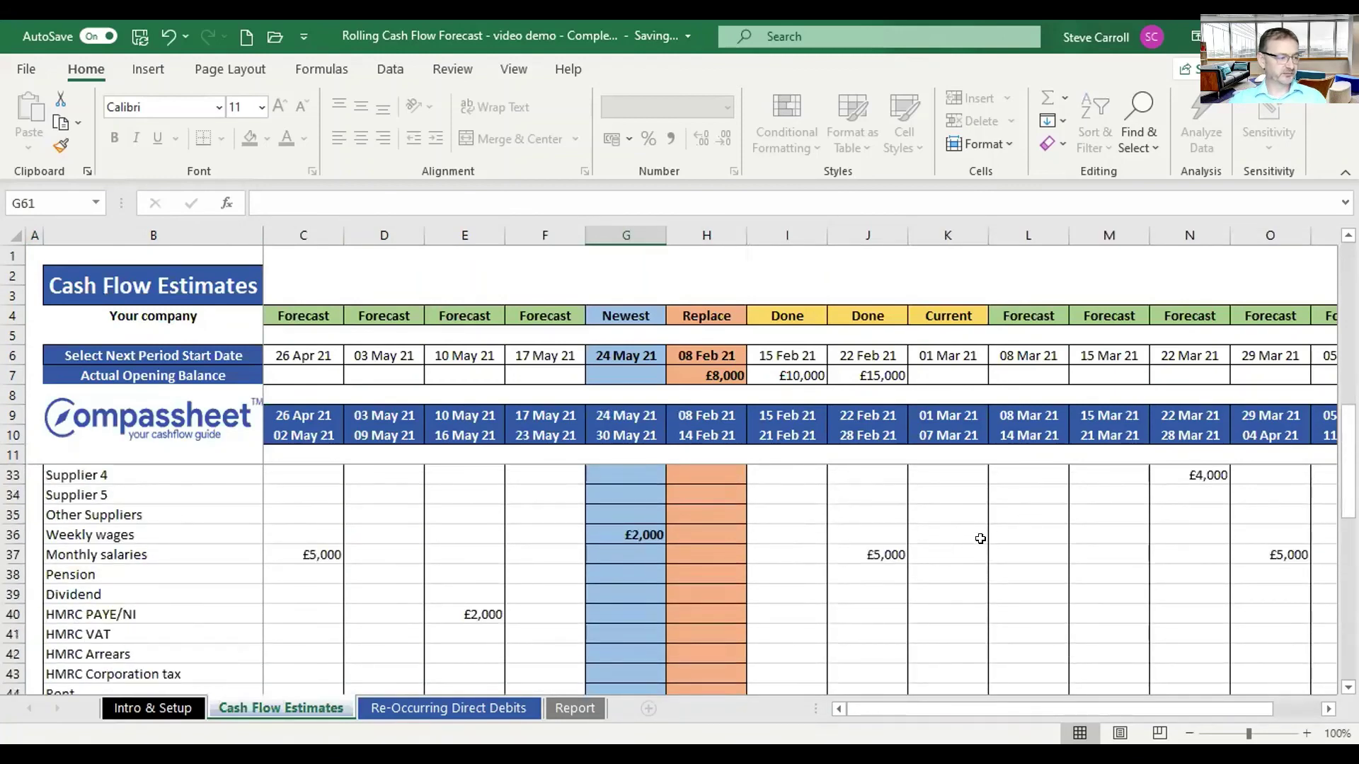
scroll(990, 527, "up", 3)
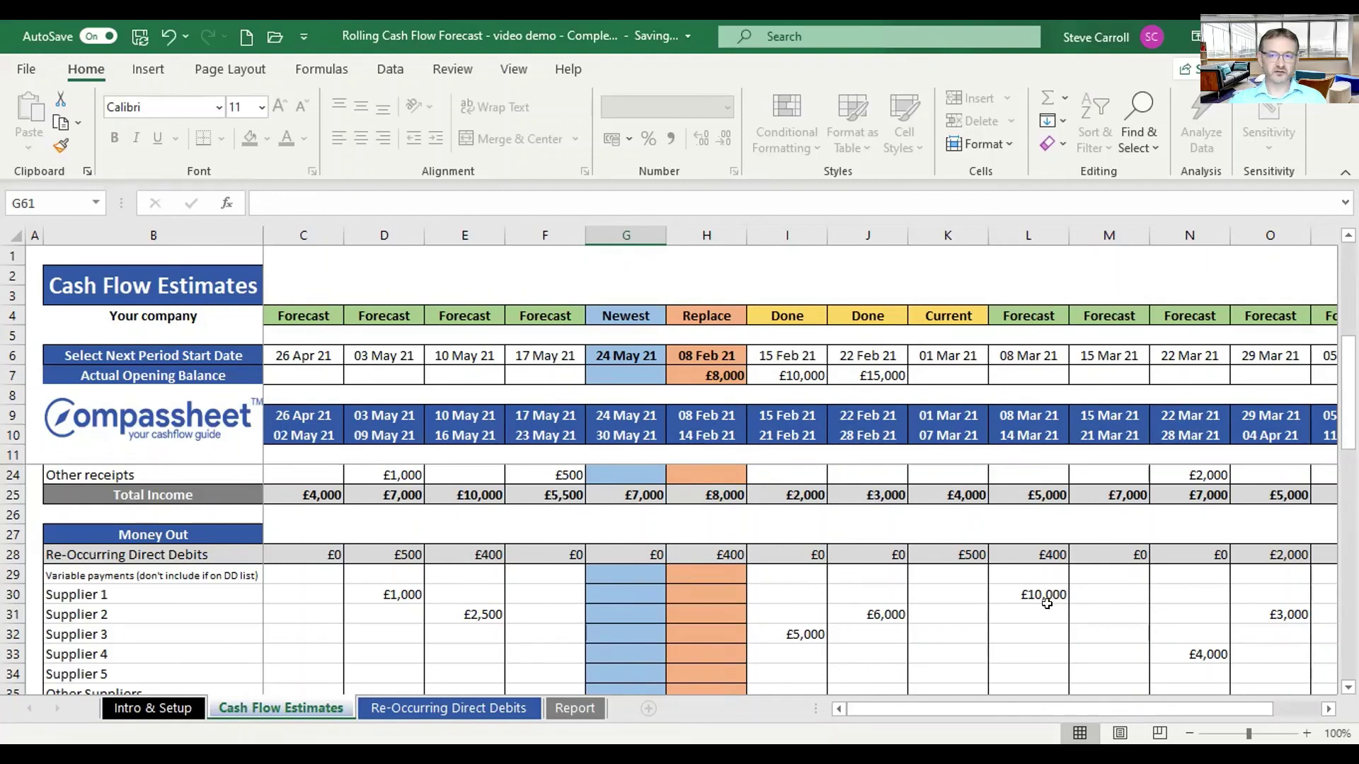
scroll(1048, 597, "up", 4)
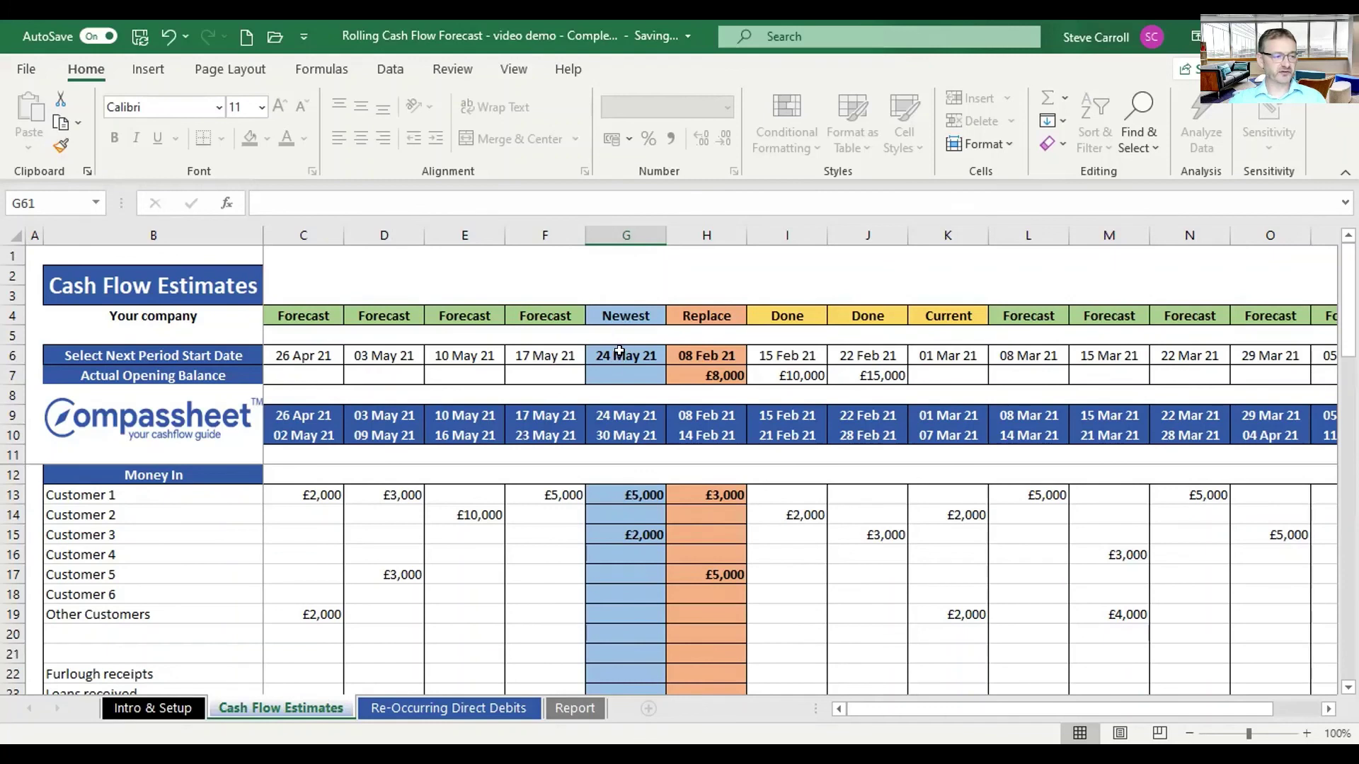
left_click(619, 358)
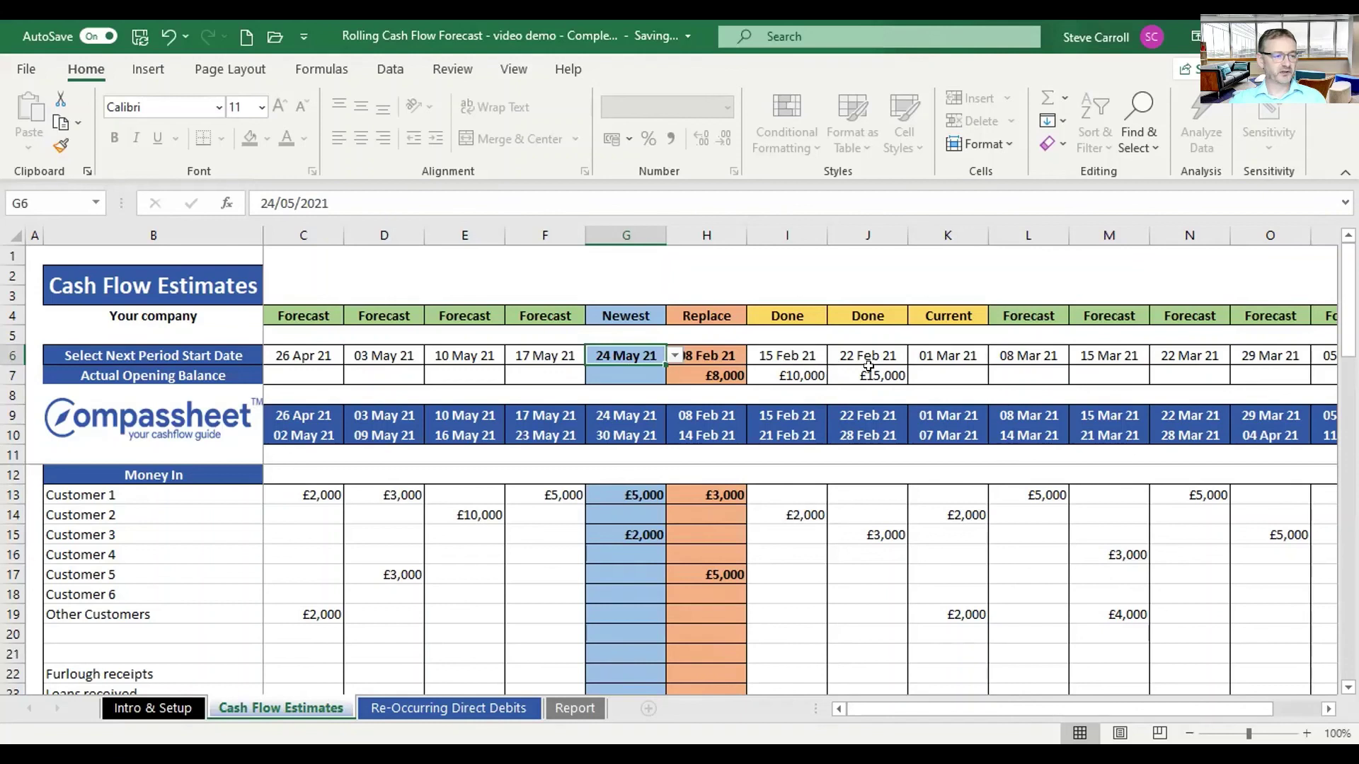
left_click(871, 366)
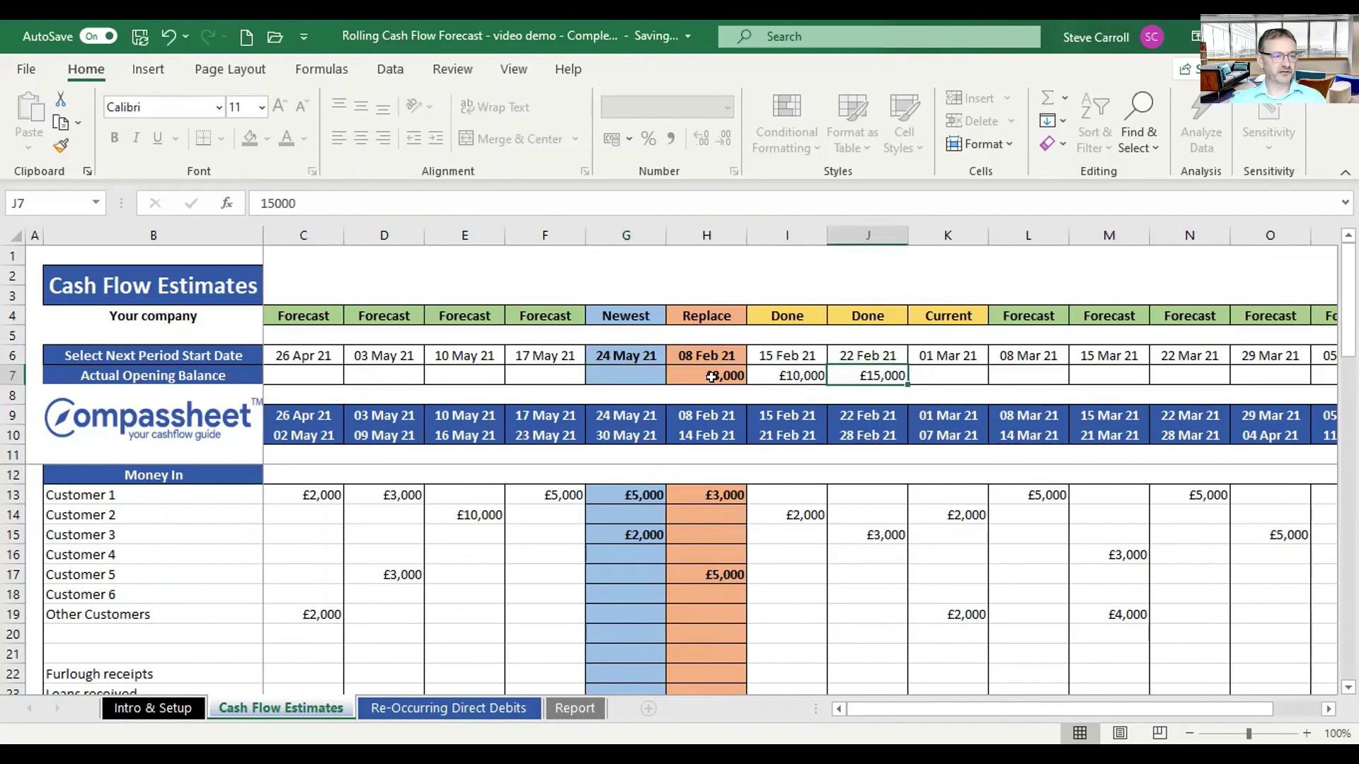